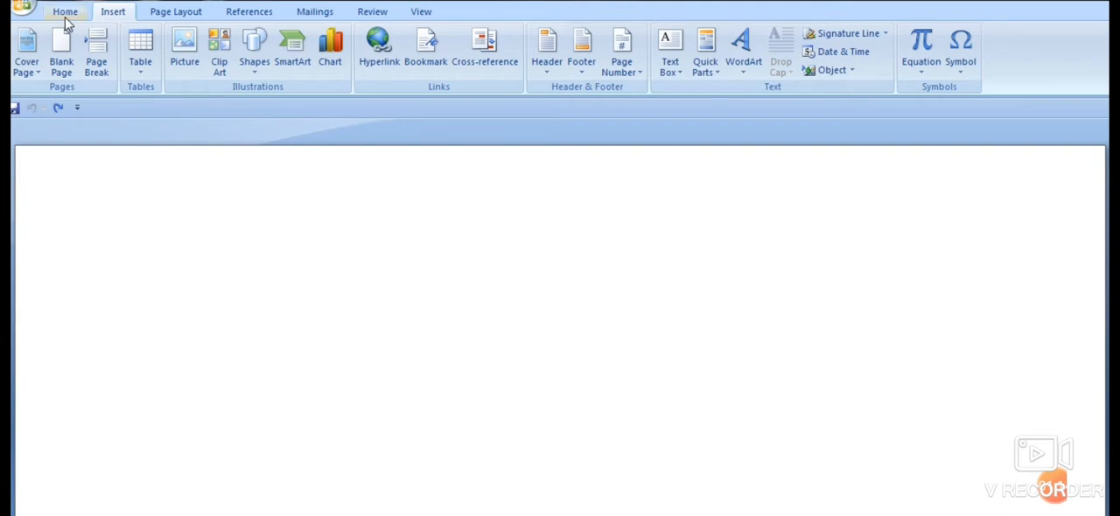
- Start a new WordArt object on the blank page using WordArt style 3
left_click(66, 12)
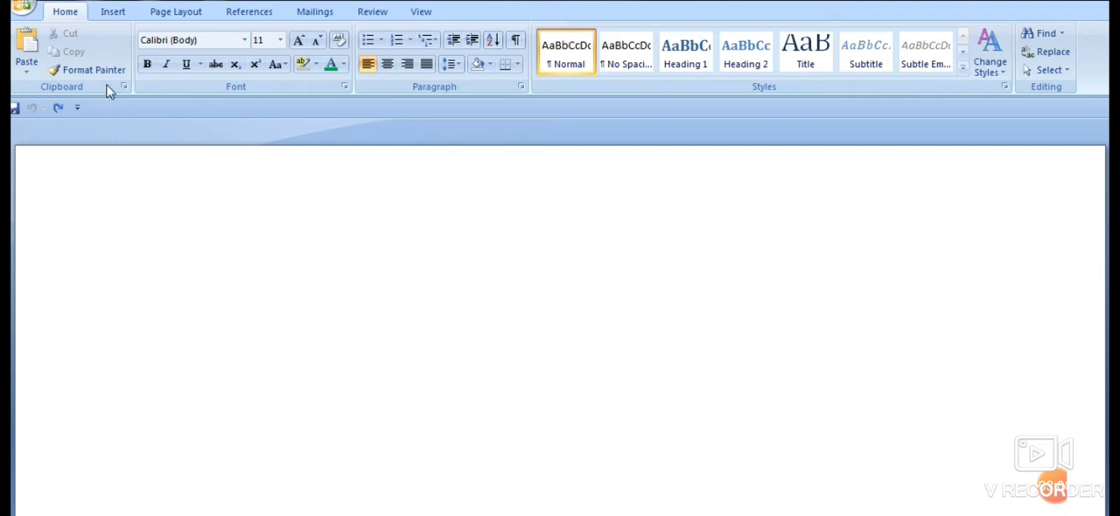
left_click(108, 19)
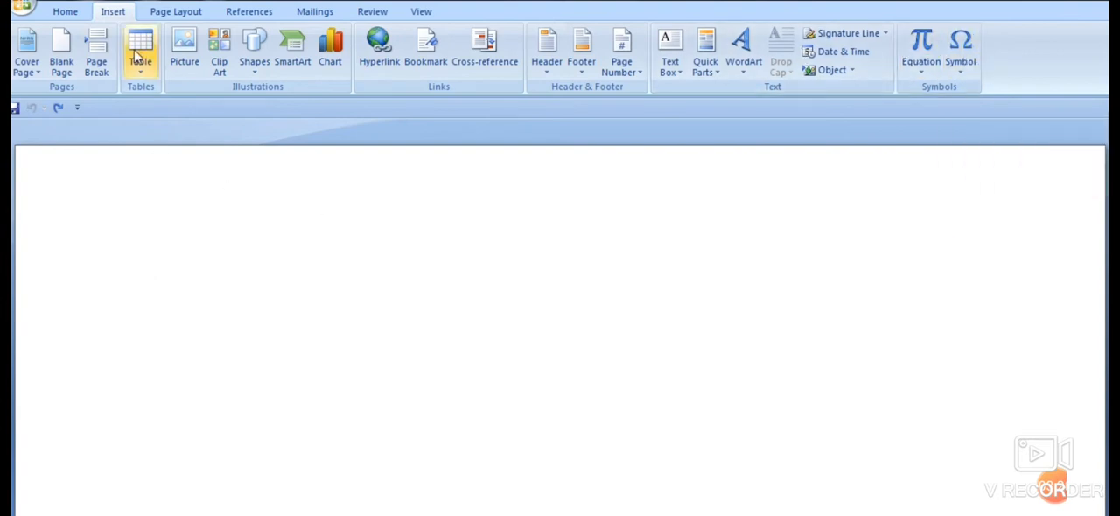
left_click(745, 77)
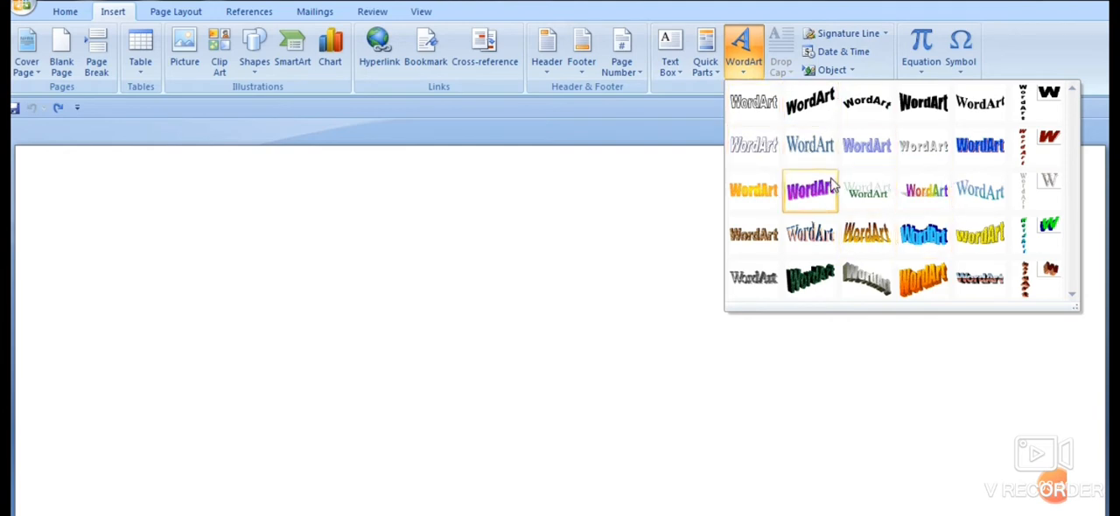
left_click(860, 121)
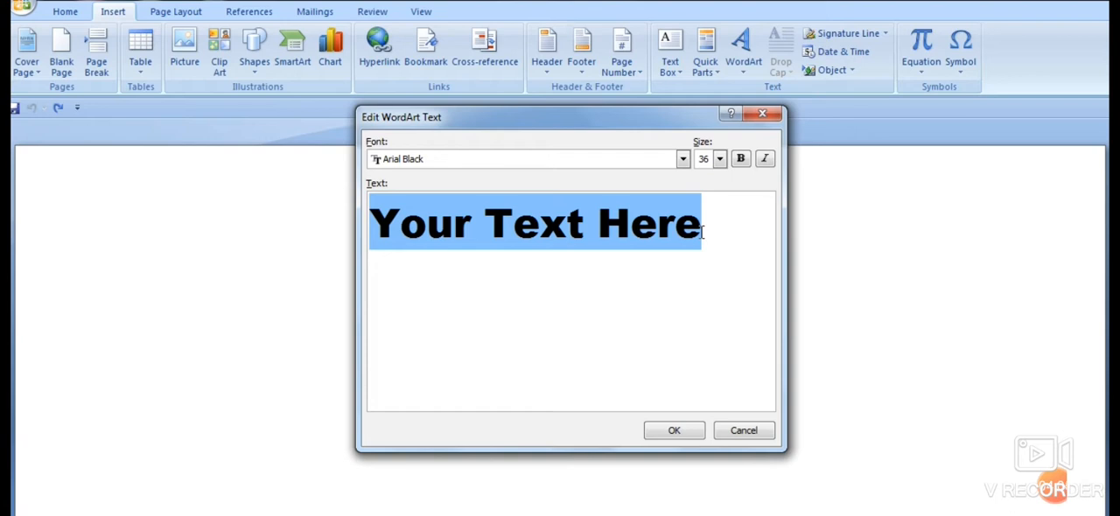
- Replace the placeholder WordArt text with "BIHAR EXAMINATION BOARD, PATNA" and insert it into the document
type("B")
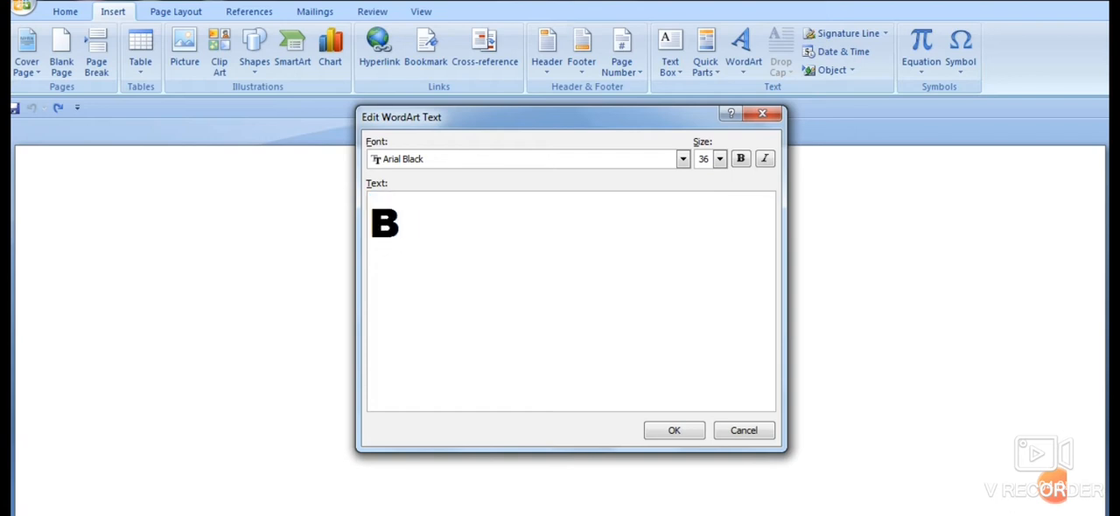
type("IHAR")
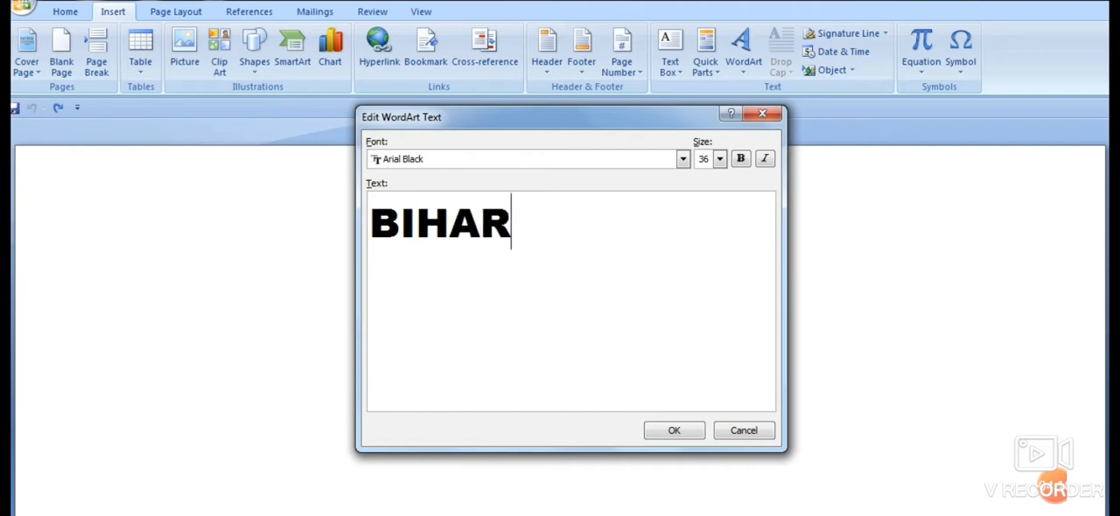
type(" EXAMINA")
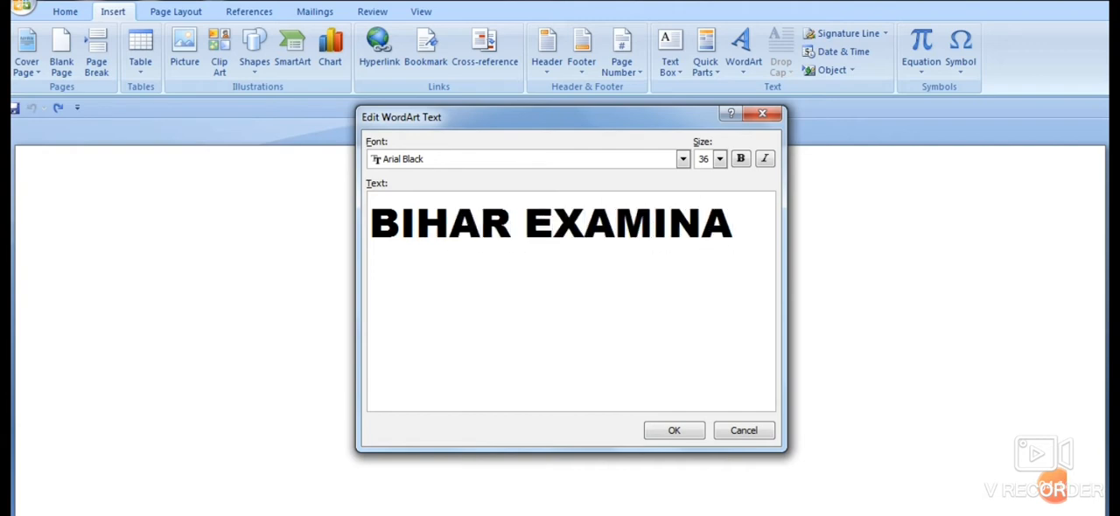
type("TION BA")
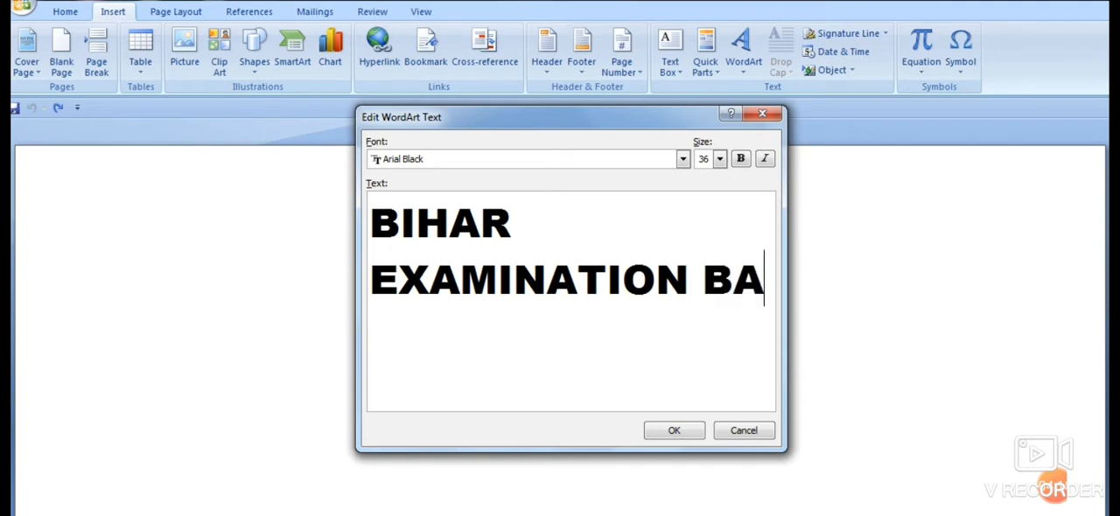
key("BackSpace")
type("A")
key("BackSpace")
type("OARD")
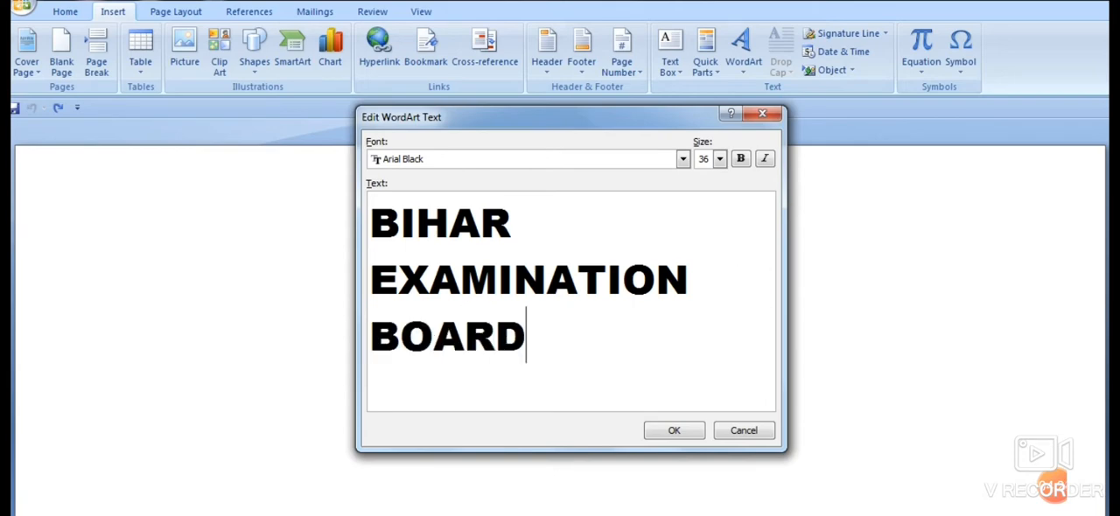
type(", PATNA")
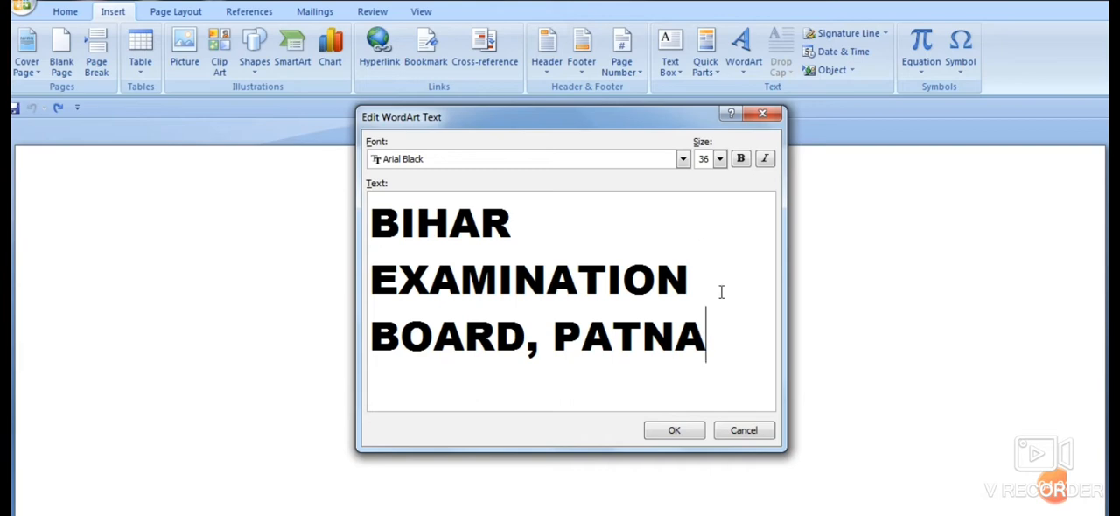
left_click(674, 432)
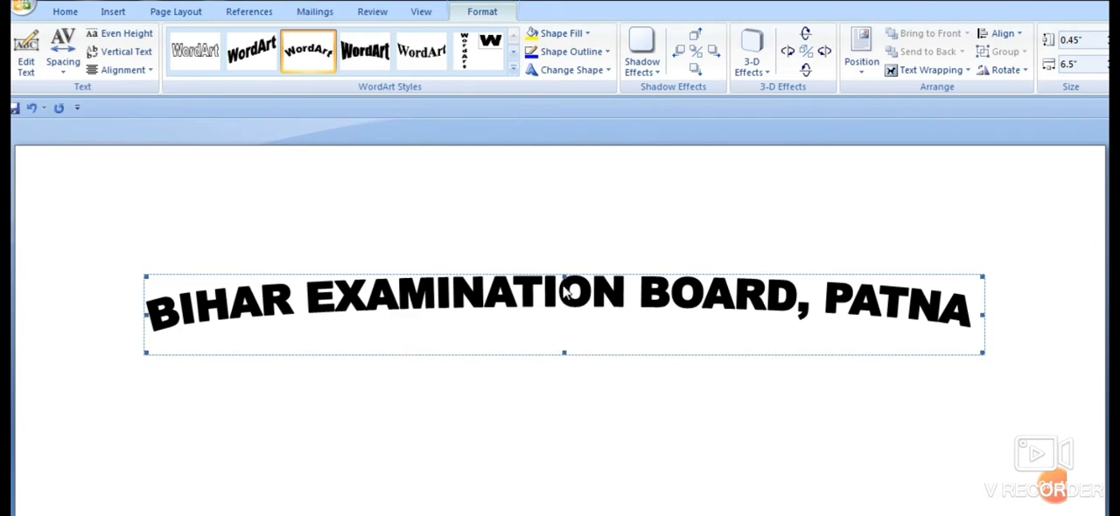
- Stretch the WordArt title vertically to a height of about 3.03" so the text bends into a pronounced arch
left_click_drag(563, 273, 551, 157)
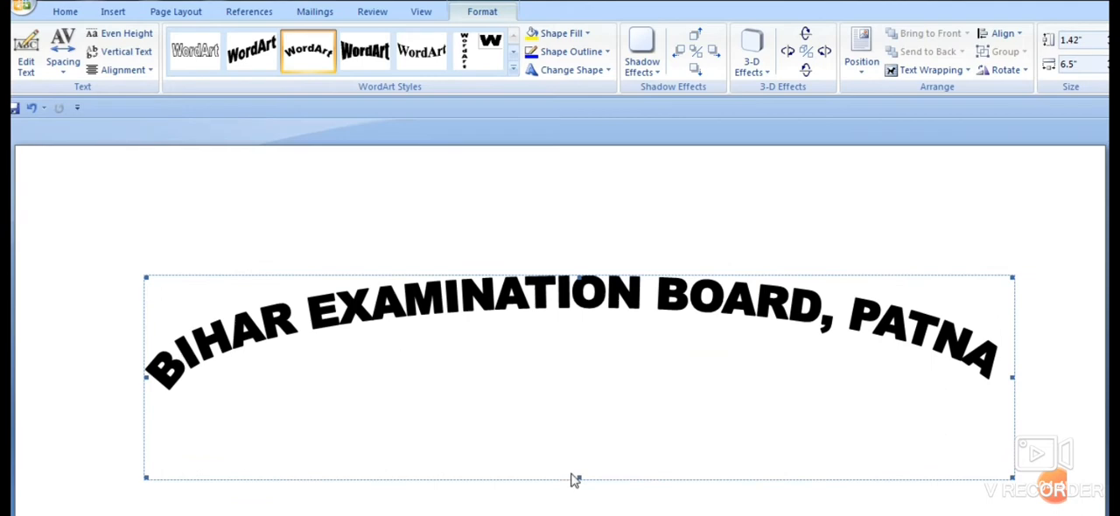
left_click_drag(580, 480, 588, 510)
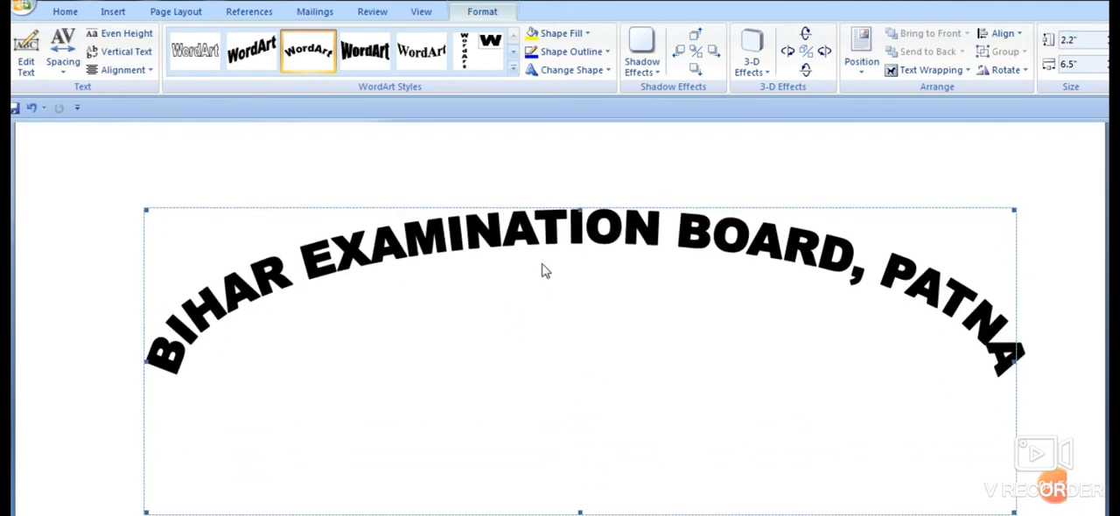
left_click_drag(578, 208, 587, 140)
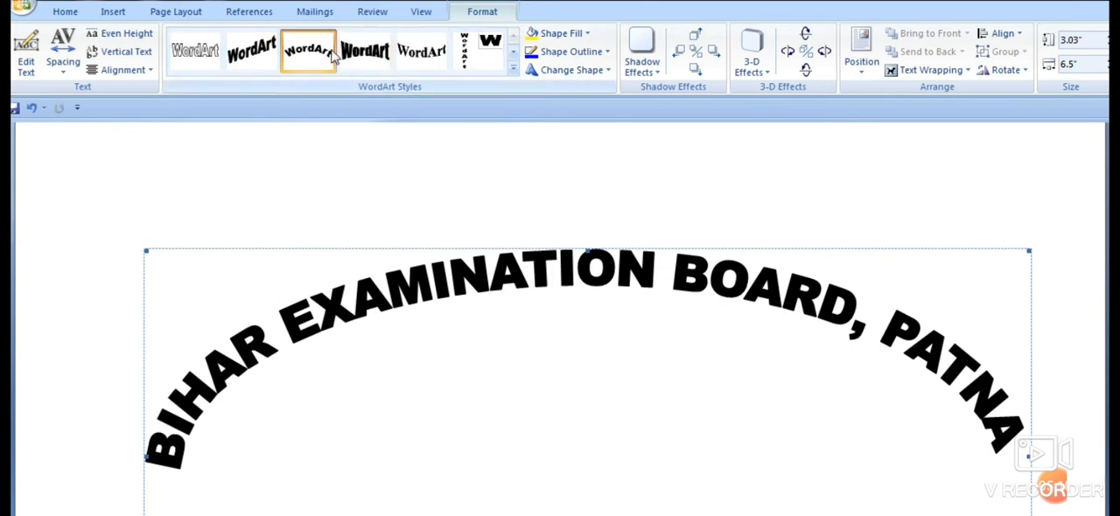
- Set the WordArt title's text wrapping to Behind Text and move it up, centred near the top of the page
left_click(937, 77)
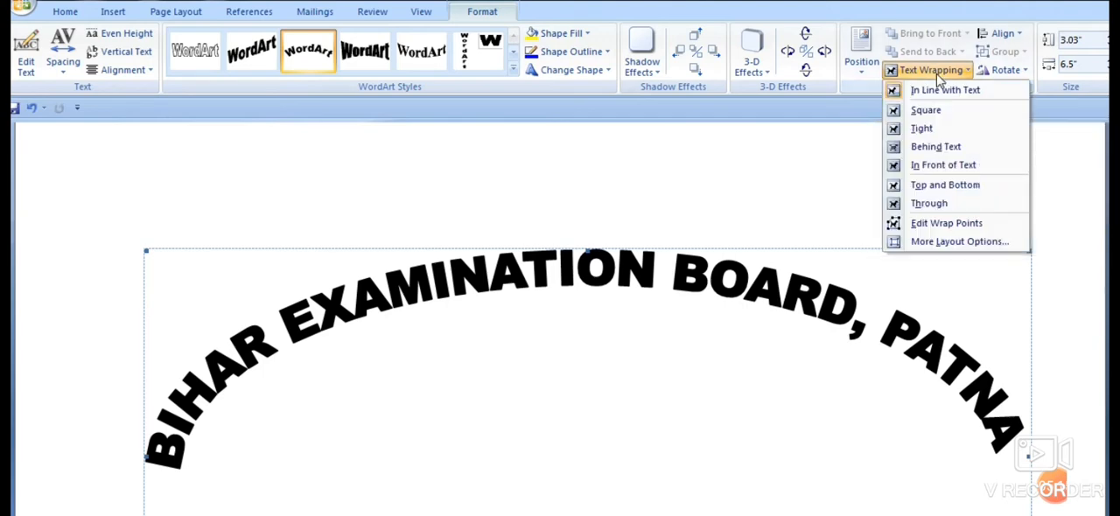
left_click(943, 151)
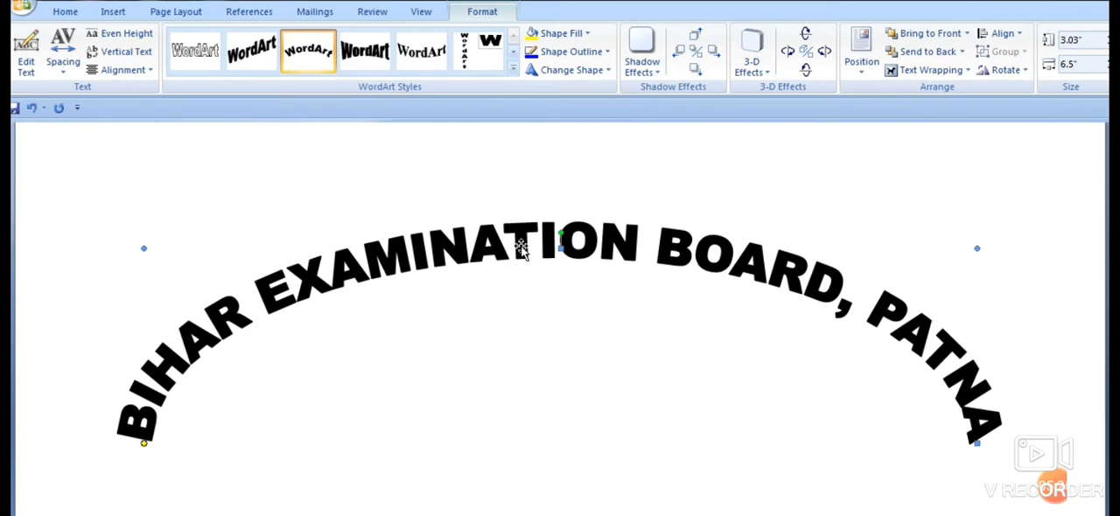
left_click_drag(514, 199, 508, 169)
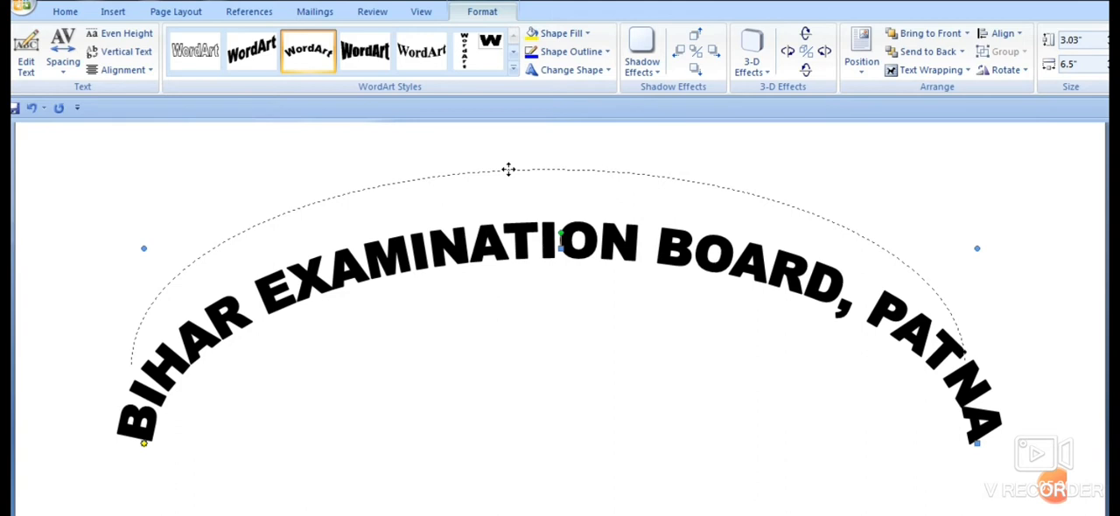
left_click_drag(508, 169, 523, 185)
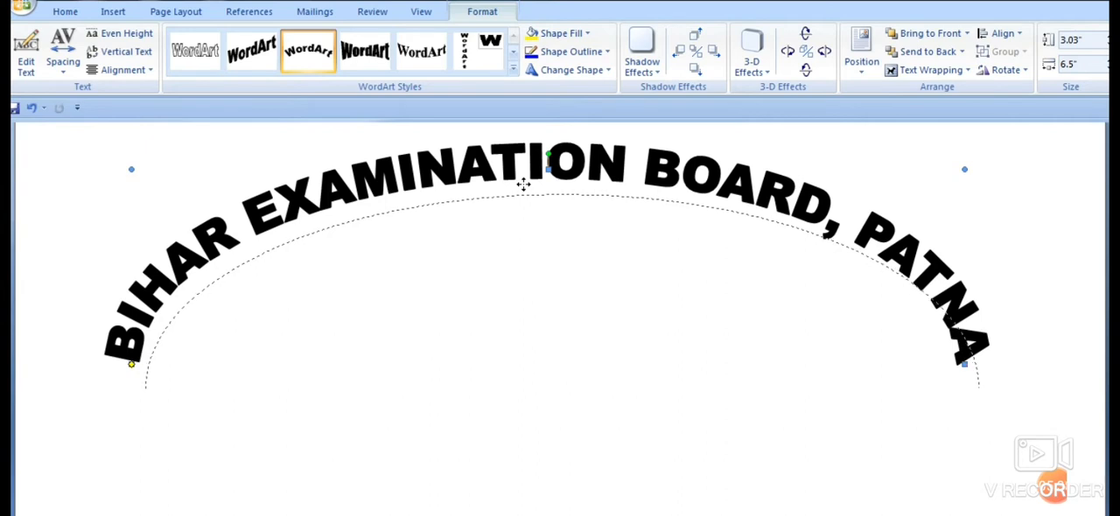
left_click_drag(523, 185, 523, 184)
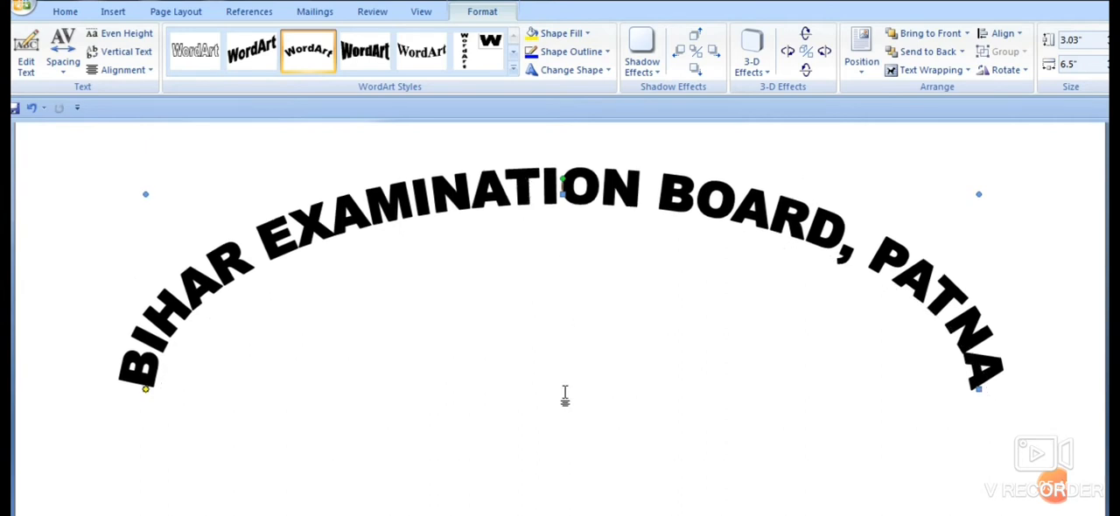
- Extend the lower edge of the WordArt title downward to a height of about 3.33"
scroll(555, 384, "down", 3)
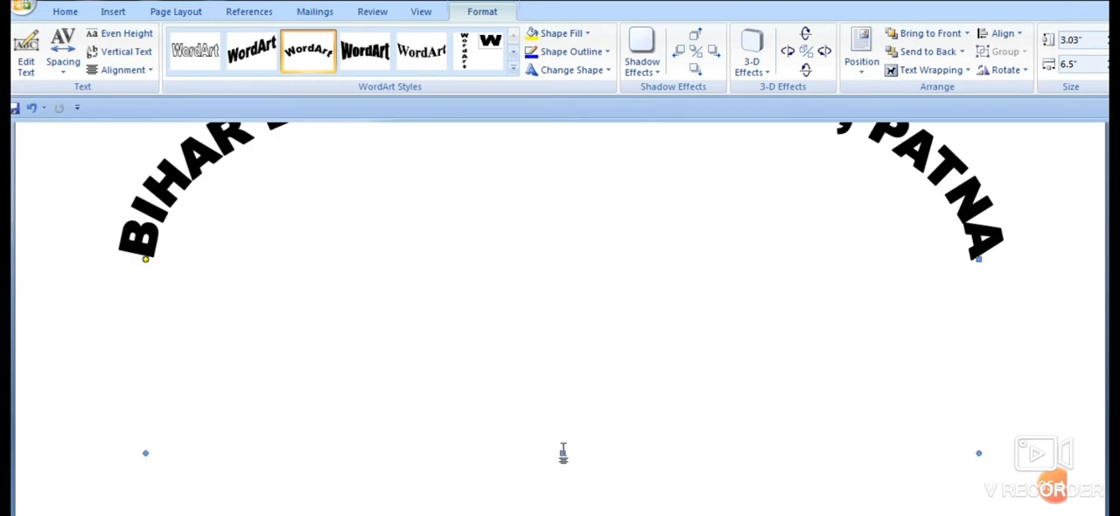
left_click_drag(563, 453, 564, 492)
scroll(577, 428, "up", 3)
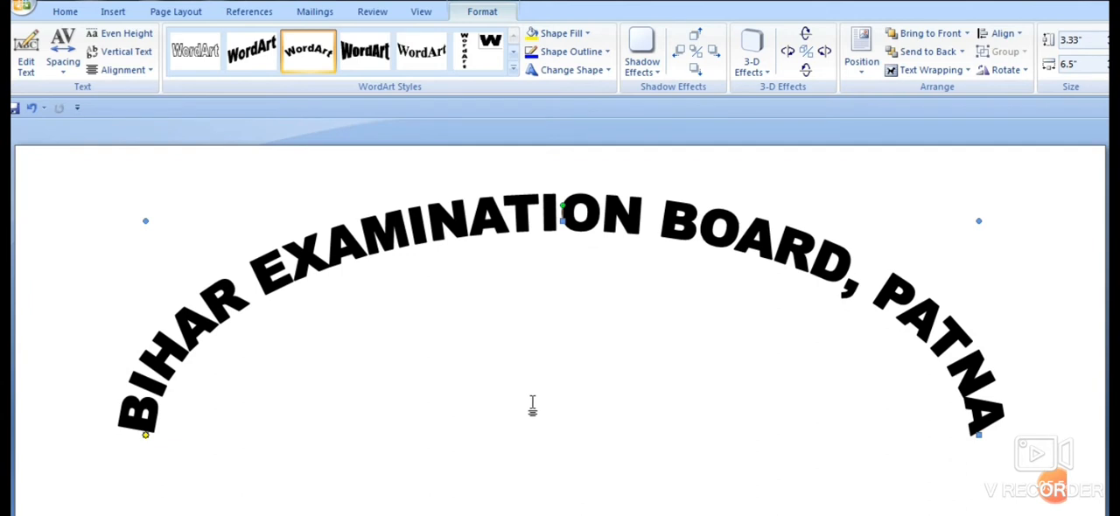
- Add the heading text "MARK SHEET" on the page just below the ends of the arched title
scroll(533, 411, "down", 3)
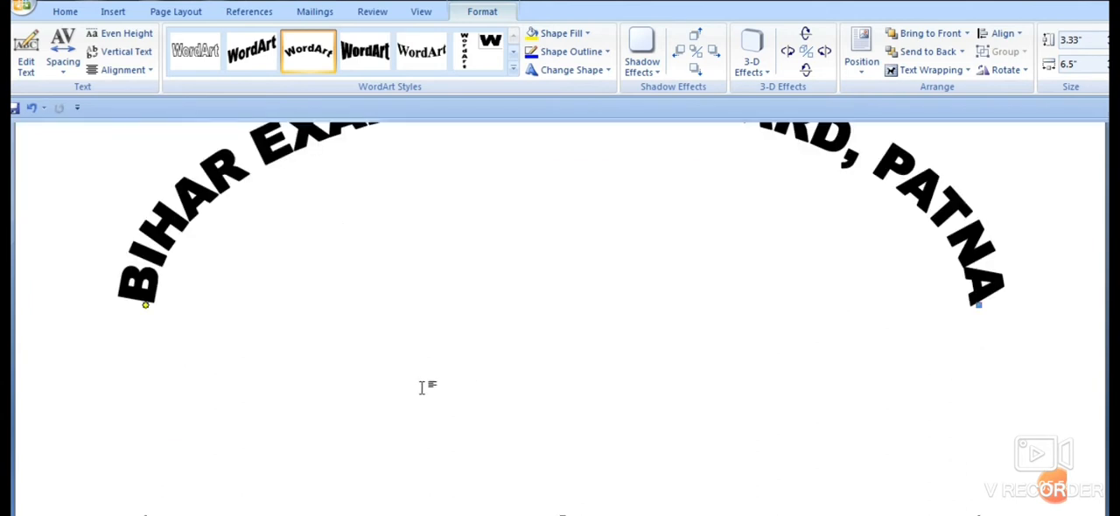
left_click(406, 361)
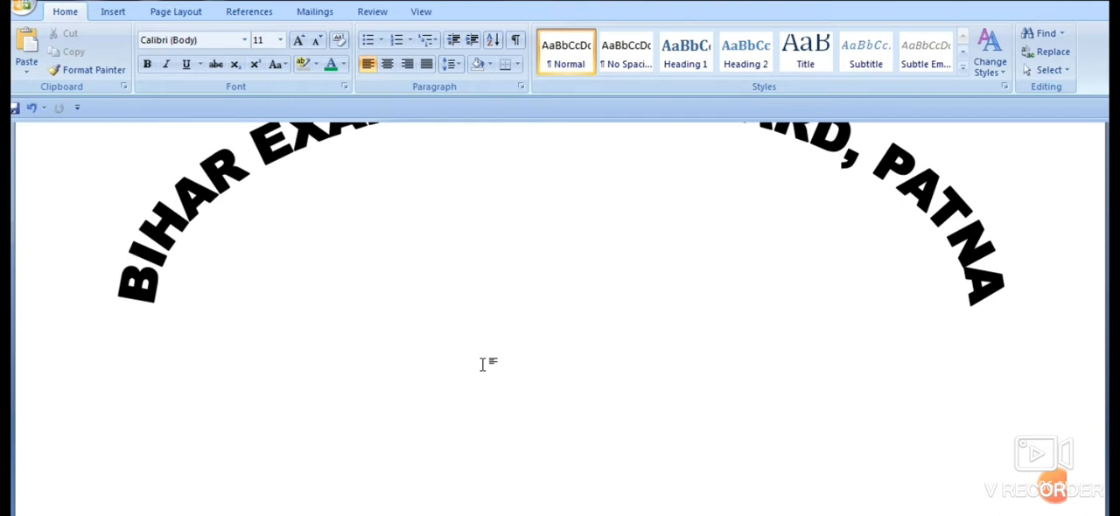
type("MARK SHEET")
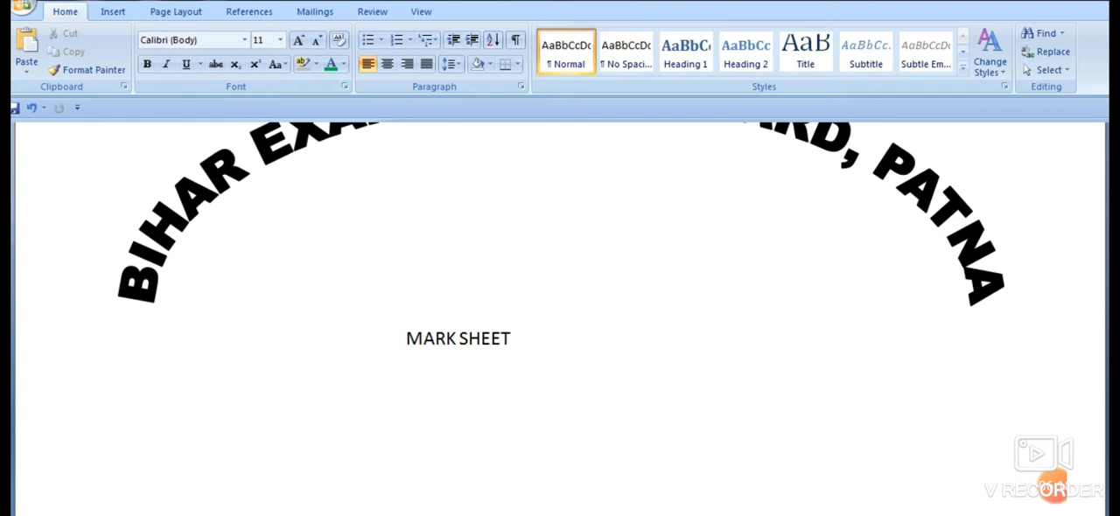
- Make the "MARK SHEET" heading bold and centre it on the page
key("ctrl+a")
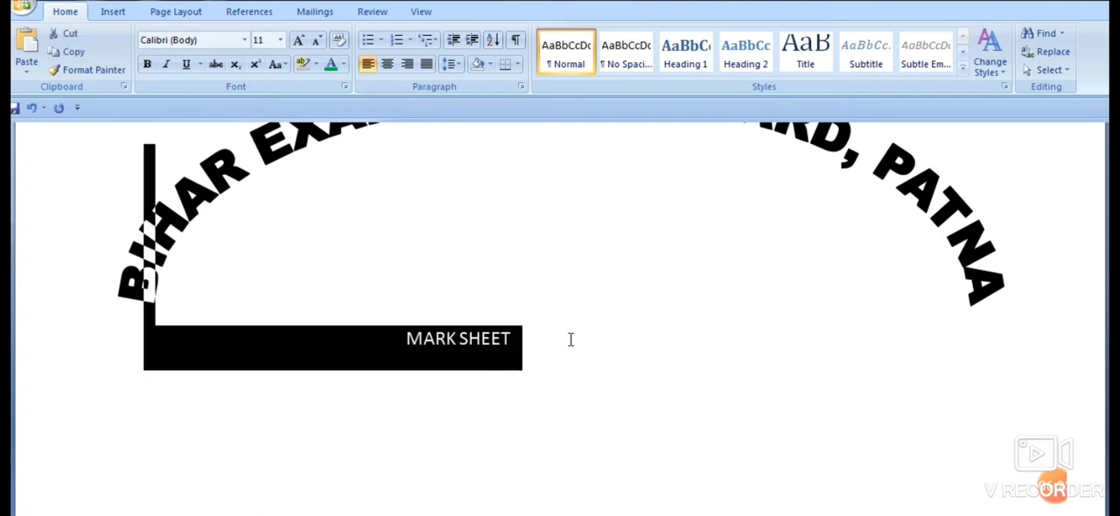
left_click(530, 344)
left_click_drag(525, 341, 408, 339)
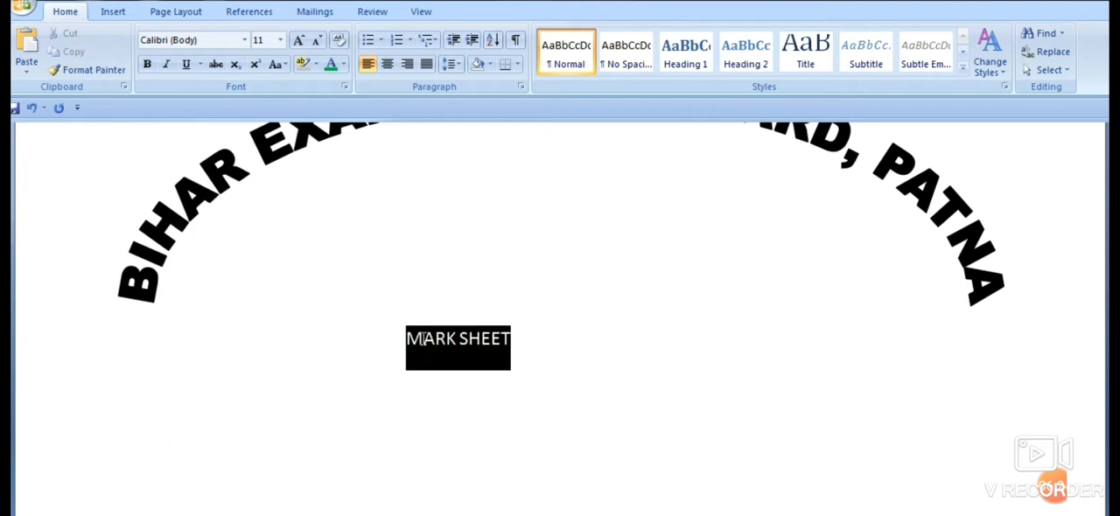
left_click(147, 64)
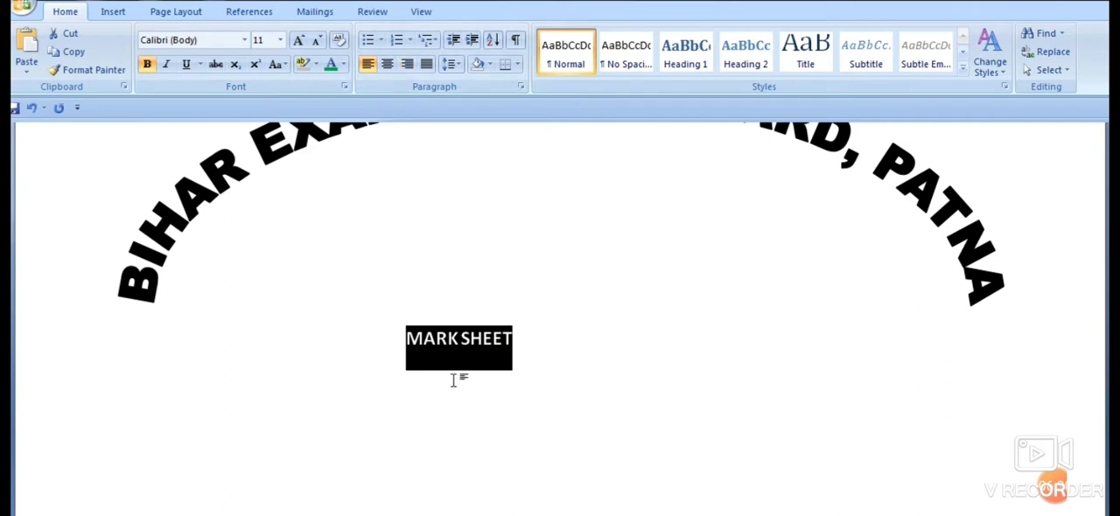
left_click(387, 66)
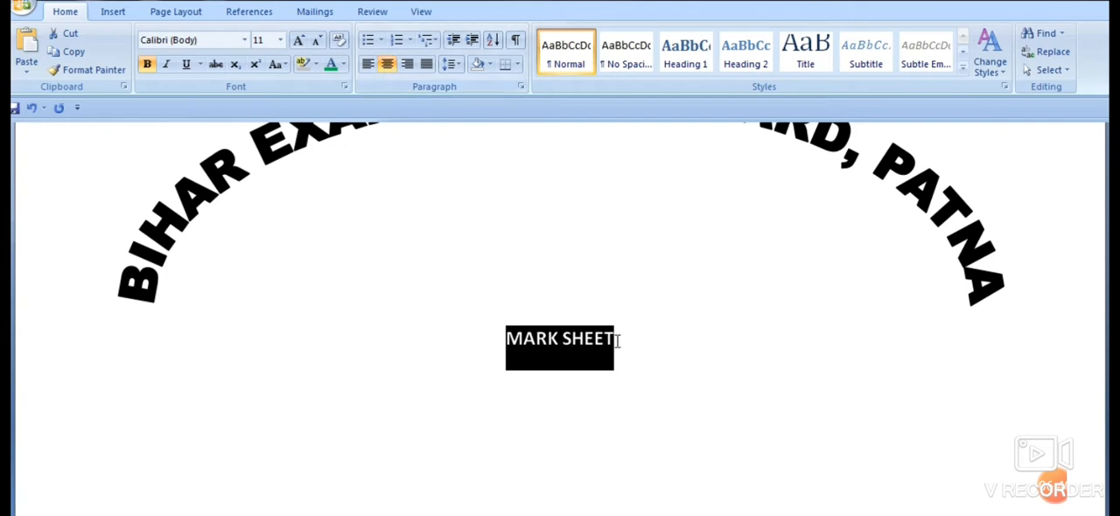
left_click(616, 341)
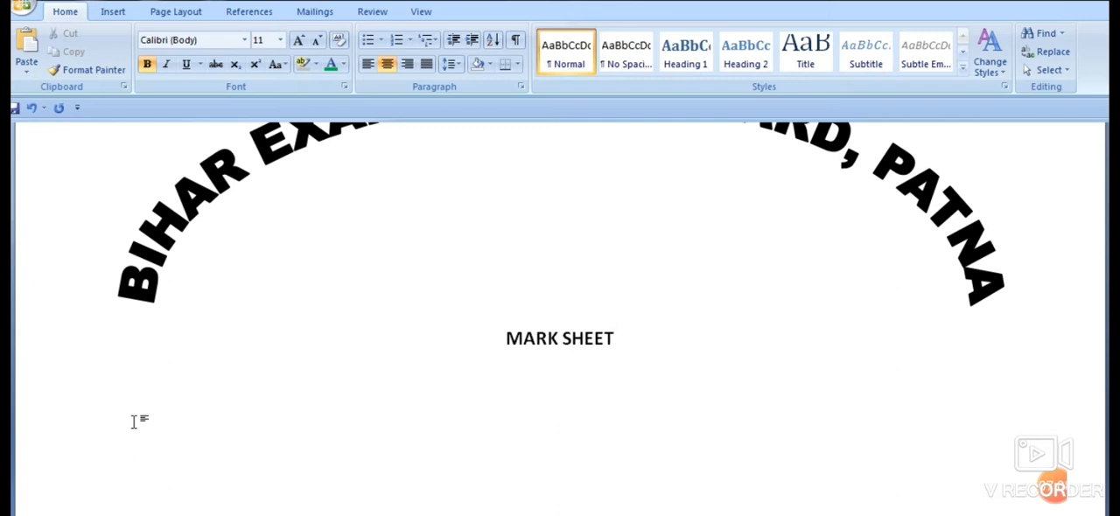
- Insert a table with 10 columns and 10 rows at the left margin below the "MARK SHEET" heading
key("Home")
double_click(134, 421)
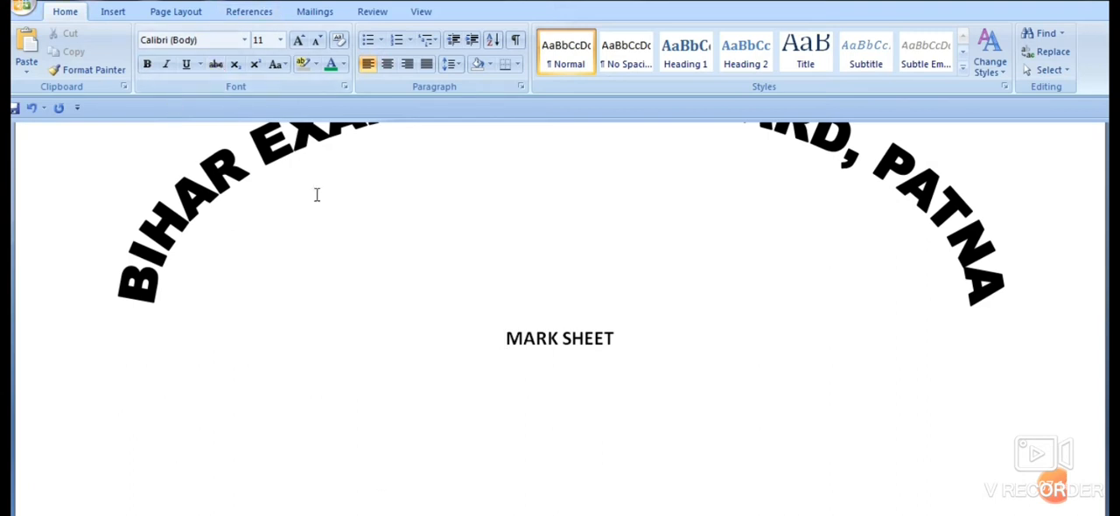
left_click(119, 18)
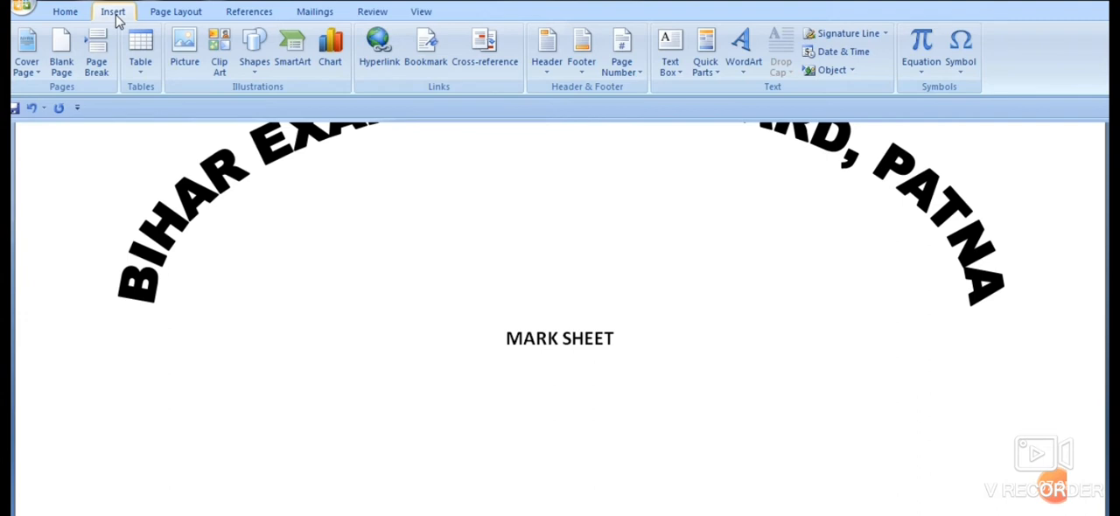
left_click(139, 77)
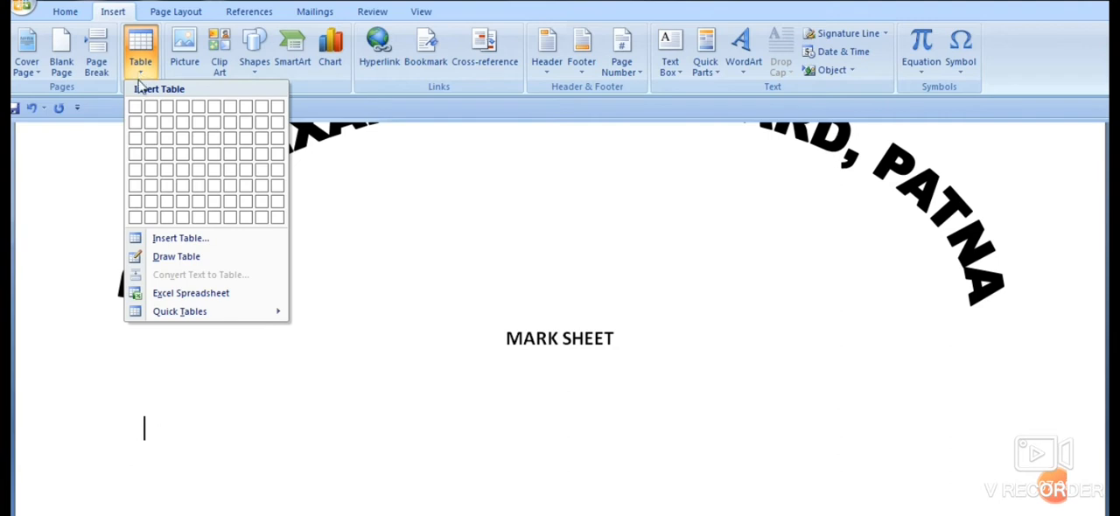
left_click(212, 241)
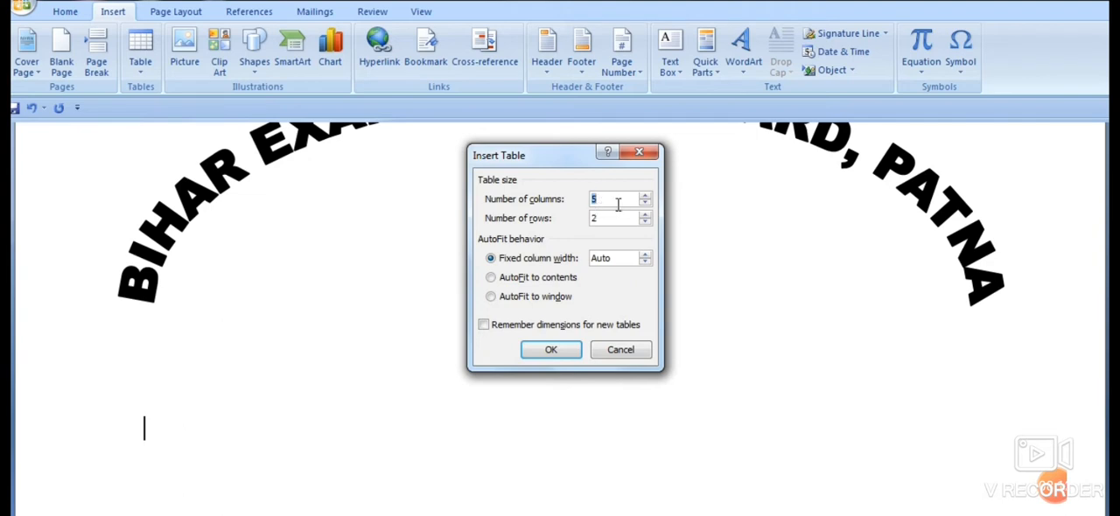
key("BackSpace")
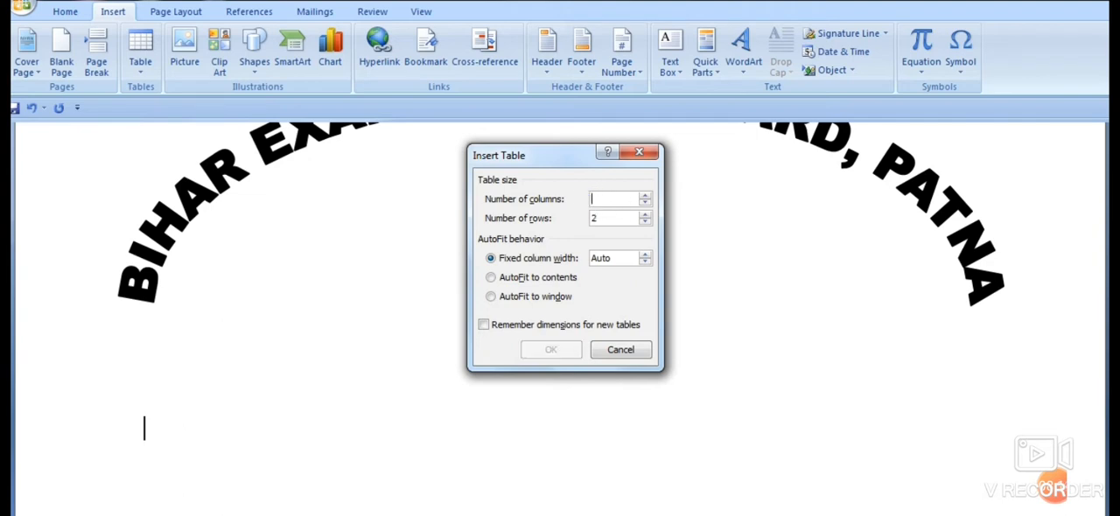
type("1")
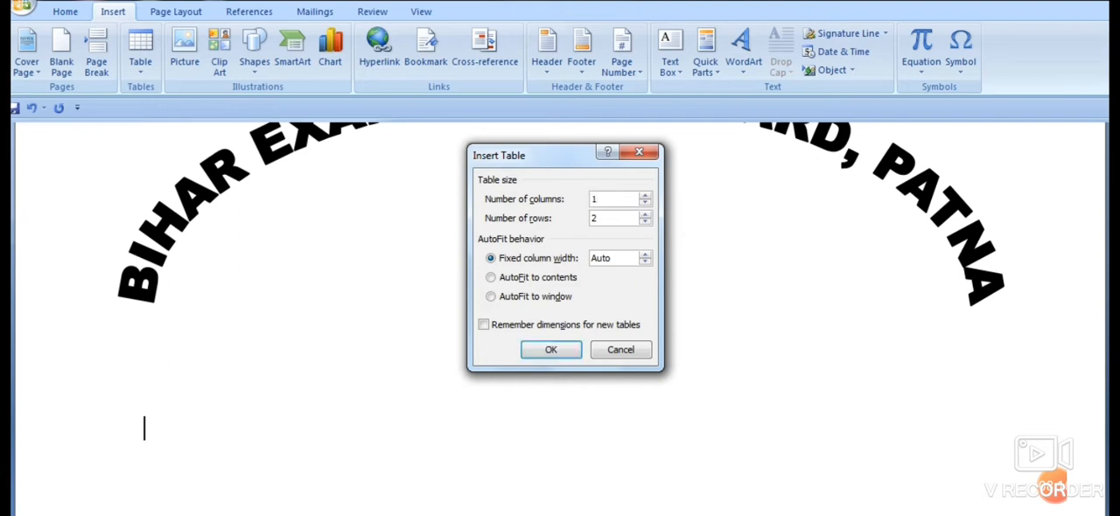
type("0")
left_click(602, 216)
key("BackSpace")
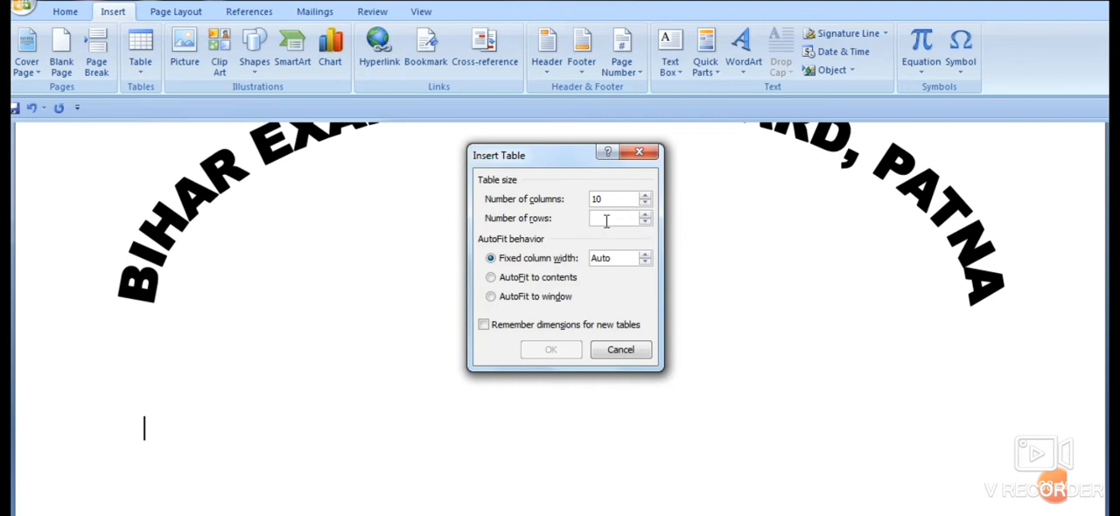
type("10")
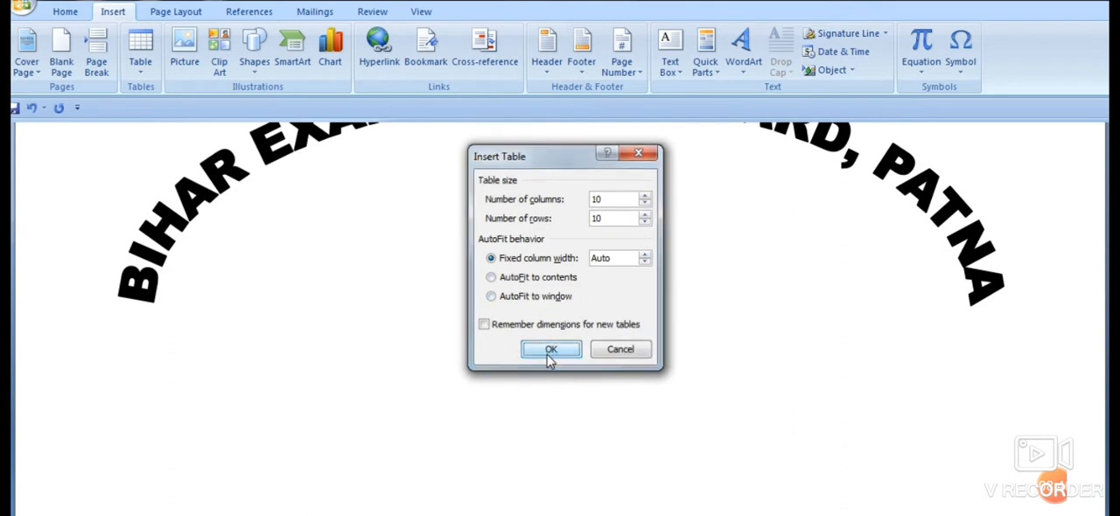
left_click(551, 351)
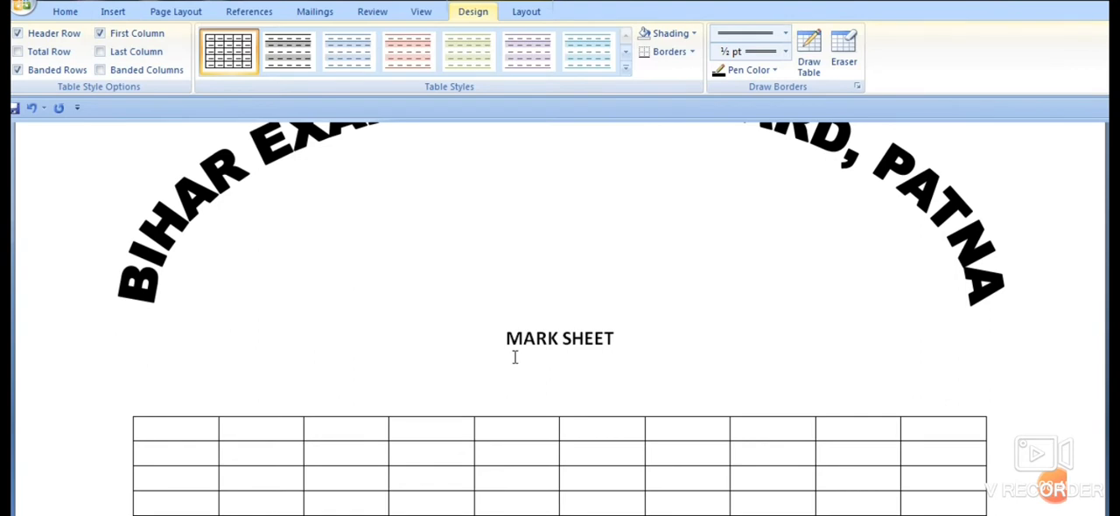
- Enlarge the table downward from its lower-right corner so that all rows become taller
scroll(509, 323, "down", 3)
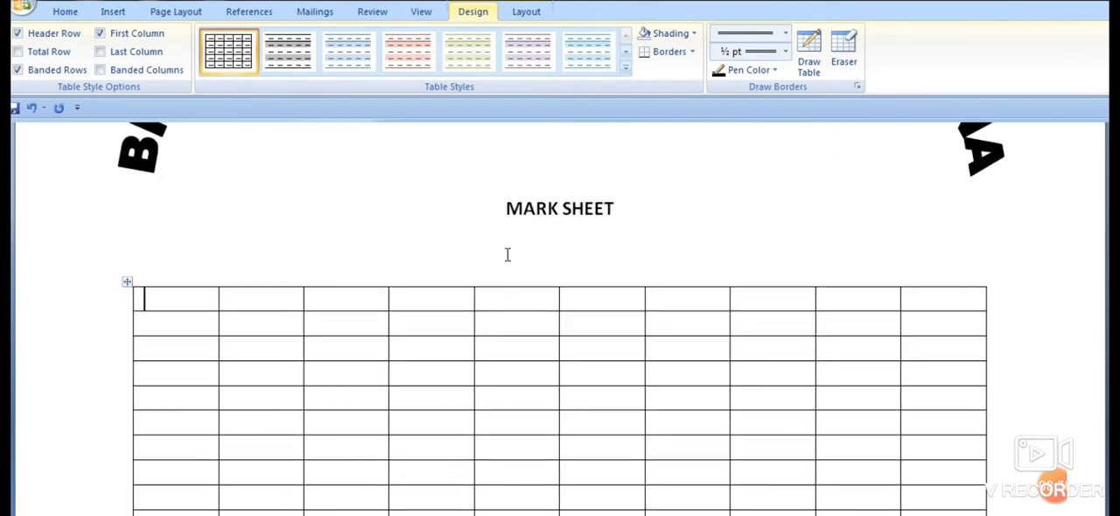
scroll(507, 254, "down", 1)
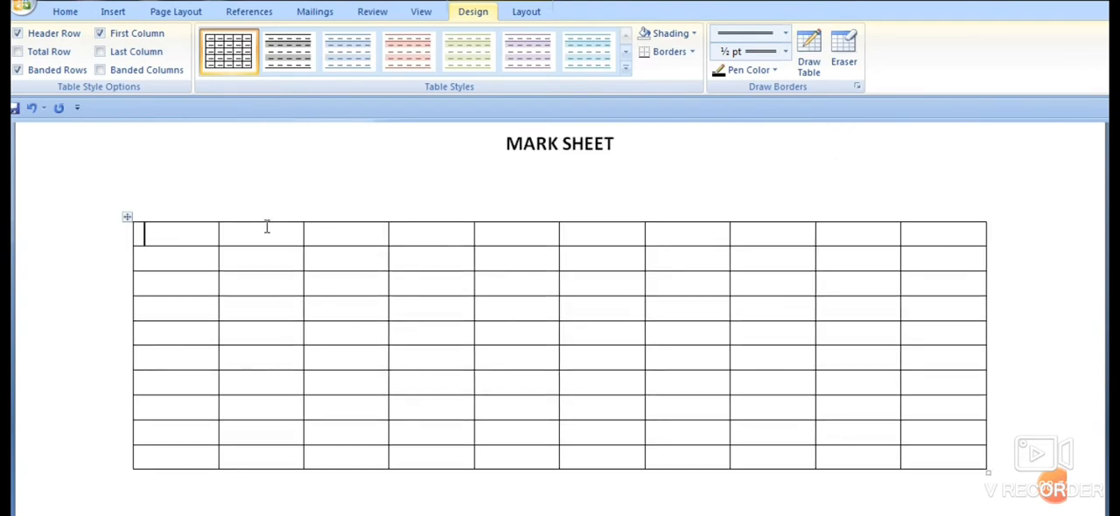
scroll(254, 223, "down", 1)
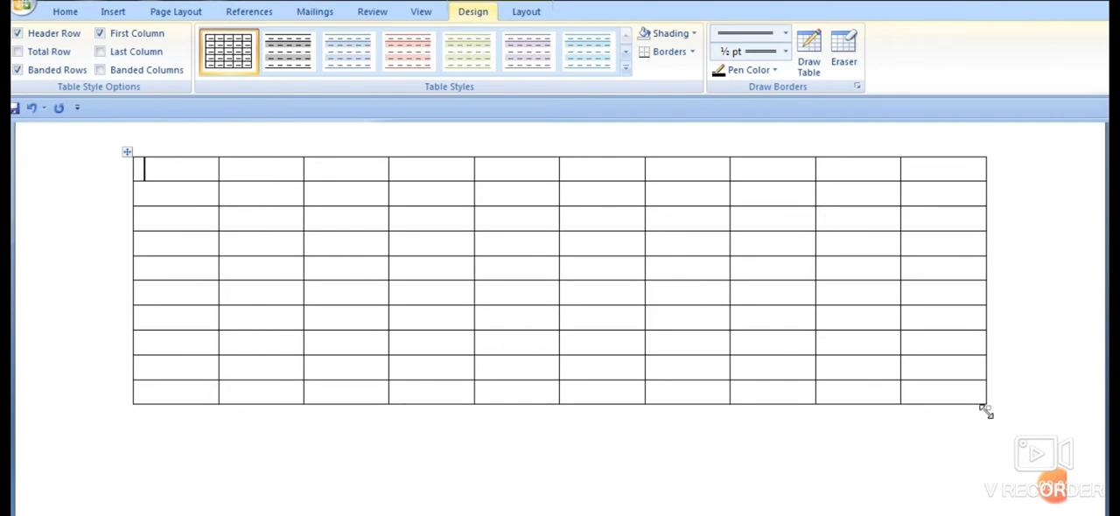
left_click_drag(985, 410, 983, 495)
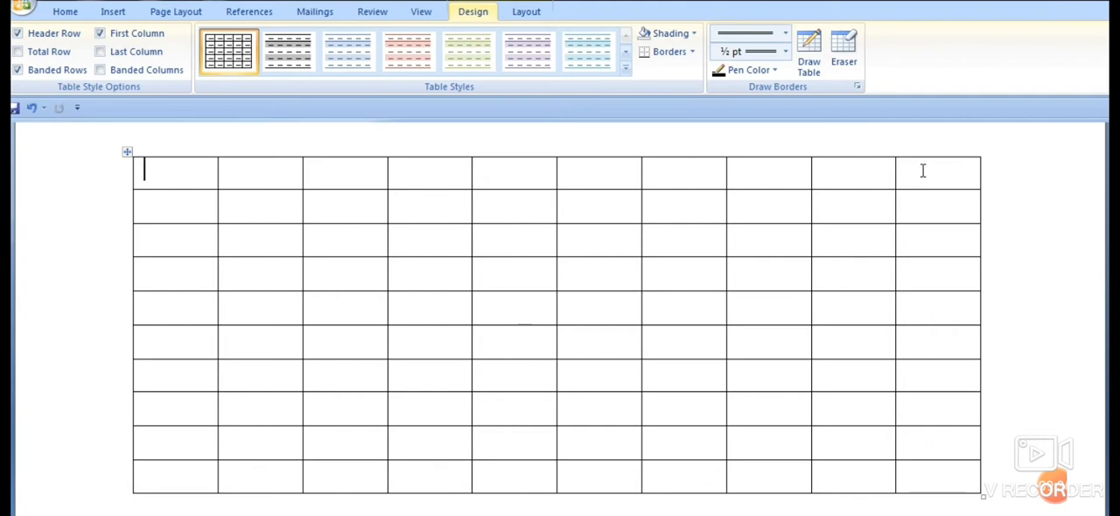
- Merge the top four cells of the last column and widen that column leftward into the ninth column
left_click_drag(923, 171, 934, 266)
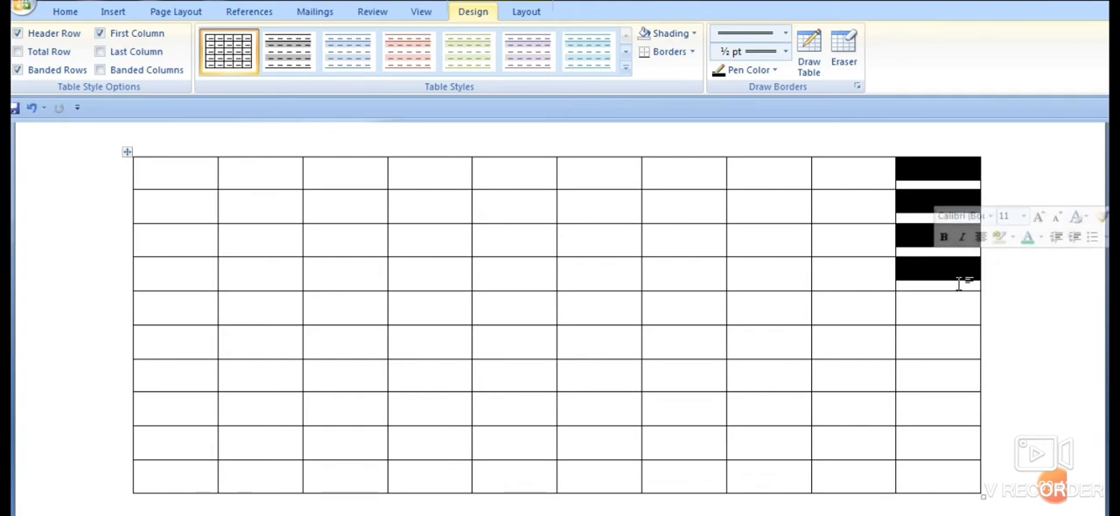
right_click(911, 210)
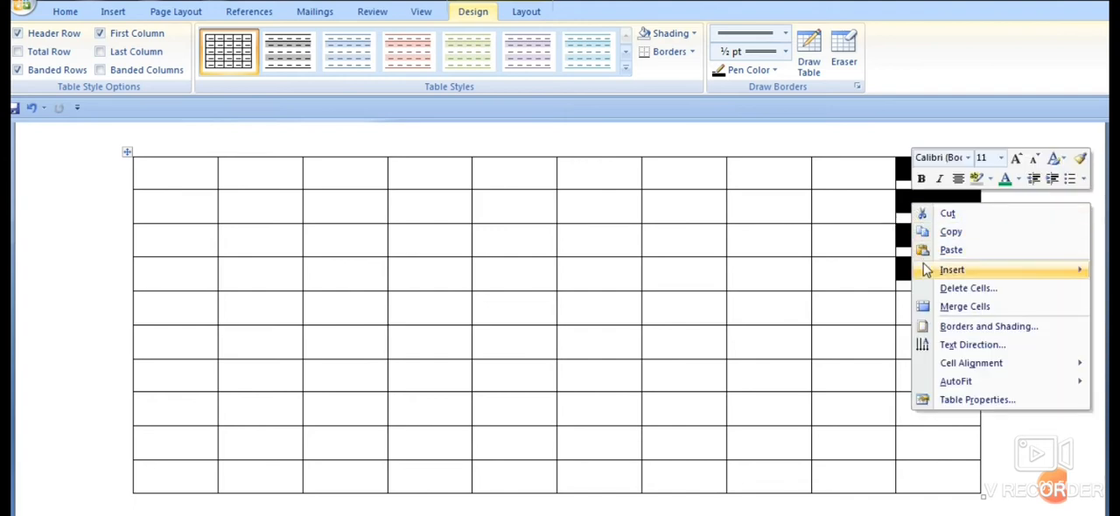
left_click(959, 313)
left_click(933, 248)
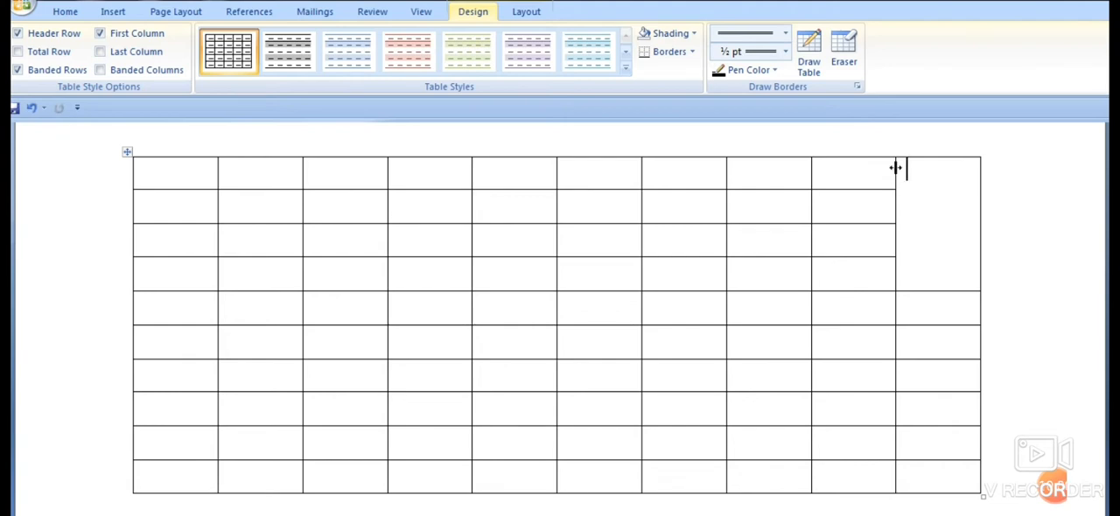
left_click_drag(895, 167, 838, 169)
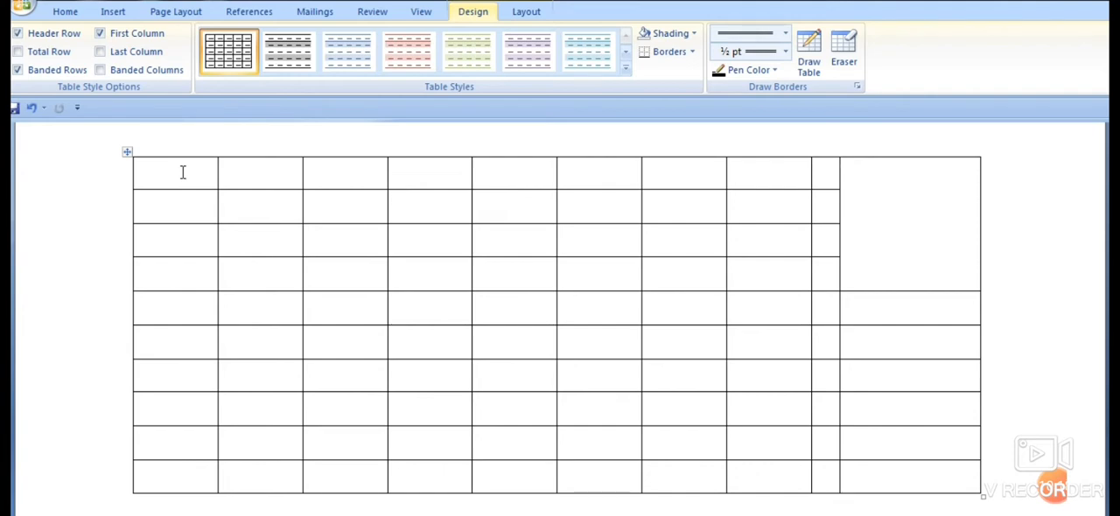
- In each of the table's first two rows, merge the nine cells beside the tall merged cell into one
left_click_drag(183, 172, 823, 177)
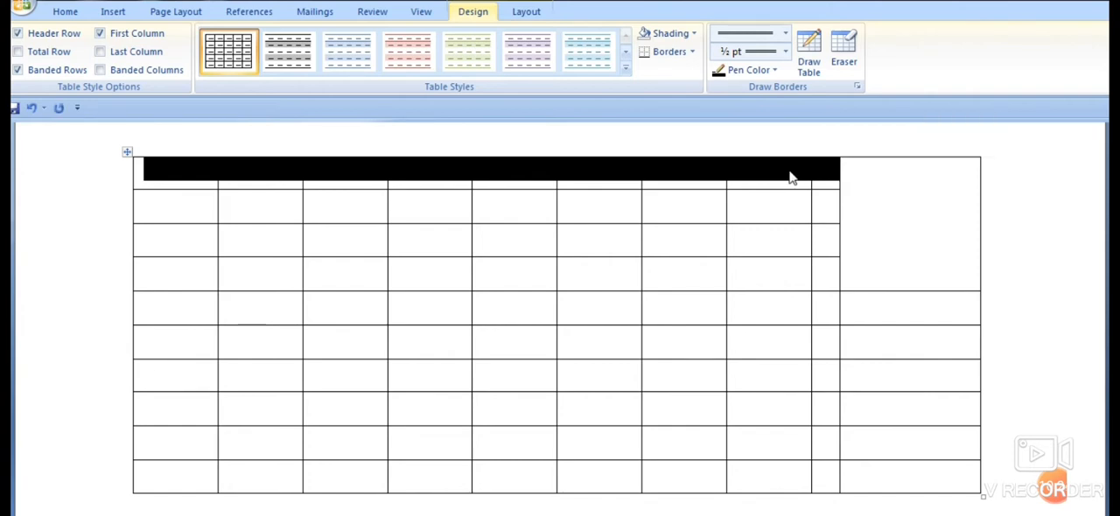
right_click(689, 174)
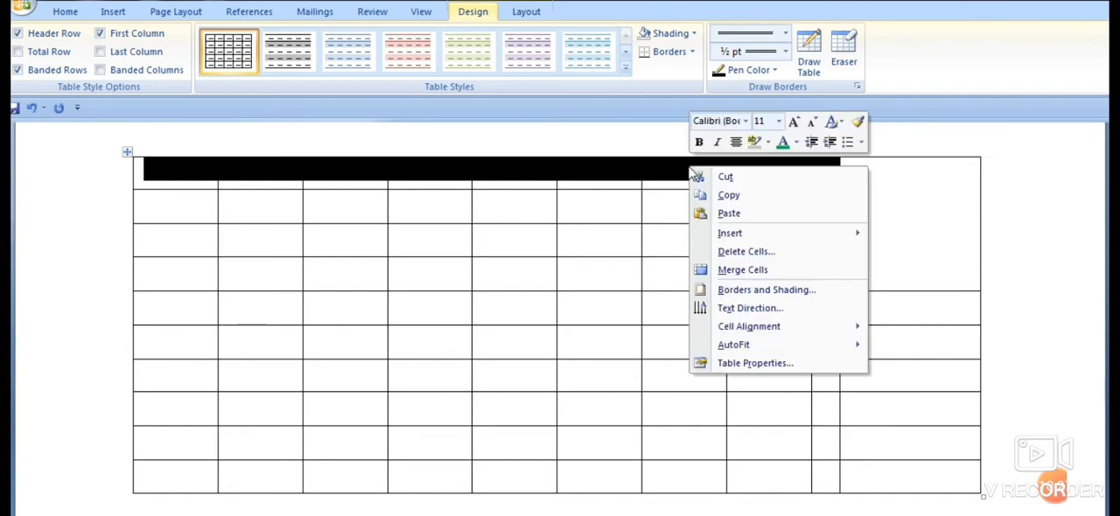
left_click(721, 271)
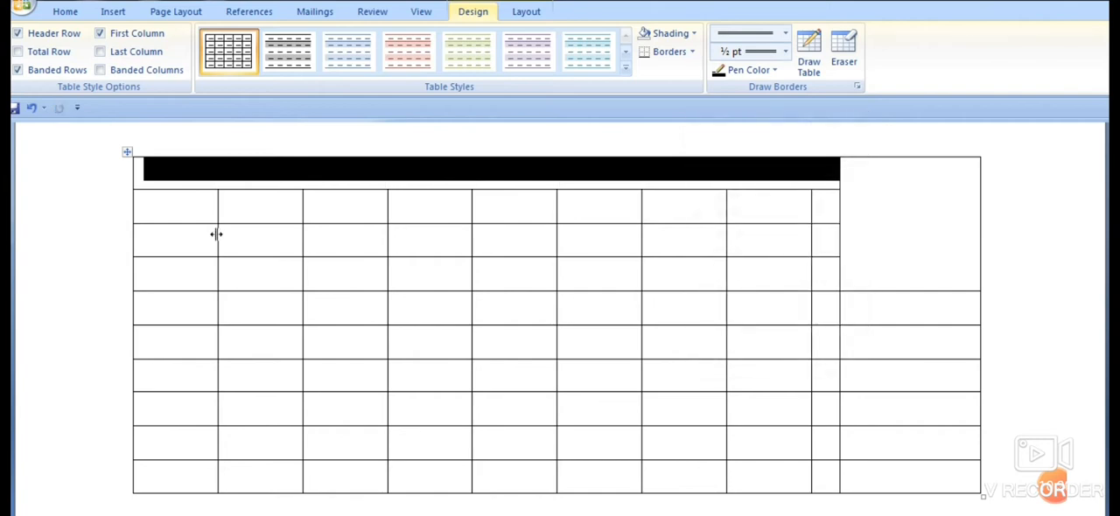
left_click_drag(156, 204, 832, 221)
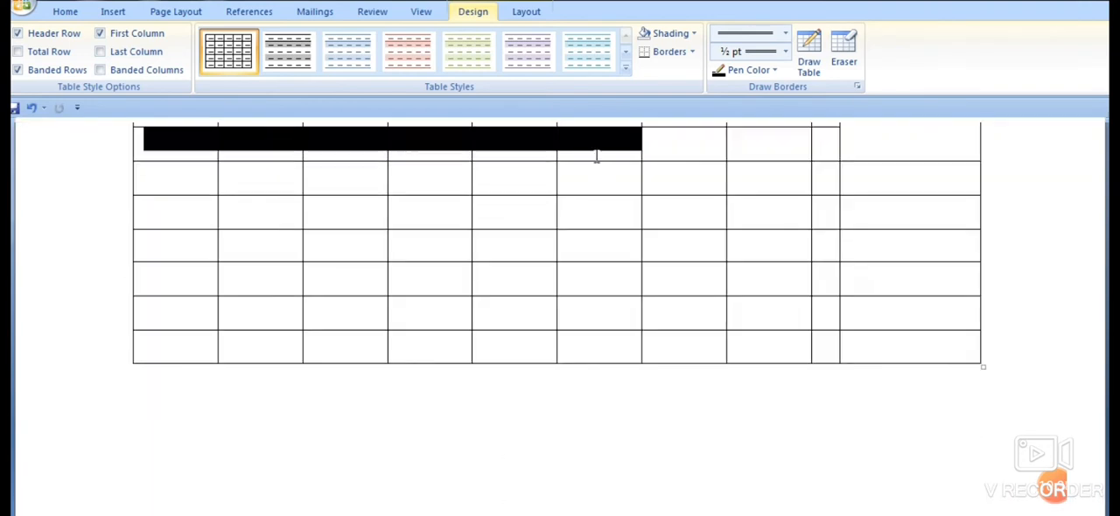
left_click_drag(596, 156, 819, 225)
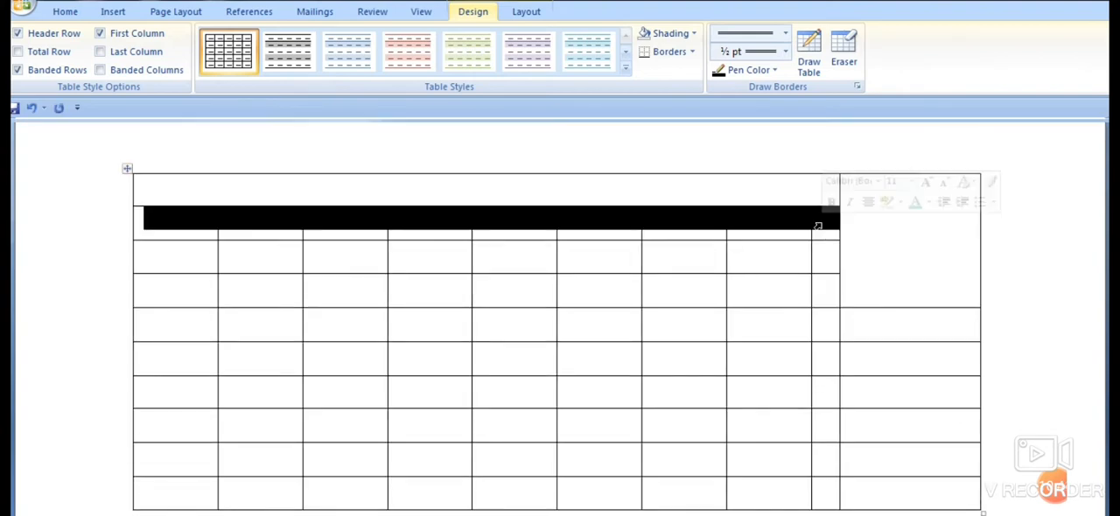
right_click(760, 224)
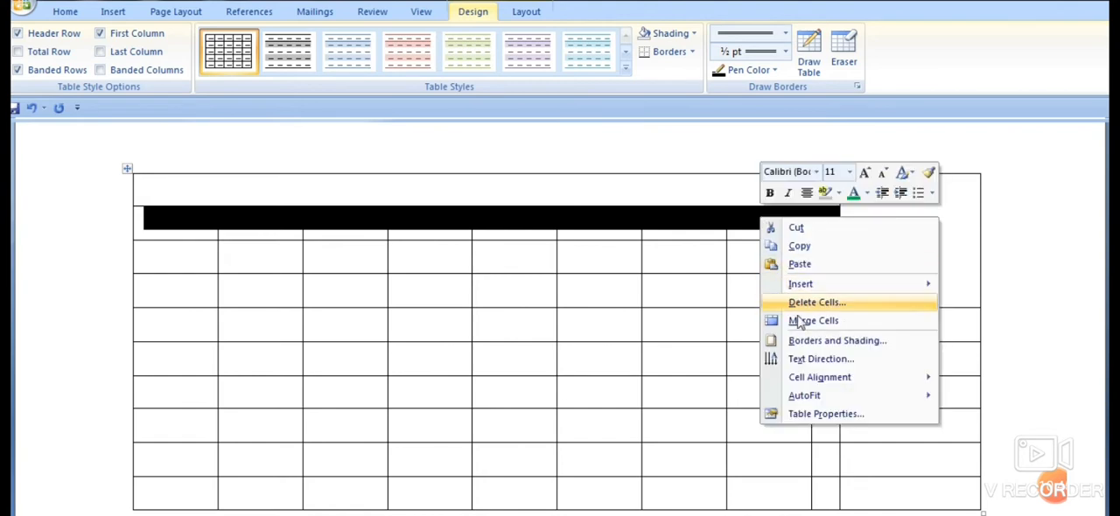
left_click(800, 320)
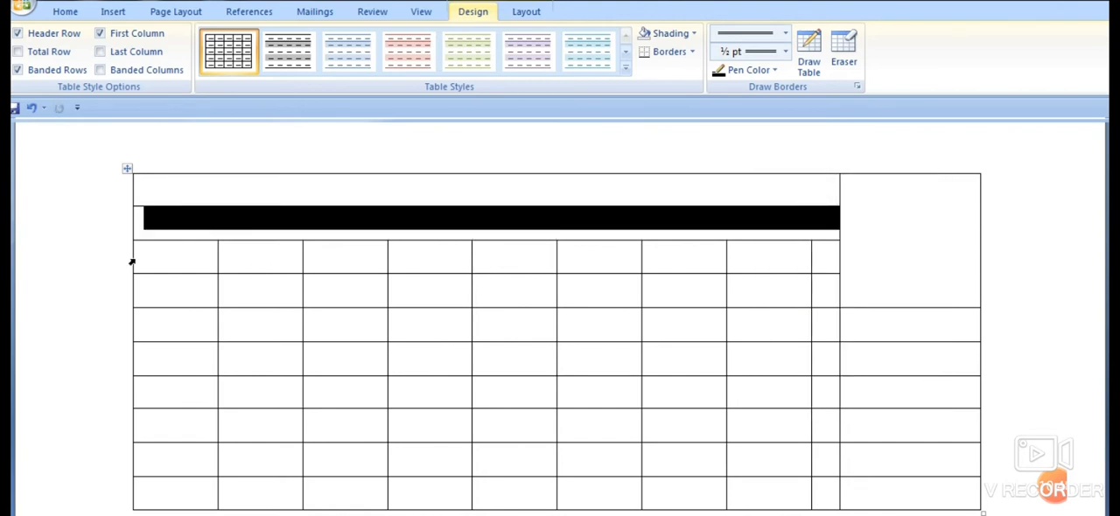
left_click(177, 261)
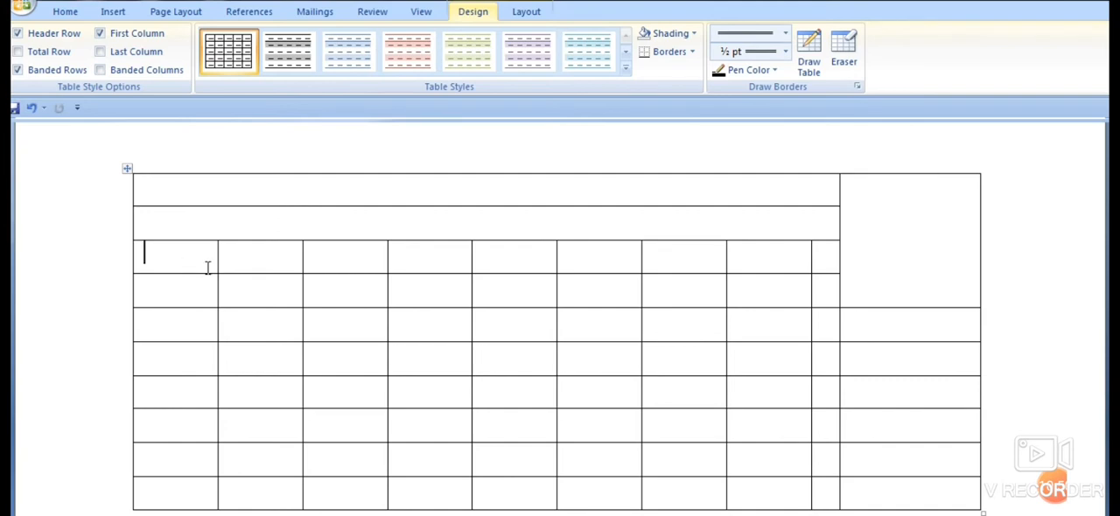
left_click_drag(207, 265, 639, 257)
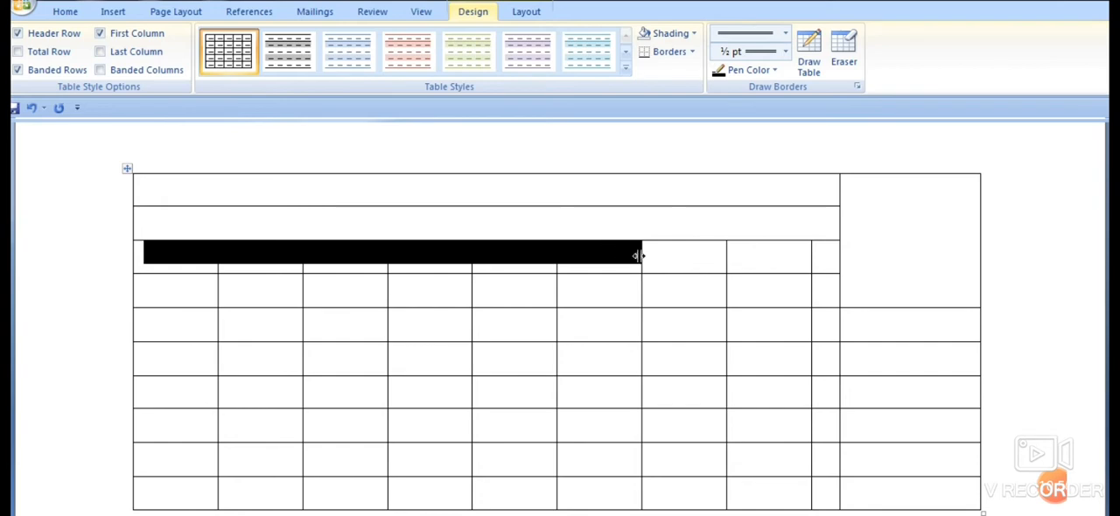
left_click_drag(768, 257, 767, 257)
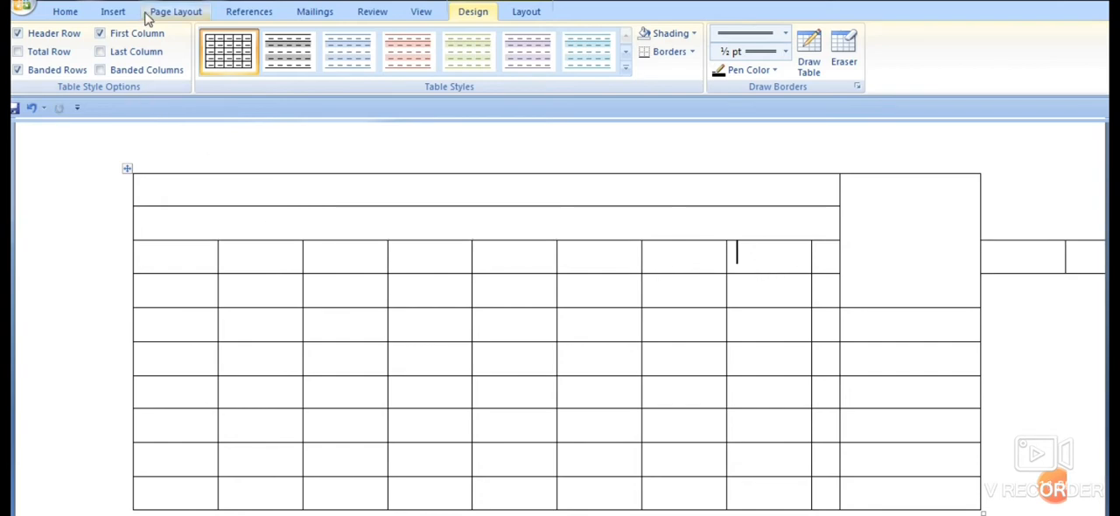
key("ctrl+z")
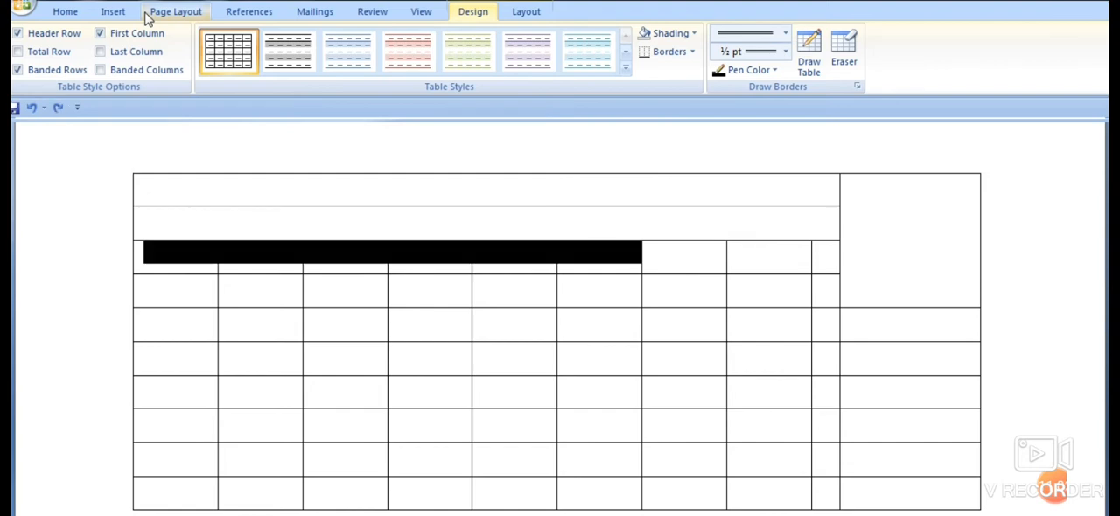
- Merge the nine cells of the table's third row beside the tall merged cell into one
left_click(162, 255)
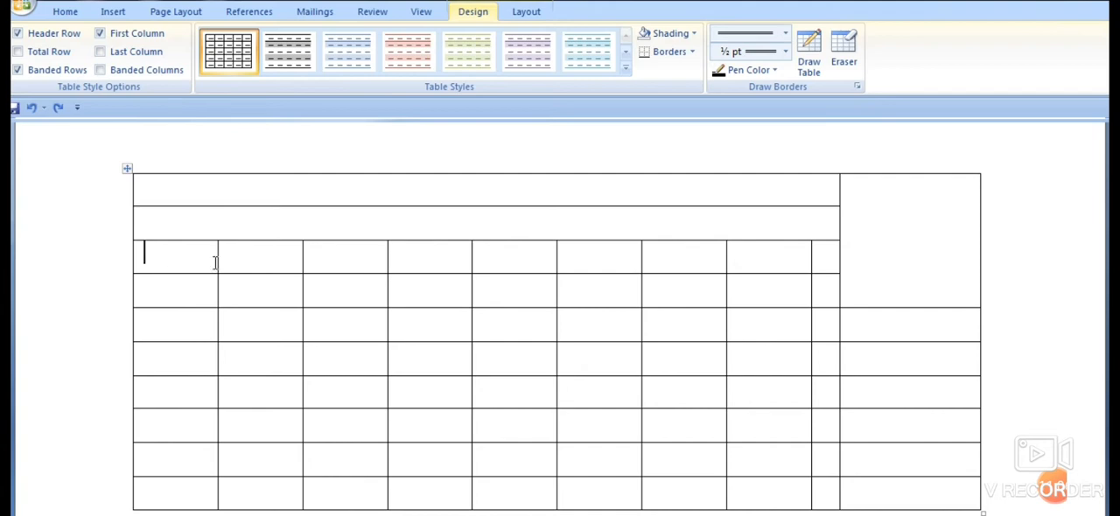
left_click_drag(215, 263, 799, 250)
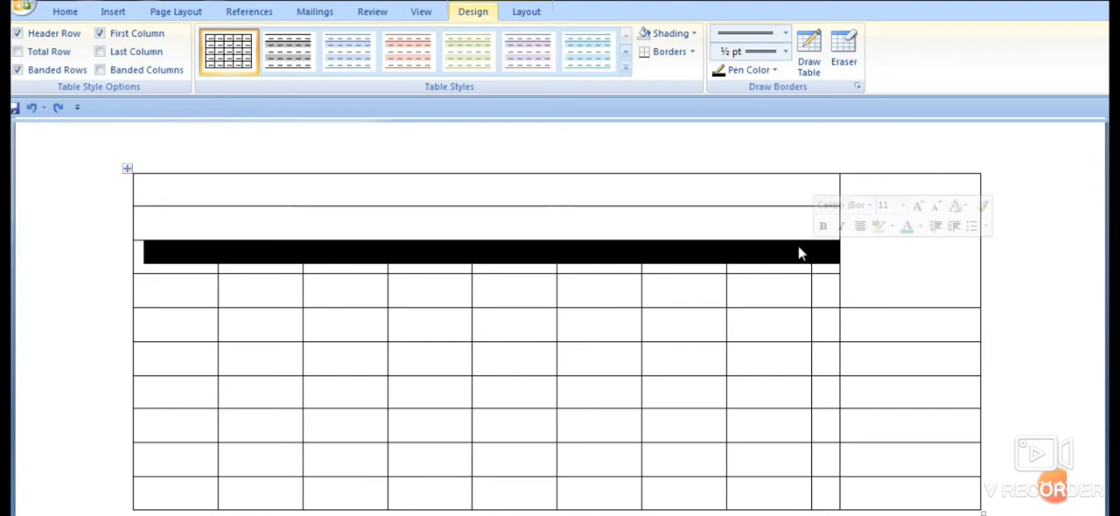
right_click(673, 252)
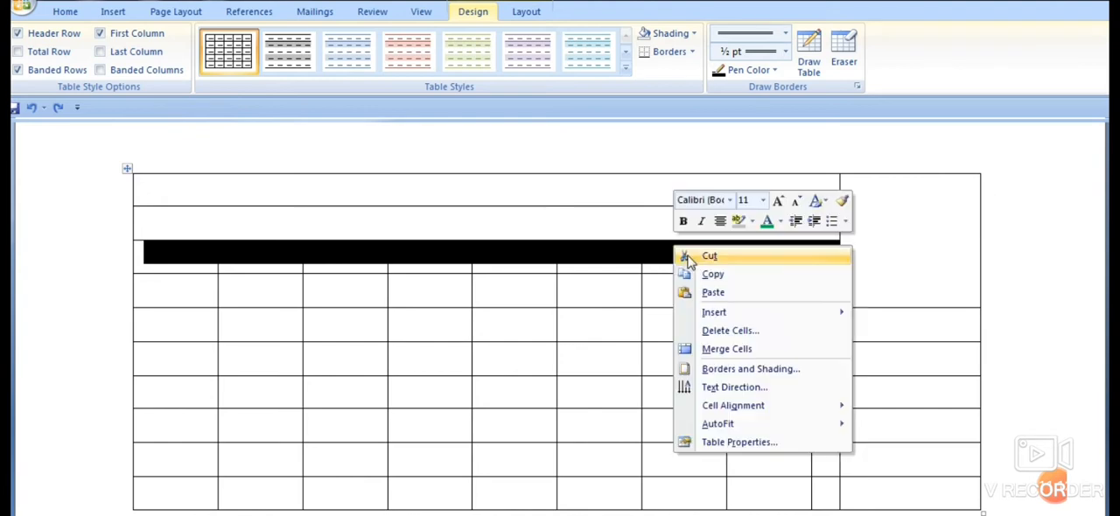
left_click(727, 349)
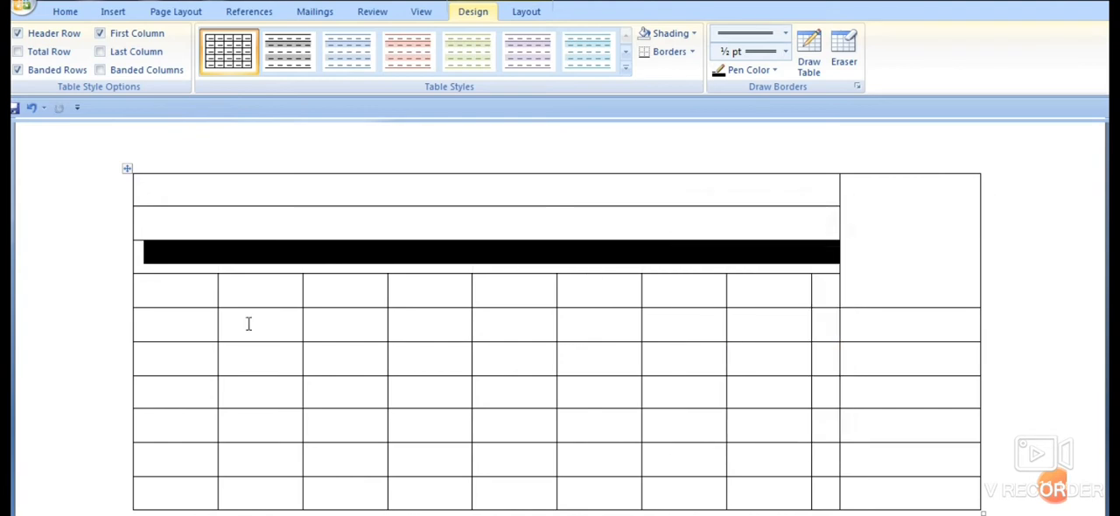
- Merge the nine cells of the table's fourth row beside the tall merged cell into one
left_click(184, 294)
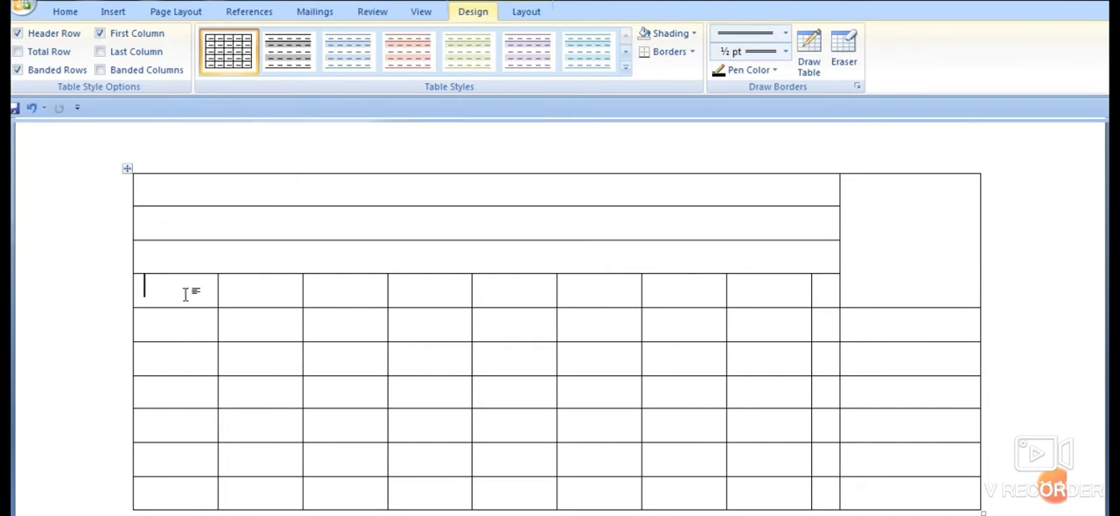
left_click_drag(158, 289, 832, 296)
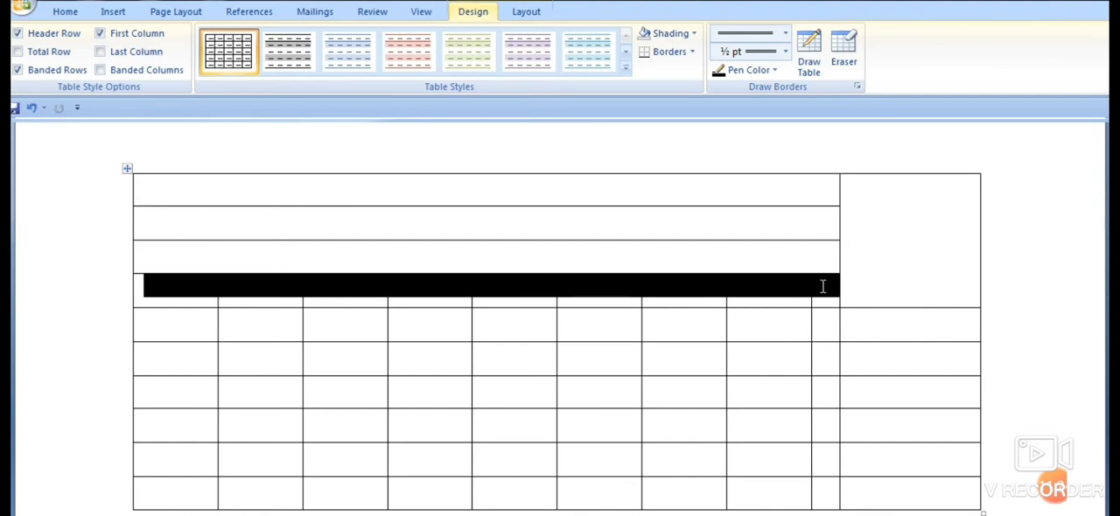
right_click(656, 289)
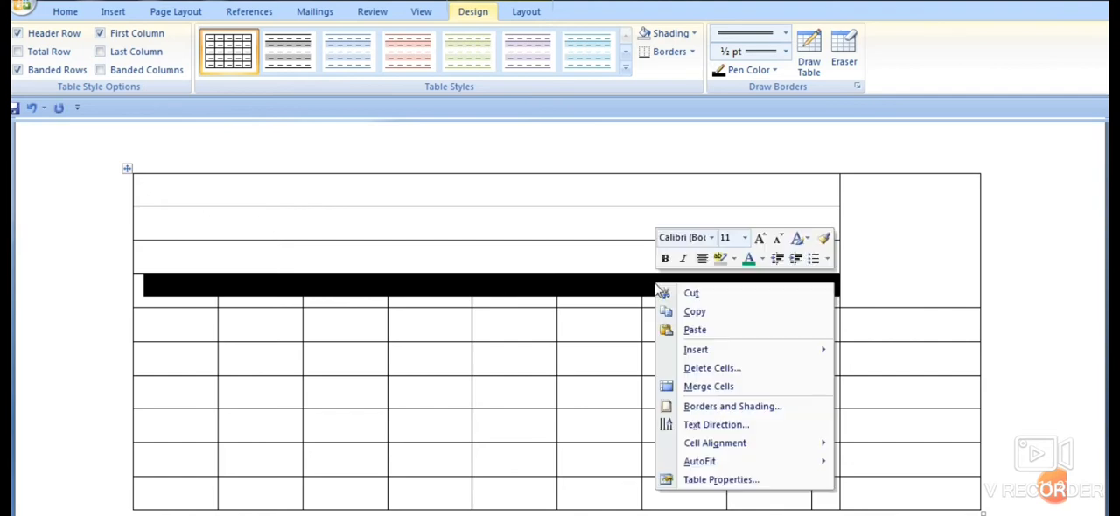
left_click(707, 387)
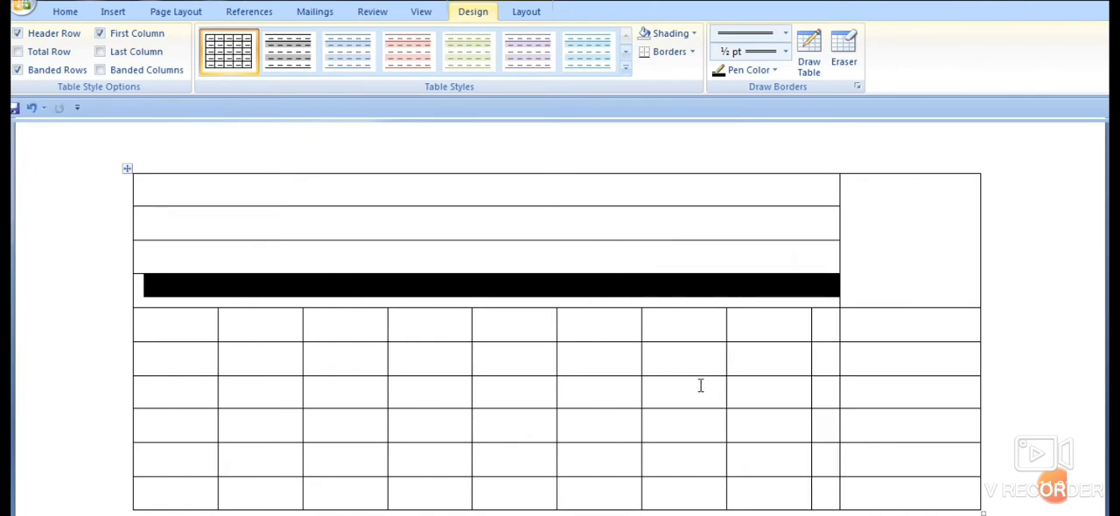
left_click(677, 256)
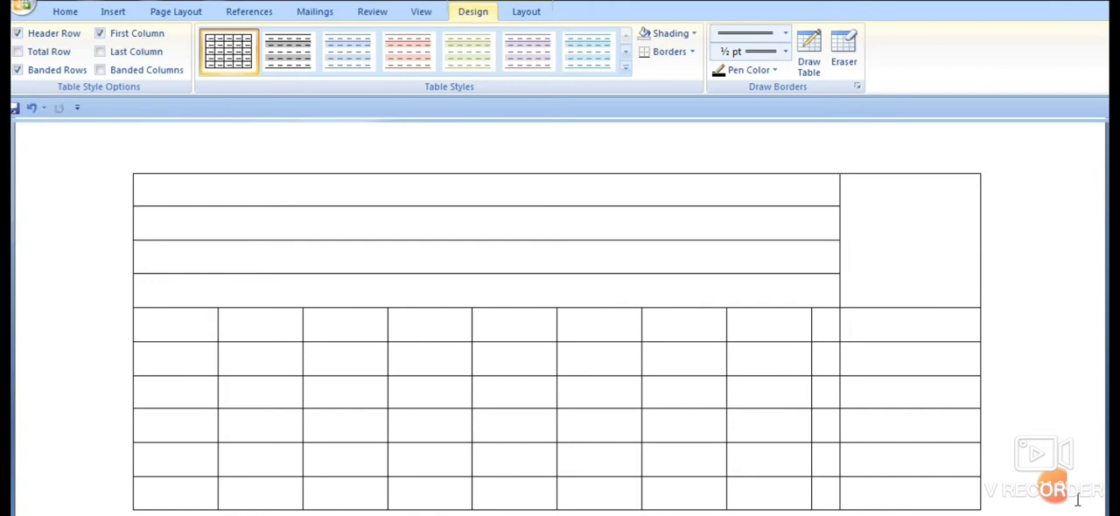
- Enter the student's full name in the first merged row and put the label NAME before it, separated by spaces
left_click(201, 179)
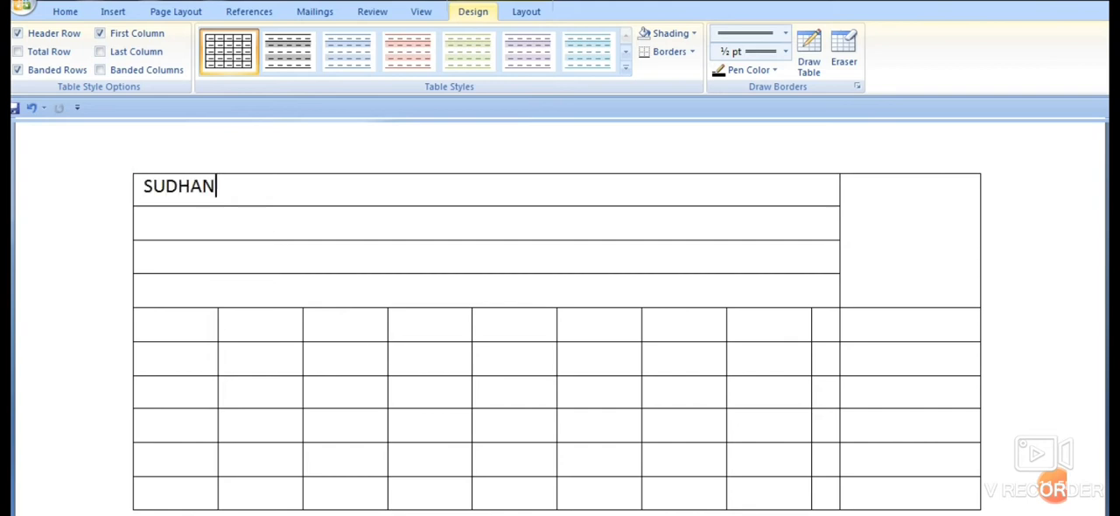
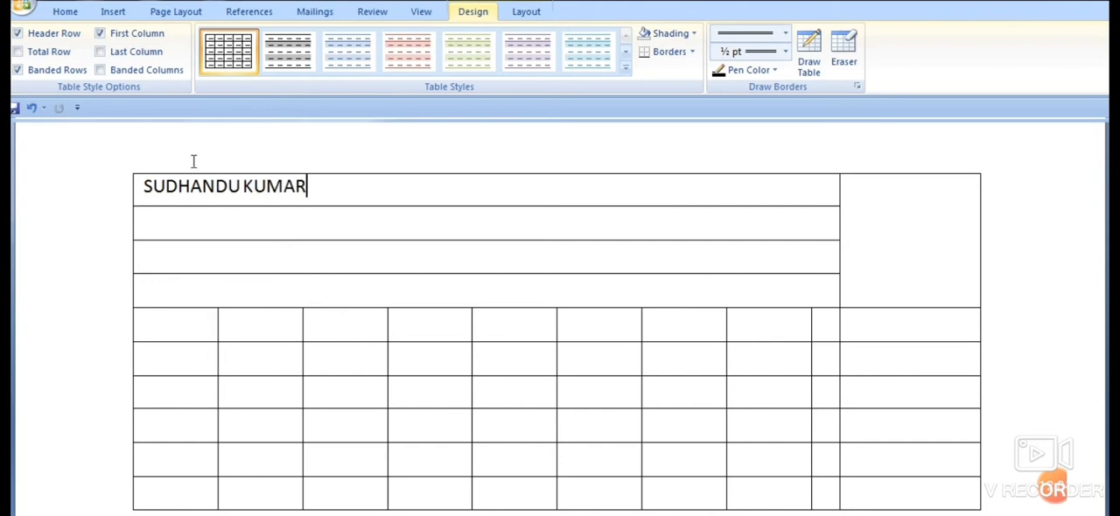
left_click(301, 214)
left_click(144, 185)
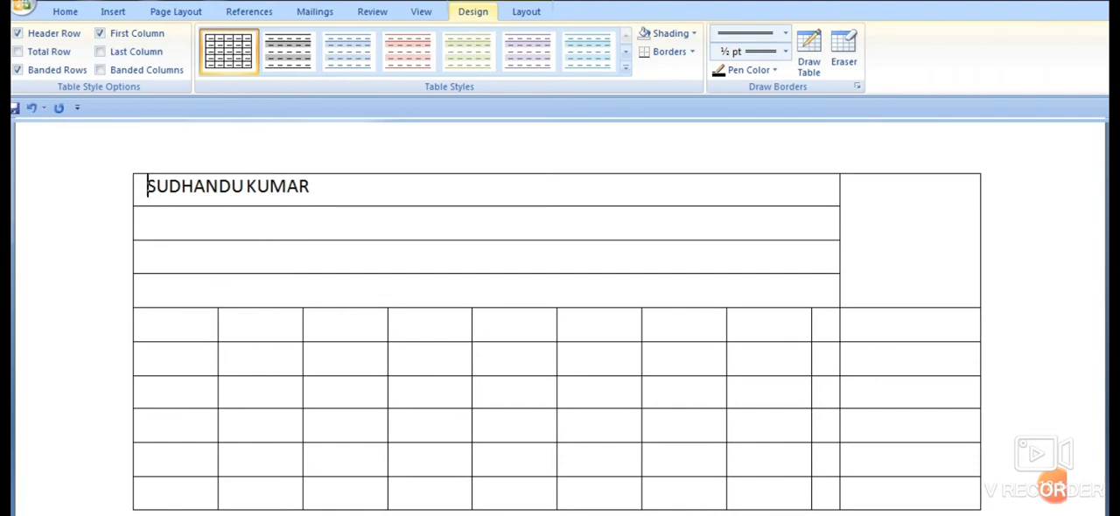
type("NAME")
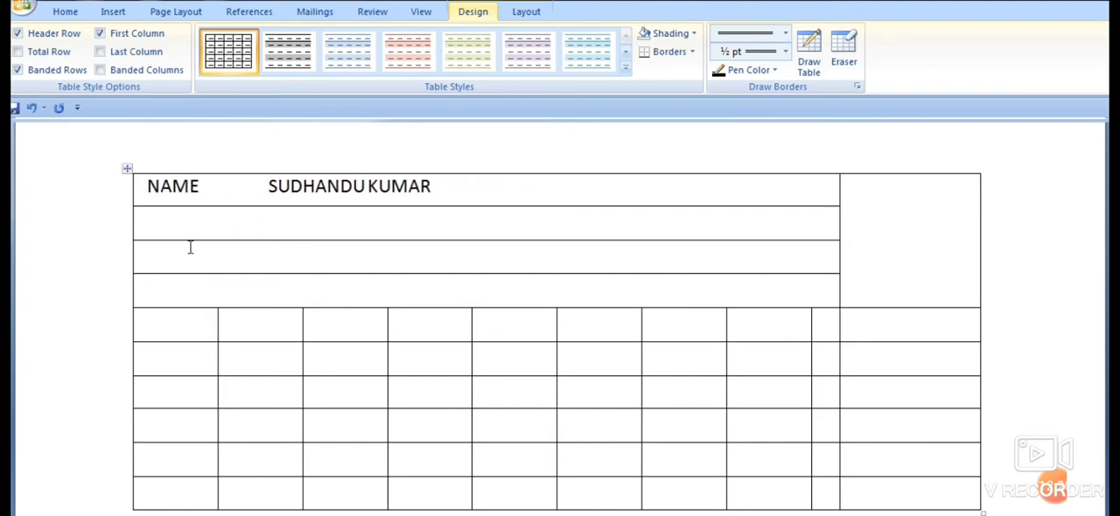
- Label the second merged row MOTHER,S NAME and shift the student's name in the first row further from its label
left_click(157, 219)
type("MOTHER")
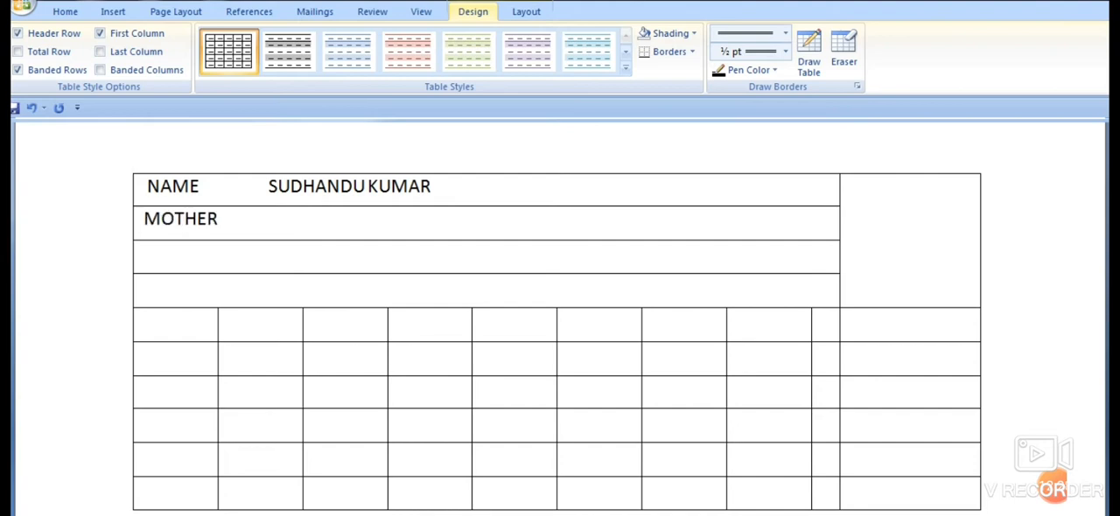
type(",S NAME")
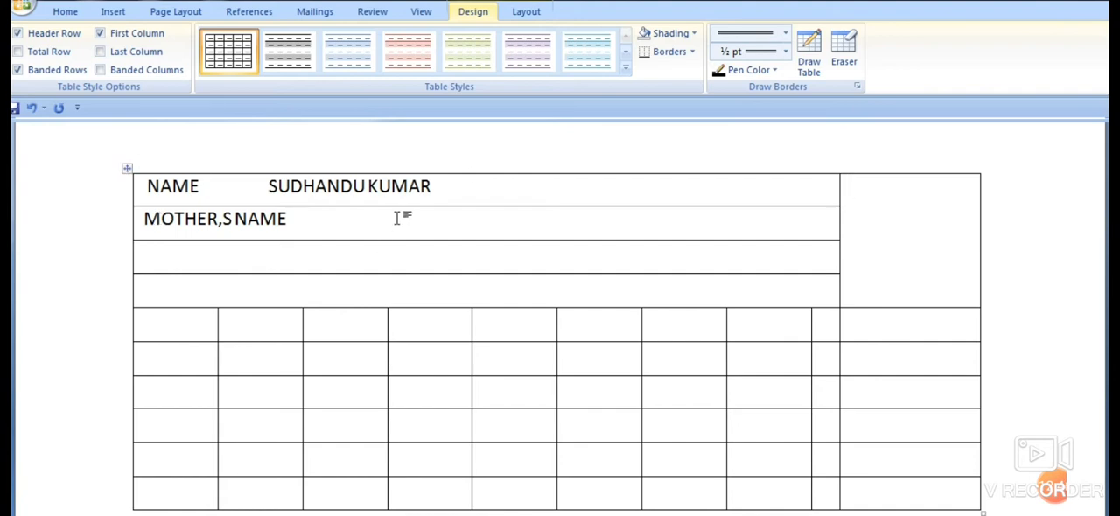
left_click(266, 187)
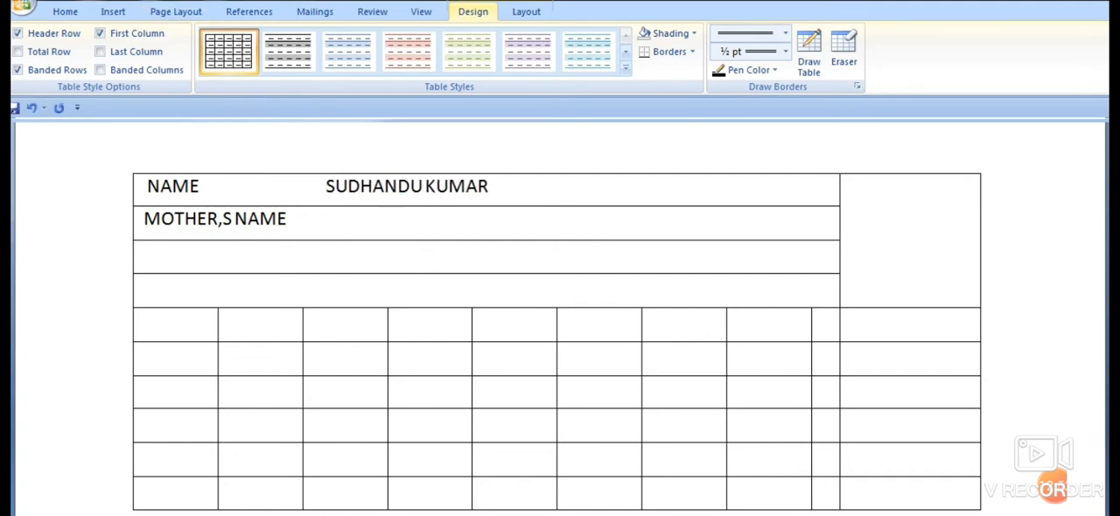
- Enter the mother's full name in the second row, aligned under the student's name
left_click(360, 225)
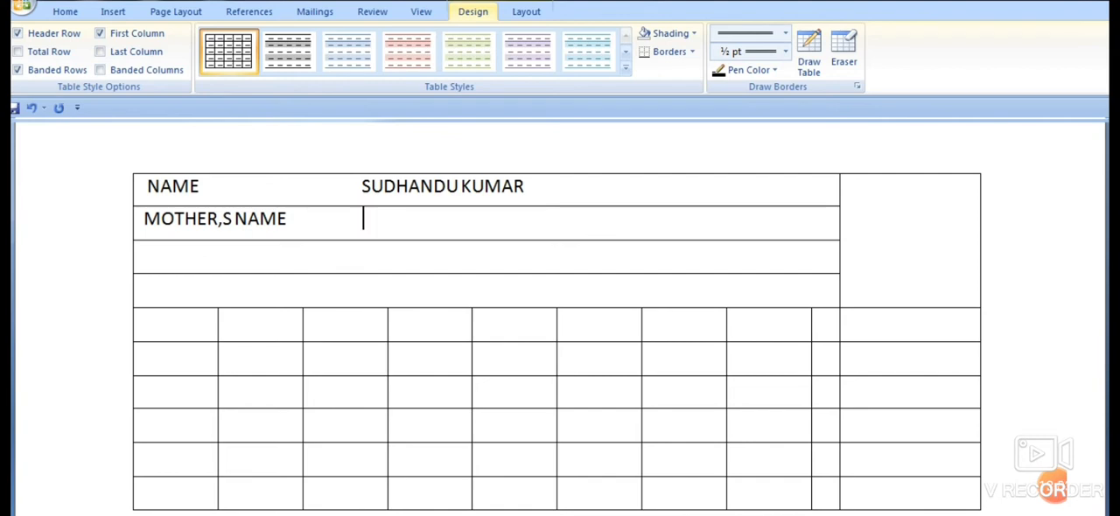
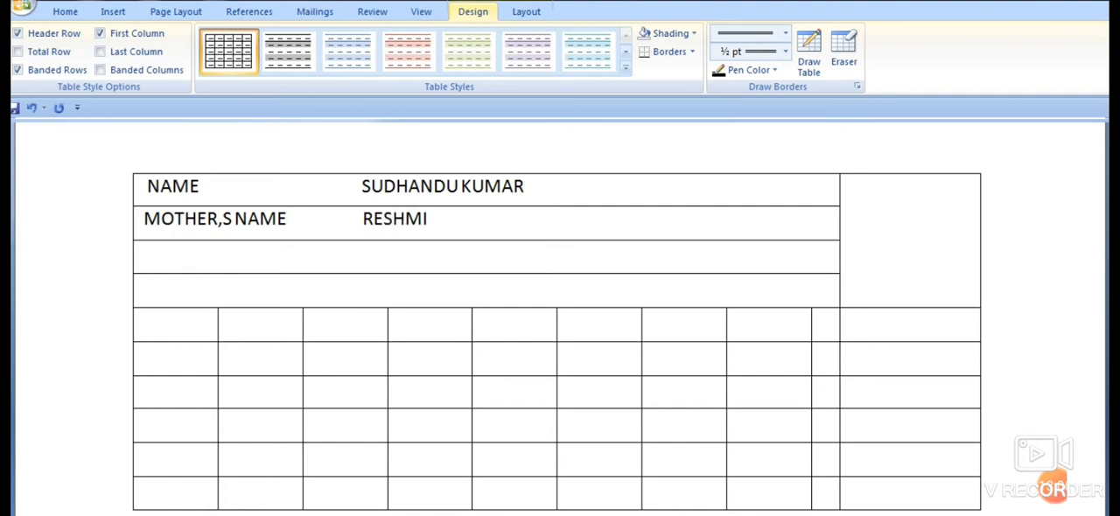
- Label the third merged row FATHER,S NAME and enter the father's full name aligned under the names above
left_click(157, 251)
type("FATHERS")
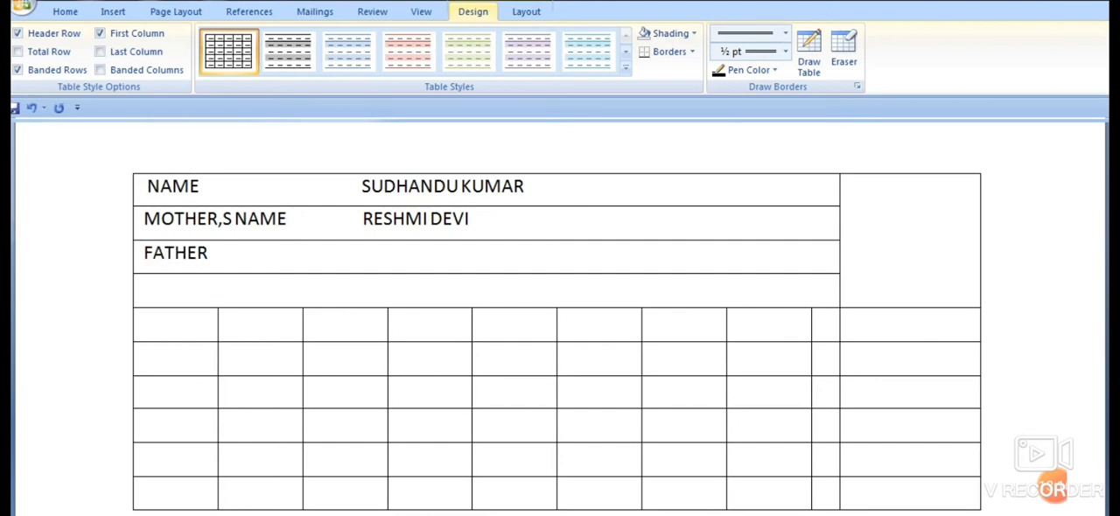
key("BackSpace")
type(",S NAME")
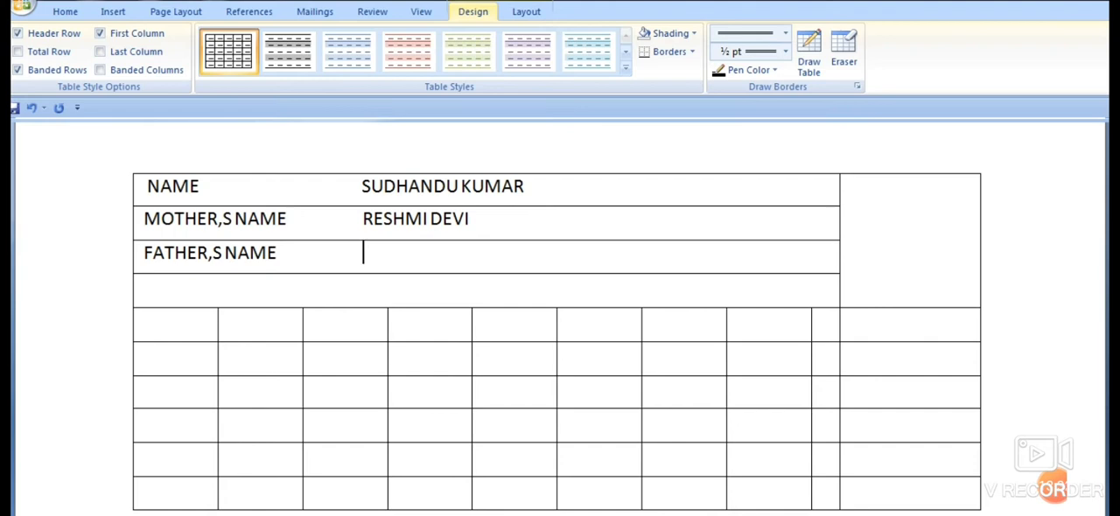
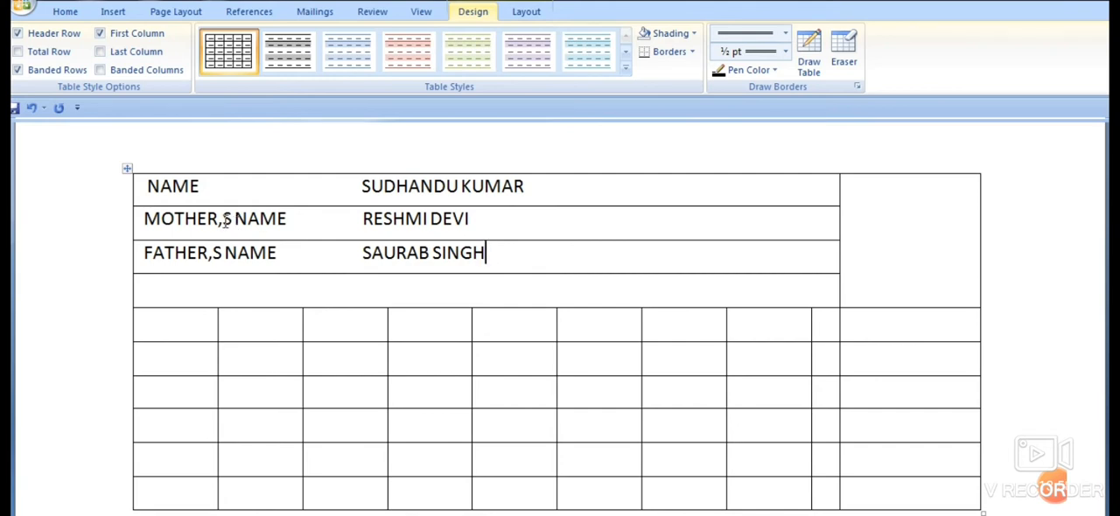
- Reduce the S after the comma in the MOTHER,S NAME label to font size 8
left_click_drag(224, 221, 236, 220)
left_click(66, 12)
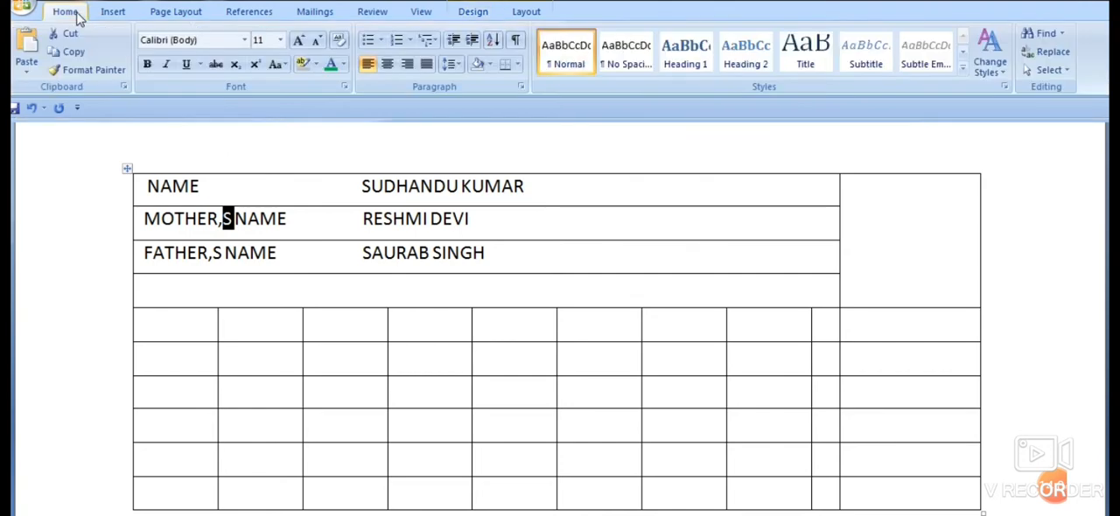
left_click(316, 43)
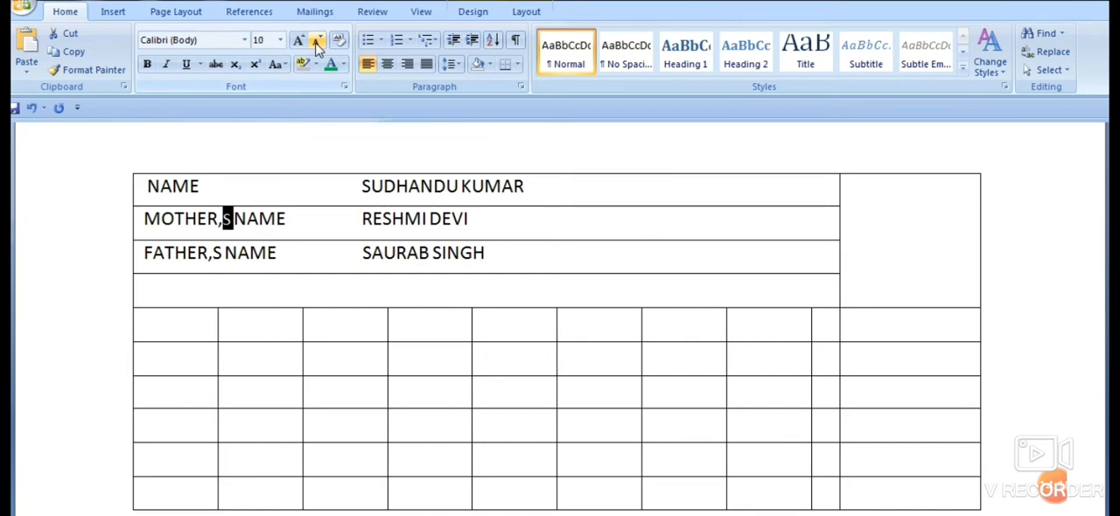
left_click(317, 44)
left_click(316, 44)
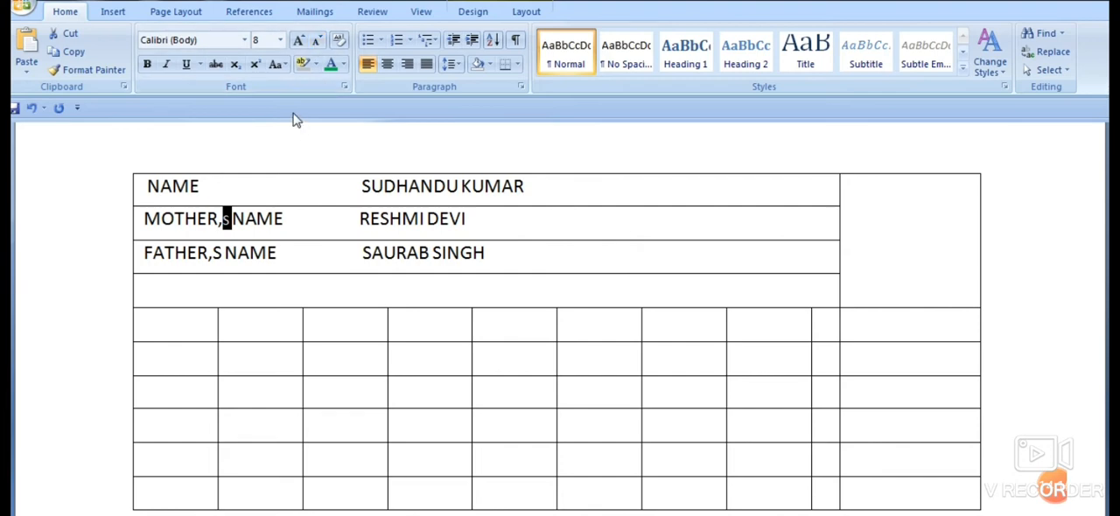
- Reduce the S after the comma in the FATHER,S NAME label to font size 7
left_click(213, 253)
left_click_drag(212, 254, 222, 254)
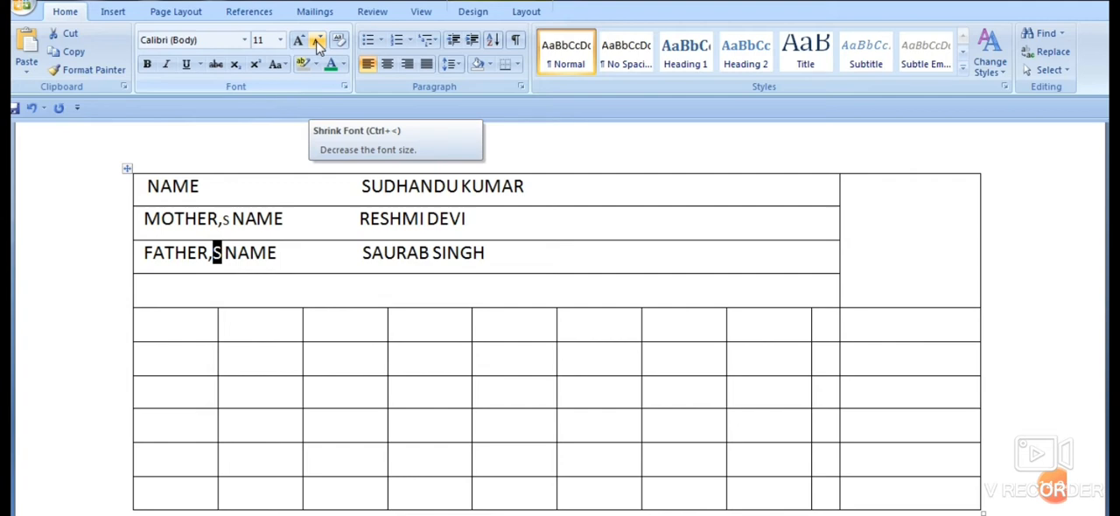
left_click(317, 41)
left_click(317, 41)
left_click(317, 41)
left_click(316, 41)
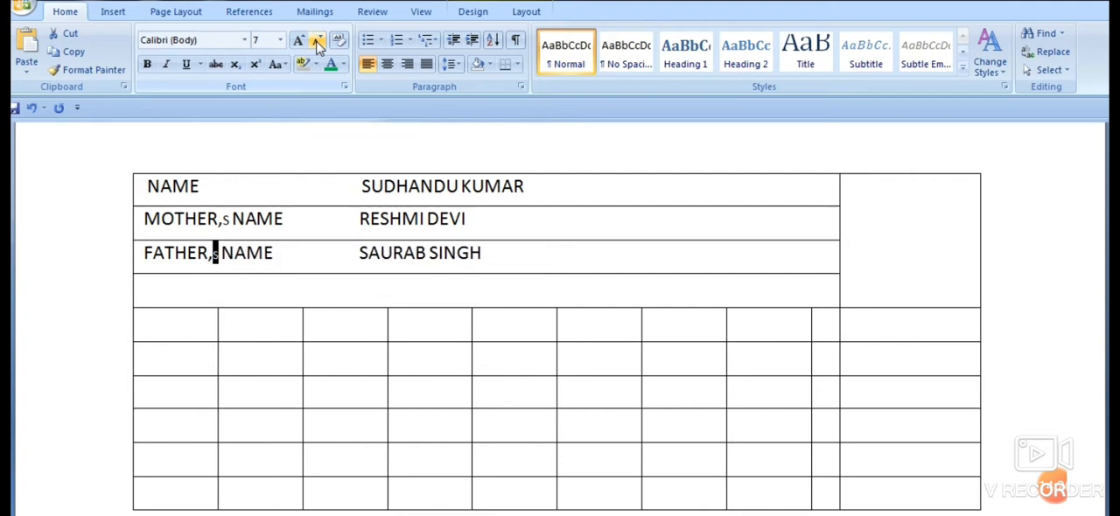
- Add a space after the small S in both the mother's and father's labels to realign the names
left_click(354, 285)
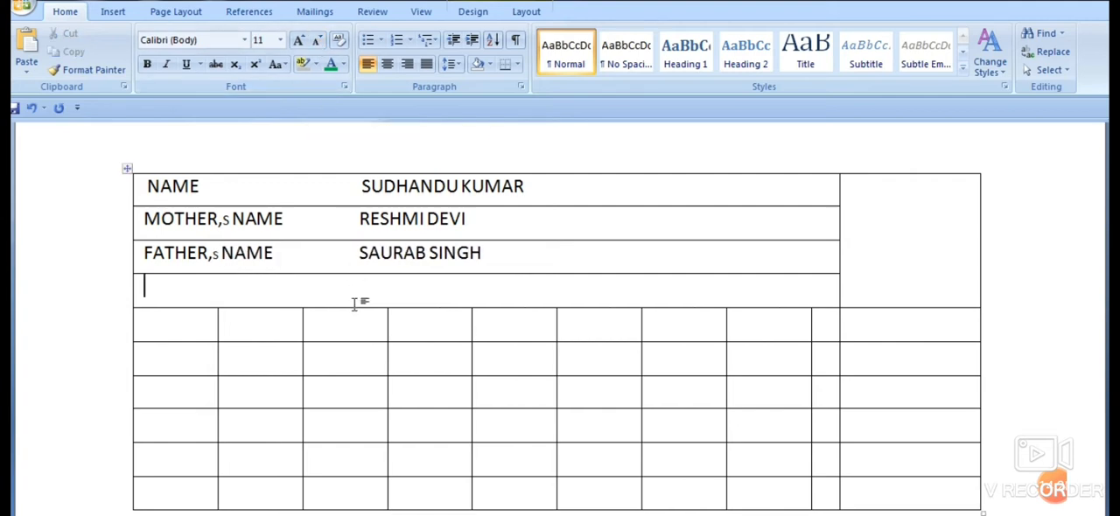
left_click(230, 217)
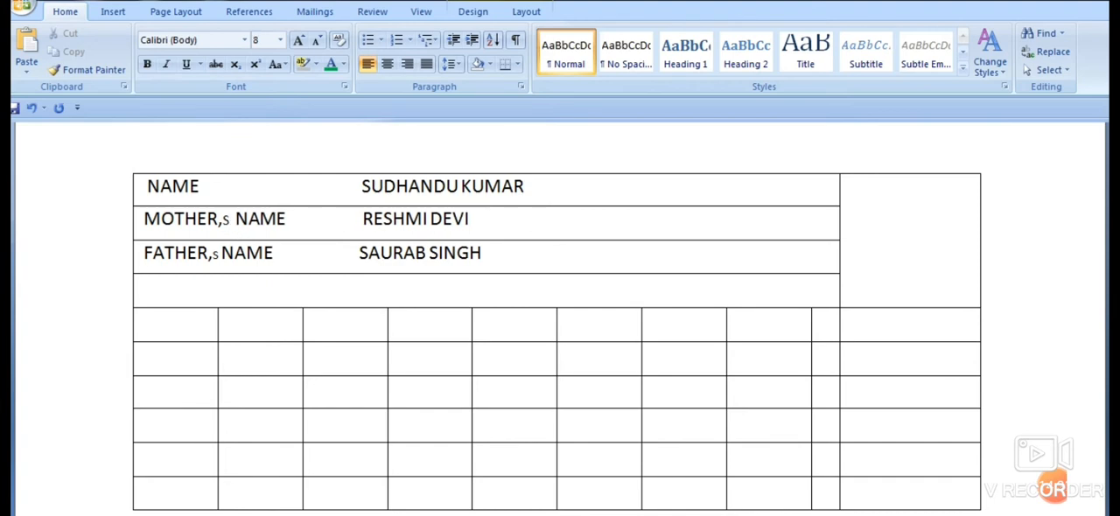
left_click(222, 252)
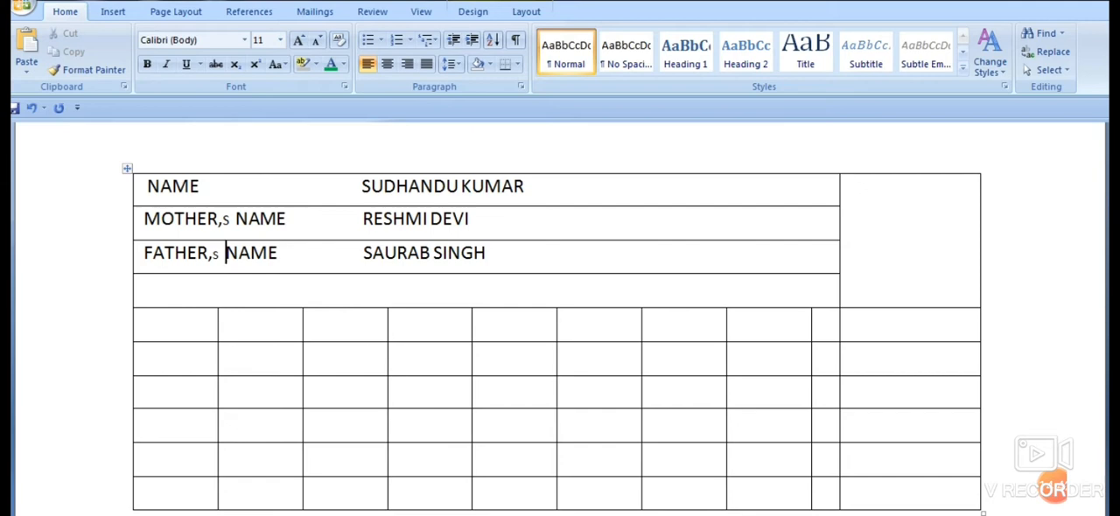
- Label the fourth merged row SCHOOL and enter RANGLAL HIGH SCHOOL ,SHERGHATI after it, separated by spaces
left_click(208, 283)
type("SCH")
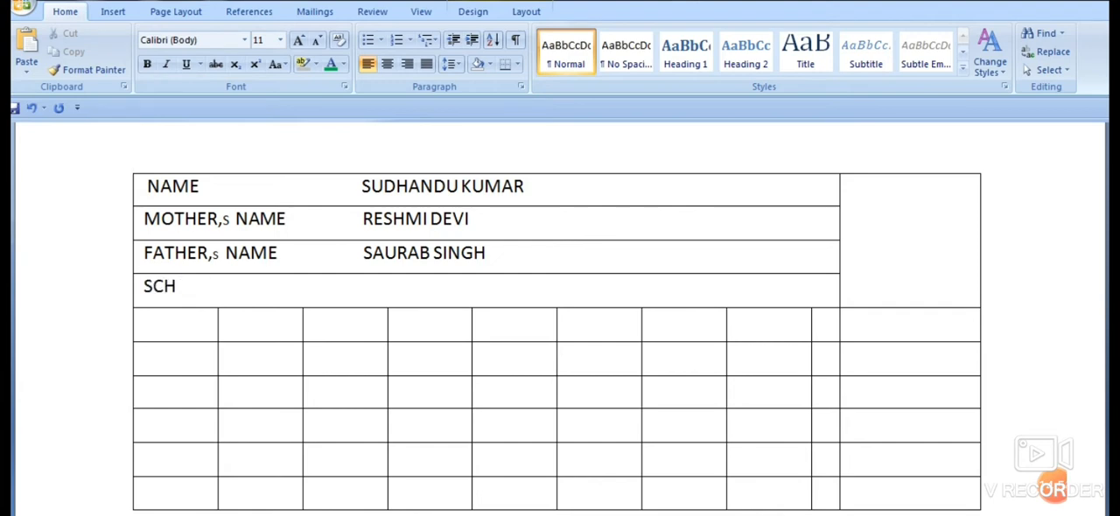
type("OL")
type("OL")
type("RANG")
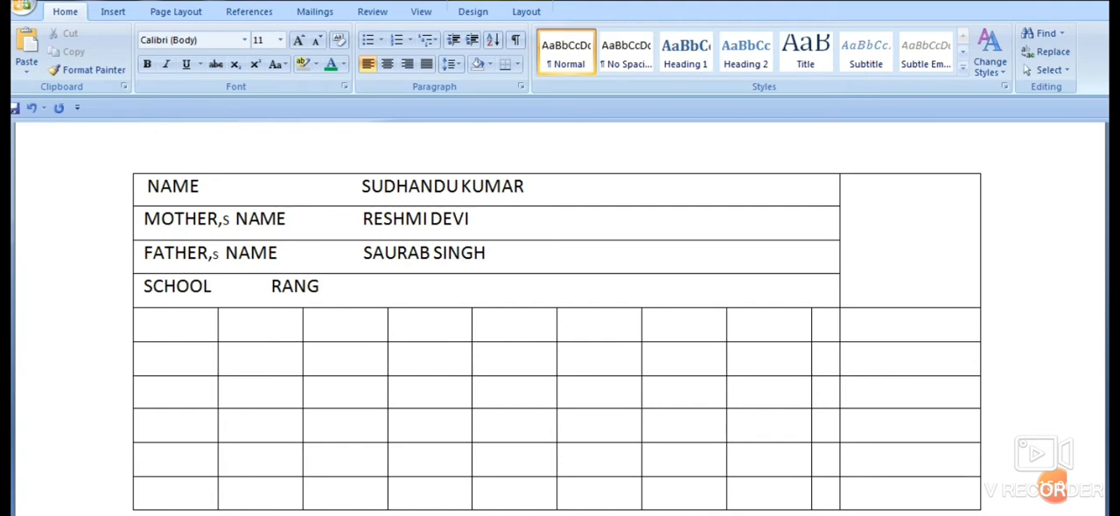
type("LAL HIGH")
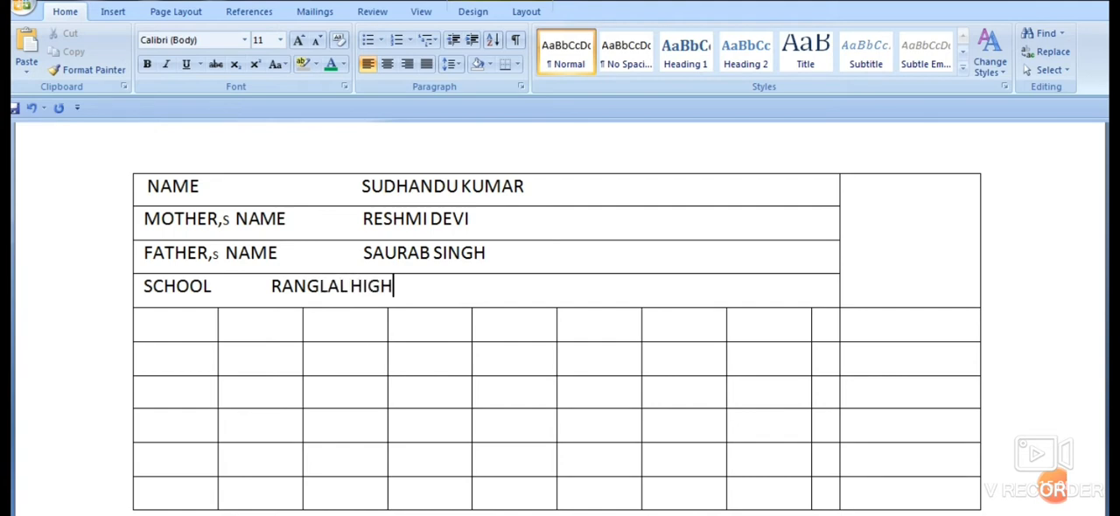
type(" SCHOOL")
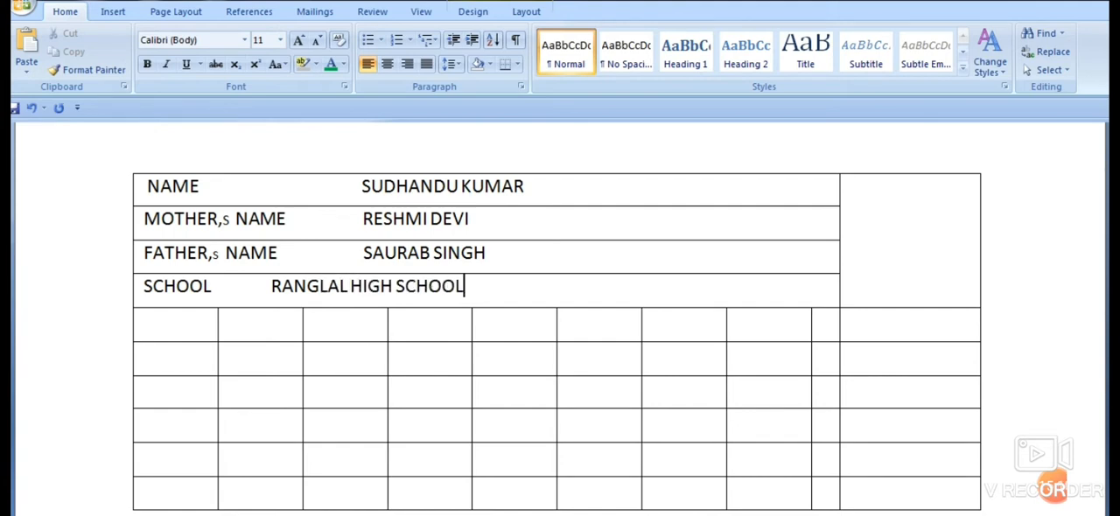
type(" ,SHER")
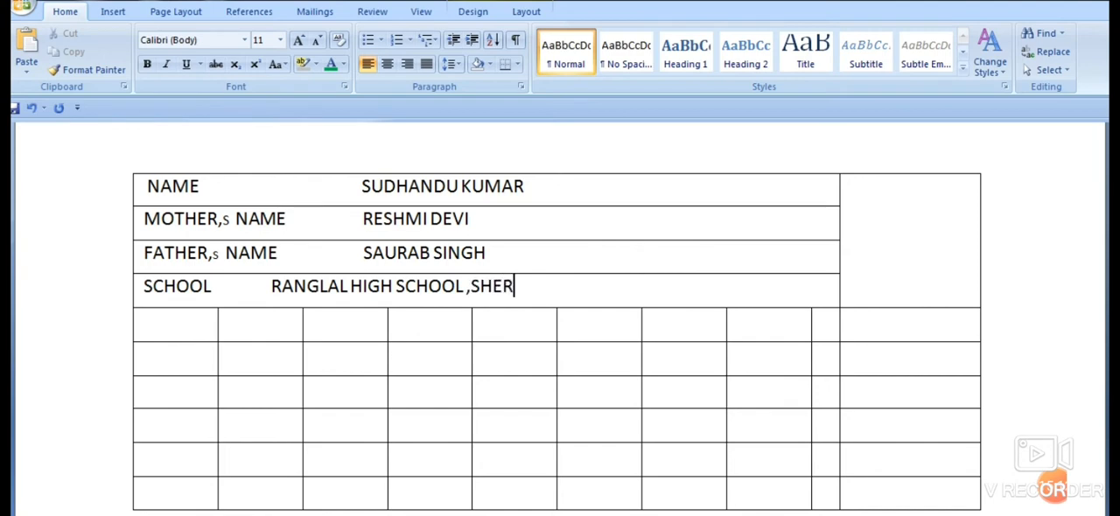
type("GHATI")
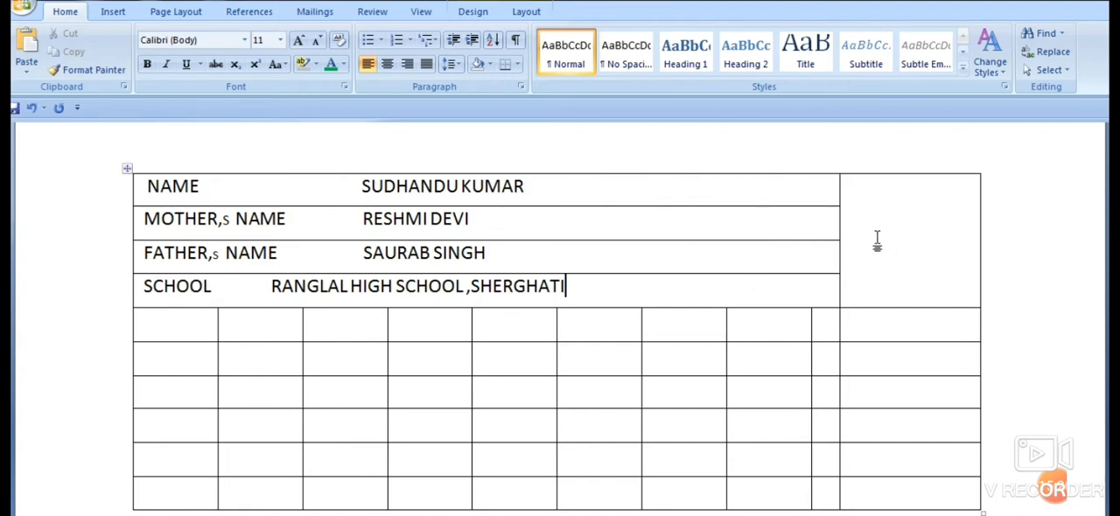
- Set the text in the four name, parents and school rows to font size 10
scroll(580, 295, "down", 1)
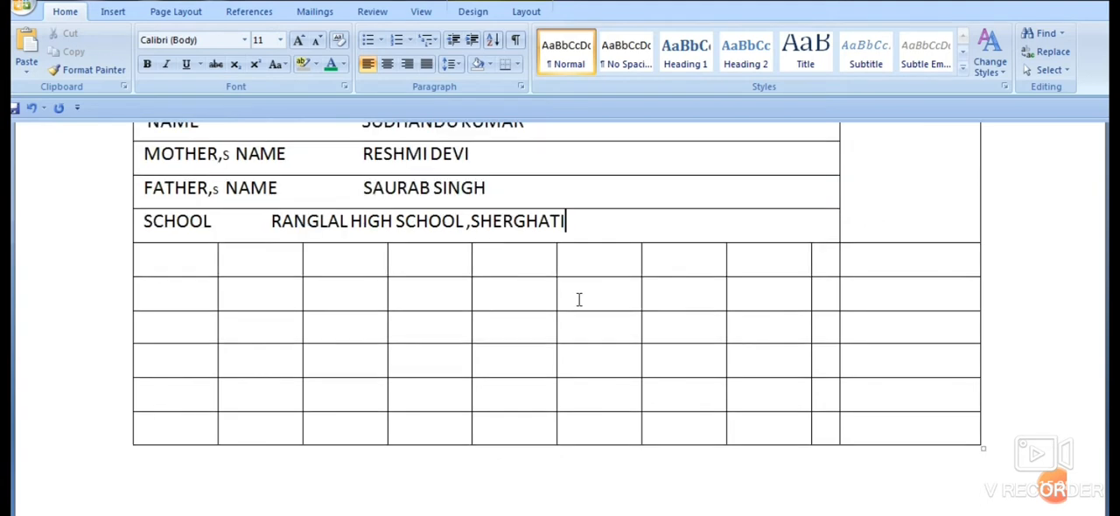
scroll(587, 295, "up", 1)
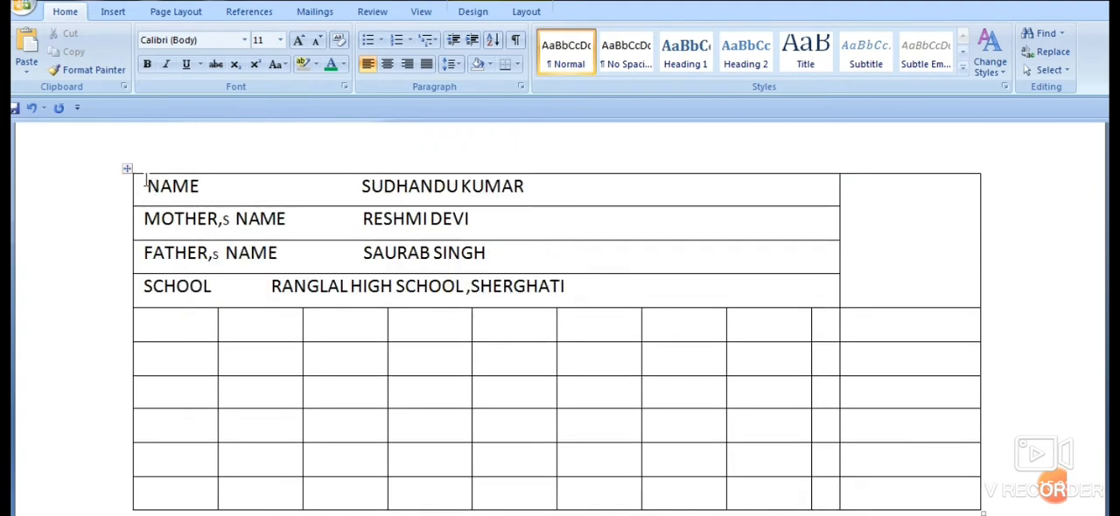
left_click_drag(145, 184, 427, 292)
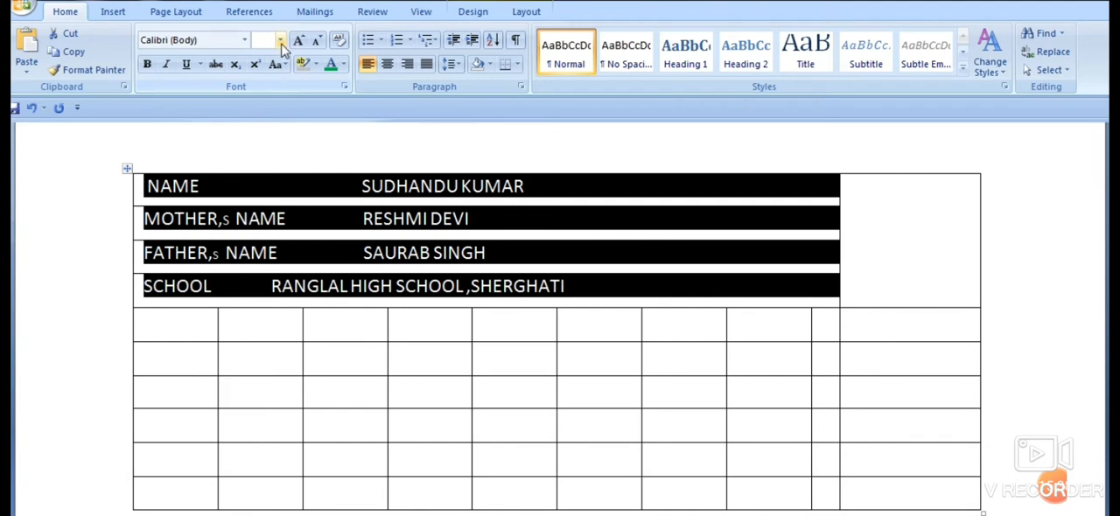
left_click(280, 40)
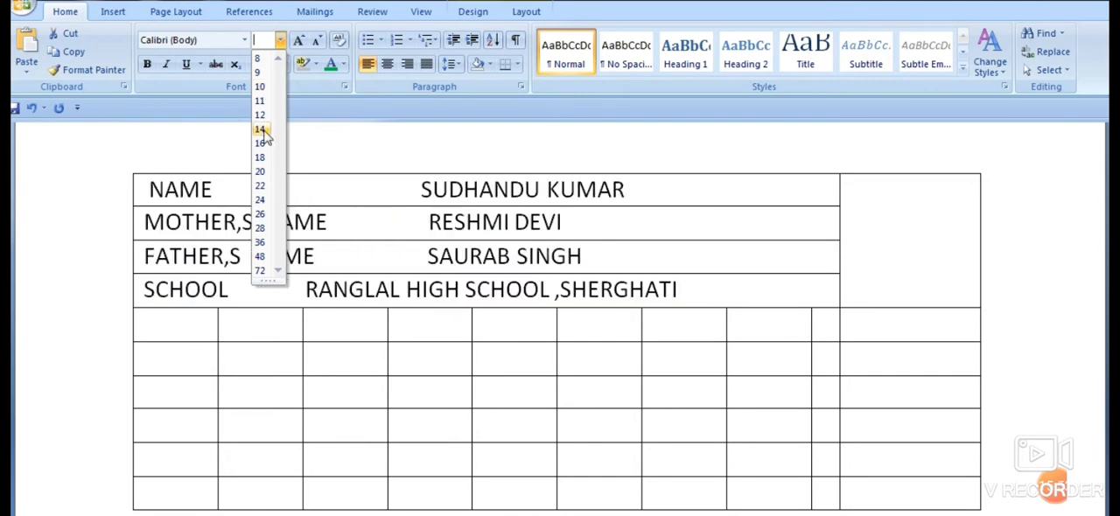
left_click(260, 87)
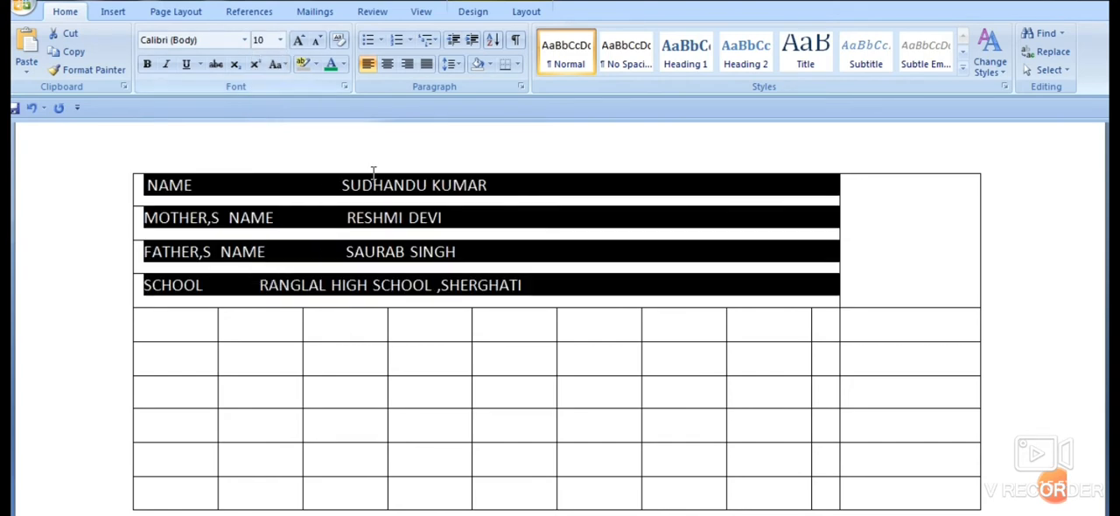
left_click(551, 280)
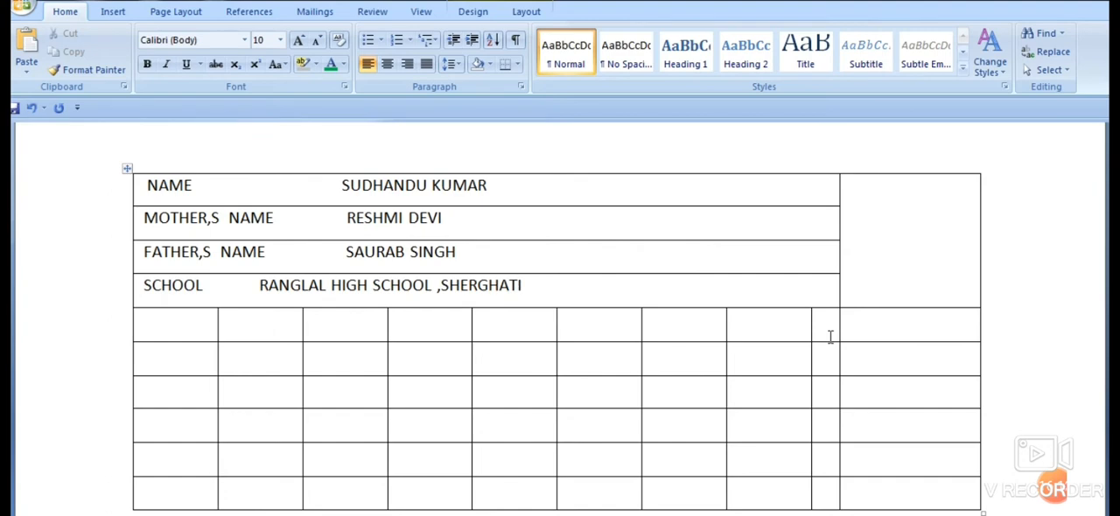
- In the fifth row, merge the last two cells into one and the first three cells into another
left_click_drag(830, 325, 874, 331)
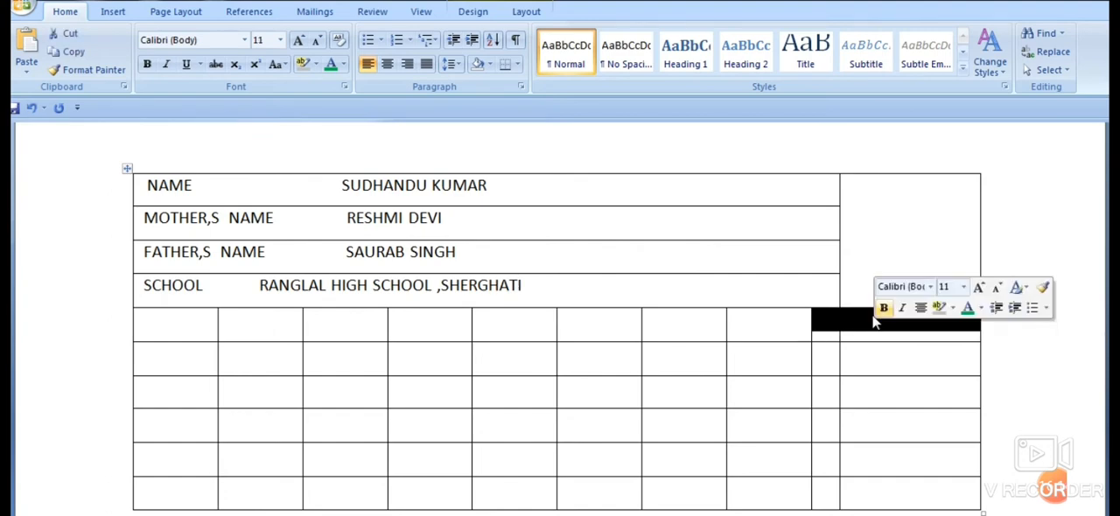
right_click(861, 316)
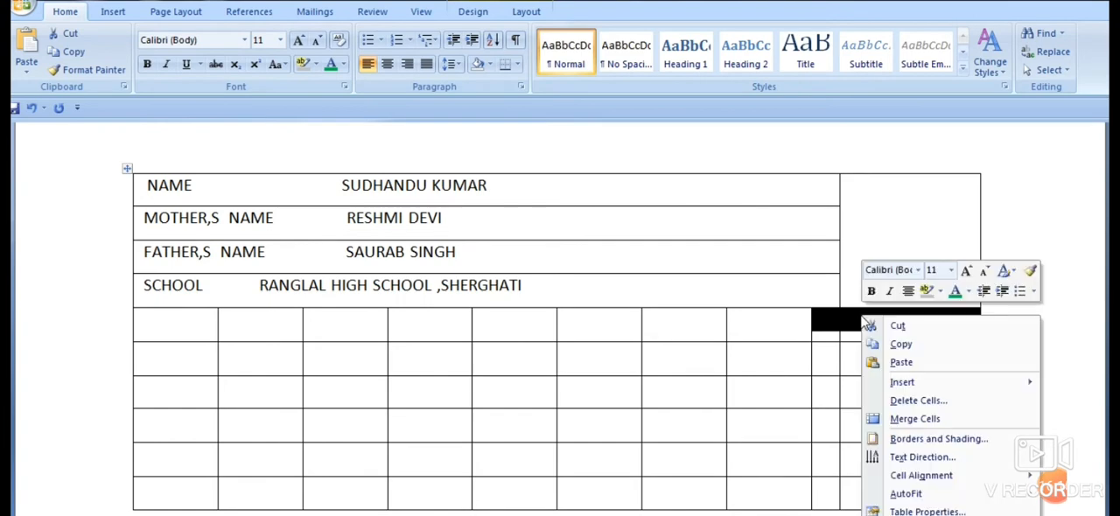
left_click(913, 421)
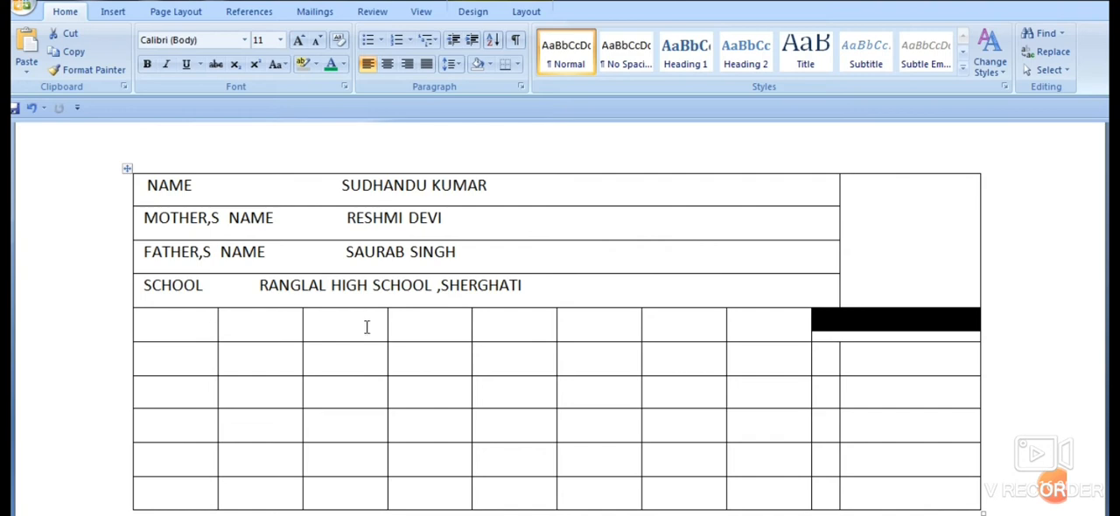
left_click_drag(207, 320, 315, 330)
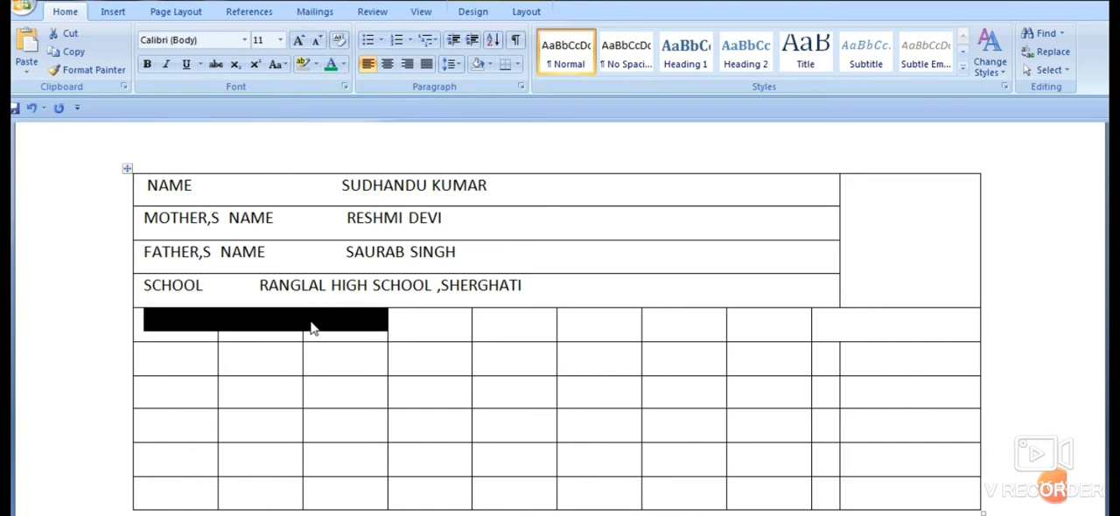
right_click(311, 325)
left_click(346, 425)
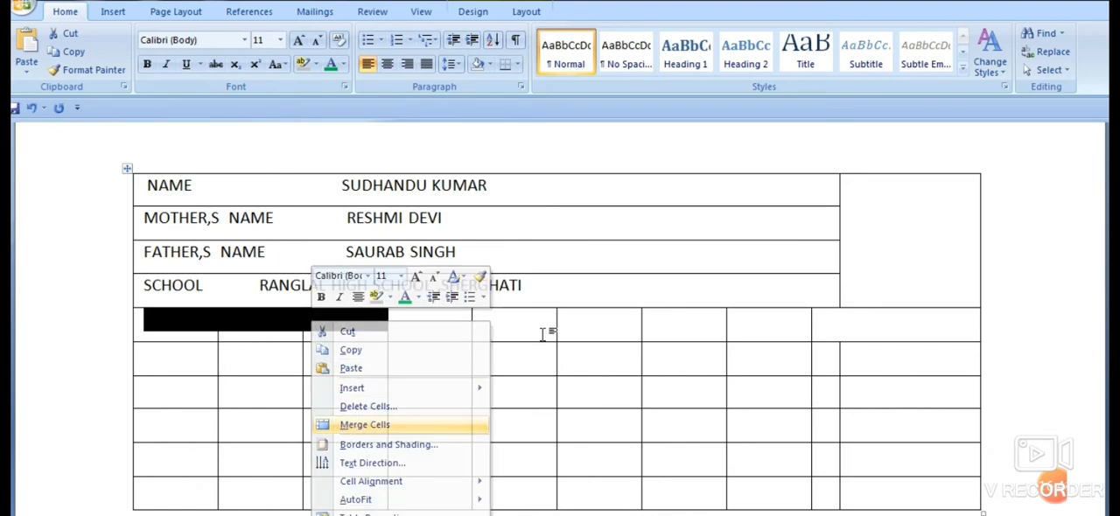
- In the fifth row, merge the three cells after the first merged cell, and merge the remaining two cells beside them
left_click_drag(457, 324, 562, 330)
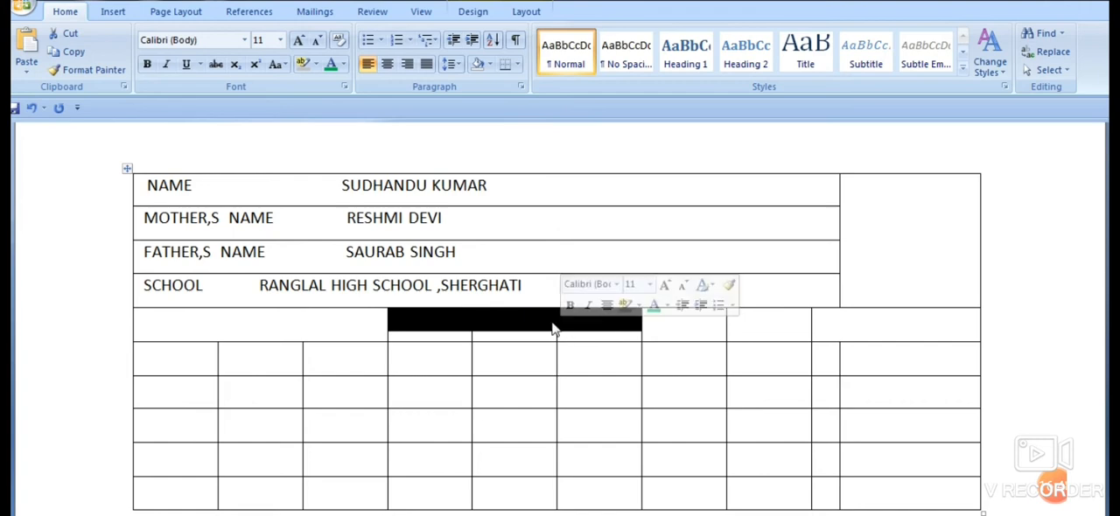
right_click(553, 329)
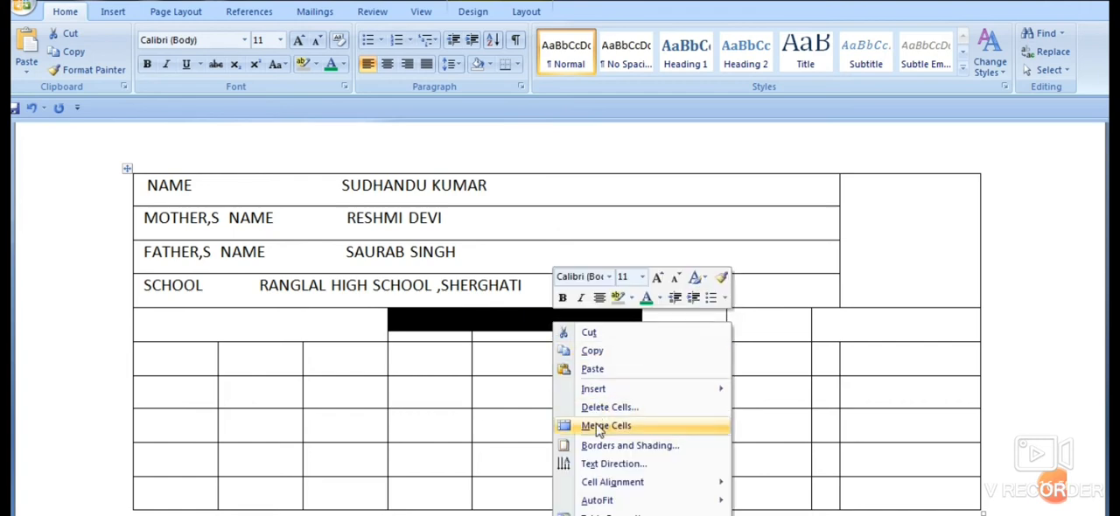
left_click(598, 426)
left_click_drag(700, 335, 724, 323)
right_click(718, 314)
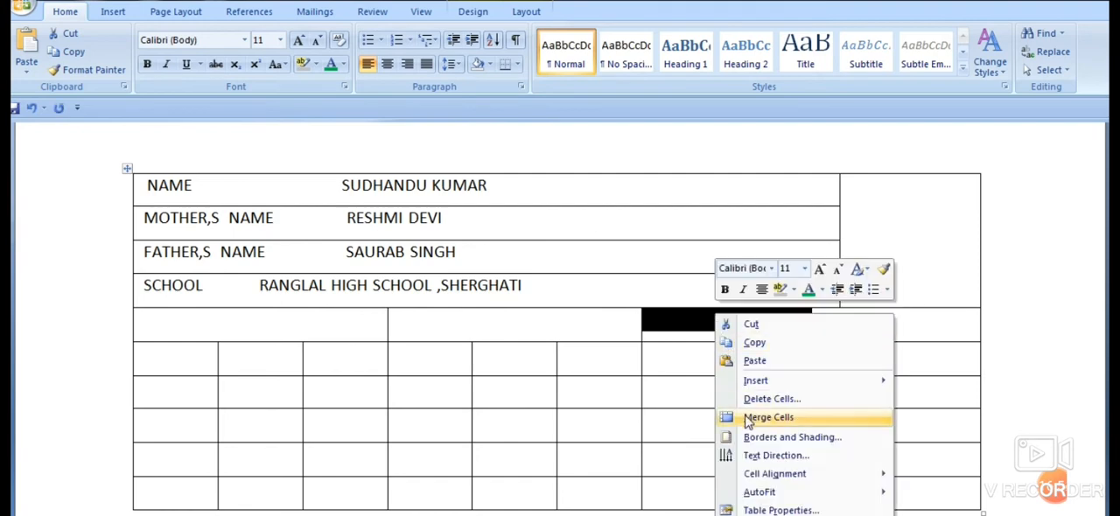
left_click(761, 417)
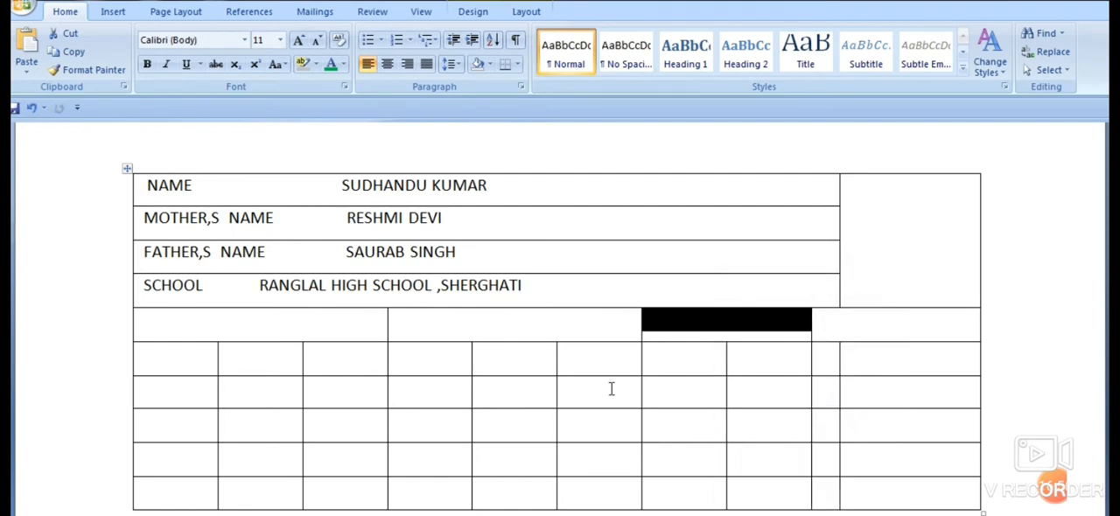
left_click(611, 388)
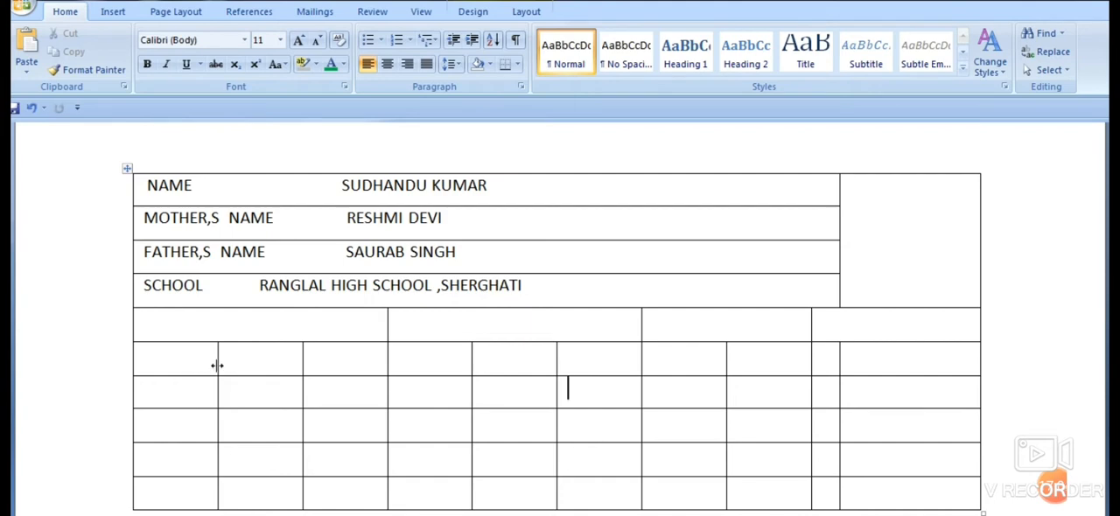
- Shift the column borders below the school row so the fifth to ninth columns are narrow and roughly equal in width
scroll(247, 355, "down", 1)
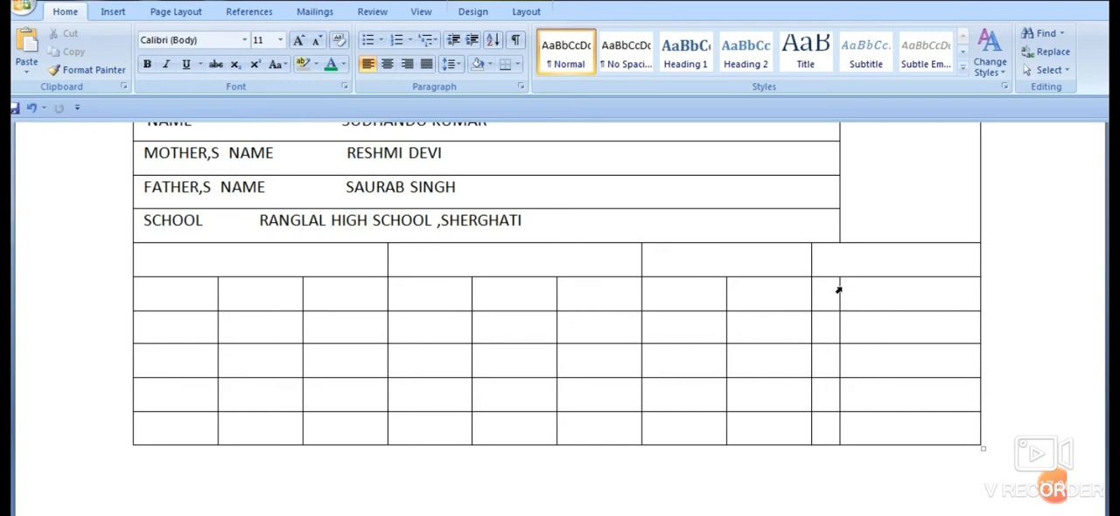
mouse_move(839, 292)
left_mouse_down()
mouse_move(858, 288)
mouse_move(837, 283)
mouse_move(817, 302)
mouse_move(841, 297)
mouse_move(793, 306)
mouse_move(663, 298)
left_mouse_up()
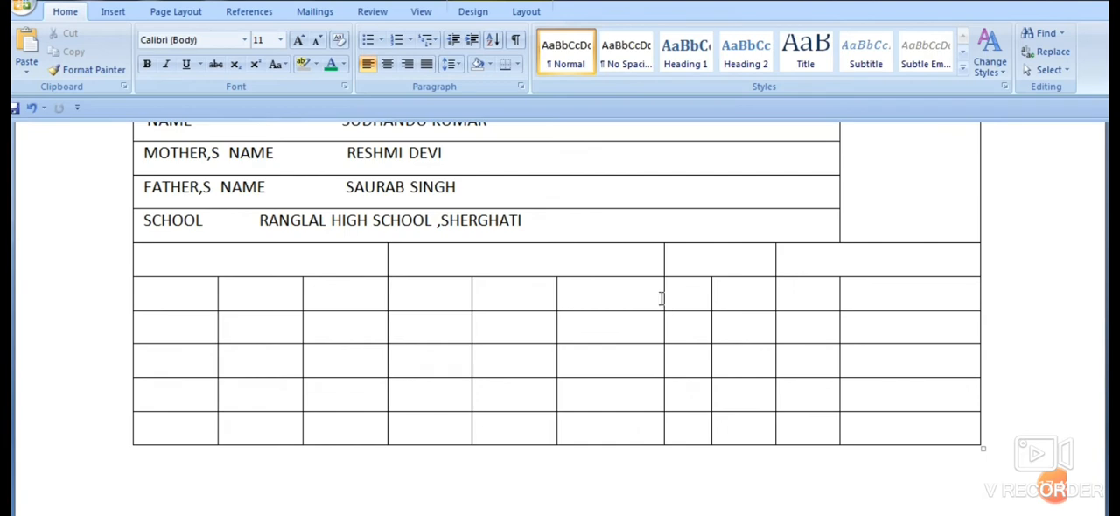
left_click_drag(662, 298, 717, 301)
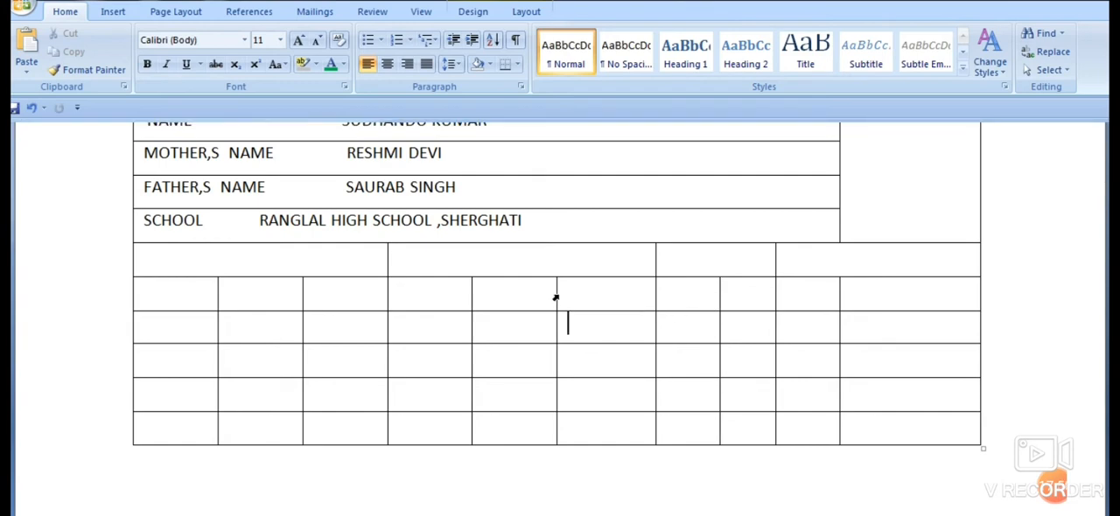
left_click_drag(556, 293, 592, 293)
left_click_drag(471, 299, 526, 301)
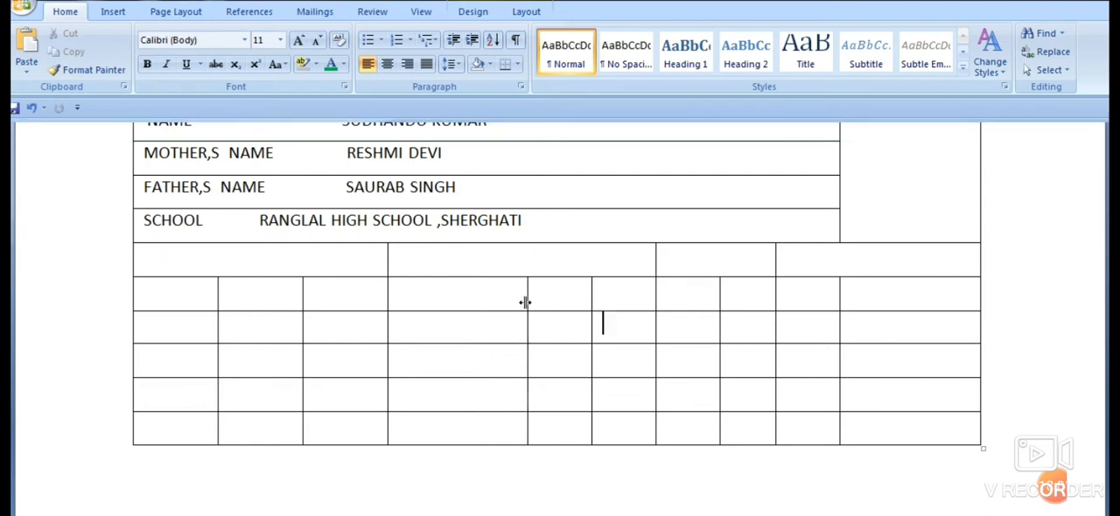
- Narrow the fourth and third columns to about the width of the other narrow columns by moving their left borders
left_click(390, 287)
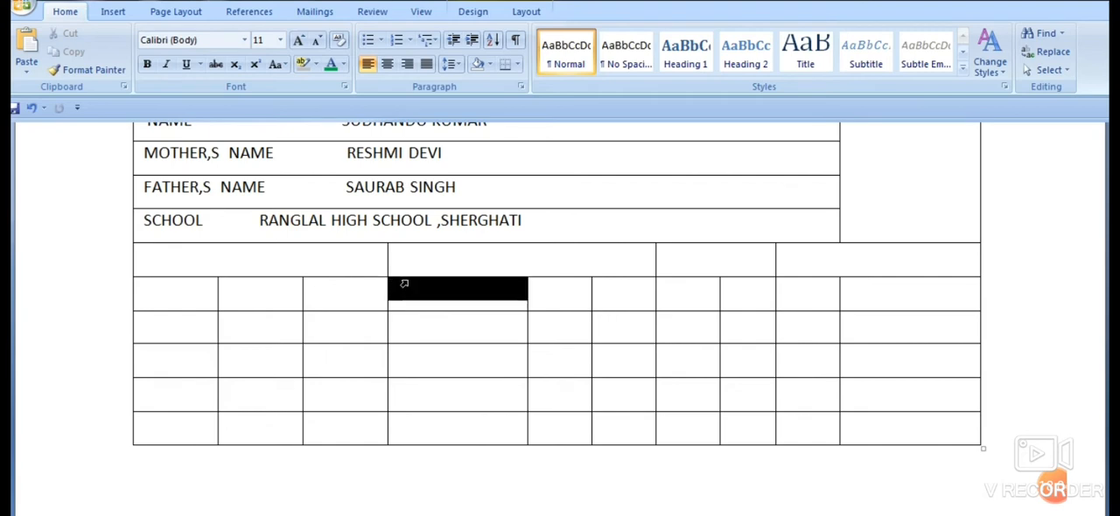
left_click(404, 325)
left_click_drag(387, 292, 457, 294)
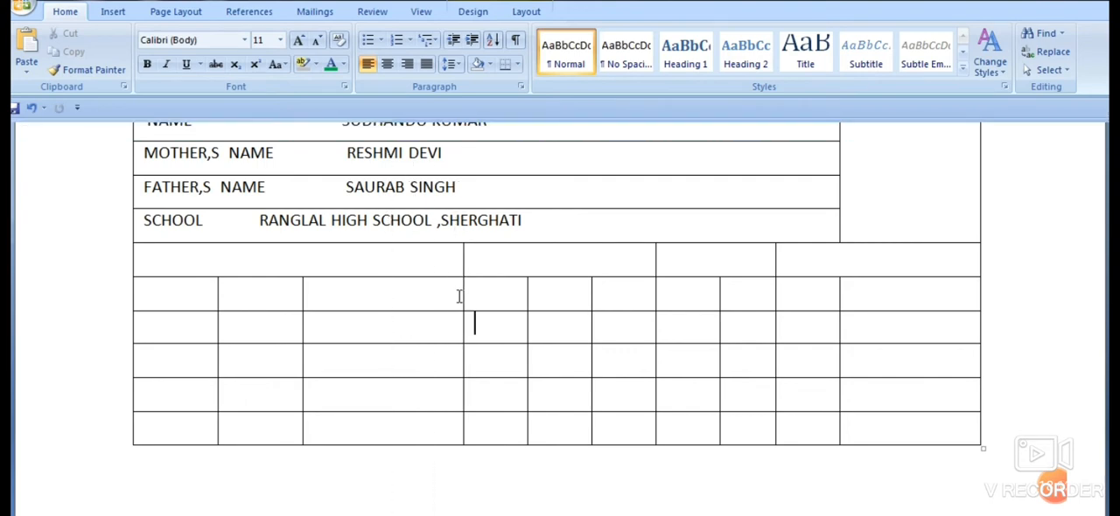
left_click(304, 294)
left_click(358, 332)
left_click_drag(302, 292, 387, 307)
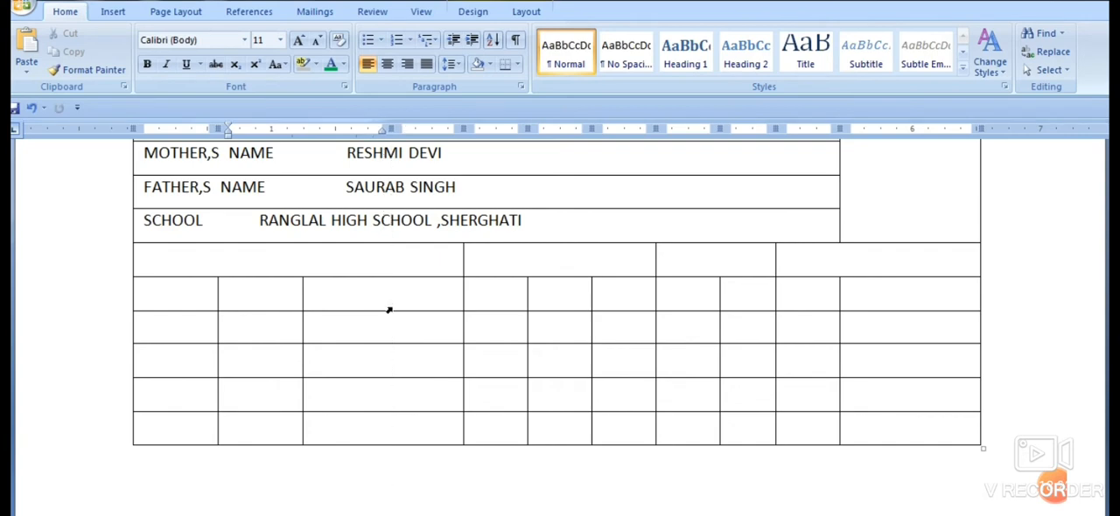
- Widen the first column in the lower rows by moving its right border, leaving the second column narrow
left_click(219, 297)
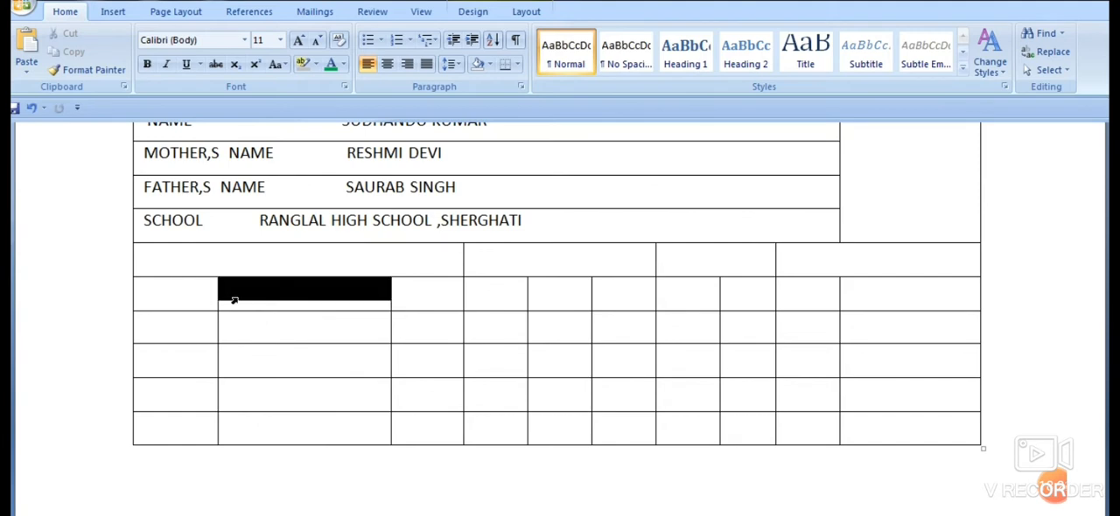
left_click(270, 323)
left_click_drag(218, 308, 299, 326)
left_click(295, 358)
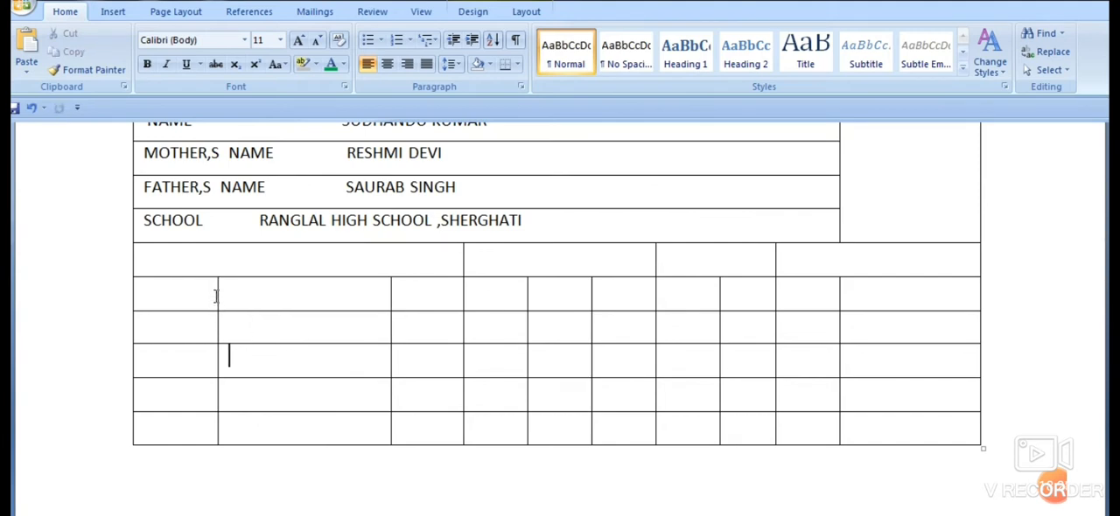
left_click_drag(218, 295, 314, 296)
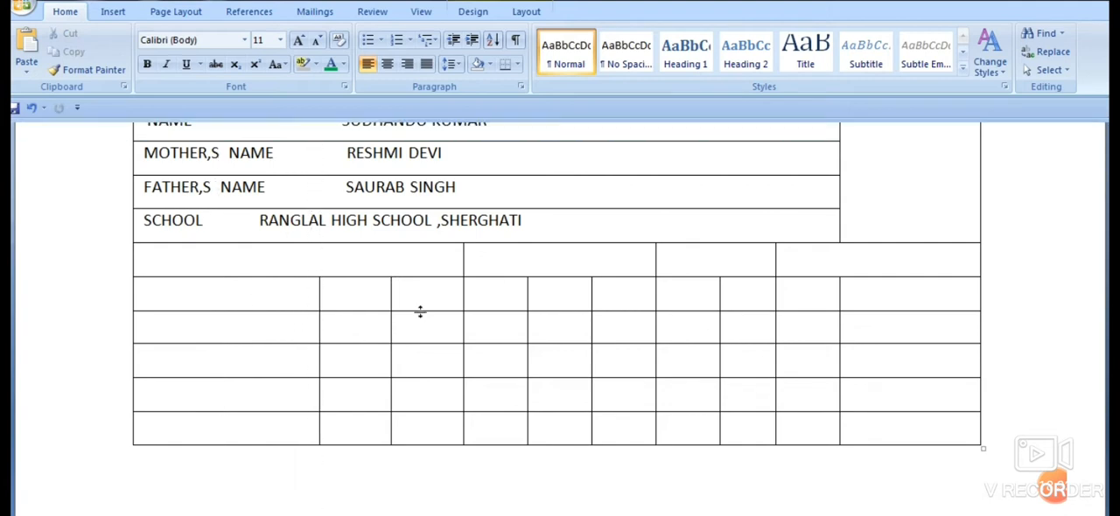
left_click_drag(391, 289, 394, 287)
left_click(482, 464)
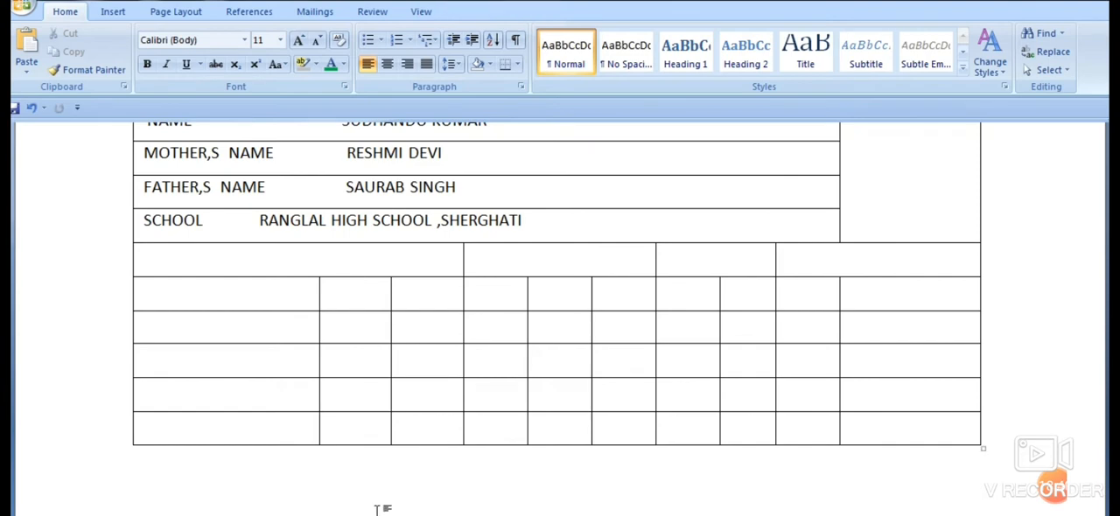
- Enter the label Role Code in the first merged cell of the row below SCHOOL
left_click(202, 264)
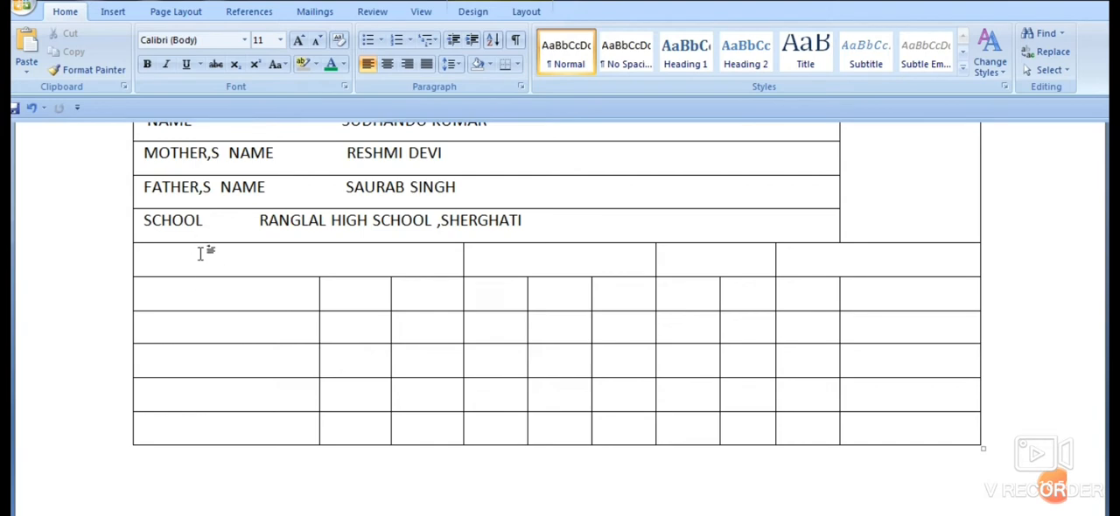
type("ROLL CODE")
key("BackSpace")
key("BackSpace")
key("BackSpace")
key("BackSpace")
key("BackSpace")
key("BackSpace")
key("BackSpace")
type("ole Code")
- Enter the label Roll No. in the cell after Role Code
key("Tab")
type("Ro")
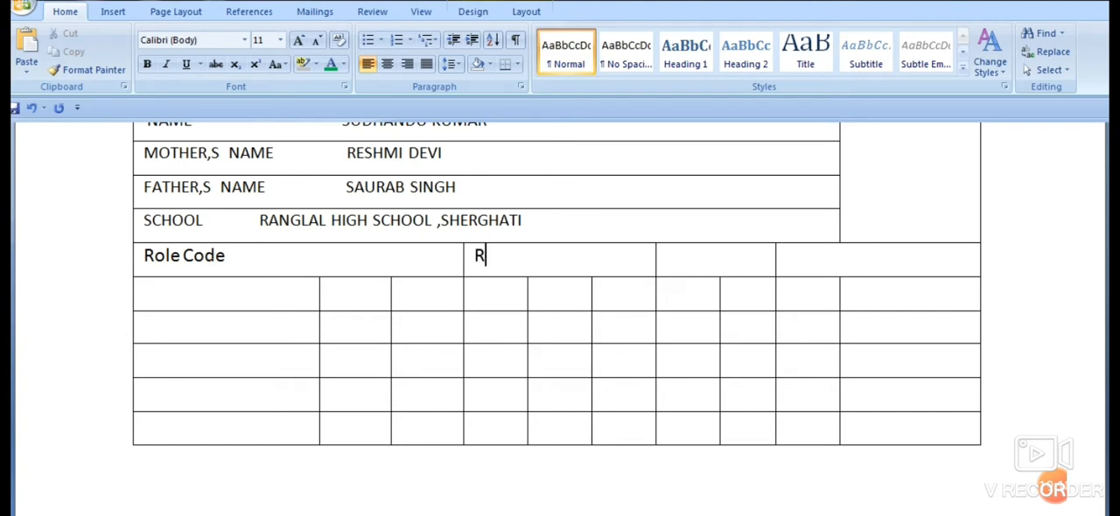
type("ll no")
key("BackSpace")
key("BackSpace")
key("BackSpace")
type("No.")
- Fill the last two cells of the label row with Reg. No. and Date of Birth
key("Tab")
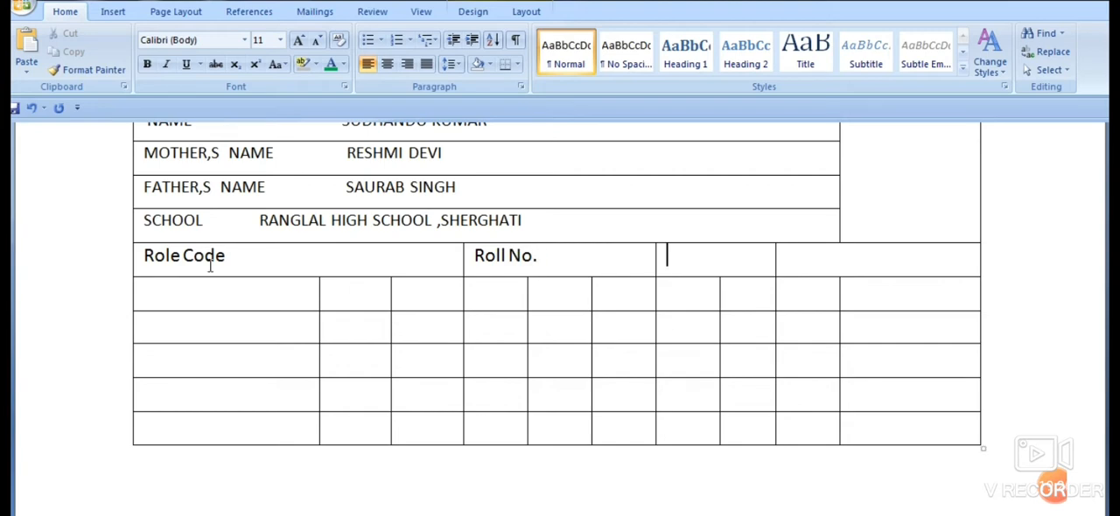
type("Reg")
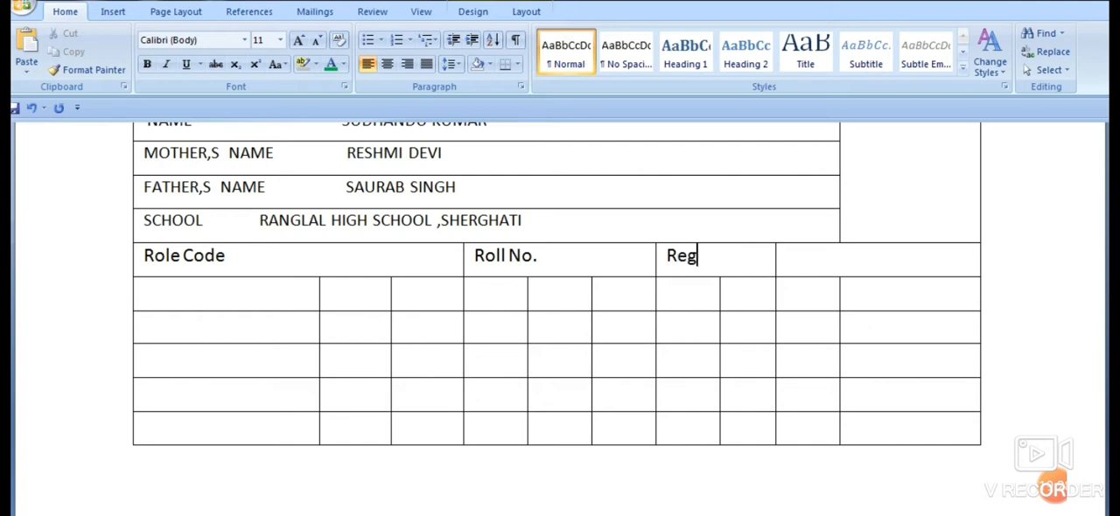
type(".")
type("No.")
type("Date")
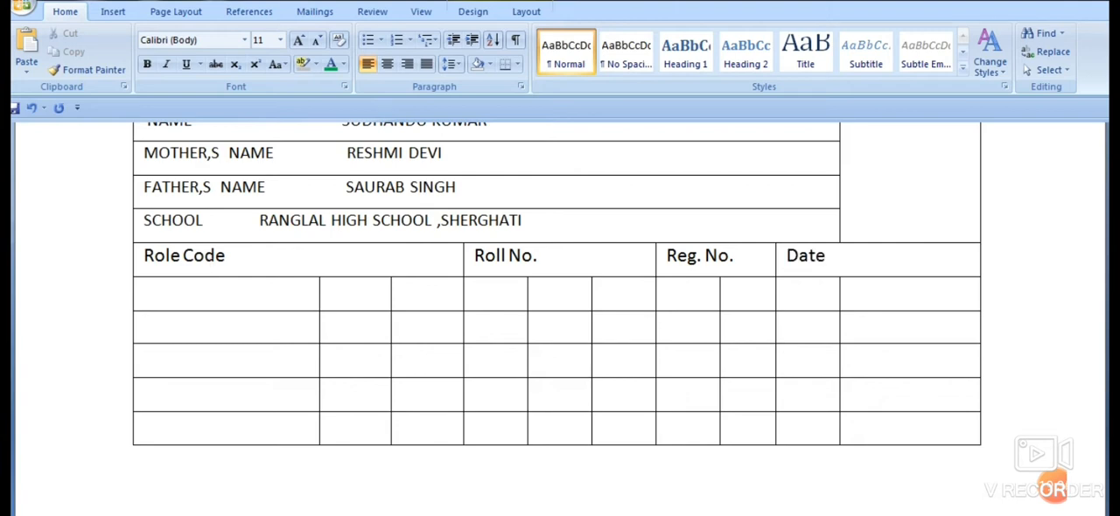
type(" of Birthg")
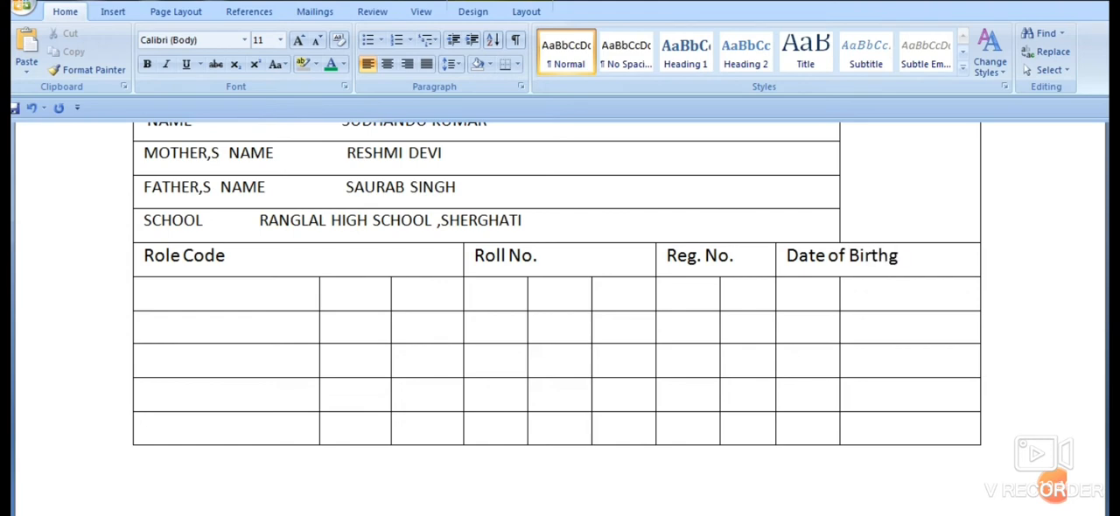
key("BackSpace")
- Centre the Role Code, Roll No., Reg. No. and Date of Birth labels within their cells
left_click_drag(145, 254, 831, 261)
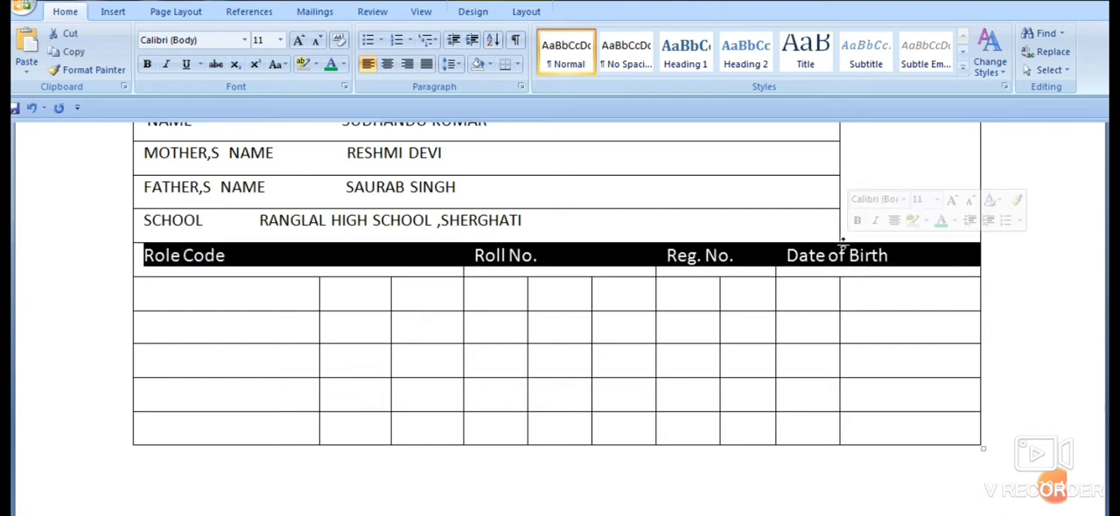
left_click(386, 64)
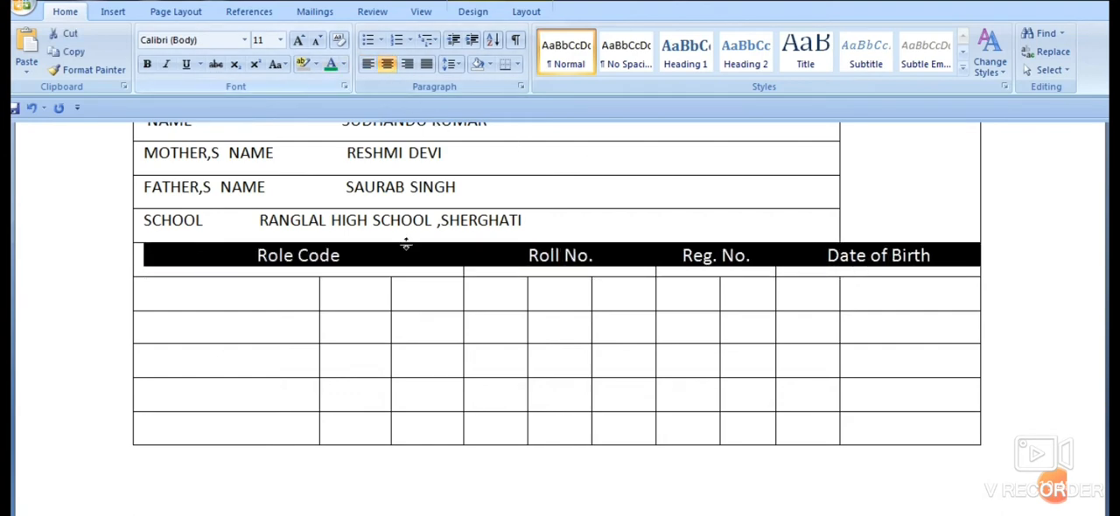
- Enter the heading SUBJECT in the first cell of the row below Role Code
left_click(295, 303)
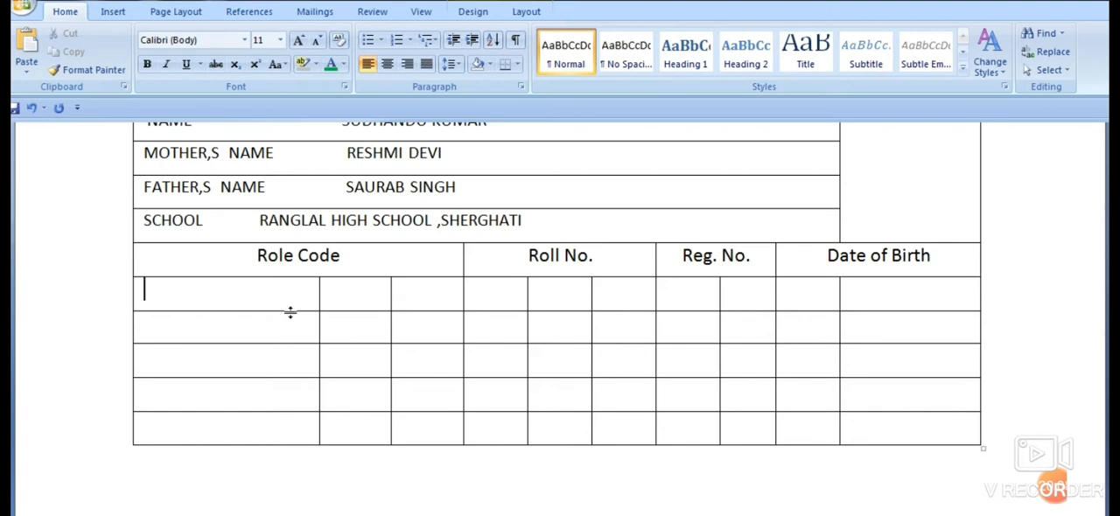
key("BackSpace")
key("BackSpace")
type("SUBJECT NAME")
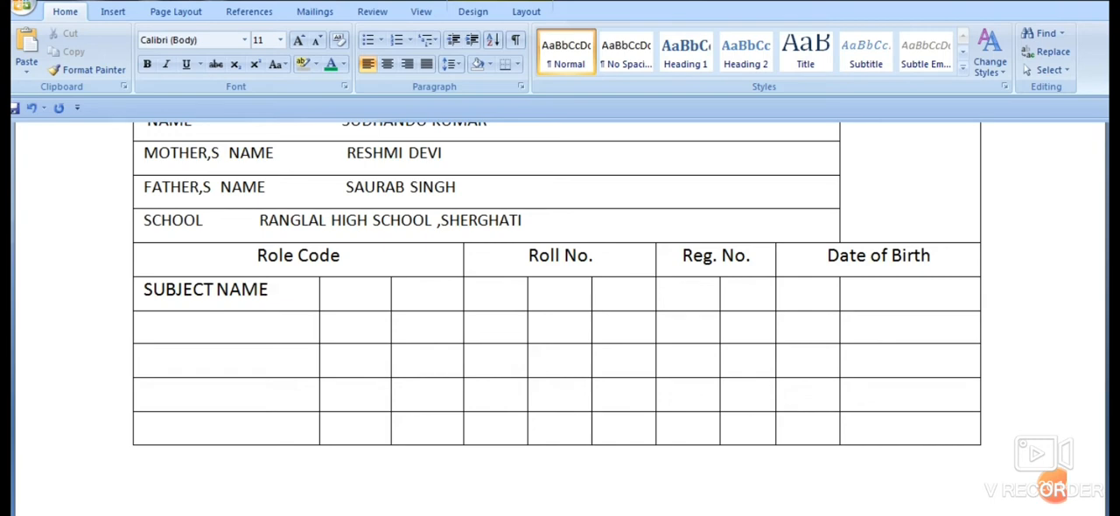
key("BackSpace")
key("BackSpace")
key("BackSpace")
key("BackSpace")
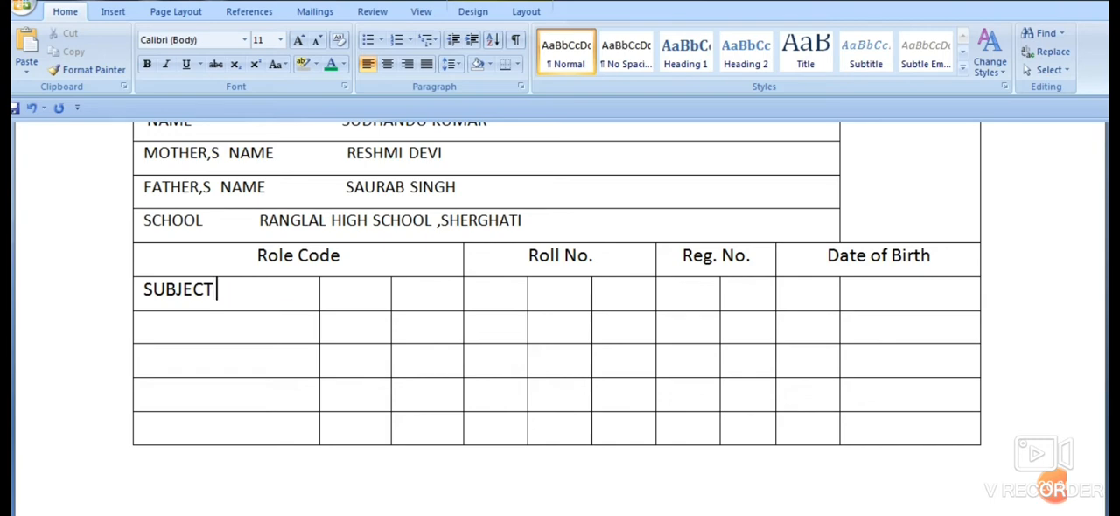
- Fill the two cells after SUBJECT with the headings FULL and PASS MARKS
key("Tab")
type("FULL")
key("Tab")
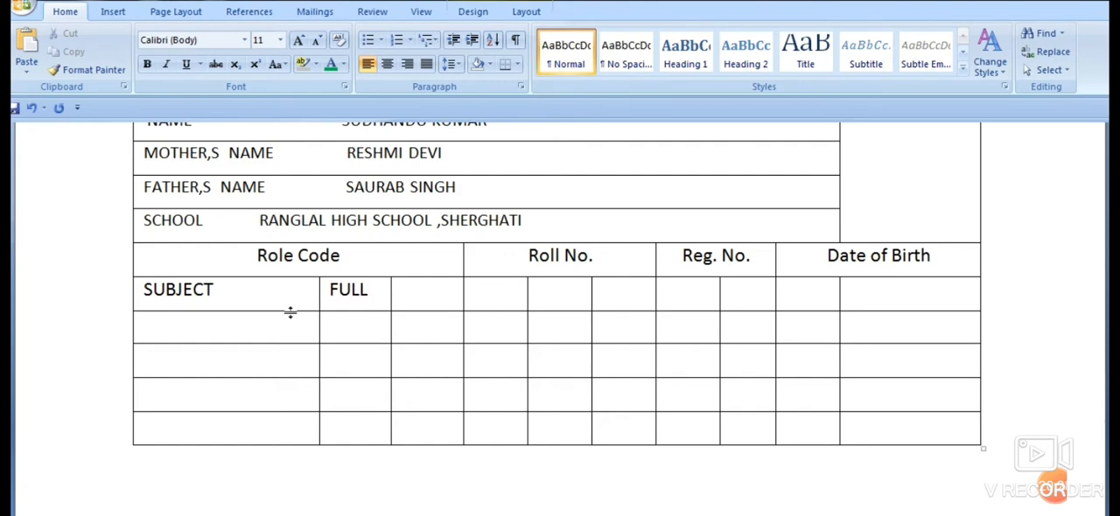
type("PASS MARKS")
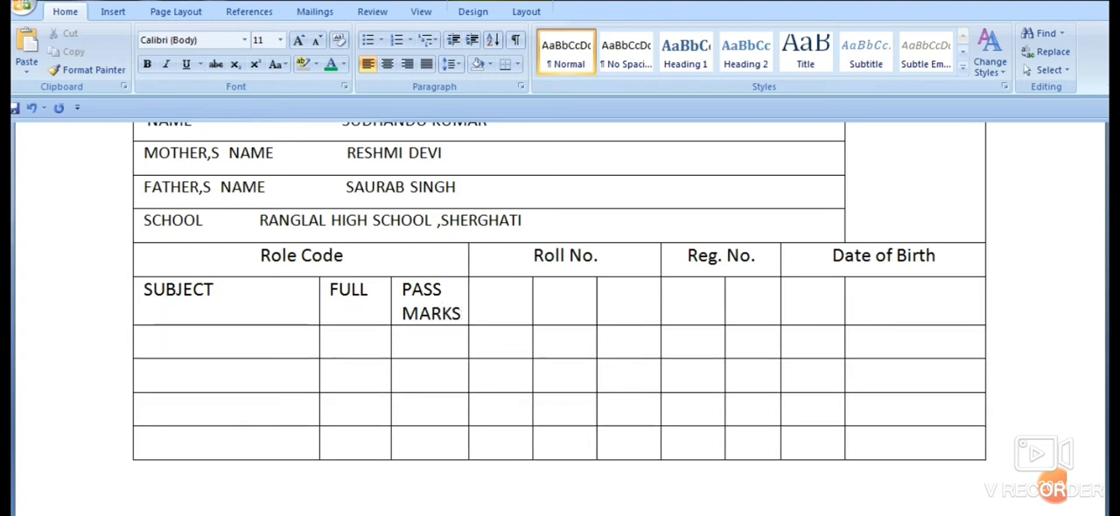
- Enter the heading OPTAIN MARKS in the cell after PASS MARKS
key("Tab")
type("OPTA")
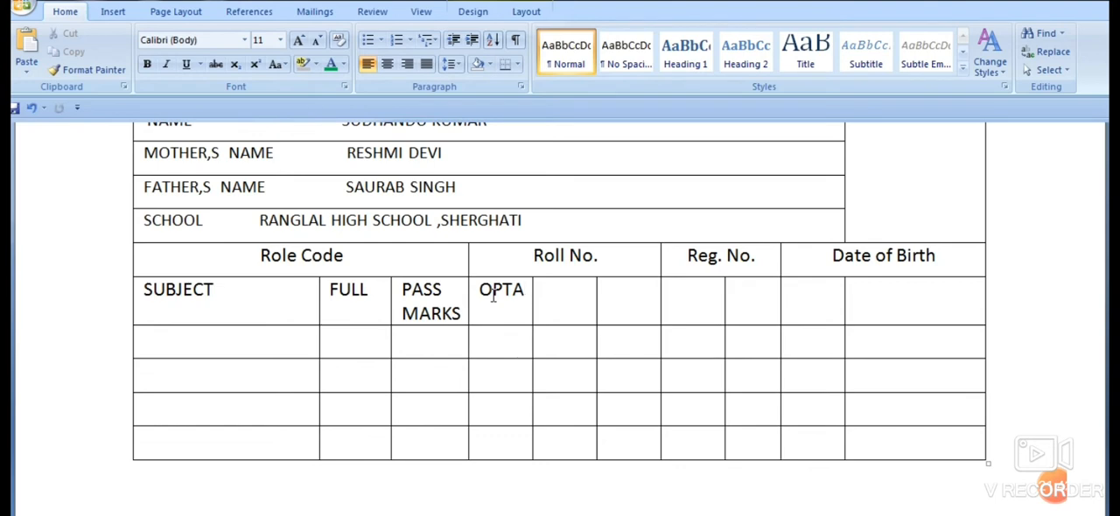
key("BackSpace")
key("BackSpace")
key("BackSpace")
key("BackSpace")
type("OPTAIN")
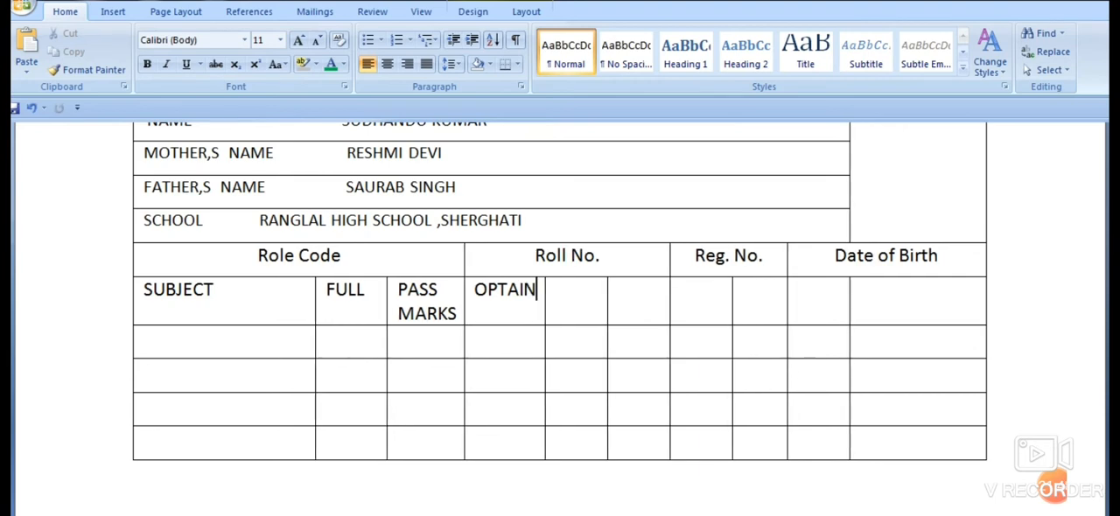
type(" MARKD")
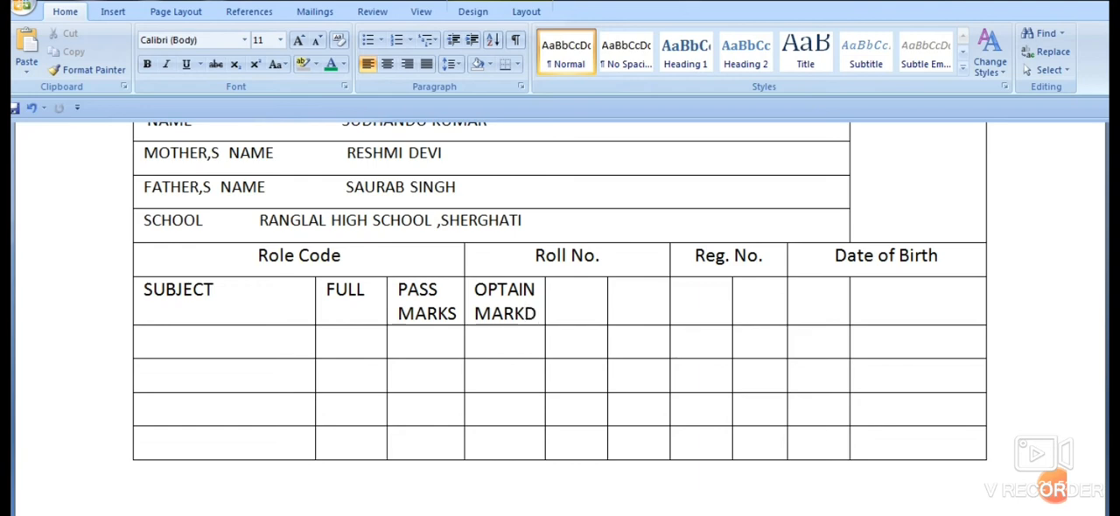
key("BackSpace")
type("S")
- Fill the five cells after OPTAIN MARKS with the subject headings MATHE, HINDI, ENG, SAN. and URDU
key("Tab")
type("MATHE")
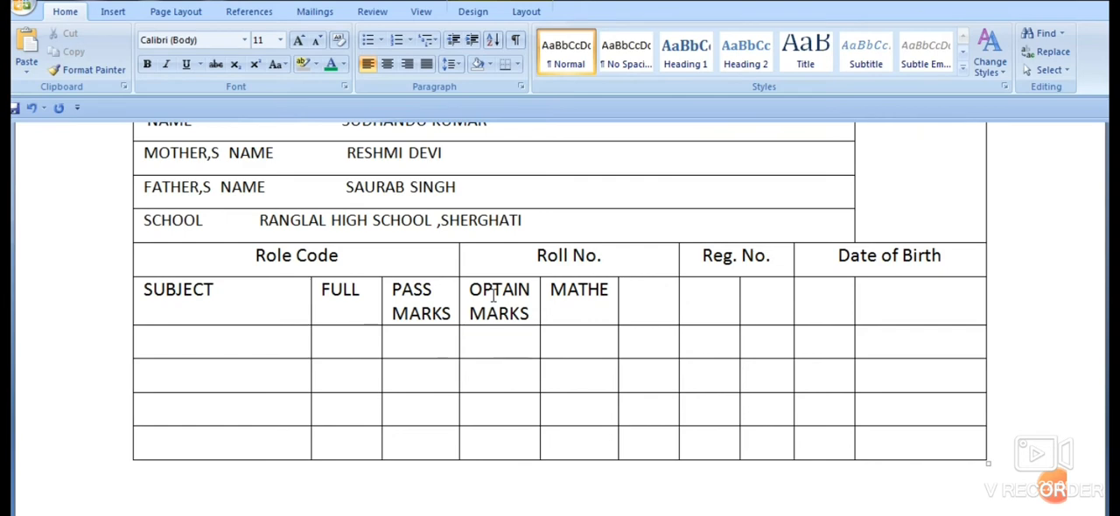
type("HINDI")
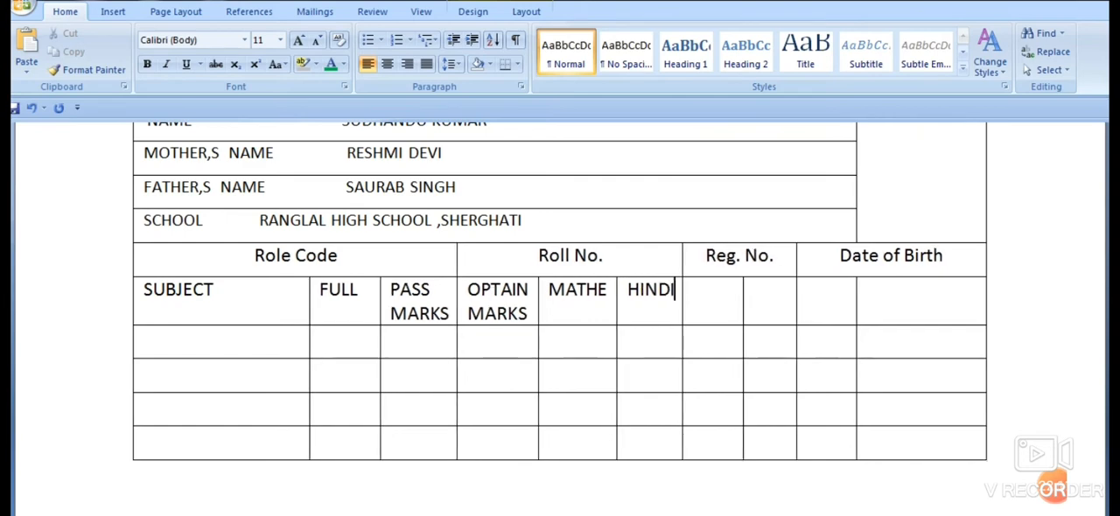
key("Tab")
type("ENG")
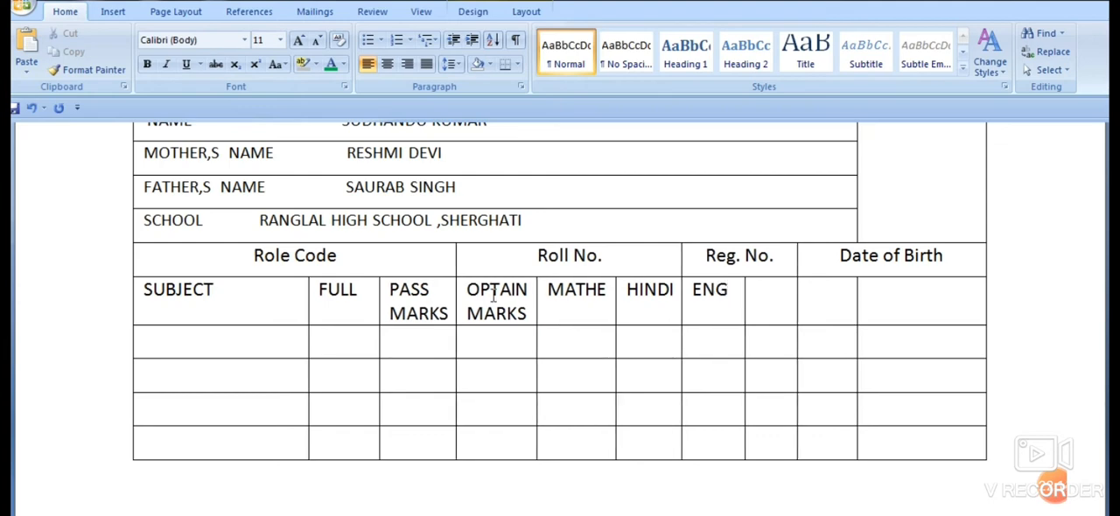
key("Tab")
type("SAN")
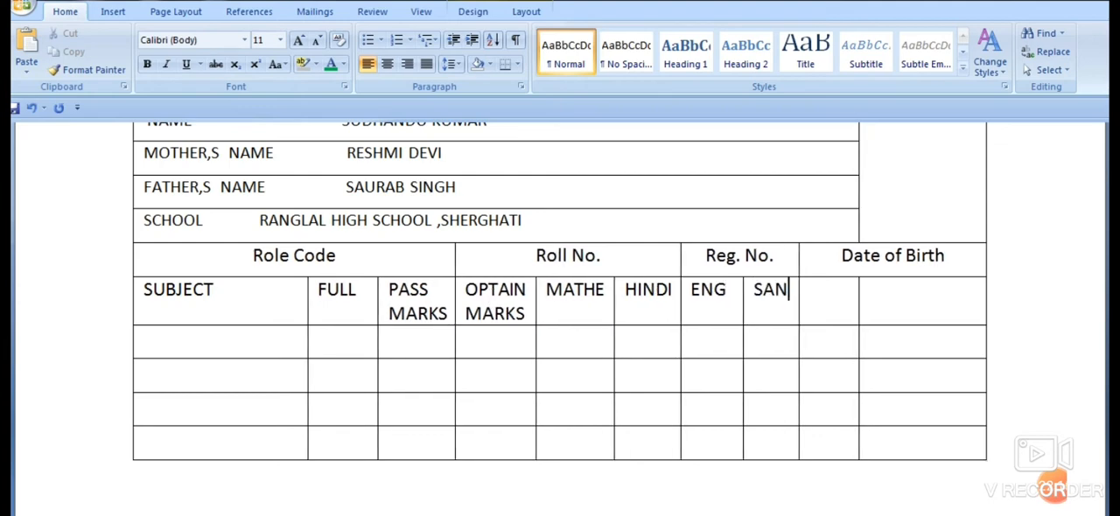
key("Tab")
type("URDU")
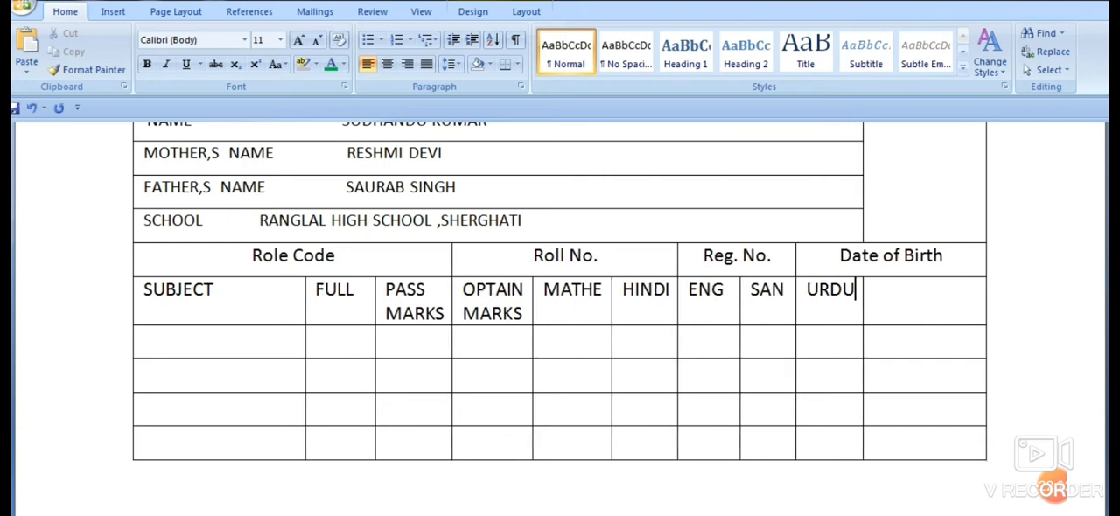
left_click(785, 290)
type(".")
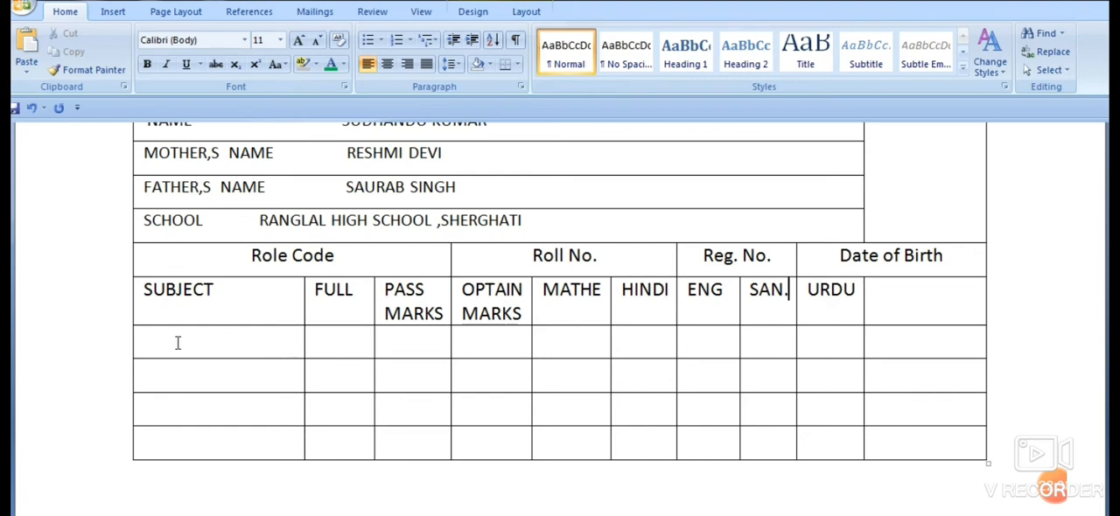
- Make the first empty row below the SUBJECT heading row much taller by moving its lower border down
left_click_drag(178, 343, 208, 428)
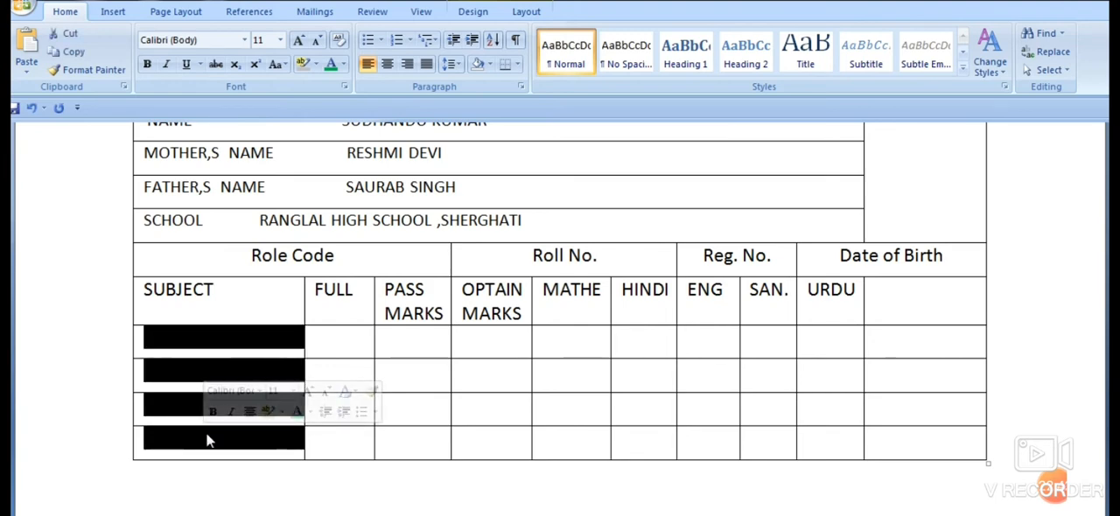
left_click(227, 311)
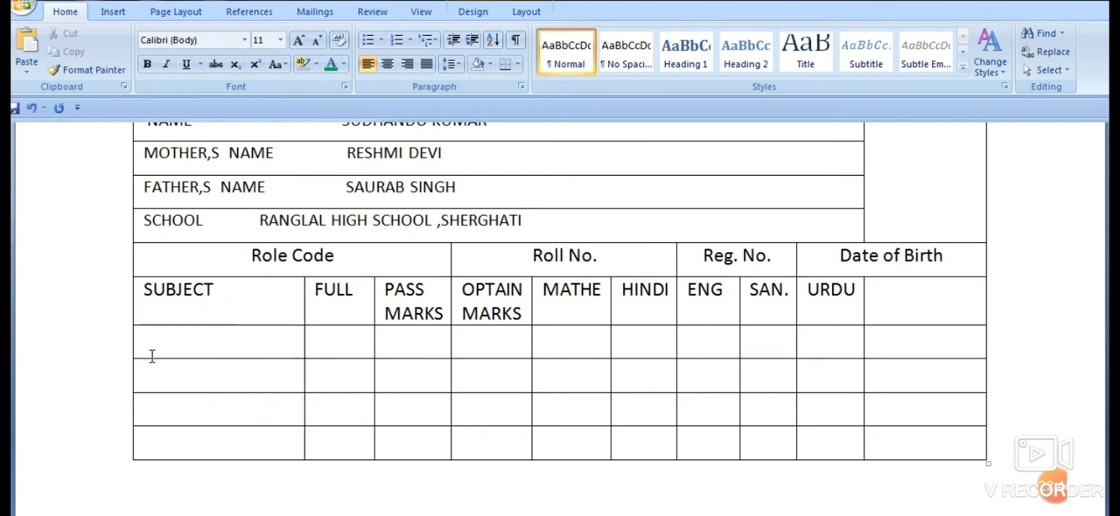
scroll(918, 376, "down", 3)
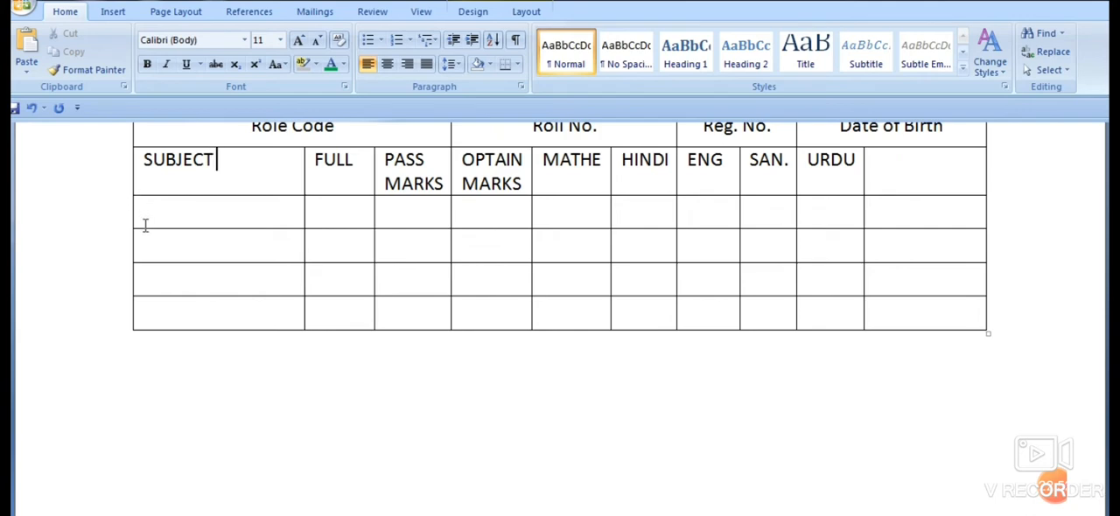
left_click_drag(141, 228, 155, 454)
scroll(429, 317, "down", 8)
scroll(432, 324, "up", 10)
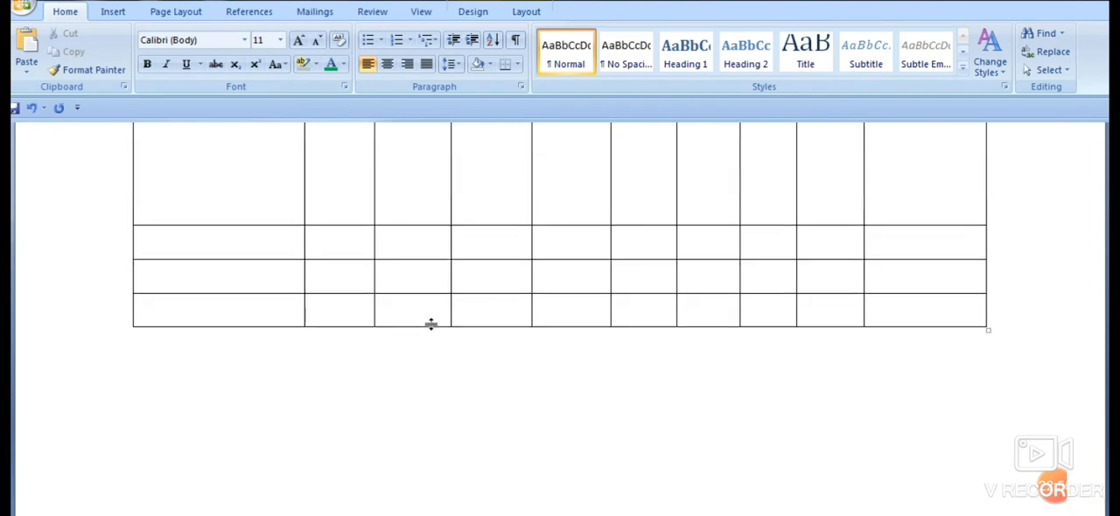
scroll(185, 315, "down", 1)
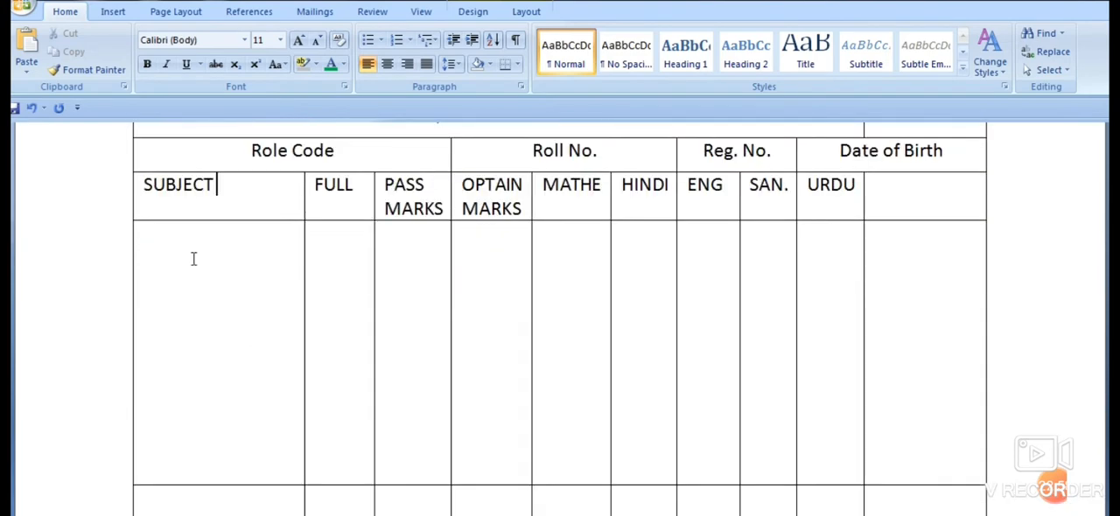
- Format the whole SUBJECT heading row as centred, bold text at font size 10
left_click(139, 186)
left_click_drag(139, 185, 937, 219)
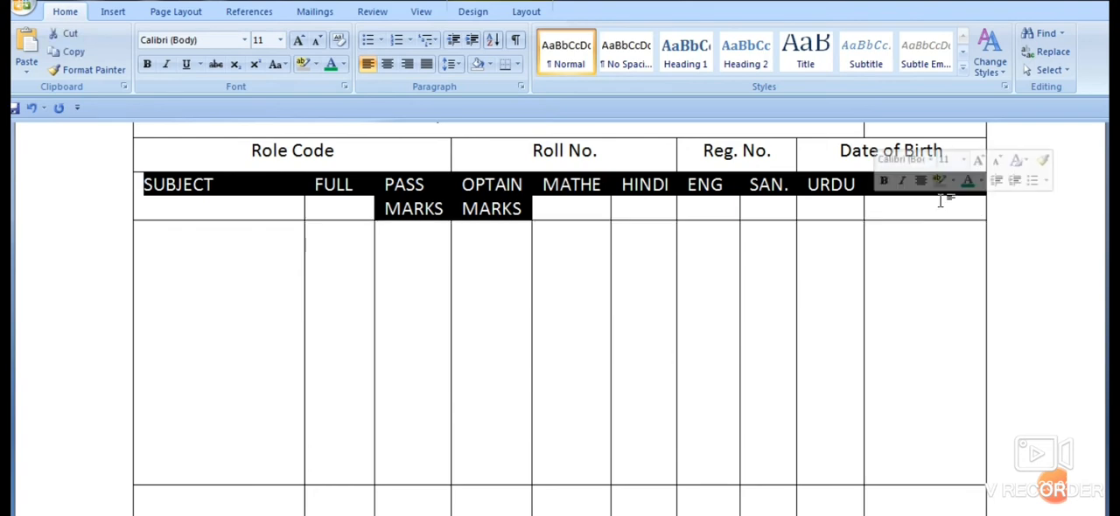
left_click(385, 65)
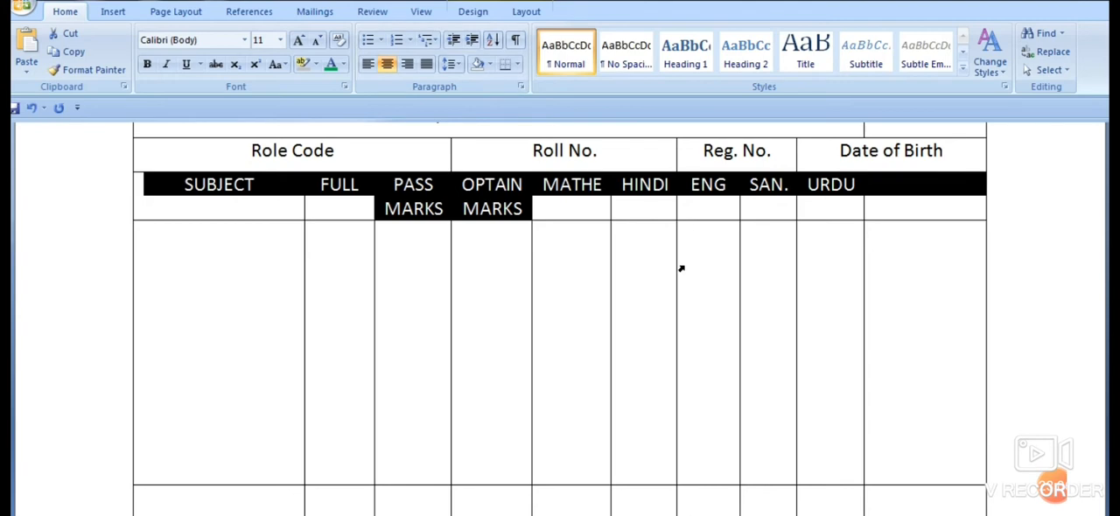
key("ctrl+[")
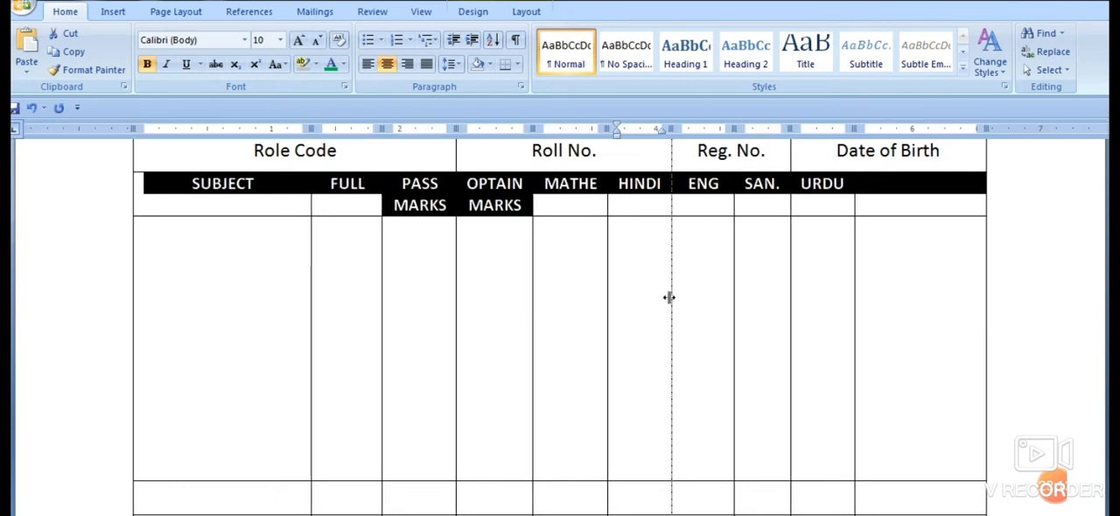
left_click(638, 275)
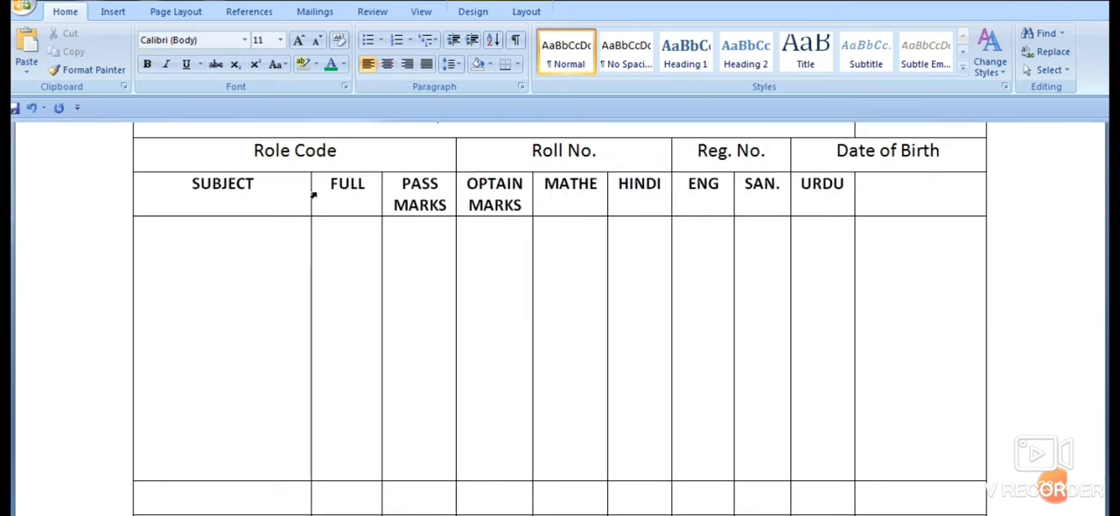
- Try adding space before the paragraphs of the SUBJECT heading row, and remove it again
left_click_drag(169, 187, 920, 177)
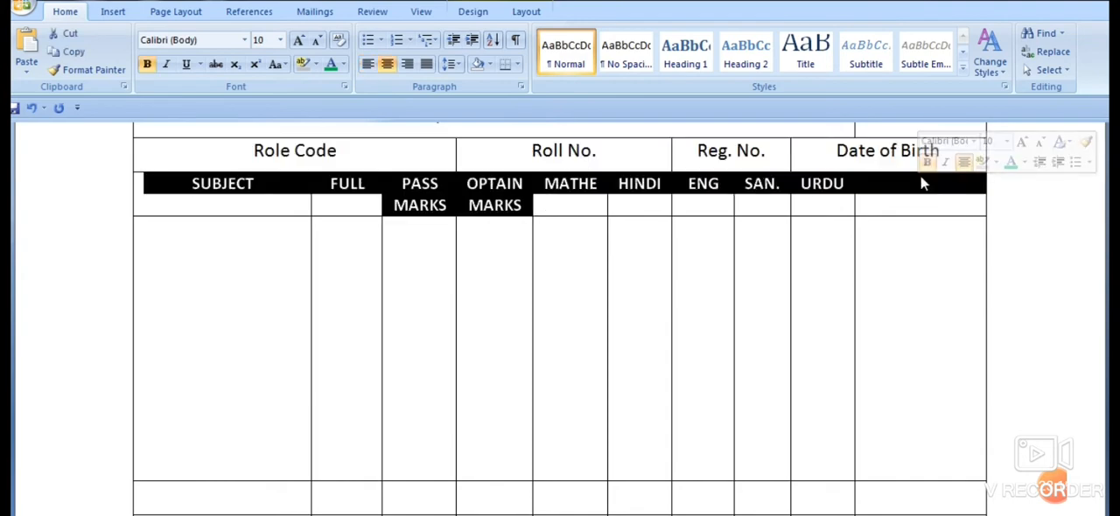
left_click(459, 71)
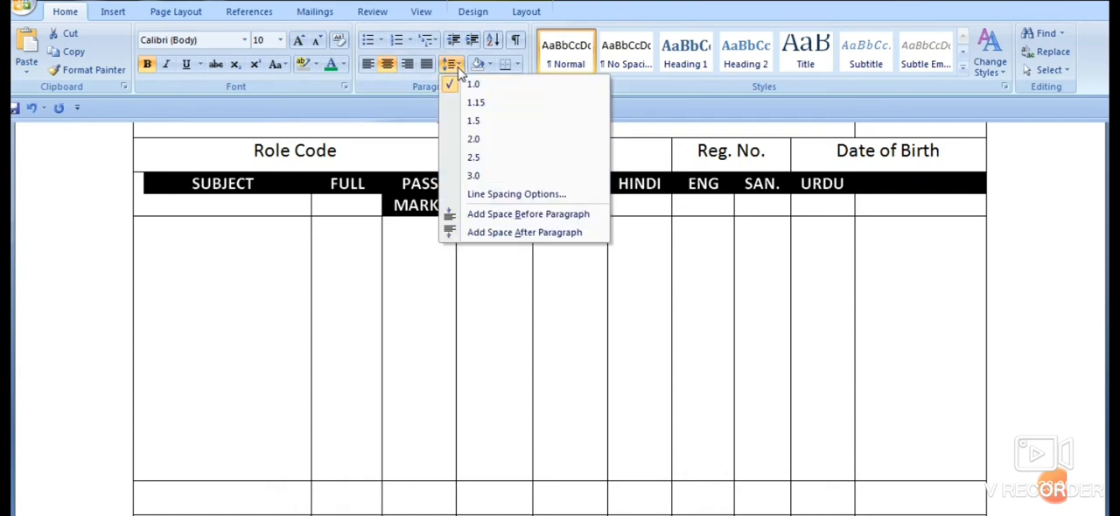
left_click(502, 215)
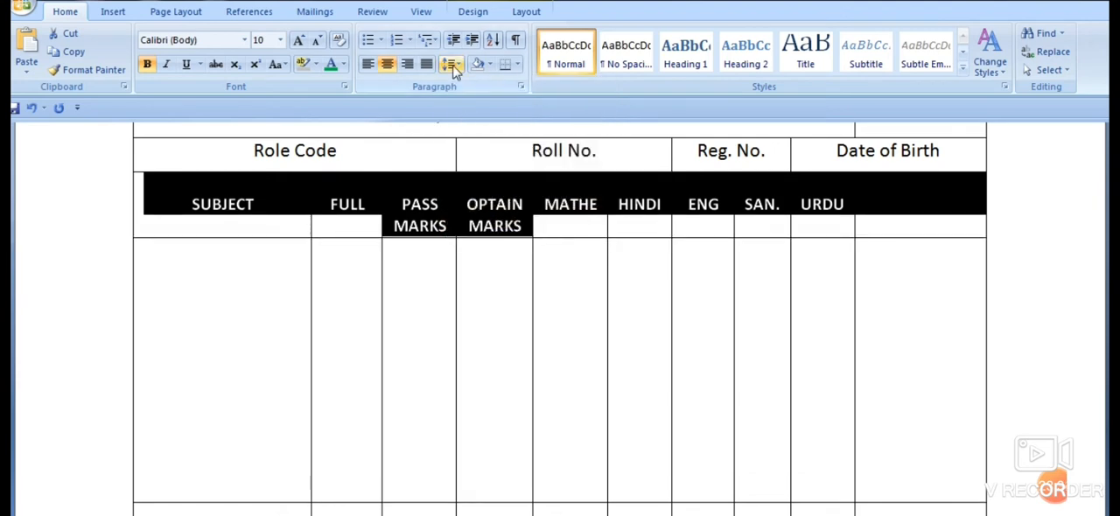
left_click(452, 65)
left_click(487, 216)
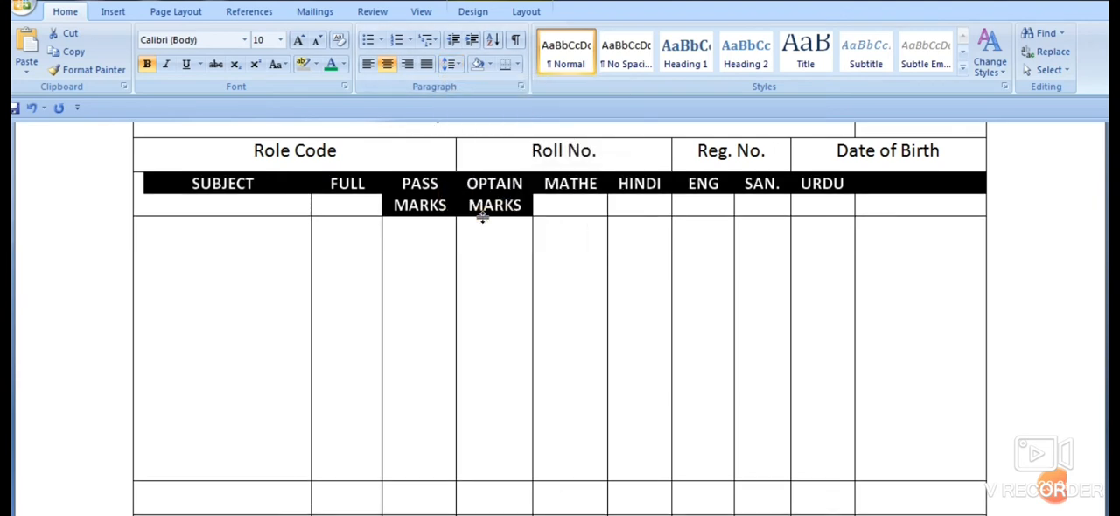
- Try adding space after the paragraphs of the SUBJECT heading row, and remove it again
left_click(452, 65)
left_click(501, 234)
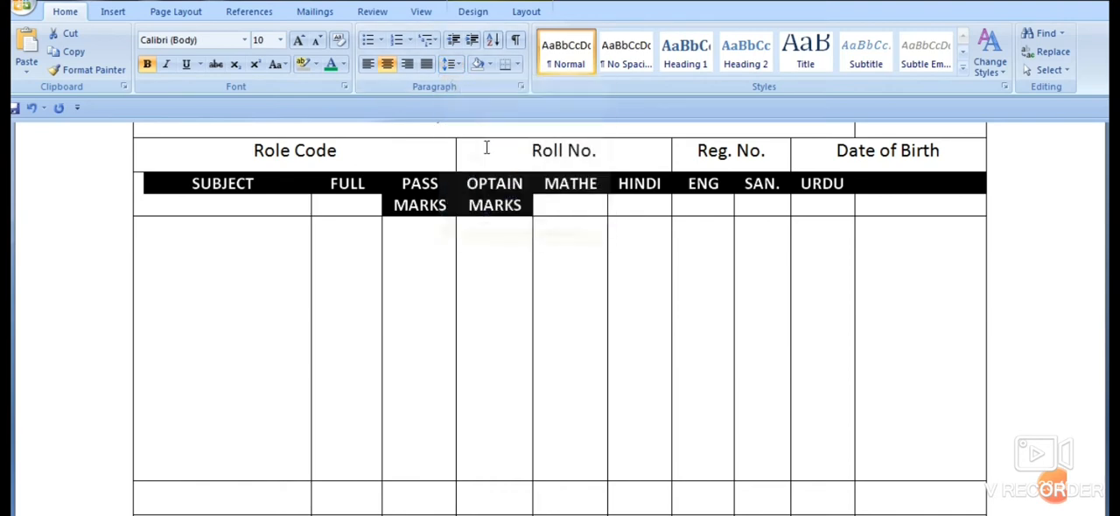
left_click(451, 66)
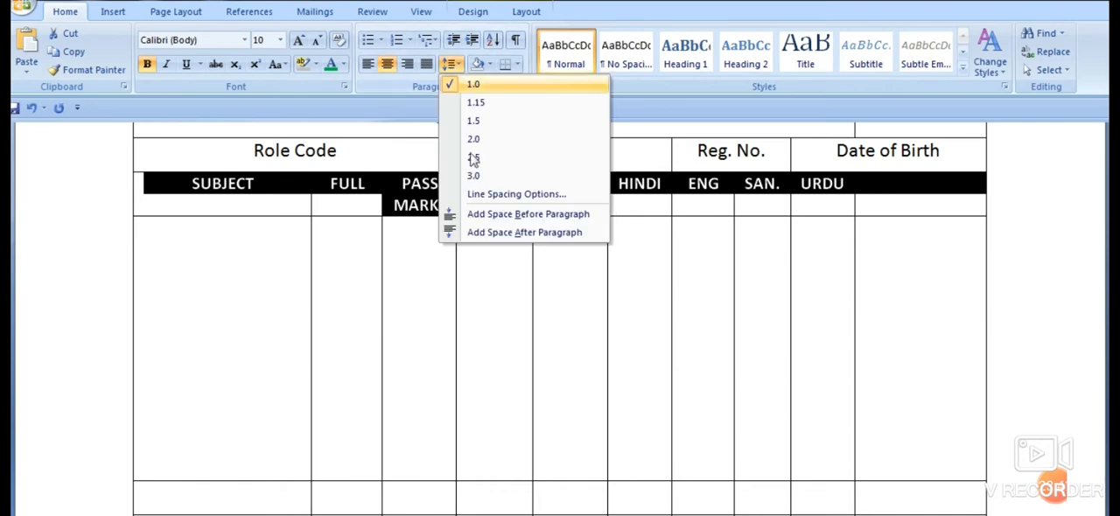
left_click(492, 233)
left_click(458, 66)
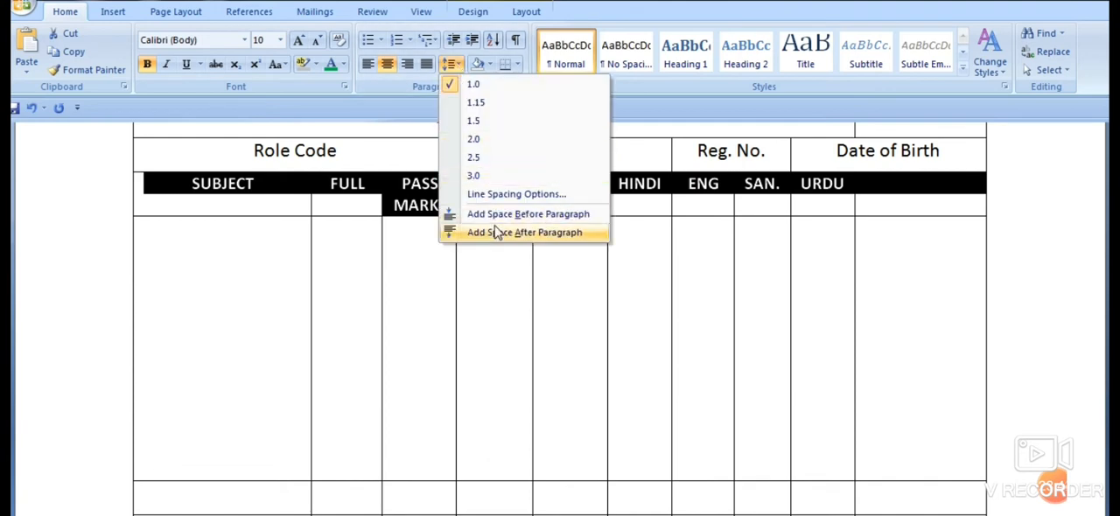
left_click(495, 231)
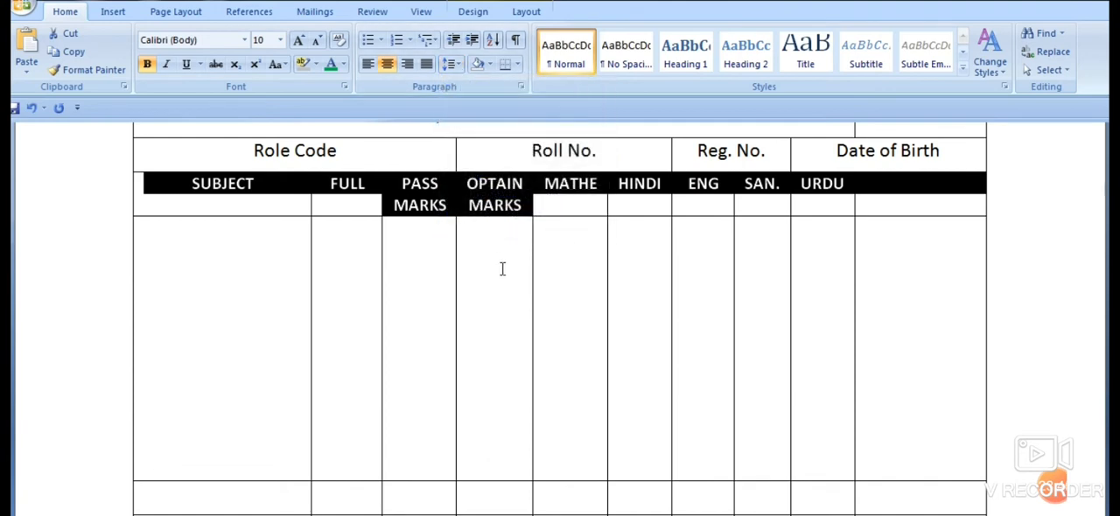
left_click(501, 268)
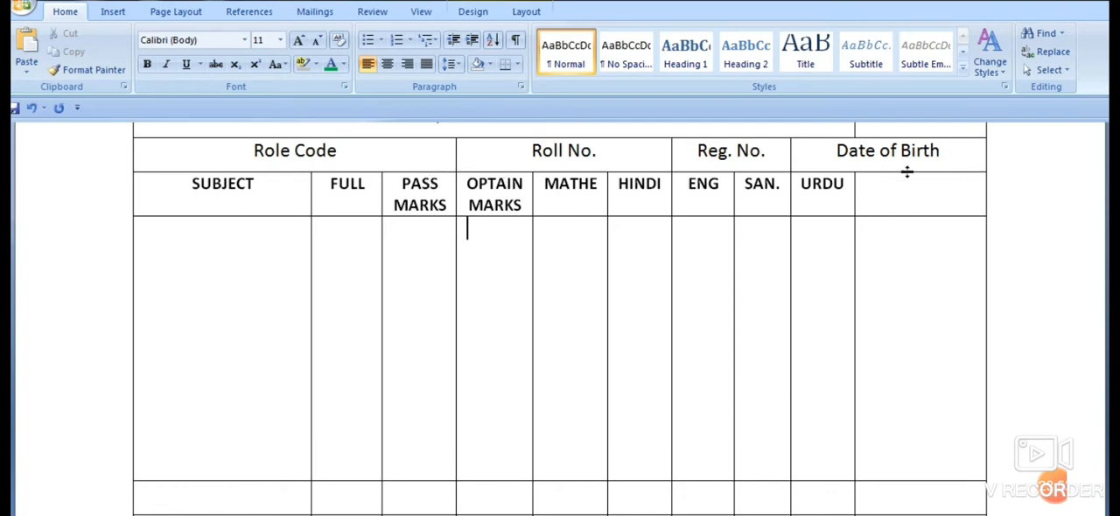
- Enter the heading MARKS in the empty last cell of the SUBJECT heading row
left_click(868, 196)
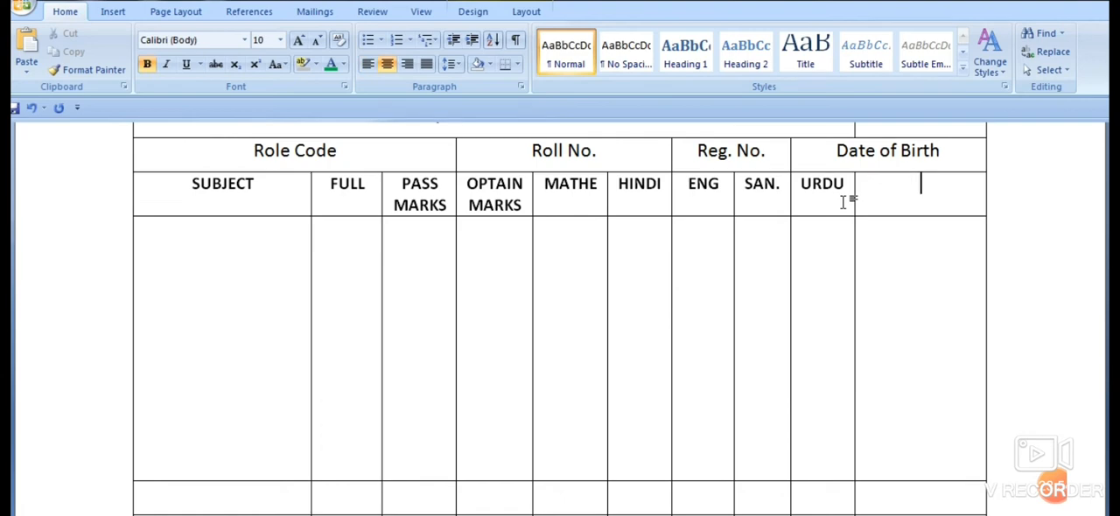
type("MARKS")
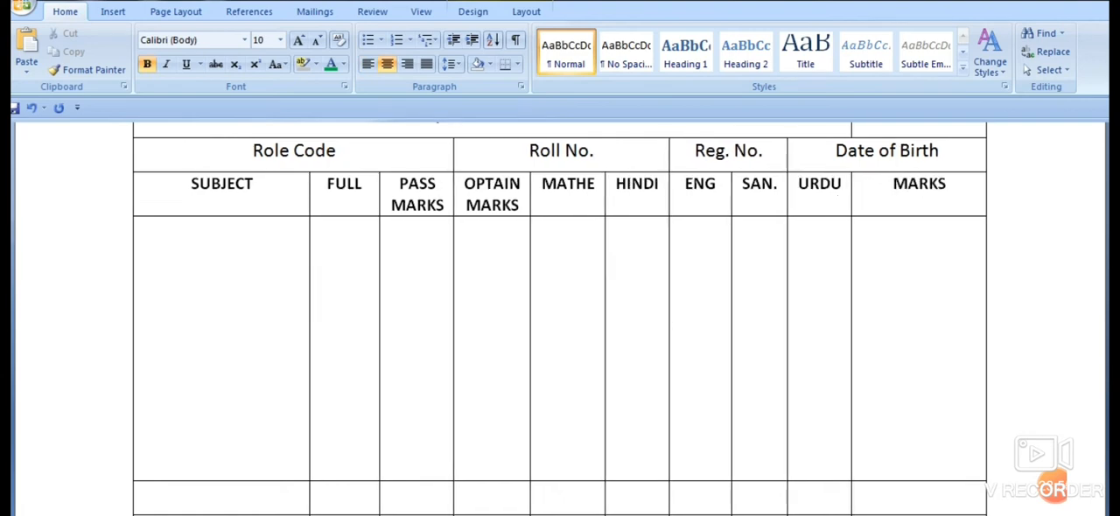
type(" IN WOE")
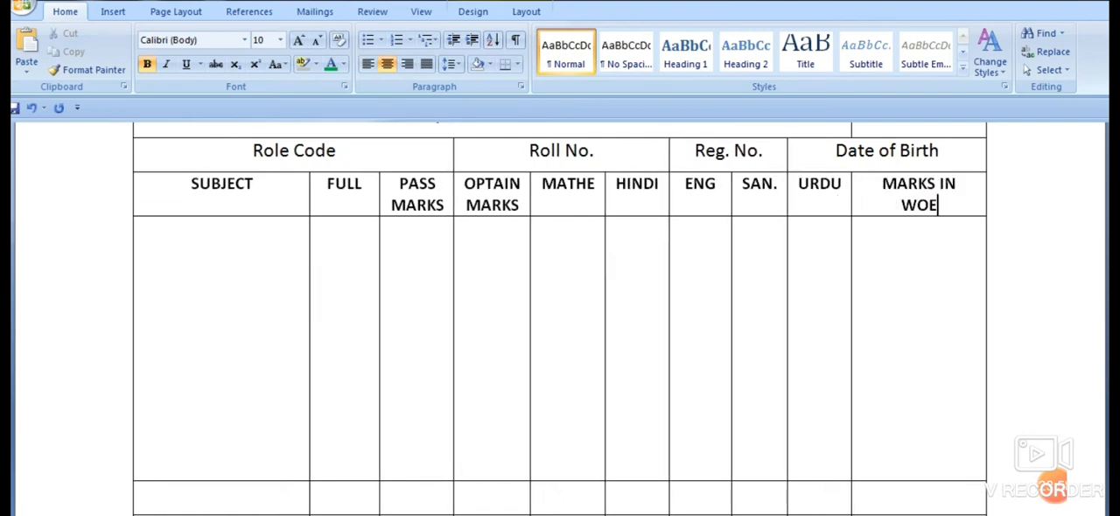
- Complete the last heading as MARKS IN WORD and add a blank line at the start of the cell below SUBJECT
key("BackSpace")
type("RD")
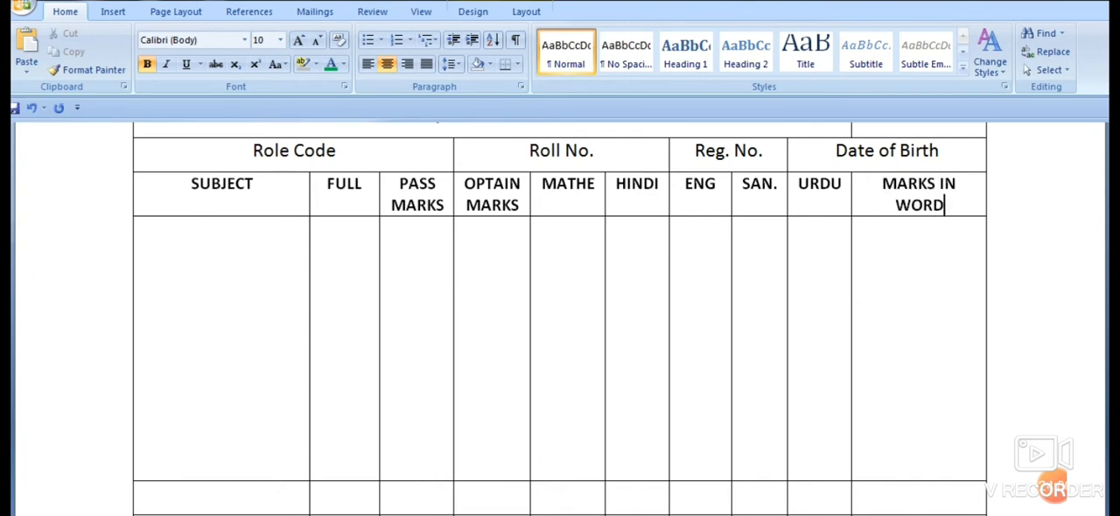
left_click(161, 252)
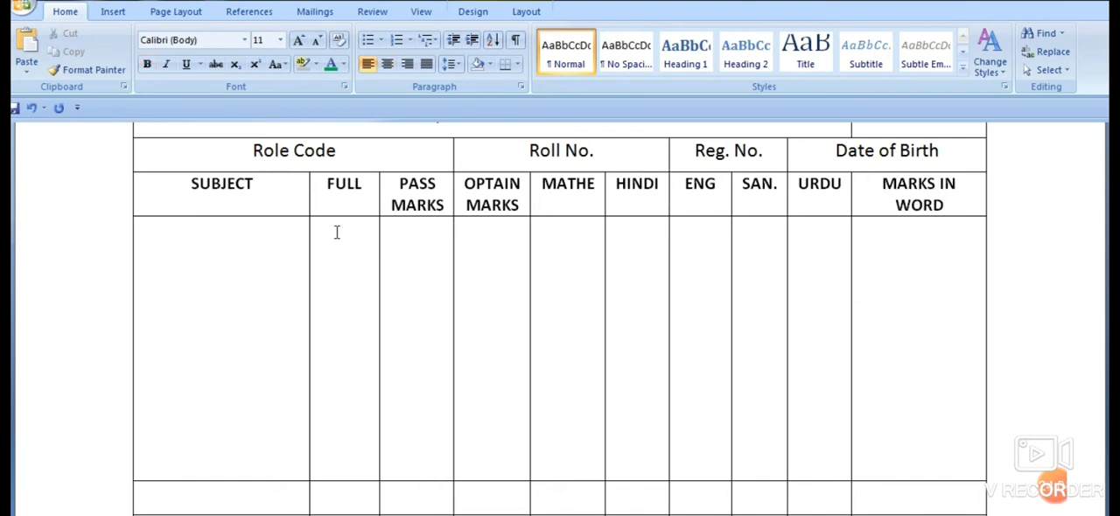
key("Return")
- Replace the heading OPTAIN MARKS with PRACTICAL and the heading MATHE with THEORY
left_click_drag(466, 183, 522, 206)
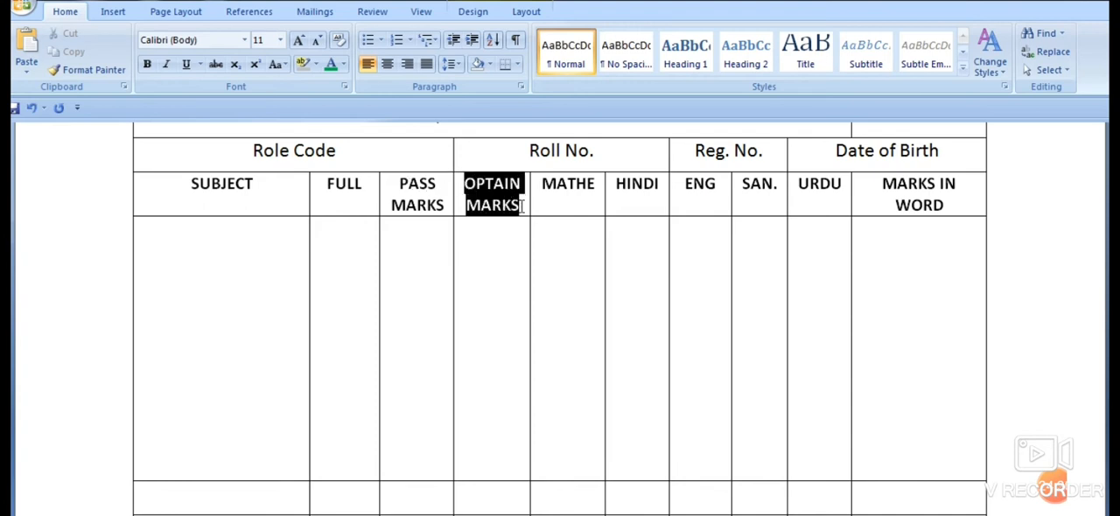
type("PRA")
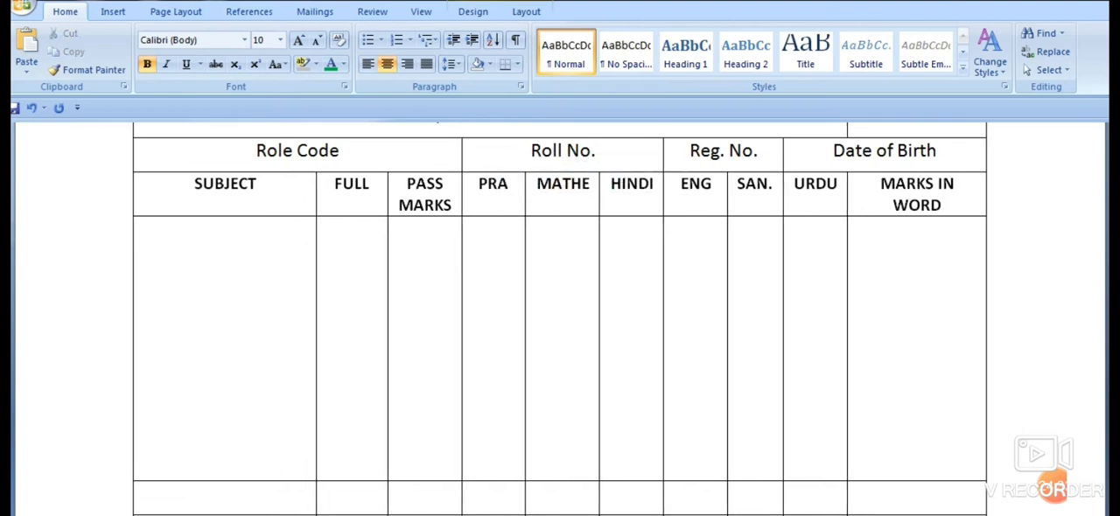
type("CTICAL")
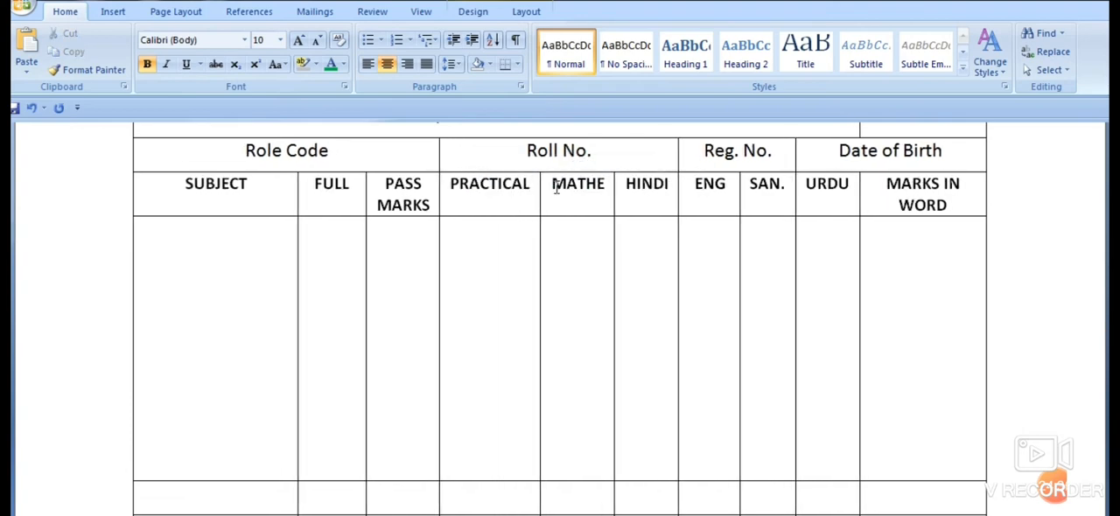
left_click_drag(554, 187, 606, 194)
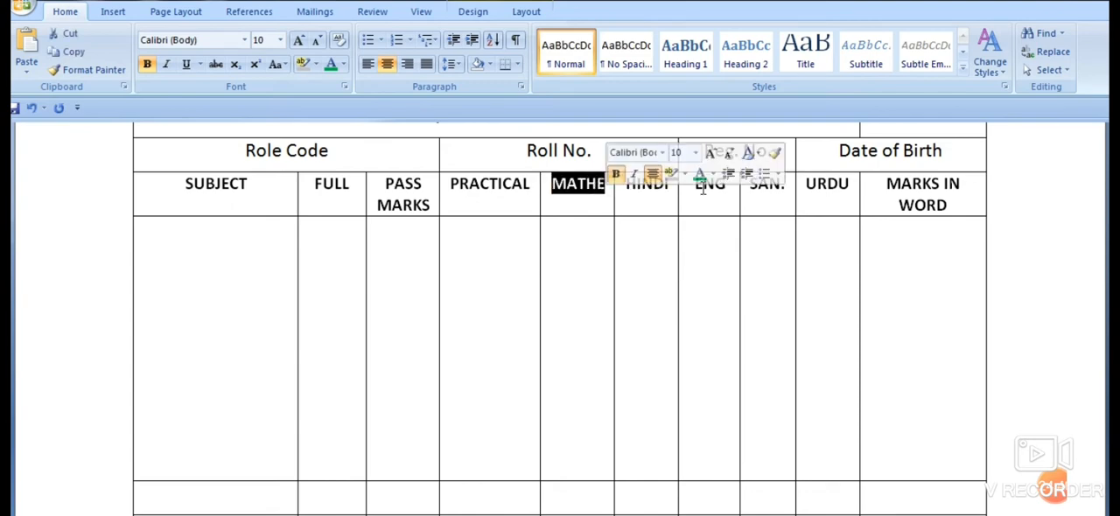
type("t")
key("BackSpace")
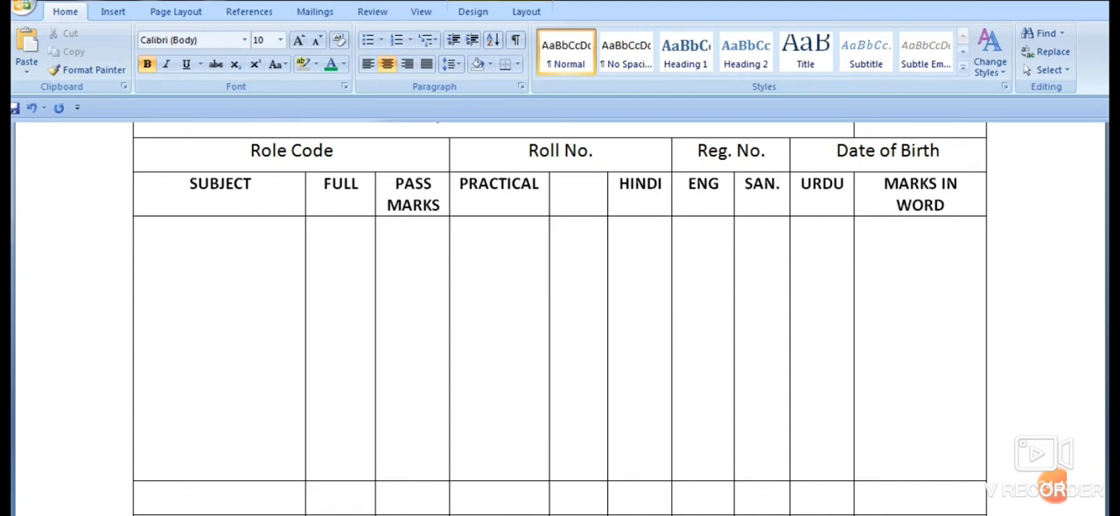
type("the")
key("BackSpace")
key("BackSpace")
key("BackSpace")
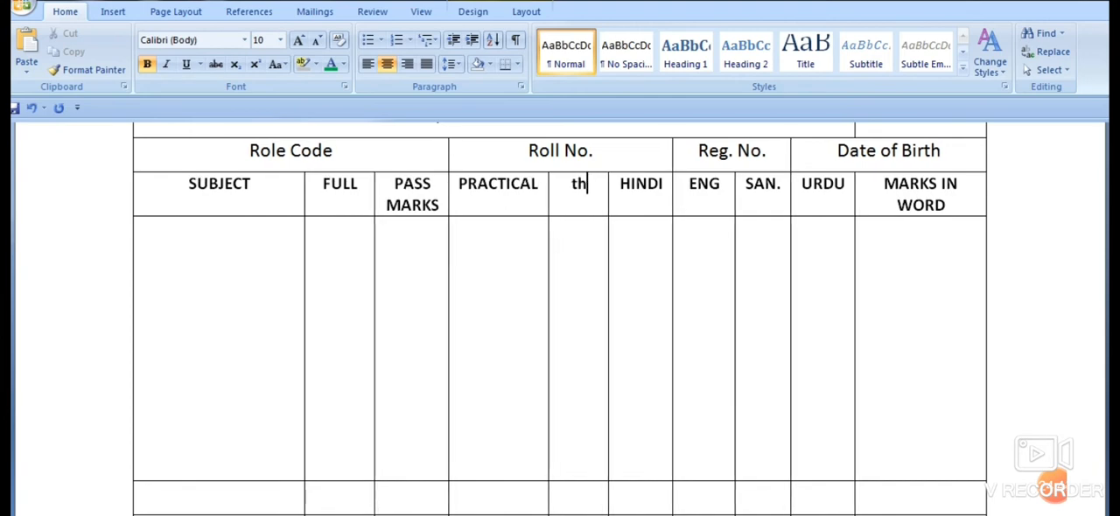
type("THEORY")
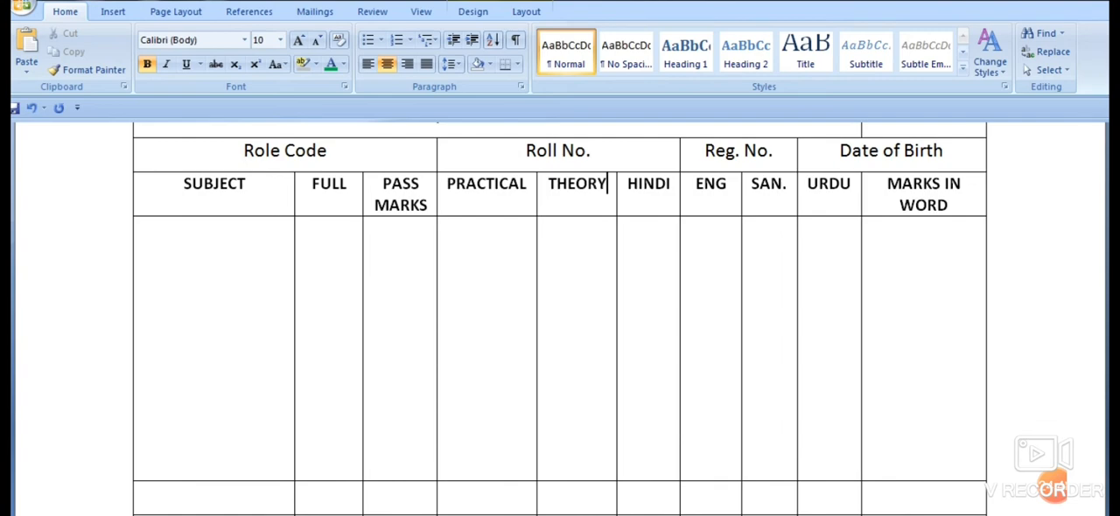
- Clear the headings HINDI, ENG, SAN. and URDU, and enter TOTAL in place of URDU
double_click(648, 183)
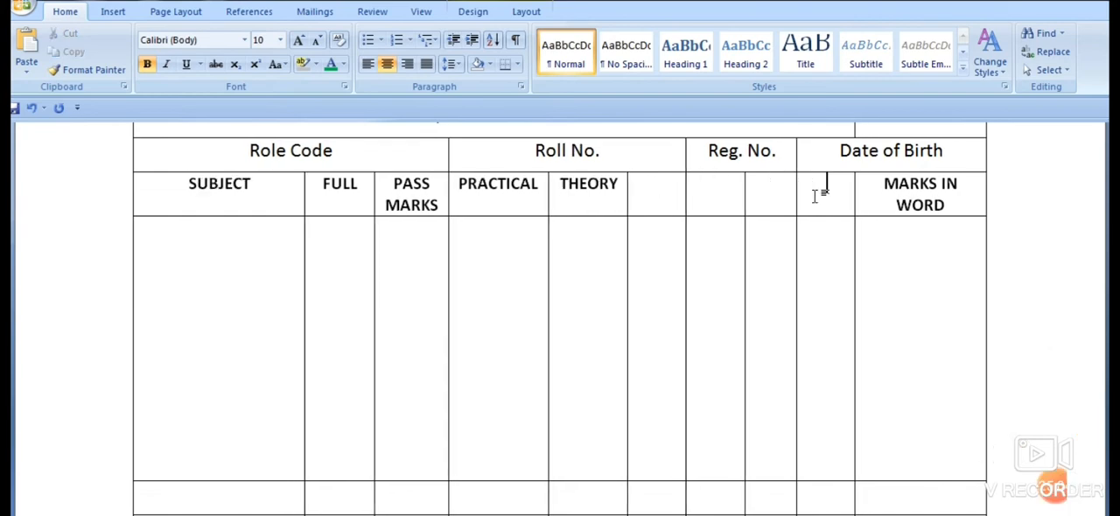
type("T")
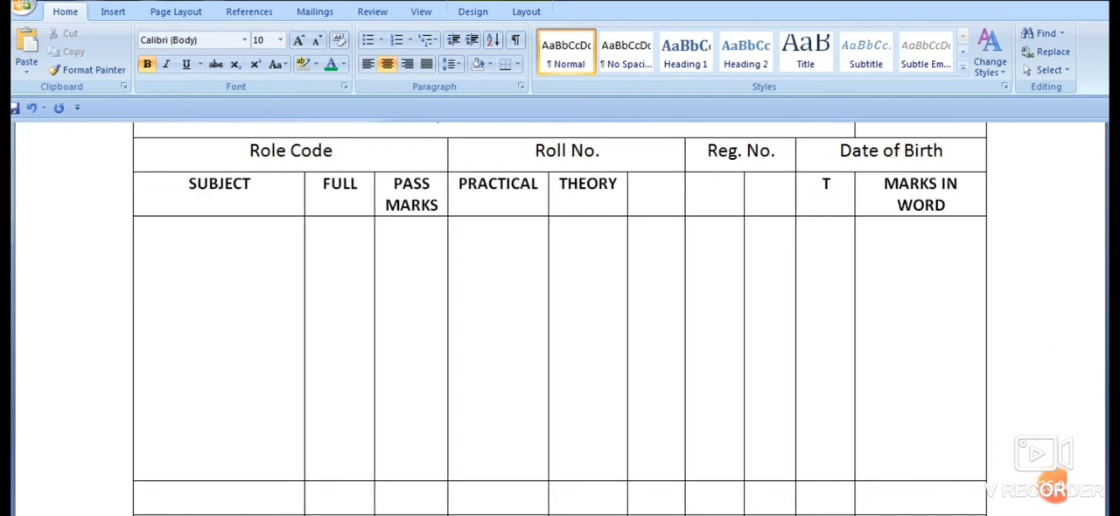
type("OTAL")
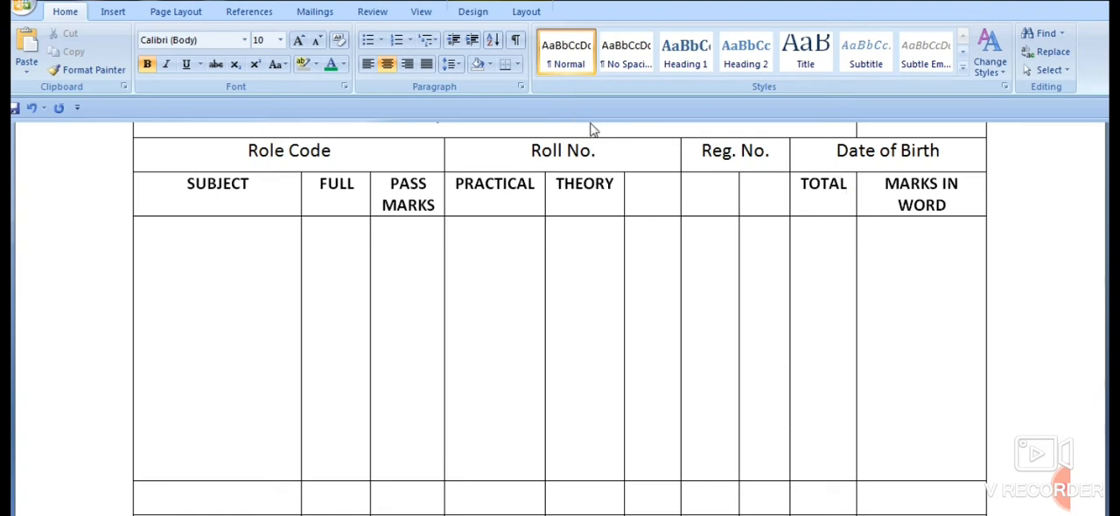
- Enter the headings PAPER I, PAPER II and PAPER III in the three empty cells between THEORY and TOTAL
left_click(653, 185)
type("PAP")
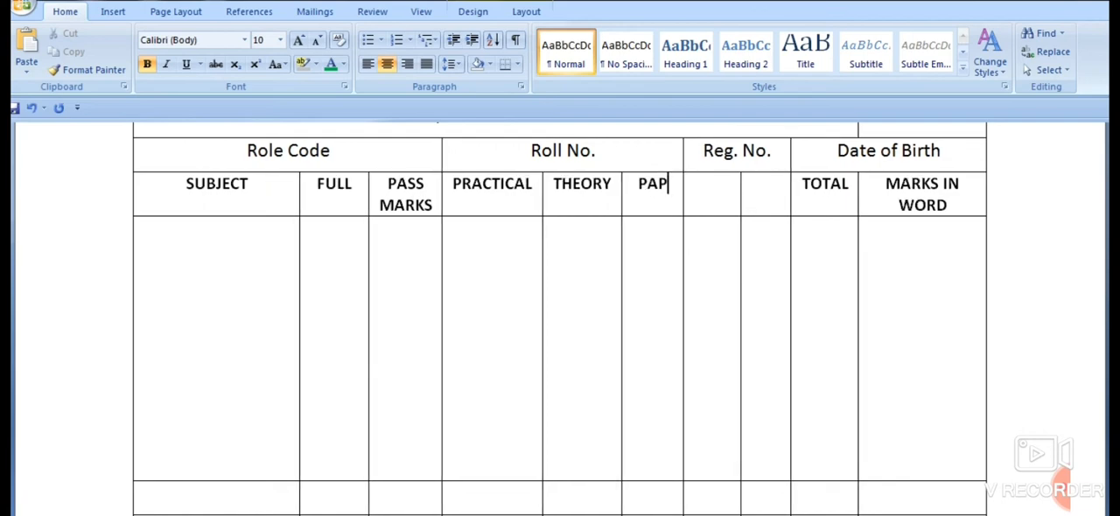
type("ER")
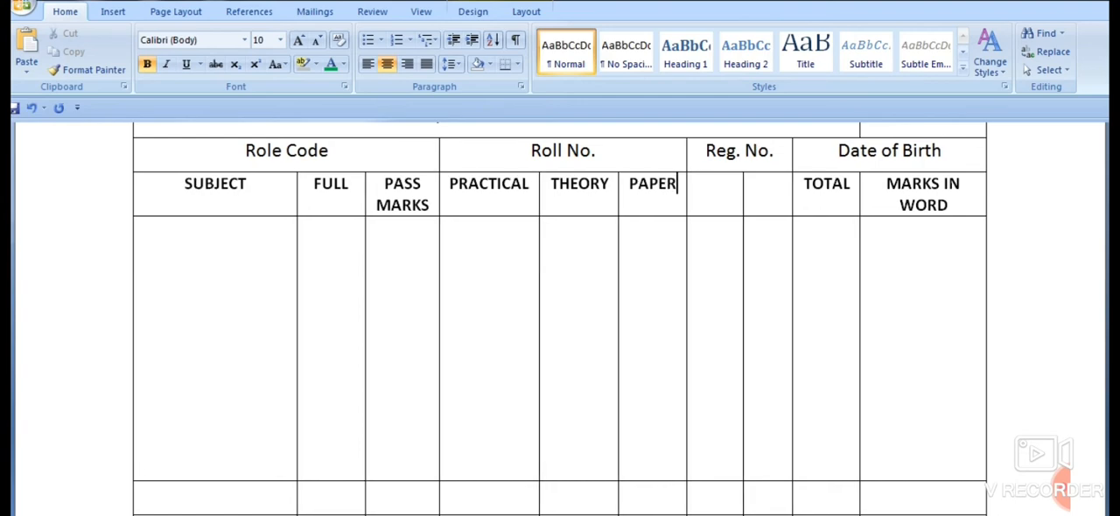
type(" I")
key("Tab")
type("PAPER")
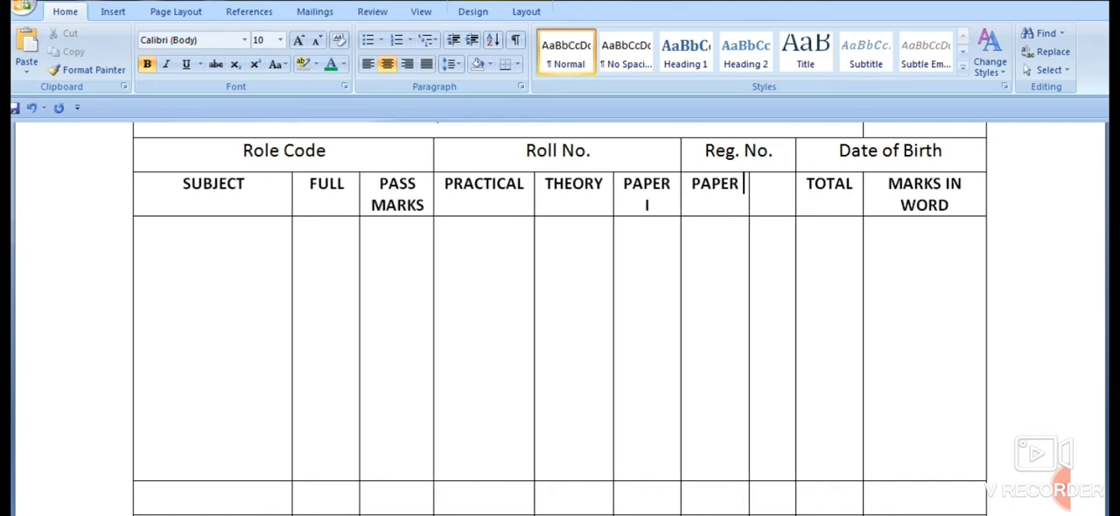
type(" II")
key("Tab")
type("PAPER")
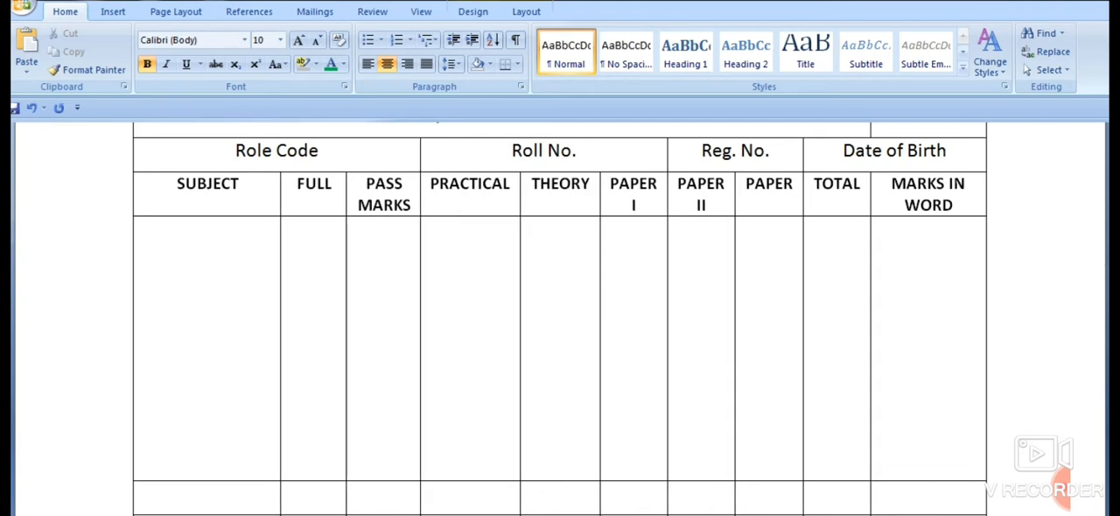
type(" III")
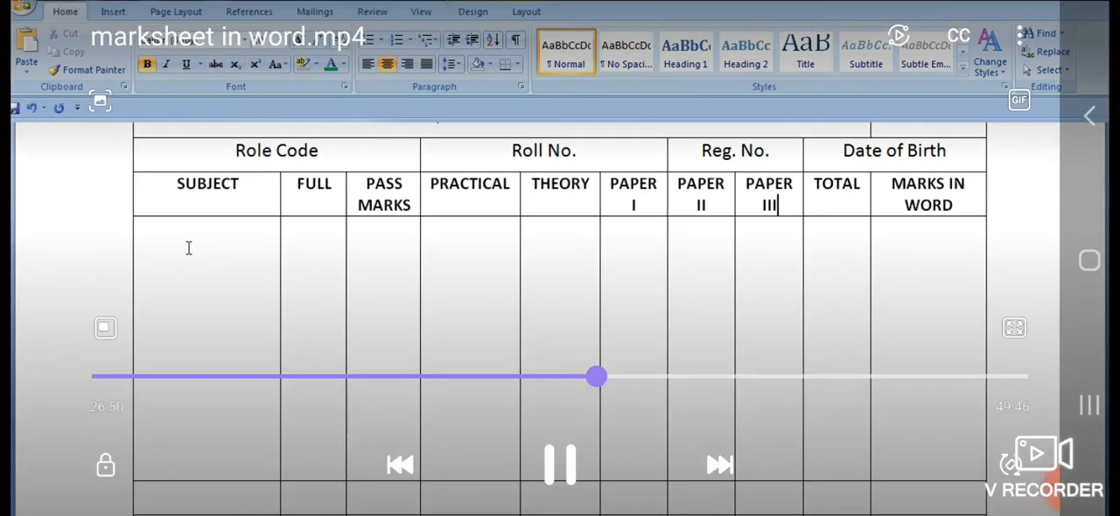
- Enter the subject MIL URDU in the cell below SUBJECT, with 100 under FULL and 30 under PASS MARKS on the same line
left_click(174, 240)
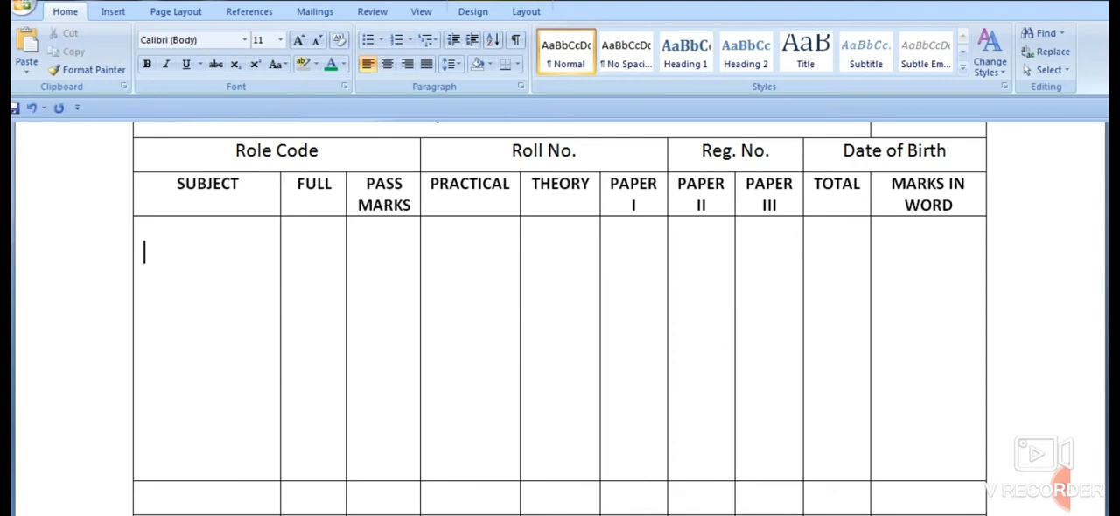
type("MIL URDU")
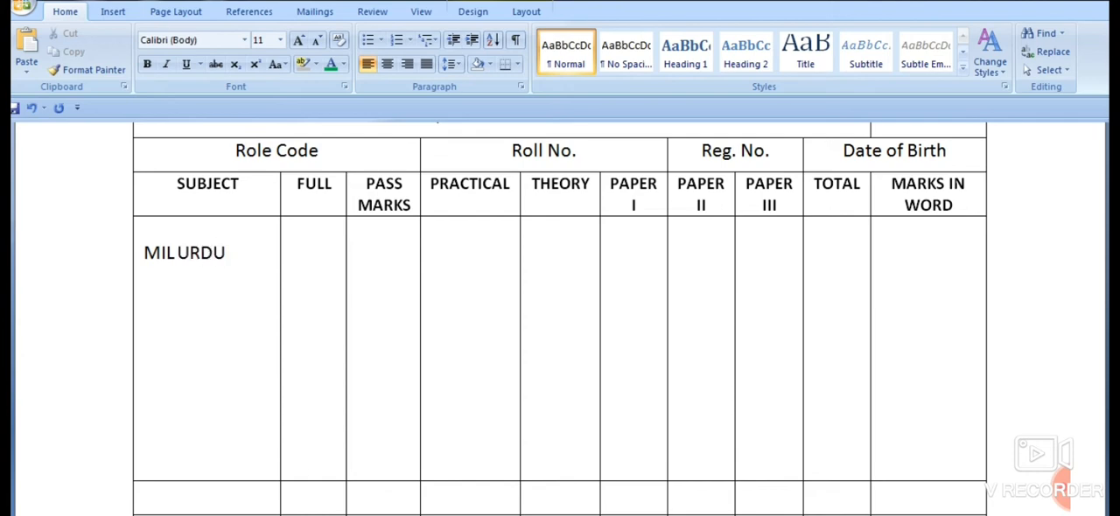
key("Tab")
key("Tab")
key("Tab")
left_click(297, 252)
key("Return")
type("100")
key("Tab")
key("Return")
type("30")
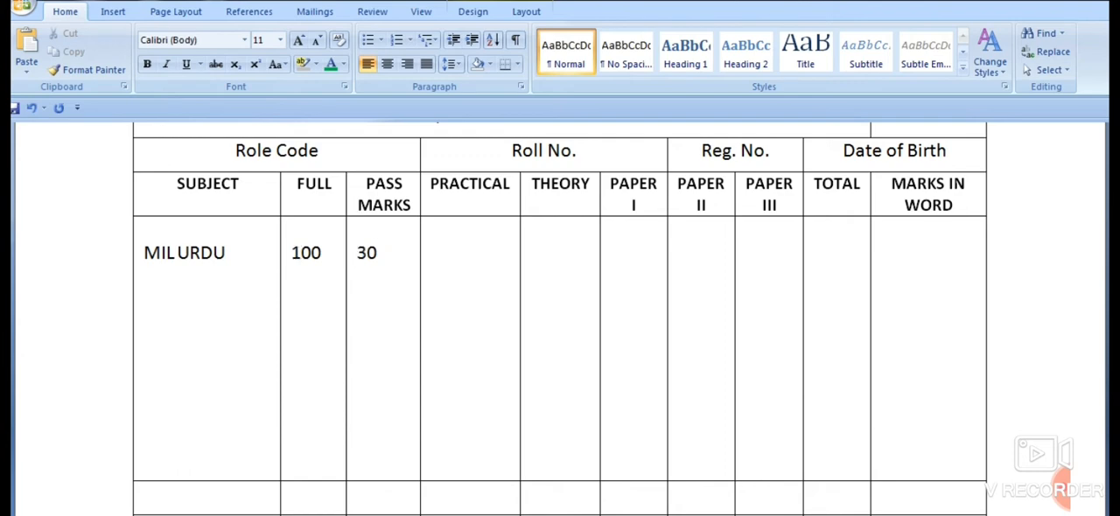
- Enter 100 under THEORY on the MIL URDU line
key("Tab")
key("Return")
type("100")
key("Tab")
- Move the THEORY heading one column back so that it replaces the PRACTICAL heading
left_click_drag(534, 181, 593, 194)
key("ctrl+c")
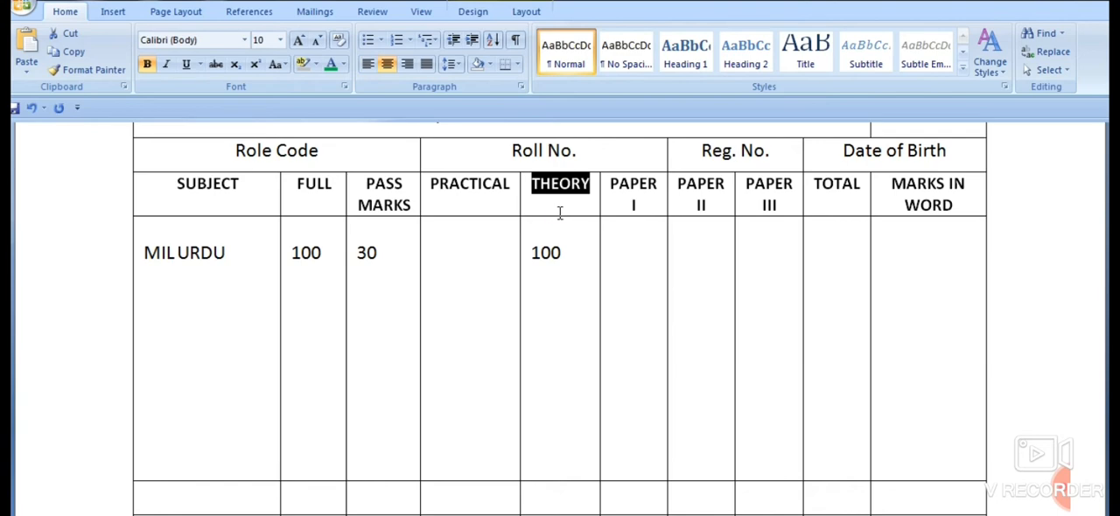
key("Delete")
left_click_drag(442, 184, 531, 202)
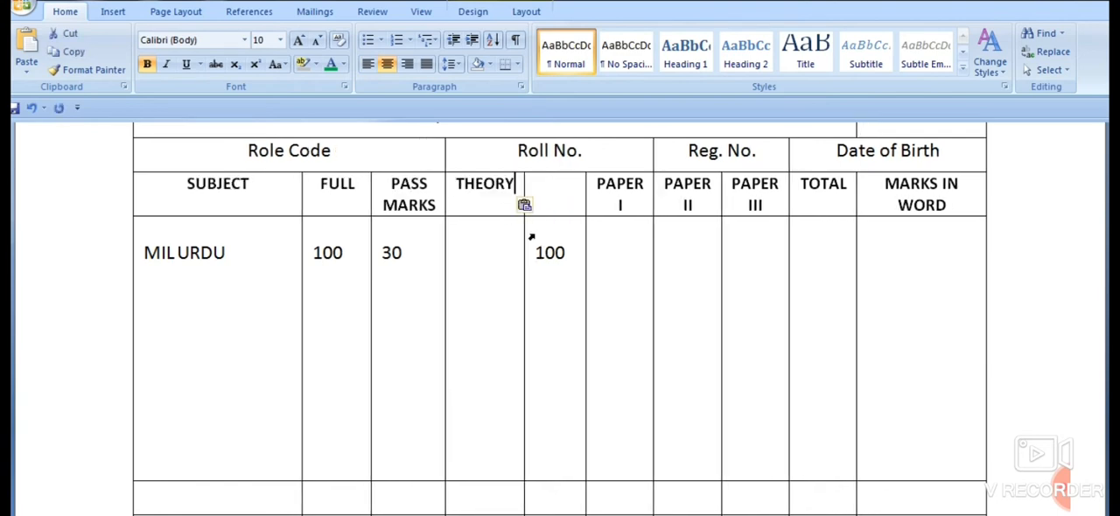
key("ctrl+v")
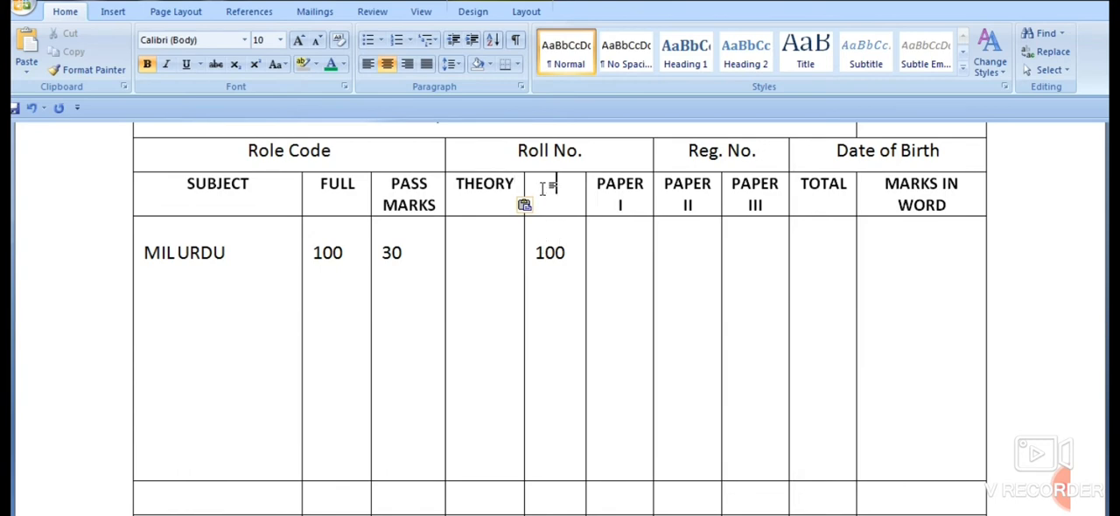
- Enter the heading PRACTICAL in the emptied cell between THEORY and PAPER I
left_click(542, 188)
type("PRACIT")
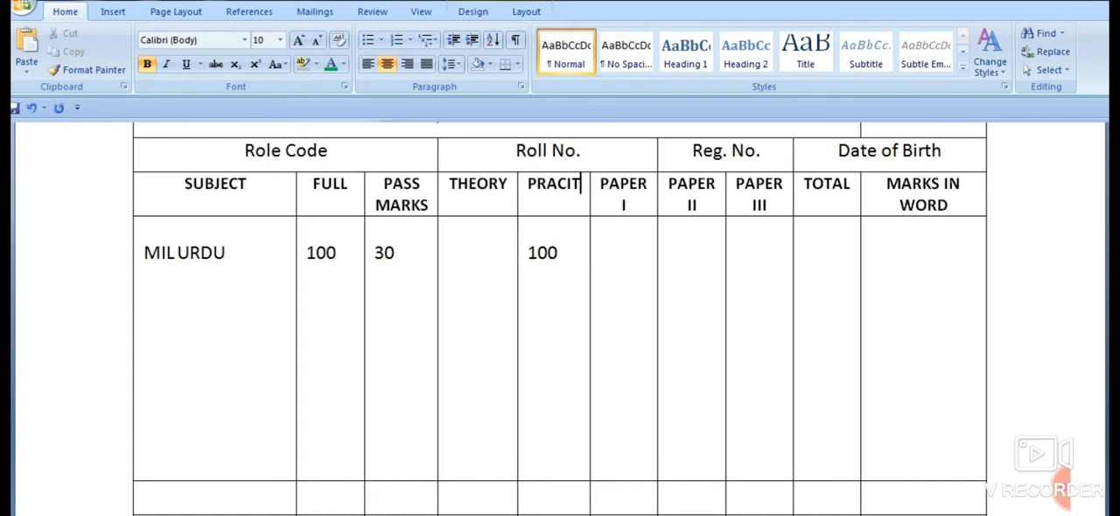
key("BackSpace")
key("BackSpace")
type("T")
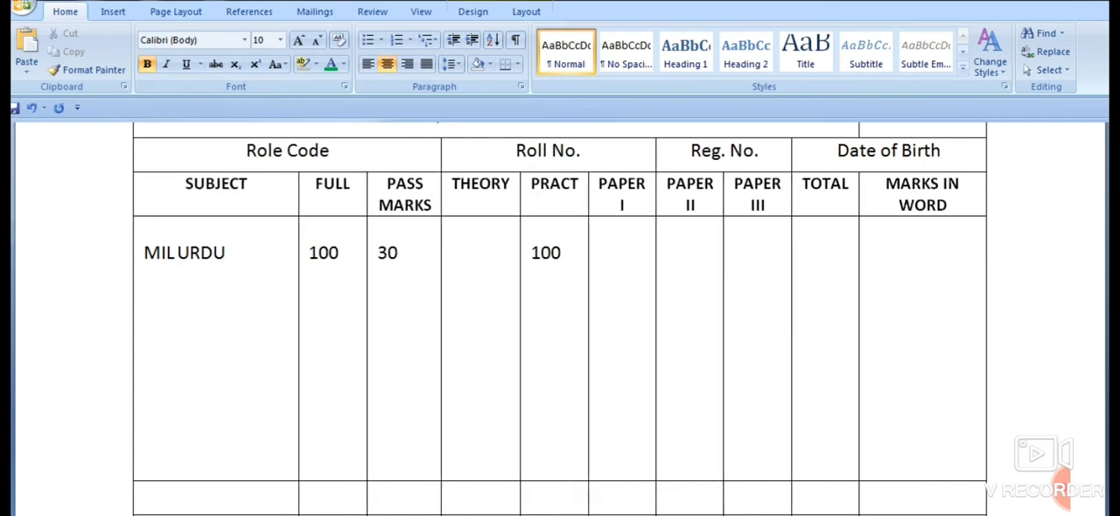
type("ICAL")
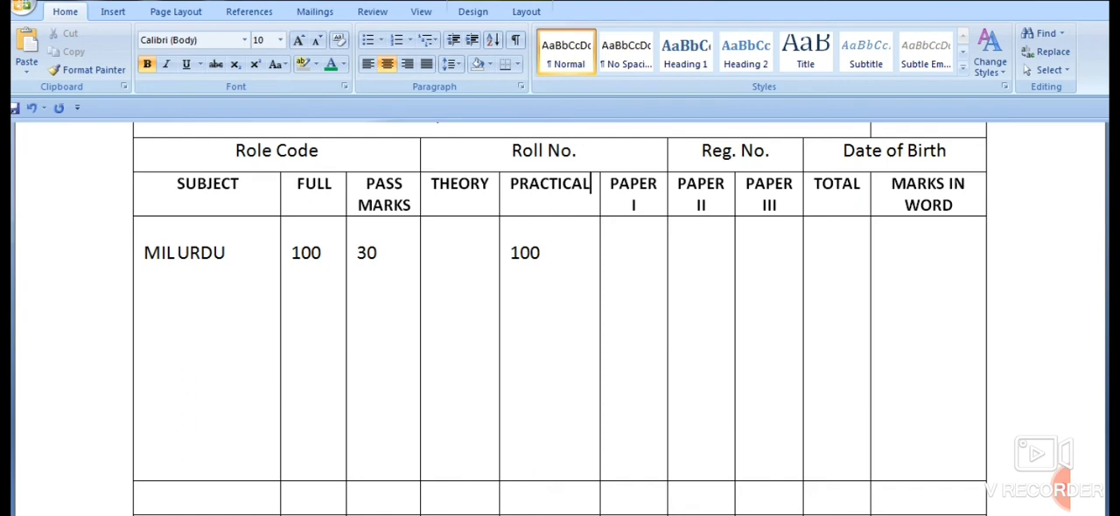
- Move the MIL URDU mark of 100 from the PRACTICAL column to the THEORY column
left_click_drag(497, 252, 544, 252)
key("ctrl+c")
key("Delete")
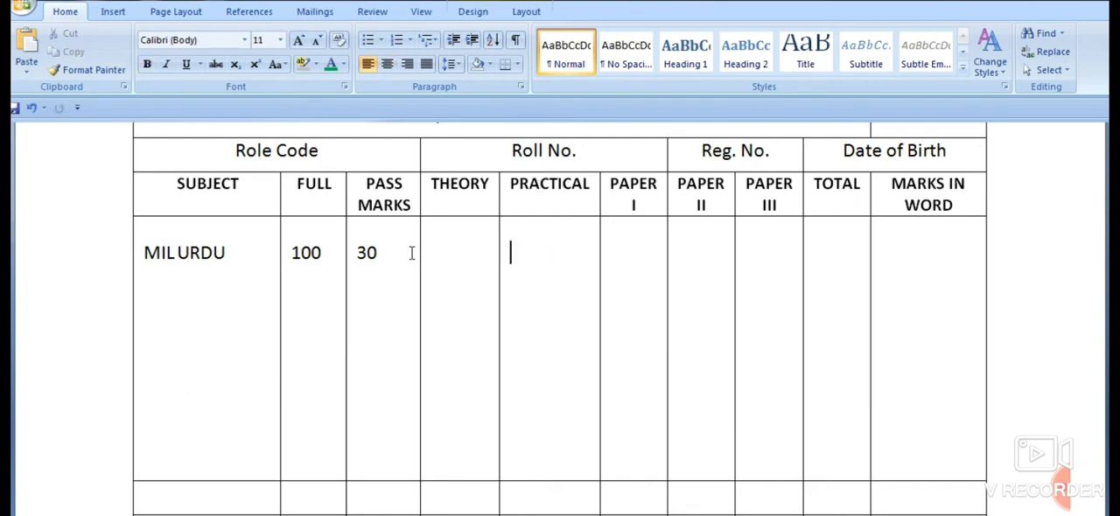
left_click(434, 252)
key("ctrl+v")
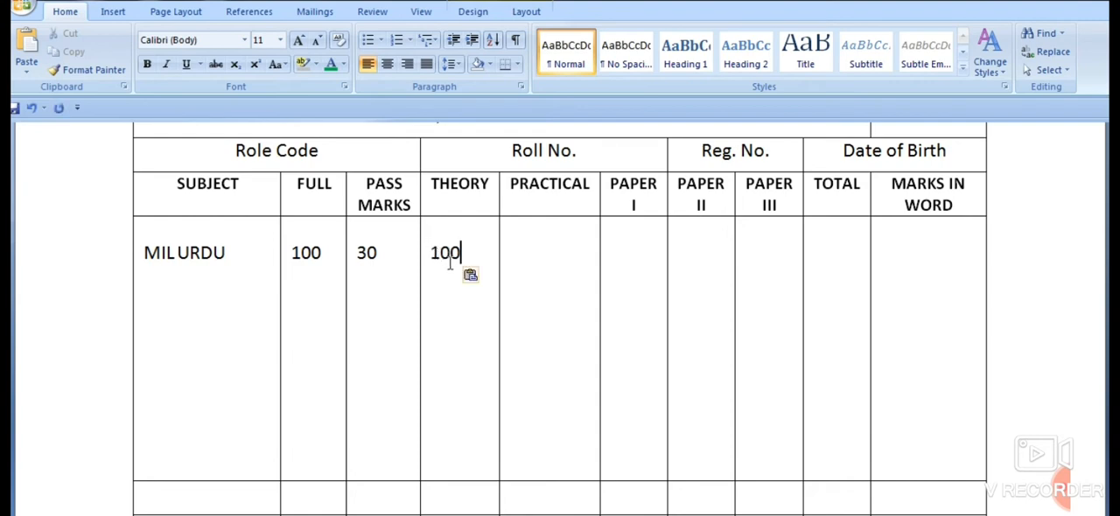
- Add the subject S.I.L. HINDI on a new line below MIL URDU
left_click(214, 279)
key("Return")
type("S.")
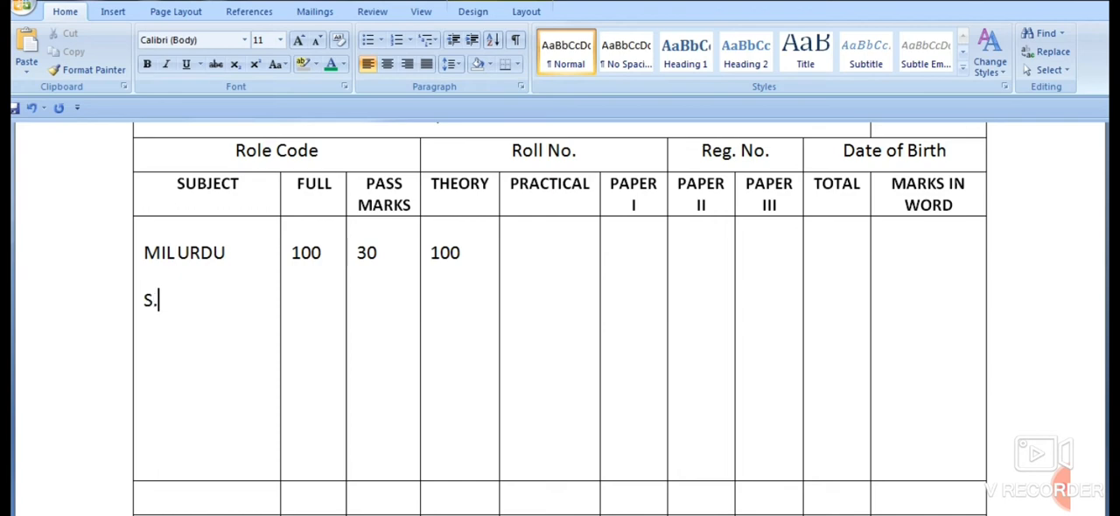
type("I.L. HIND")
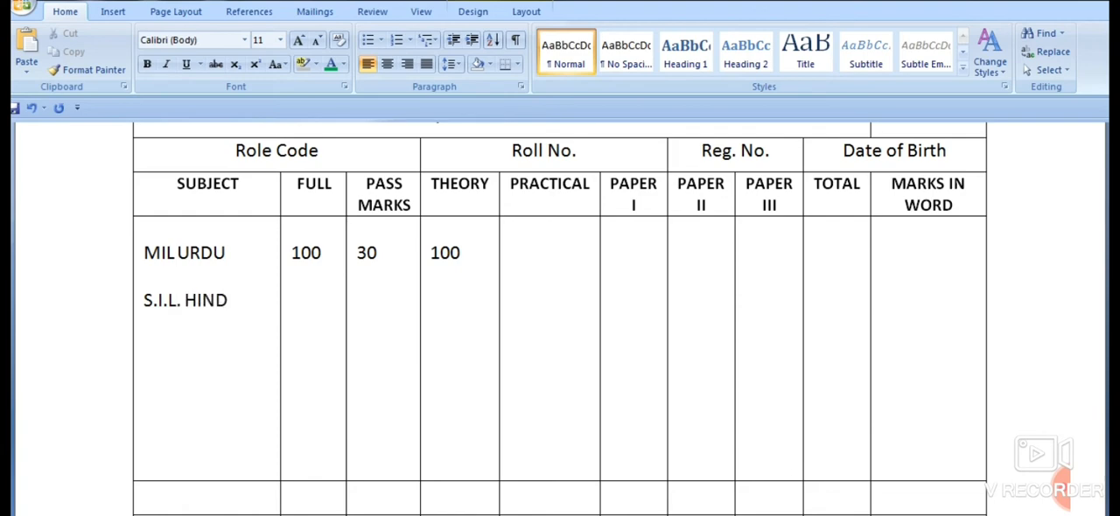
type("I")
- Add the subjects MATHEMATICES and SCIENCE on separate lines below S.I.L. HINDI
key("Return")
key("Return")
type("MATH")
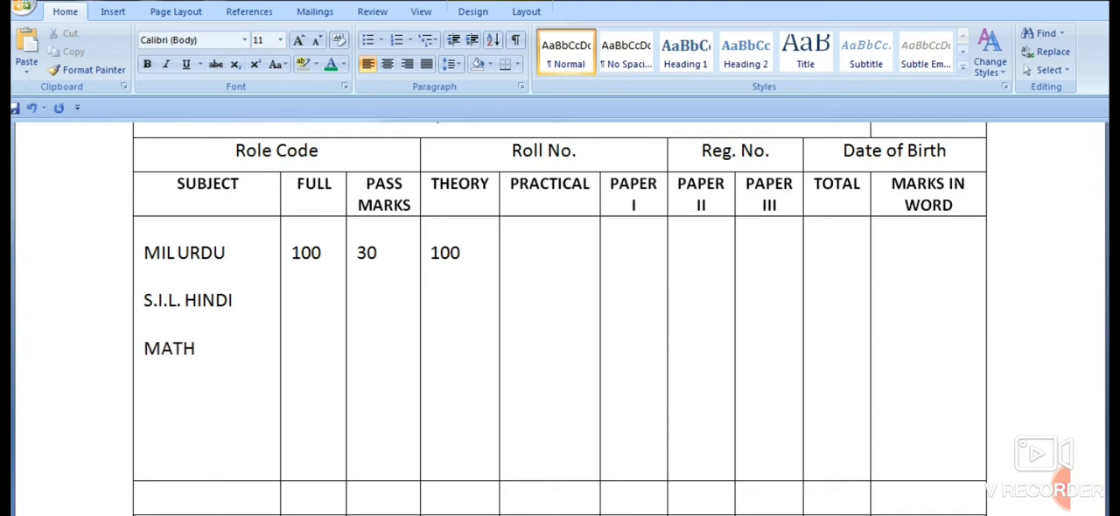
type("EMATICES")
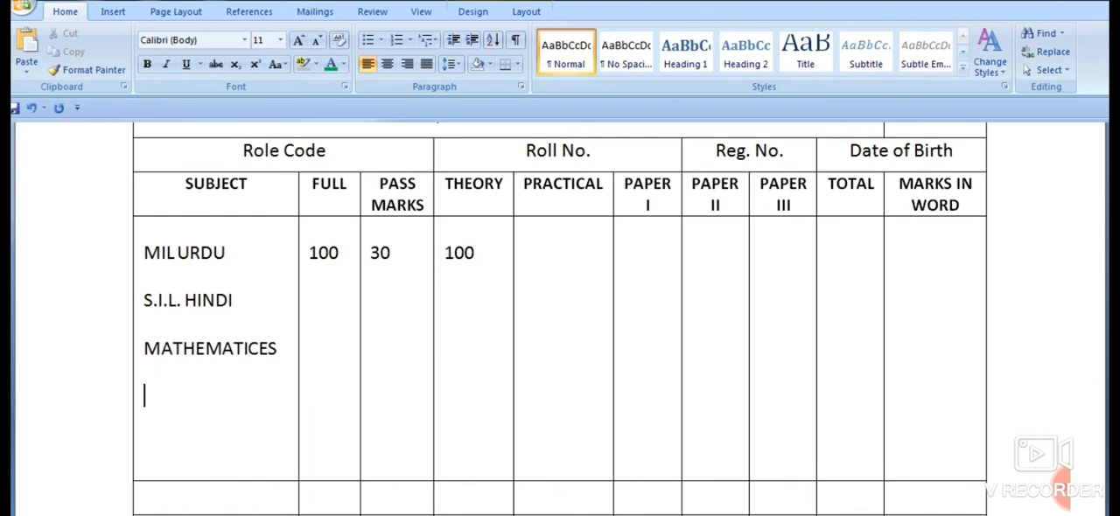
key("Return")
key("Return")
type("SCIENCE")
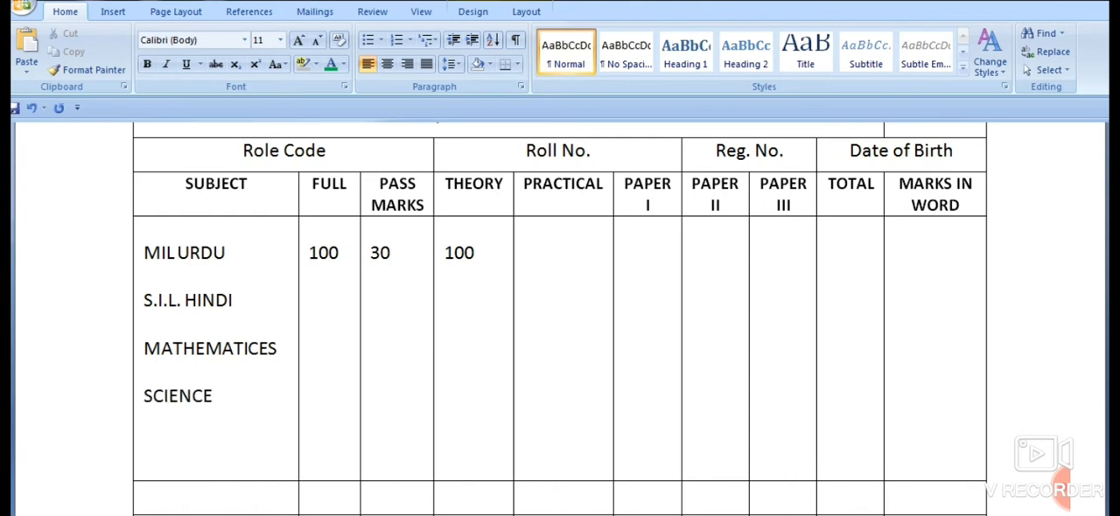
- Add the subject SOCICAL SCIENCE on a new line below SCIENCE
key("Return")
type("SOCICAL SCI")
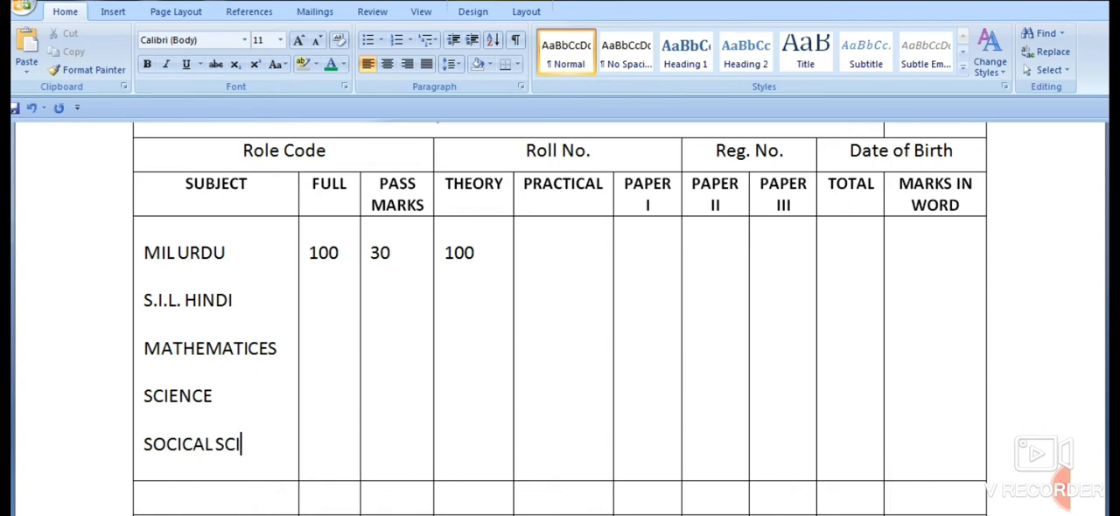
type("ENCE")
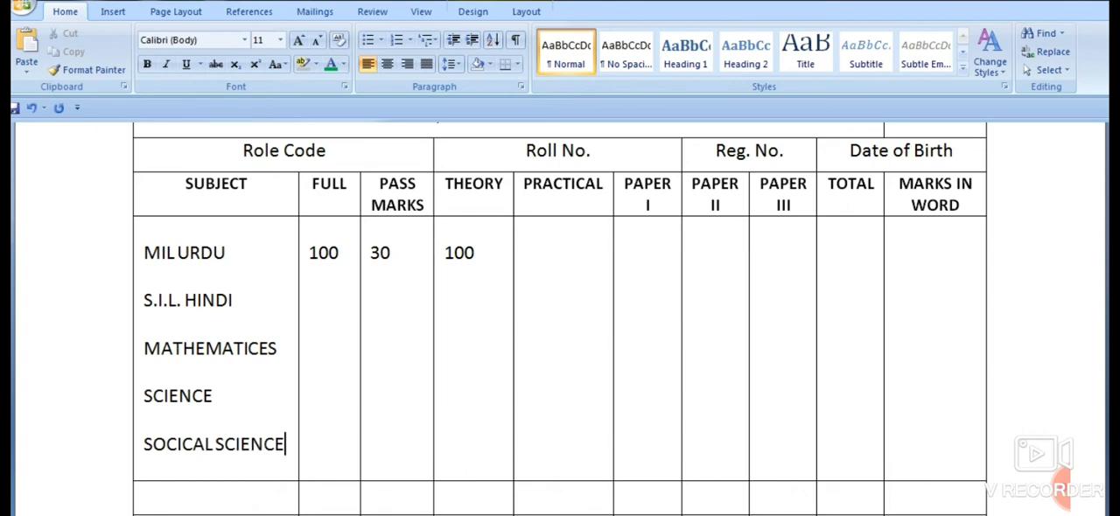
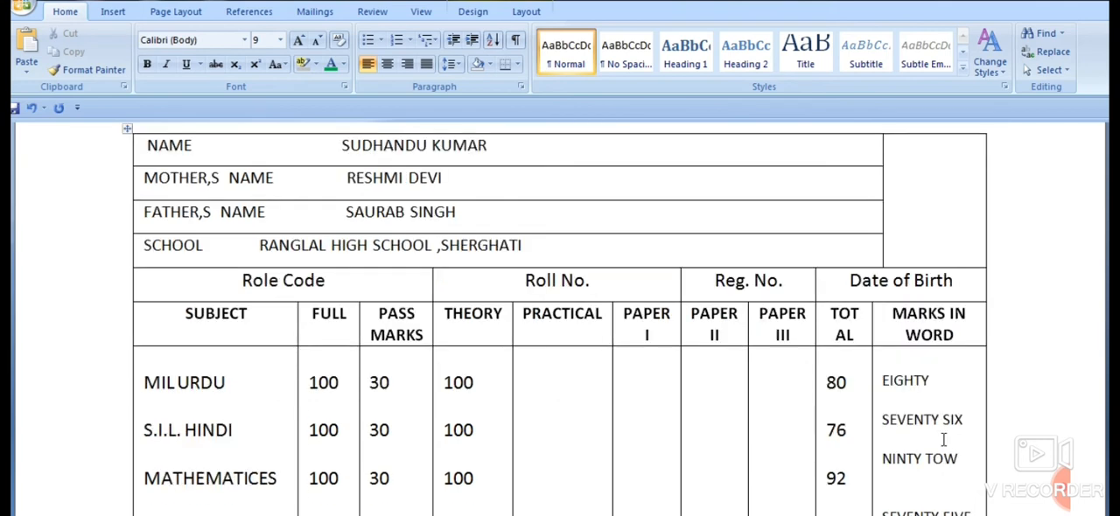
- Move the left border of the empty photo cell to line up with the MARKS IN WORD column
left_click_drag(882, 184, 871, 184)
scroll(932, 268, "up", 2)
scroll(927, 270, "down", 10)
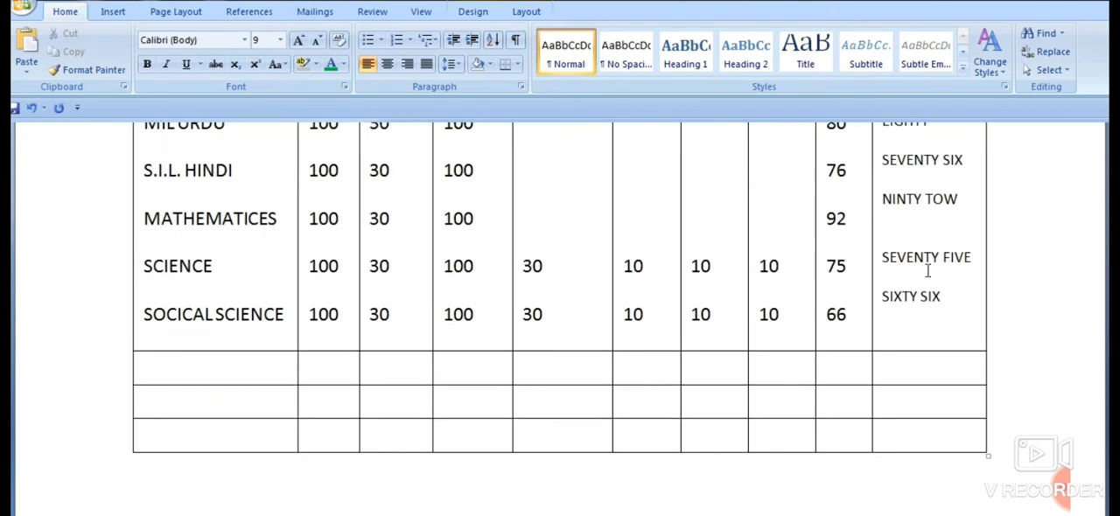
scroll(868, 265, "up", 4)
scroll(853, 264, "up", 7)
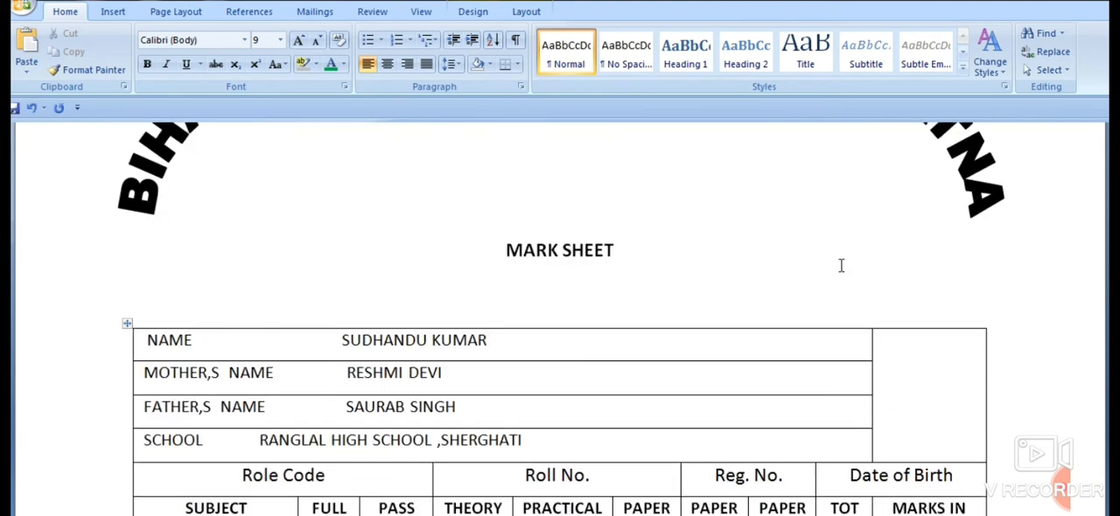
scroll(841, 263, "down", 1)
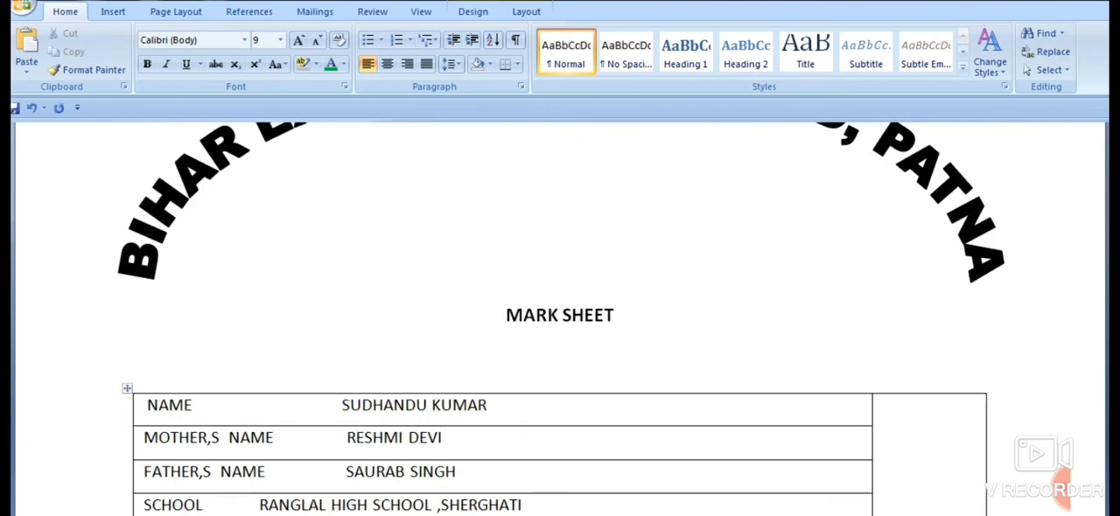
- Add a double-line page border to the whole document
left_click(115, 13)
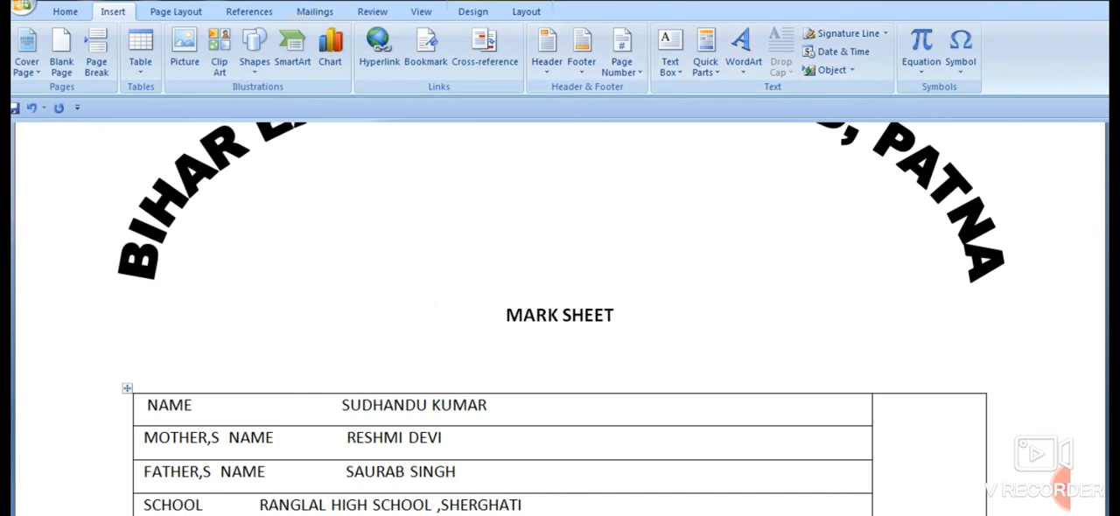
left_click(159, 14)
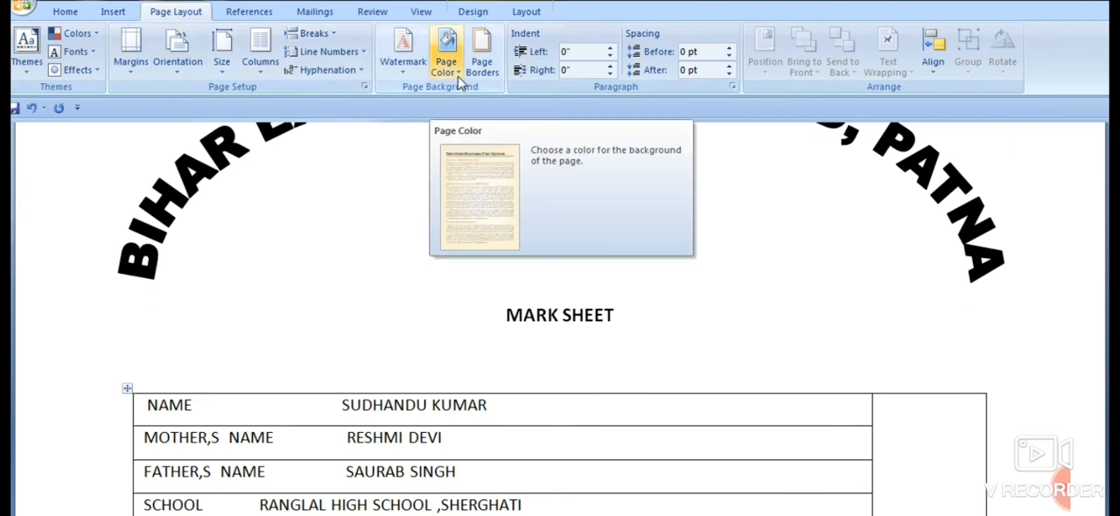
left_click(482, 59)
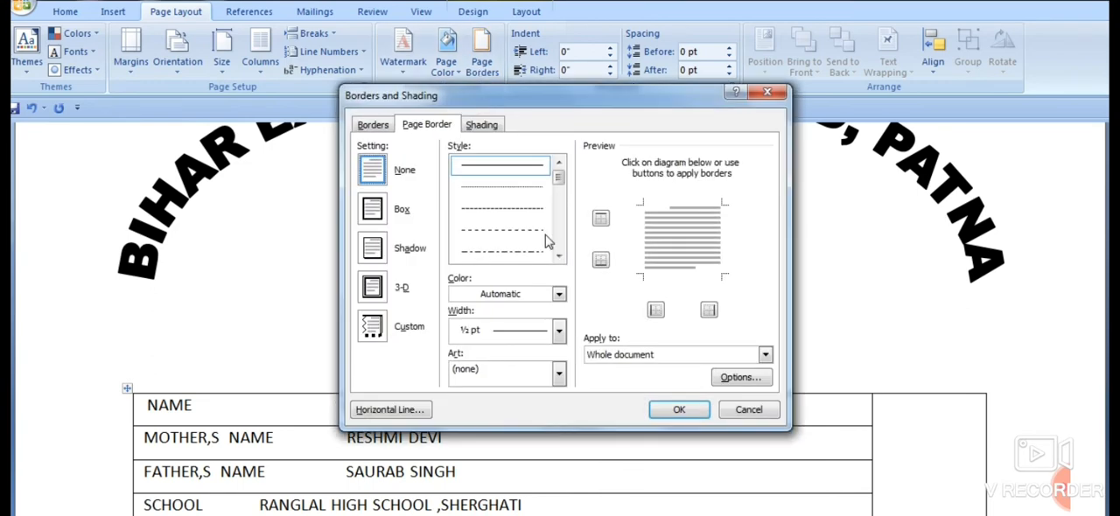
scroll(560, 181, "down", 2)
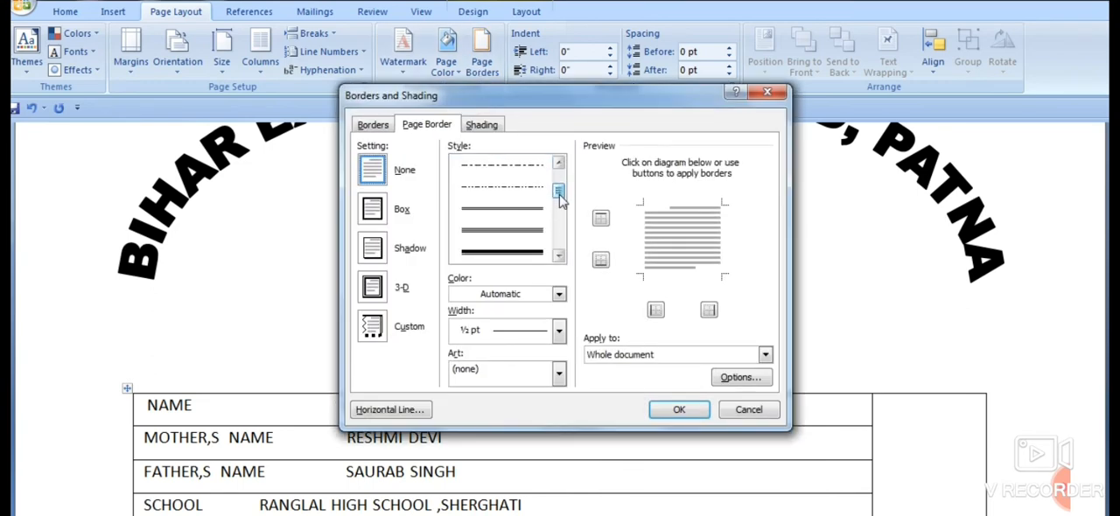
left_click(535, 210)
left_click(662, 409)
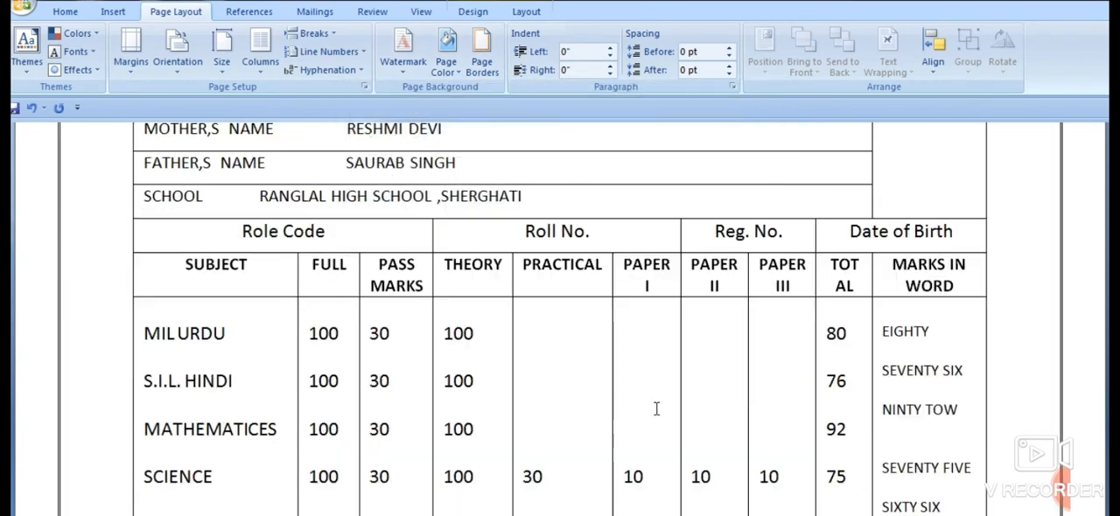
- Move the arched WordArt title down so it sits clear of the page border and closer to the table
scroll(734, 382, "up", 10)
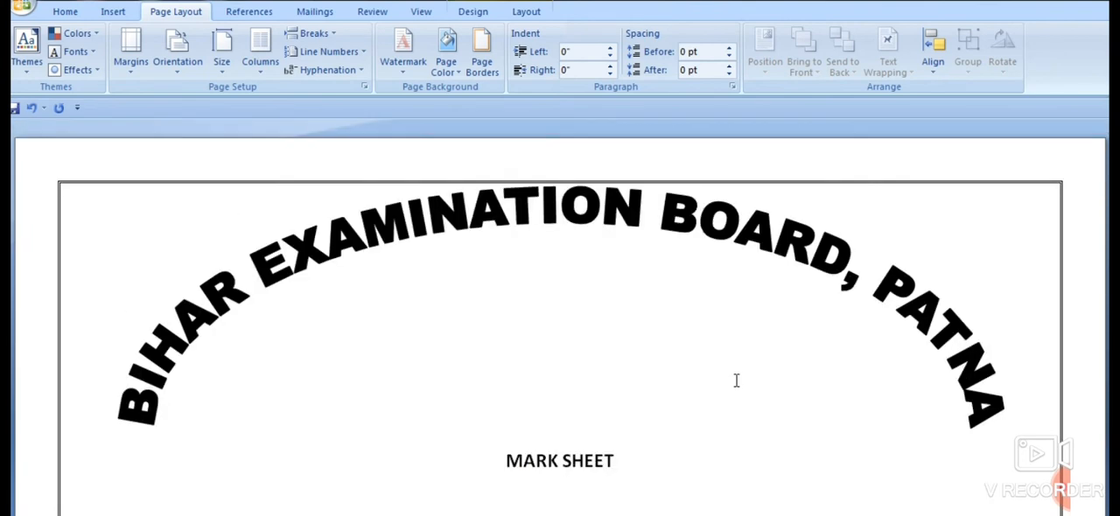
left_click(598, 223)
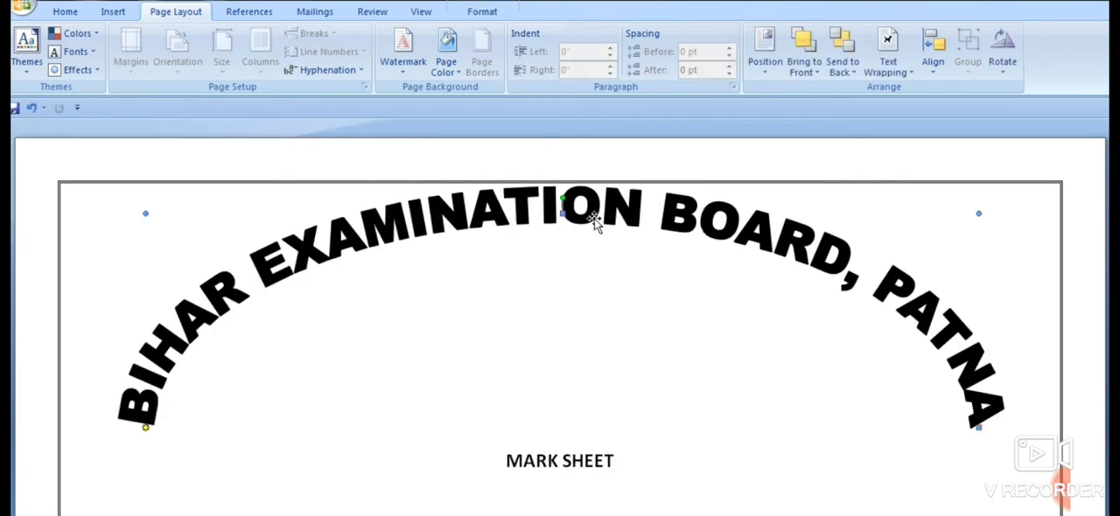
left_click_drag(594, 221, 600, 251)
scroll(592, 253, "down", 5)
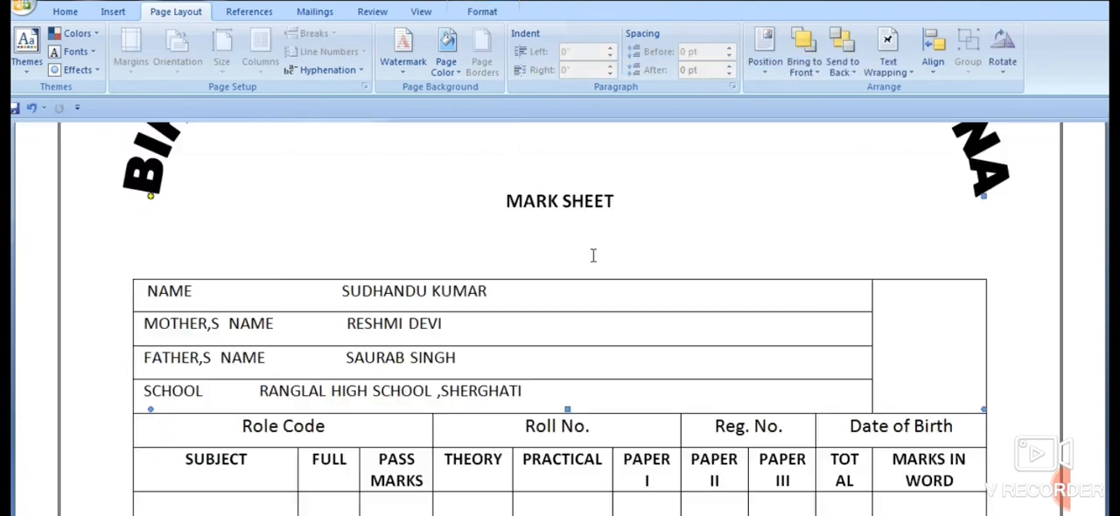
scroll(593, 253, "up", 3)
scroll(604, 201, "up", 3)
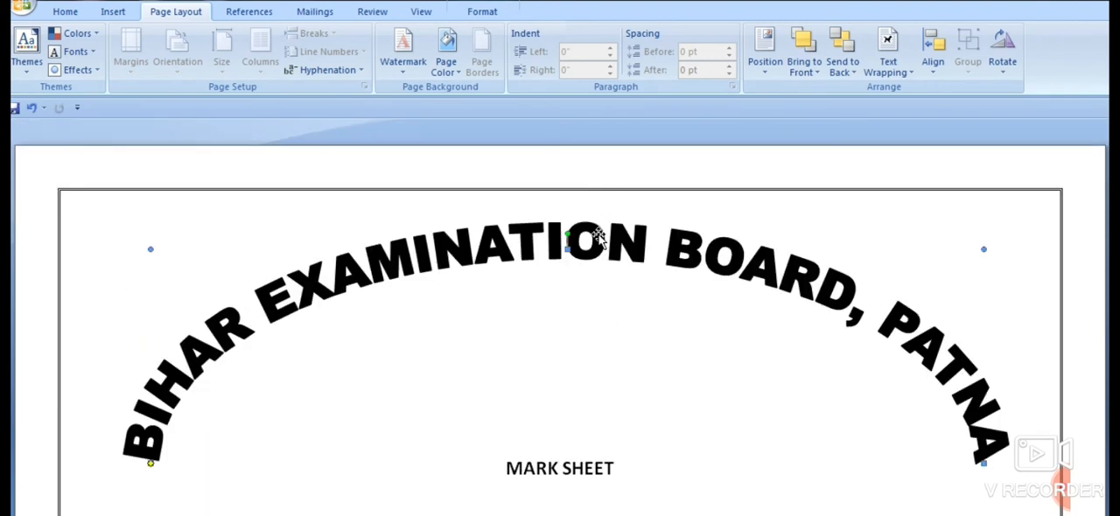
left_click_drag(595, 237, 595, 273)
scroll(603, 277, "down", 6)
scroll(603, 278, "up", 3)
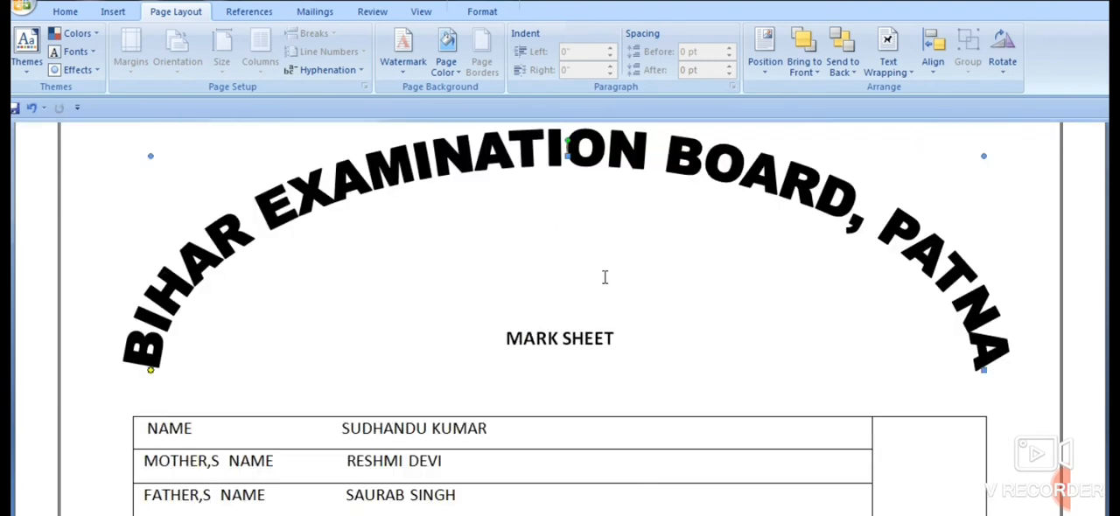
scroll(605, 276, "down", 15)
scroll(607, 279, "up", 15)
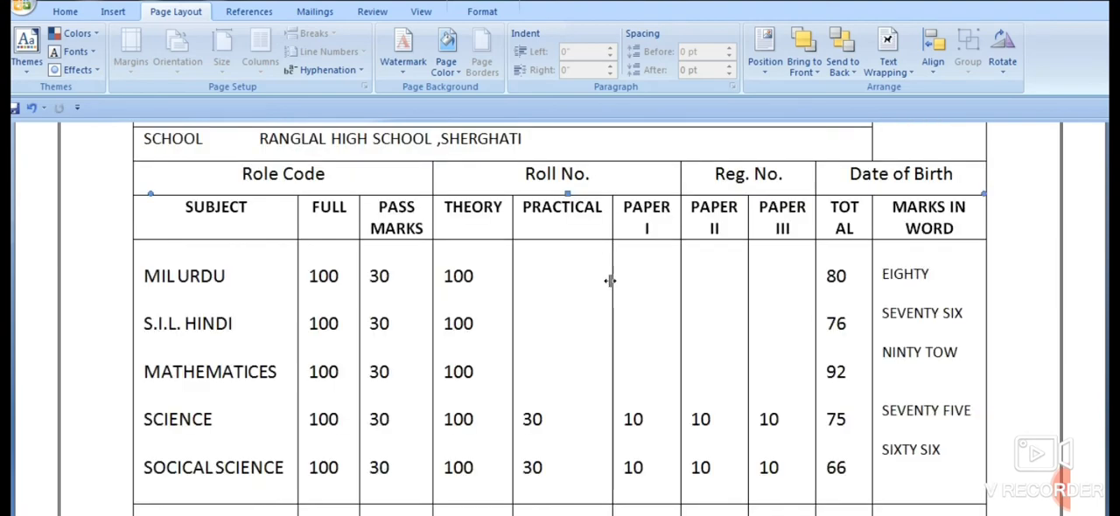
- Insert the picture ASLM55 from the Pictures library into the mark sheet
left_click(113, 12)
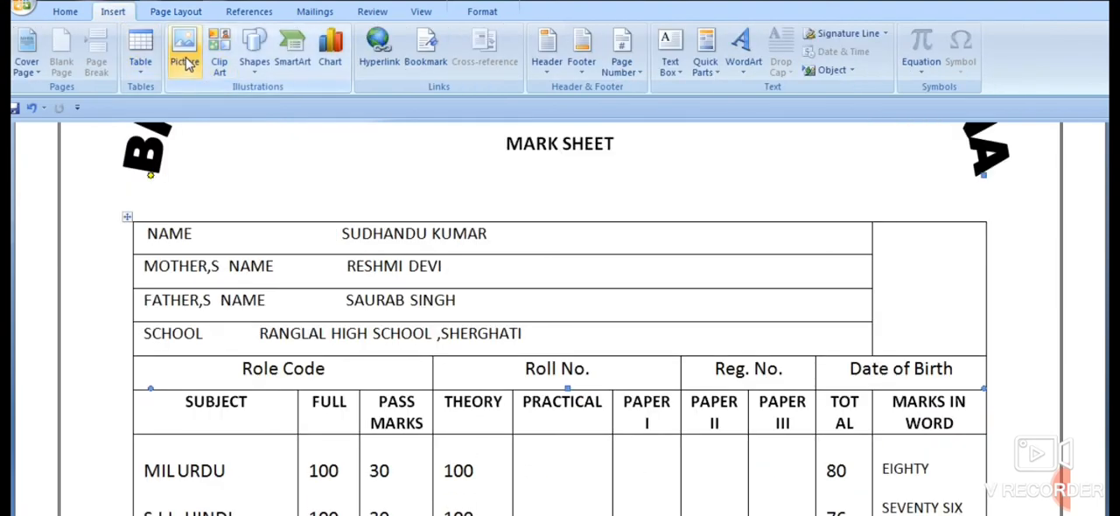
left_click(185, 52)
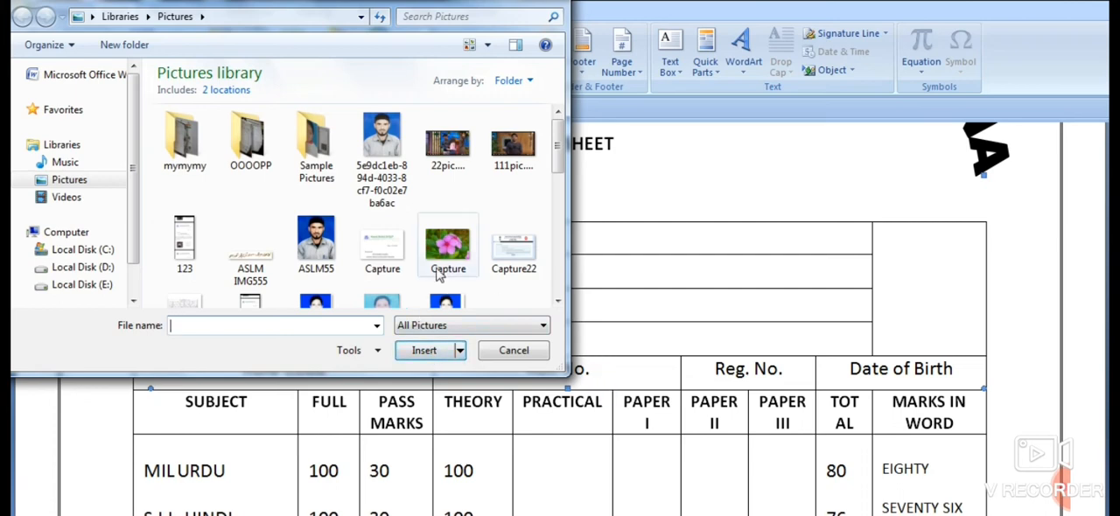
left_click(315, 242)
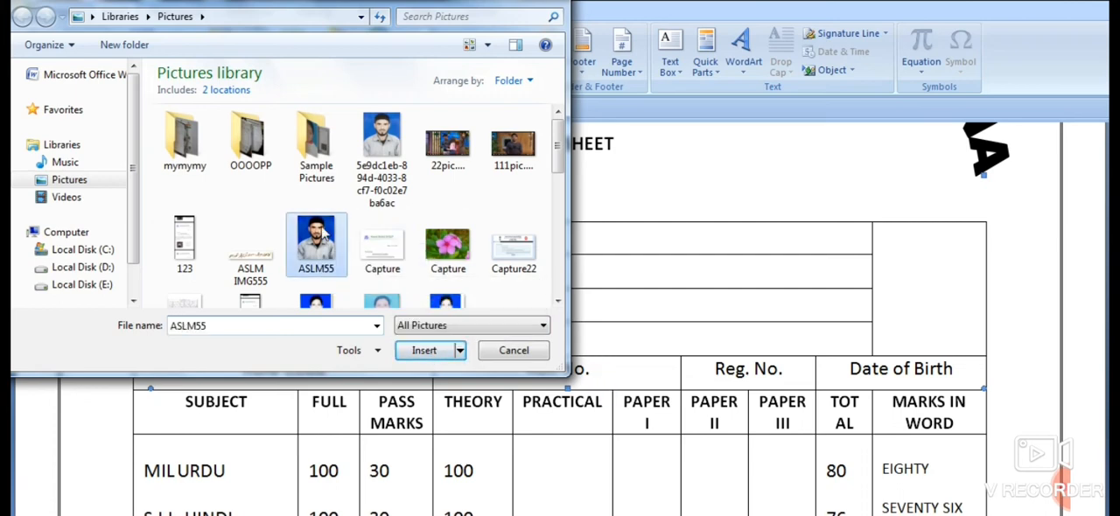
left_click(424, 350)
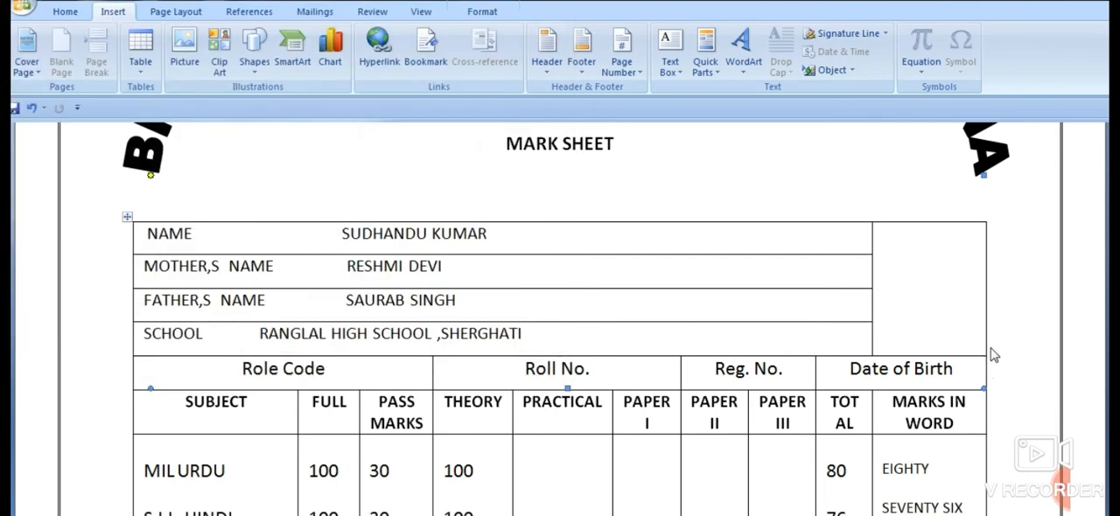
scroll(964, 340, "up", 3)
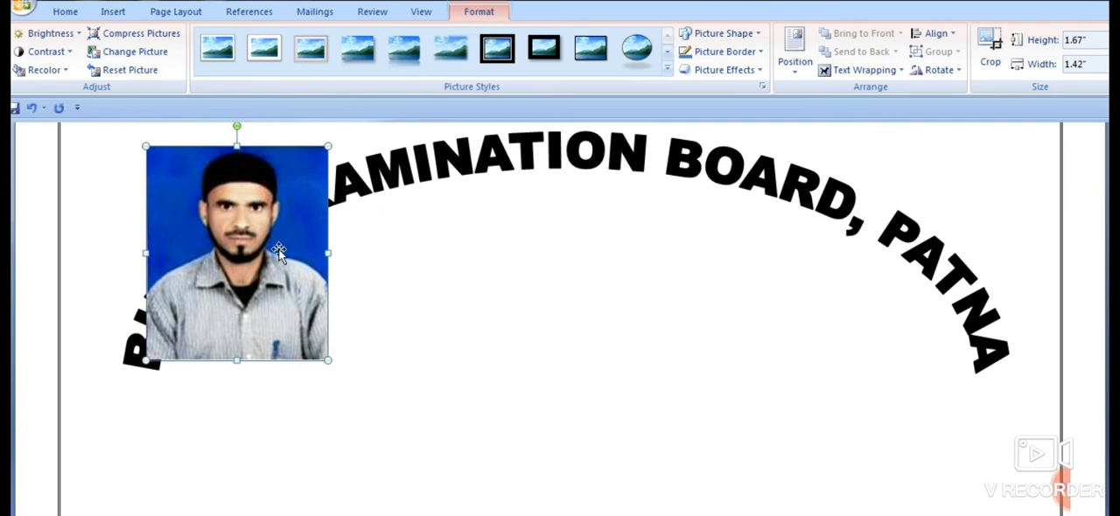
- Set the photo's text wrapping to In Front of Text and move it near the empty cell beside the student details
left_click(847, 70)
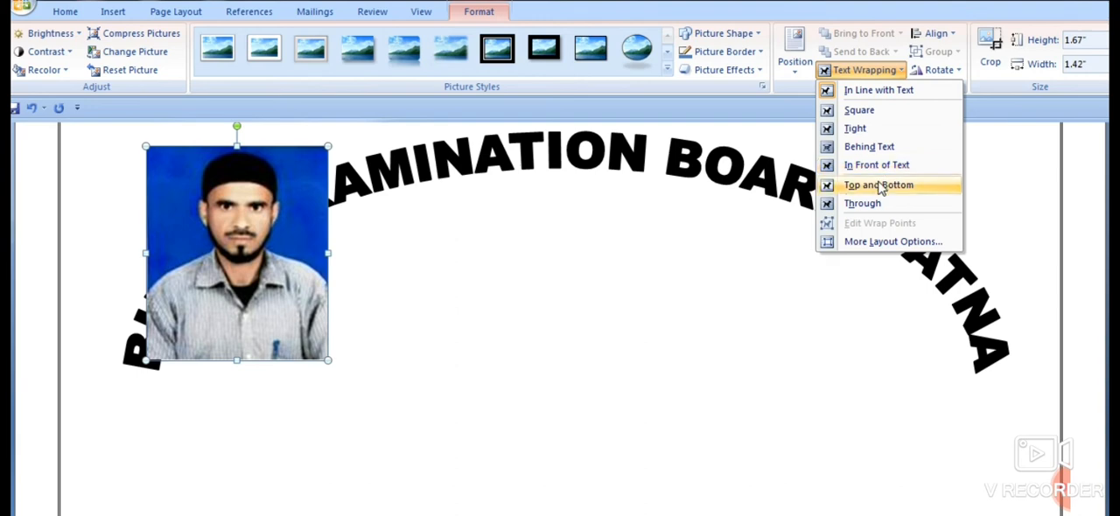
left_click(877, 166)
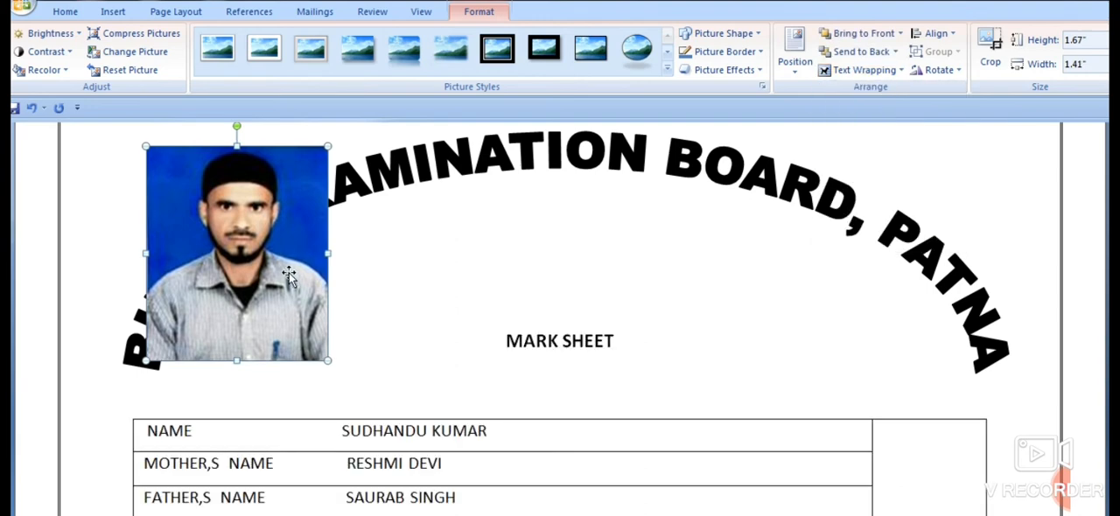
left_click_drag(289, 278, 745, 282)
scroll(797, 313, "down", 3)
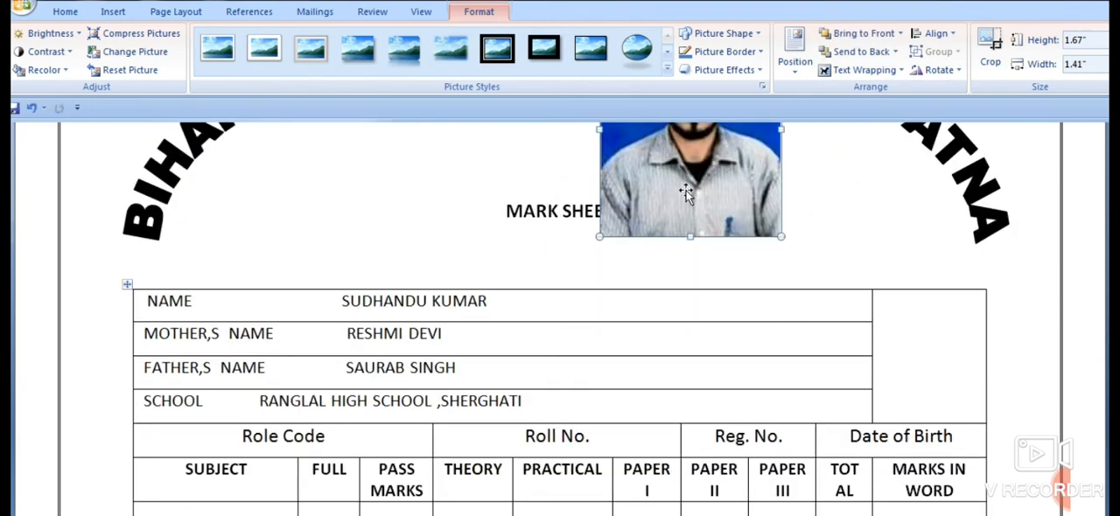
left_click_drag(686, 195, 888, 210)
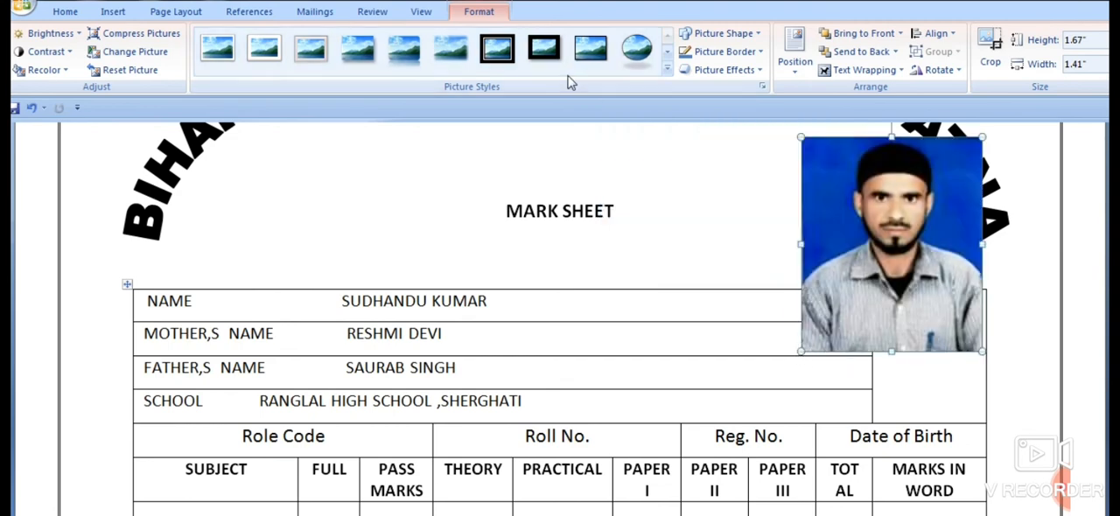
- Give the photo a white shadowed frame and shrink it to about 0.9" high by 0.76" wide over the empty photo cell
left_click(497, 48)
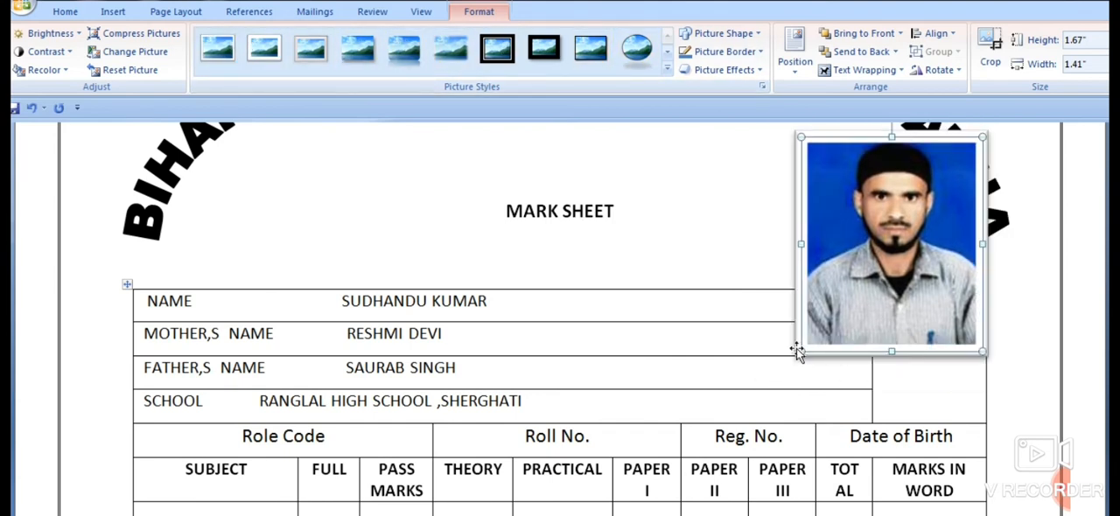
left_click_drag(797, 352, 890, 251)
left_click_drag(913, 200, 900, 351)
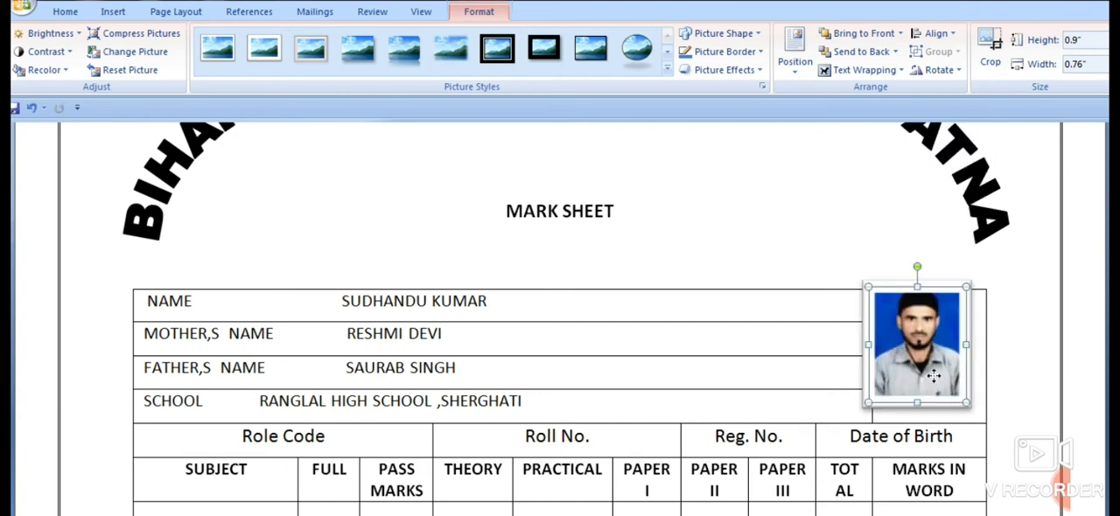
- Fine-position the photo inside the empty cell beside the student details, nudging it left to fit between the cell borders
left_click_drag(945, 388, 941, 385)
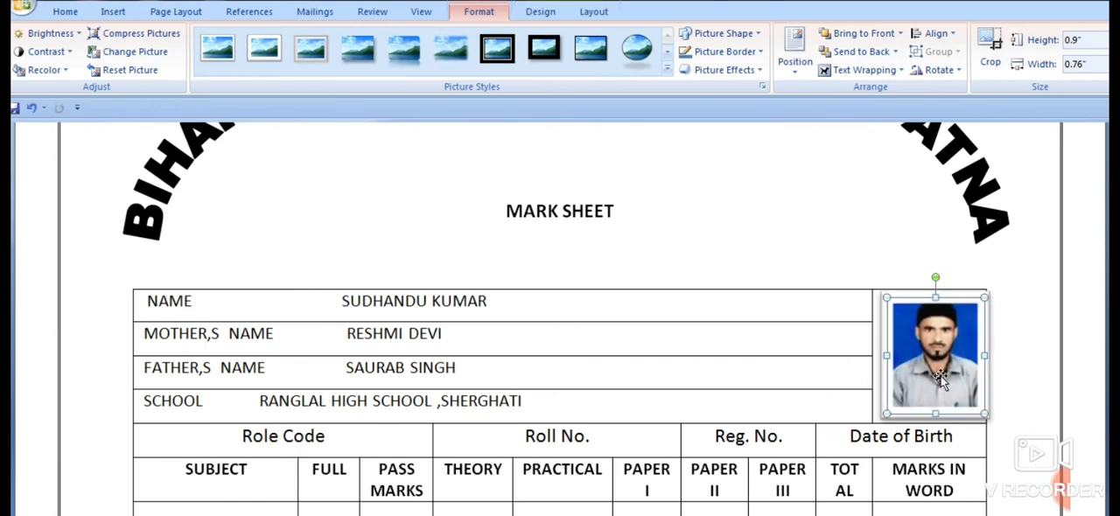
key("ctrl+Left")
key("ctrl+Left")
key("ctrl+Left")
key("ctrl+Left")
key("ctrl+Left")
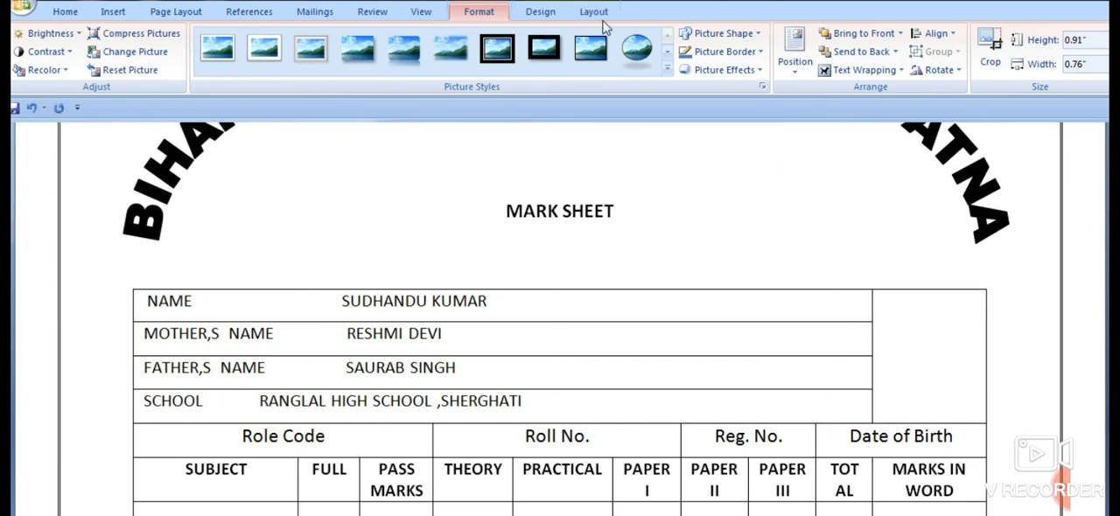
key("ctrl+Left")
key("ctrl+Left")
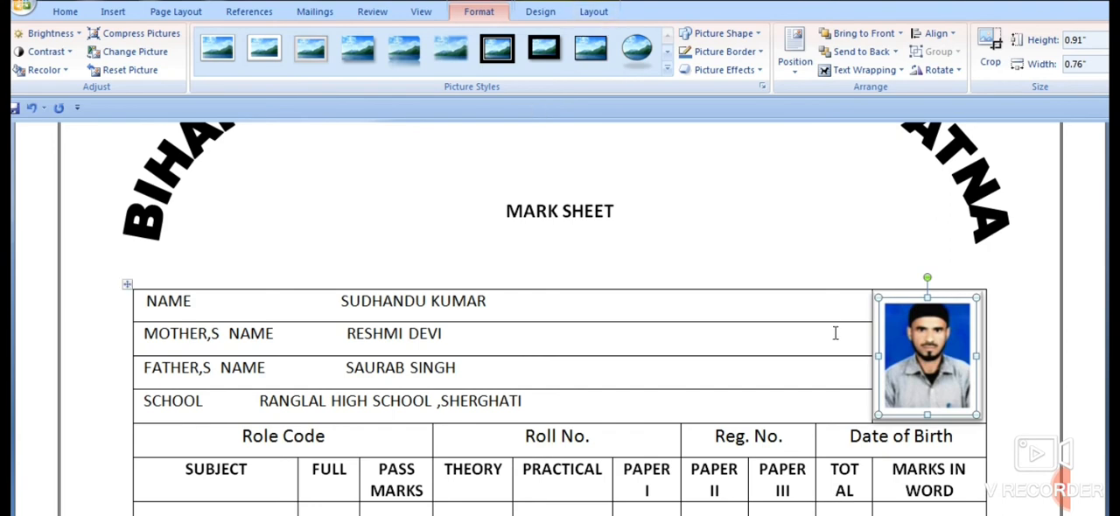
left_click(787, 325)
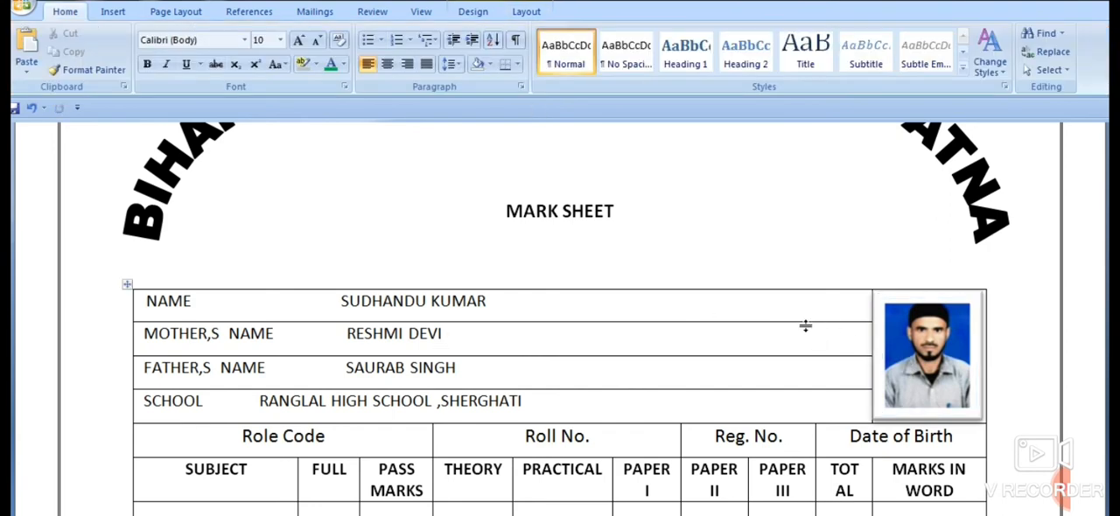
- Enter the student's date of birth on a new line below the Date of Birth heading
scroll(804, 324, "down", 3)
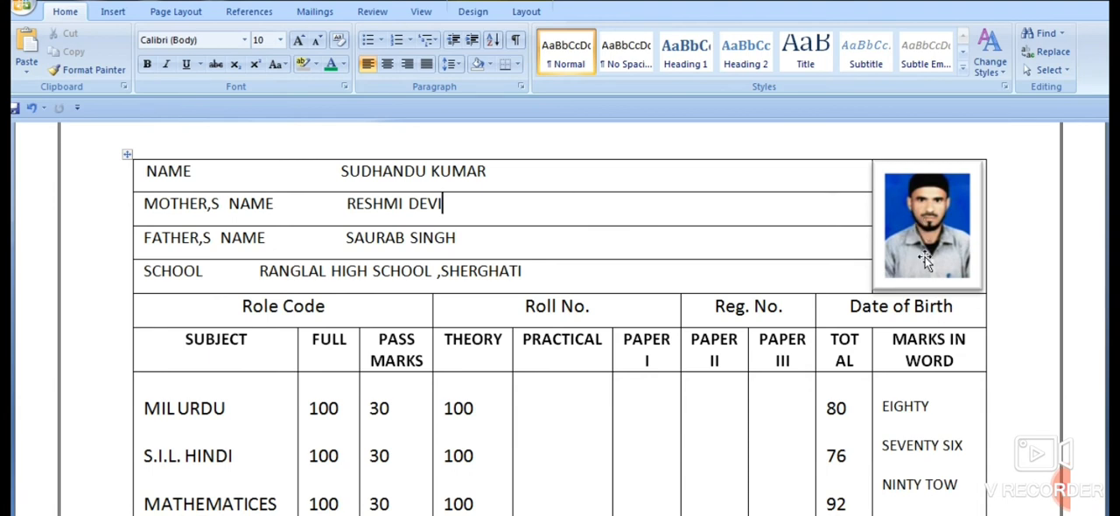
left_click(952, 306)
key("Return")
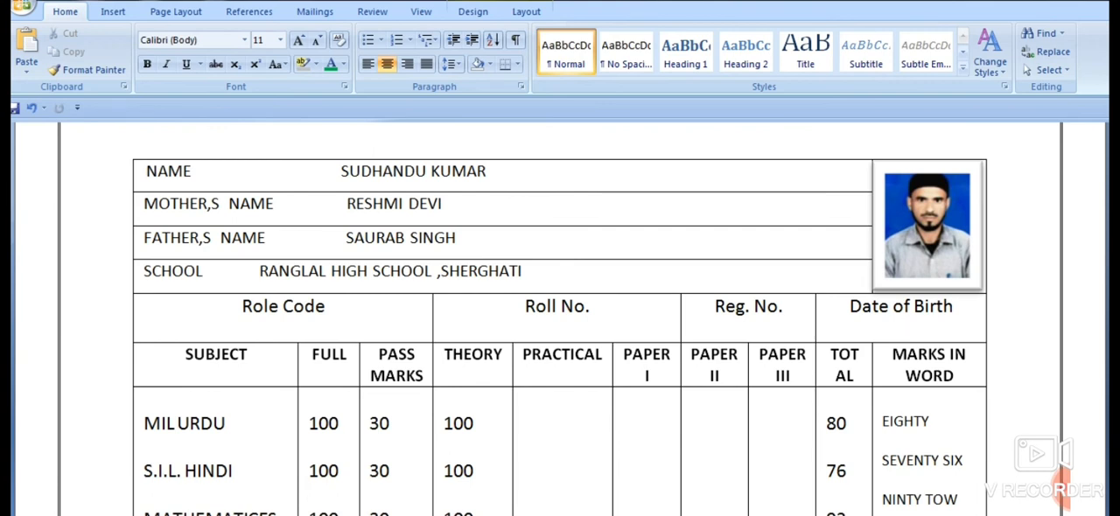
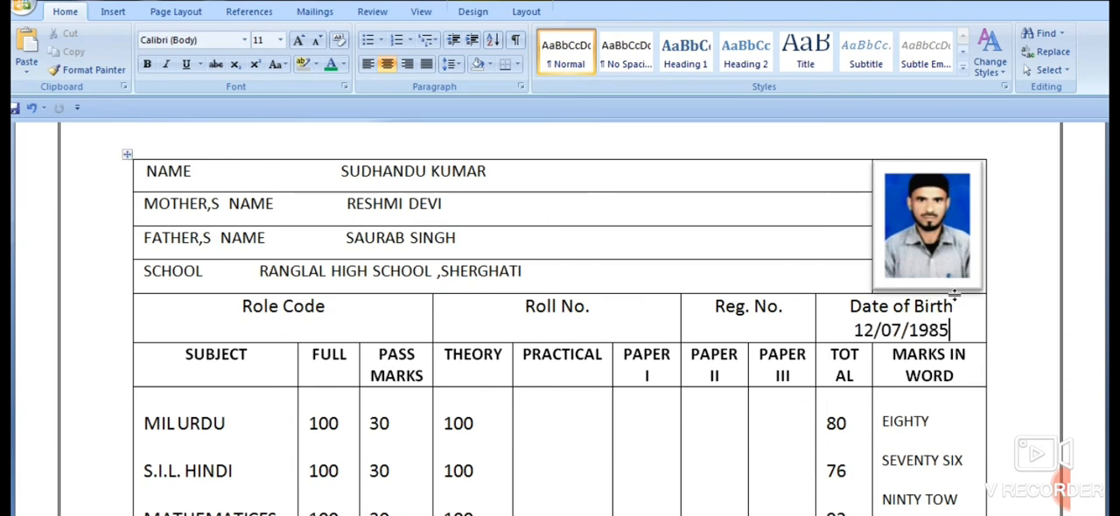
left_click(1033, 252)
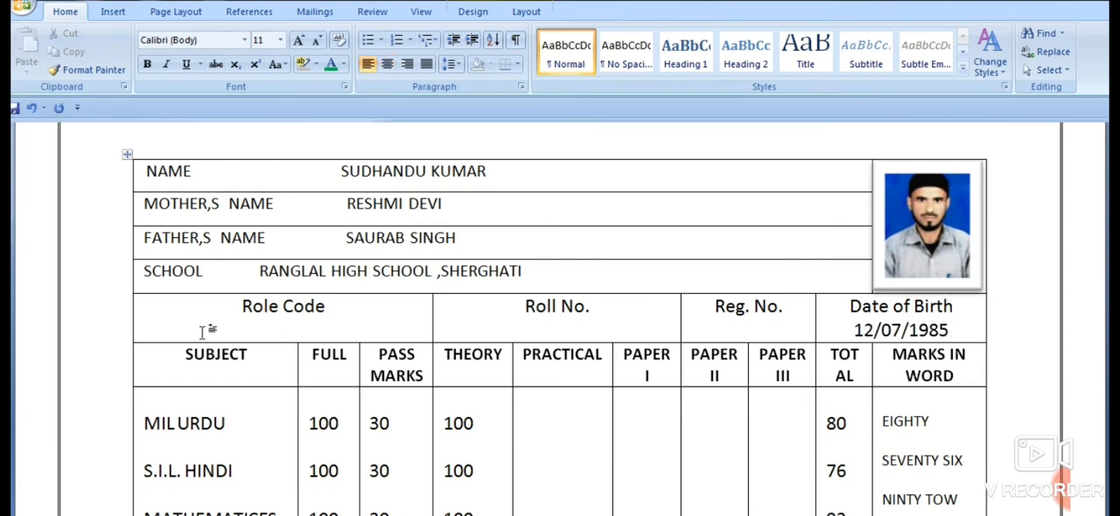
- Reduce the text size of the table rows from the SUBJECT heading row through the SOCICAL SCIENCE marks by two increments
left_click_drag(153, 343, 153, 343)
scroll(175, 363, "down", 1)
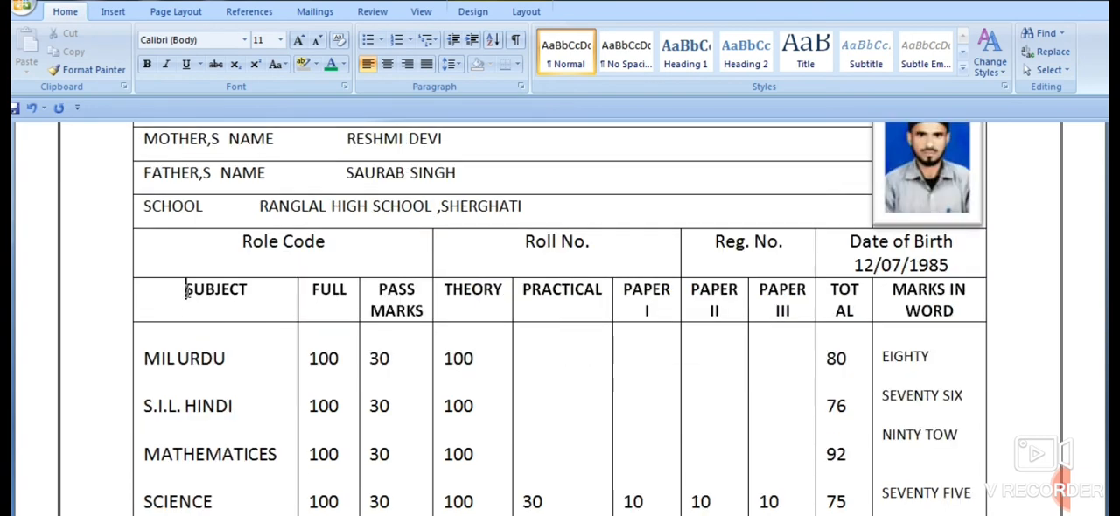
left_click_drag(185, 285, 936, 368)
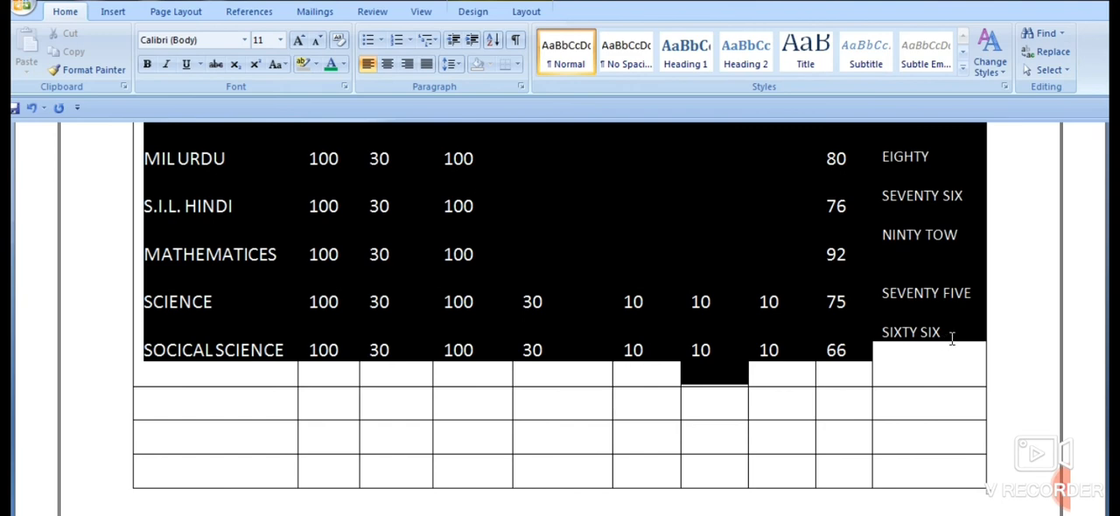
scroll(1004, 314, "up", 2)
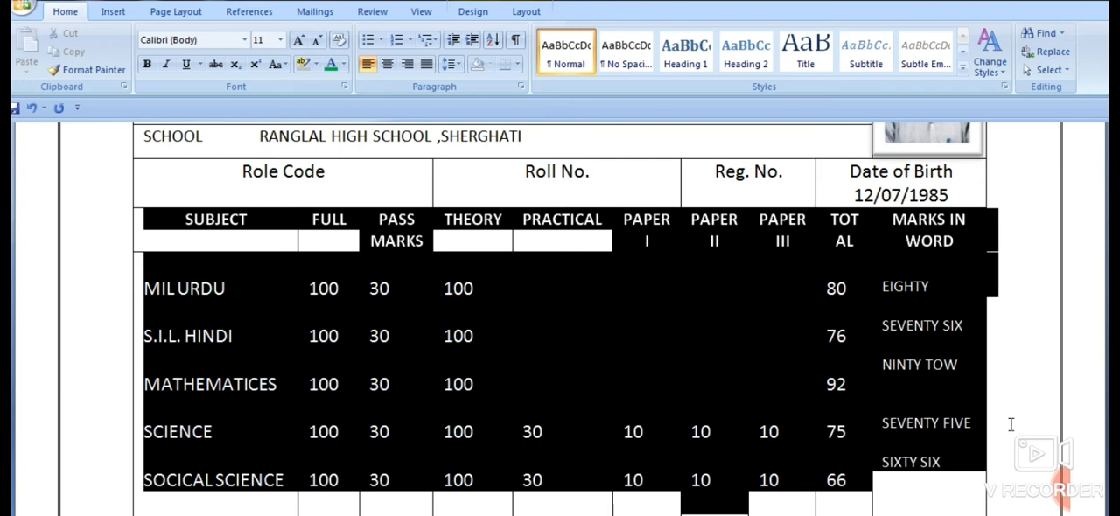
scroll(927, 398, "down", 6)
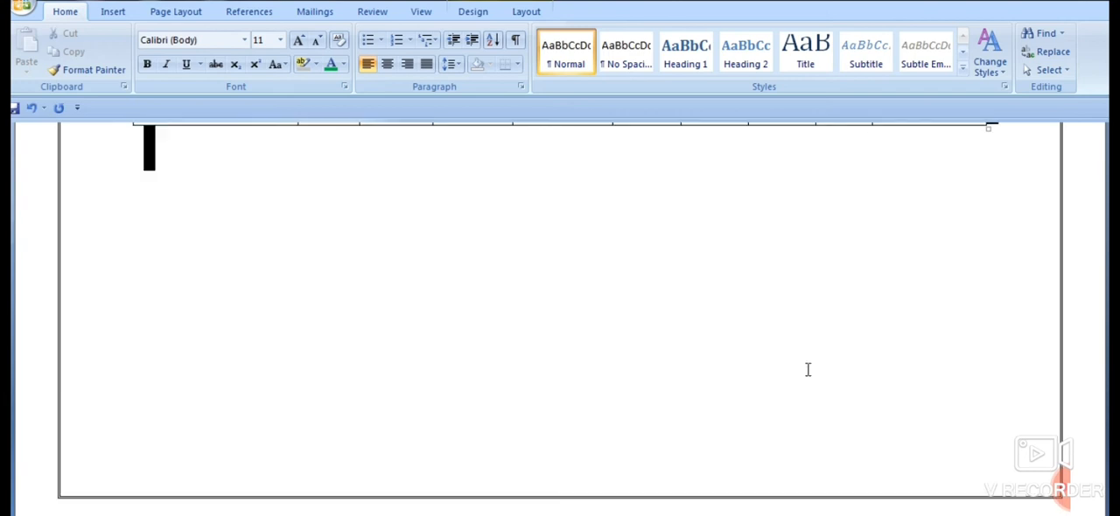
scroll(564, 371, "up", 5)
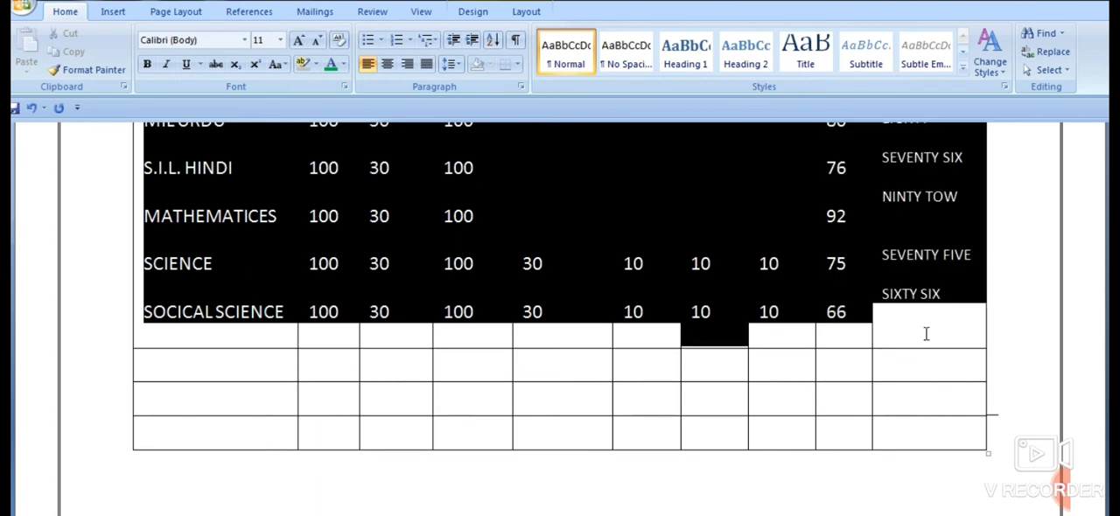
left_click_drag(926, 339, 925, 337)
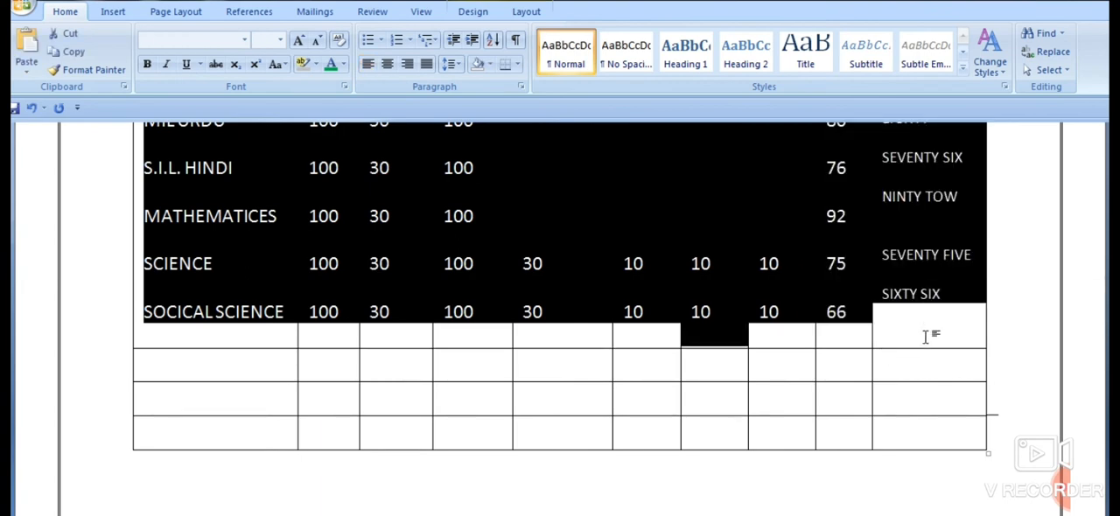
key("ctrl+[")
key("ctrl+[")
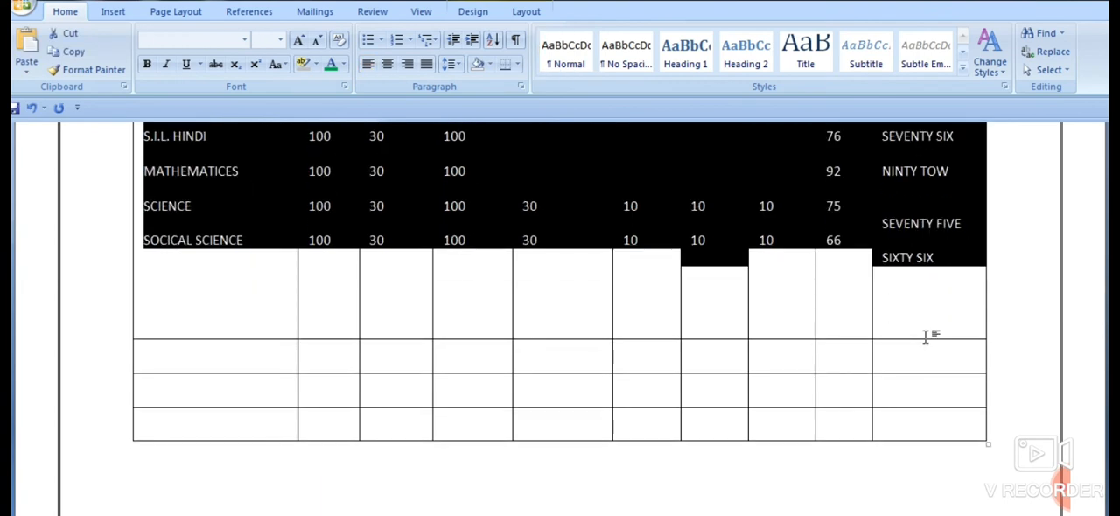
left_click(749, 360)
- Remove the blank line above SEVENTY FIVE and widen the TOTAL column so its heading fits on one line
scroll(875, 421, "up", 3)
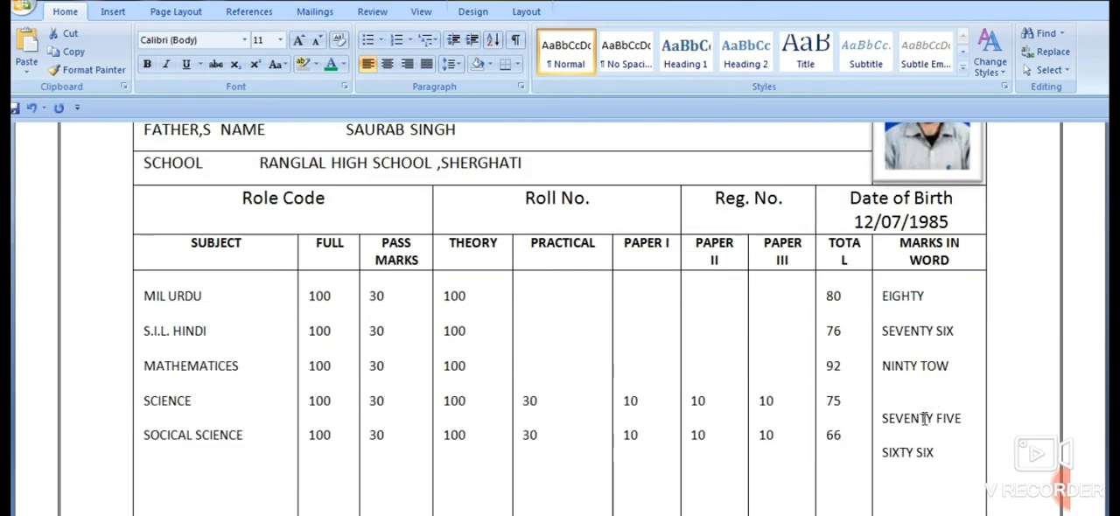
left_click(881, 418)
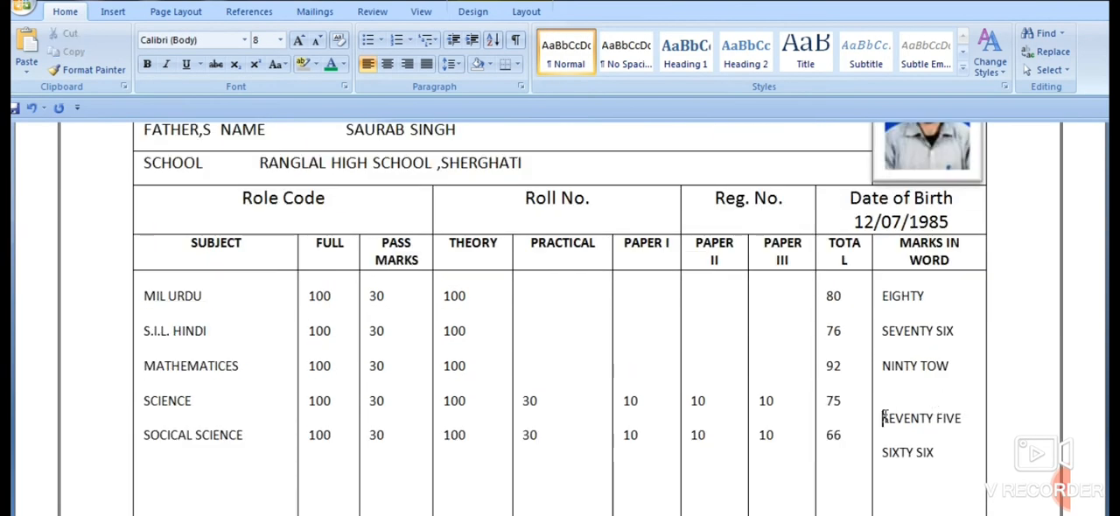
key("BackSpace")
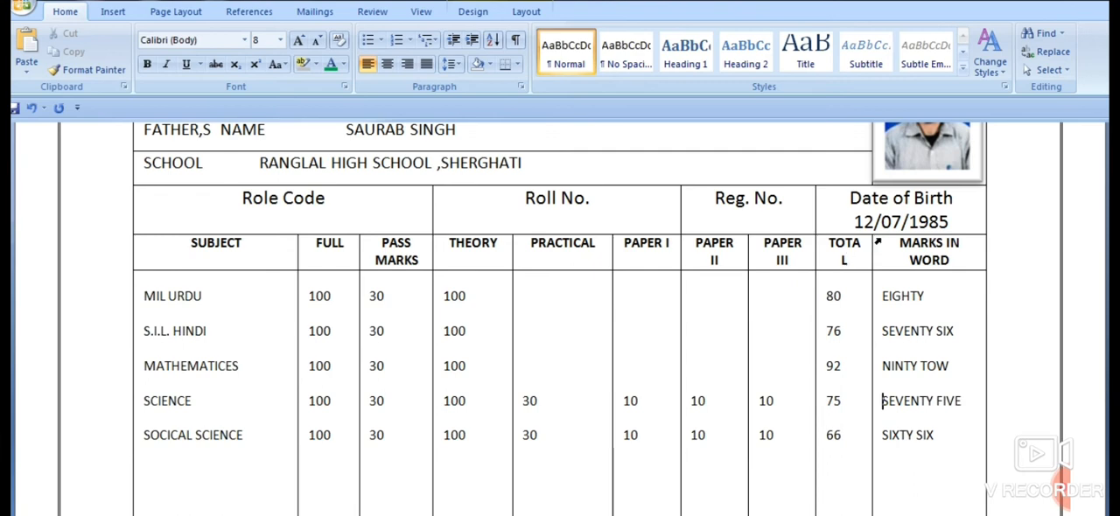
left_click_drag(872, 246, 881, 246)
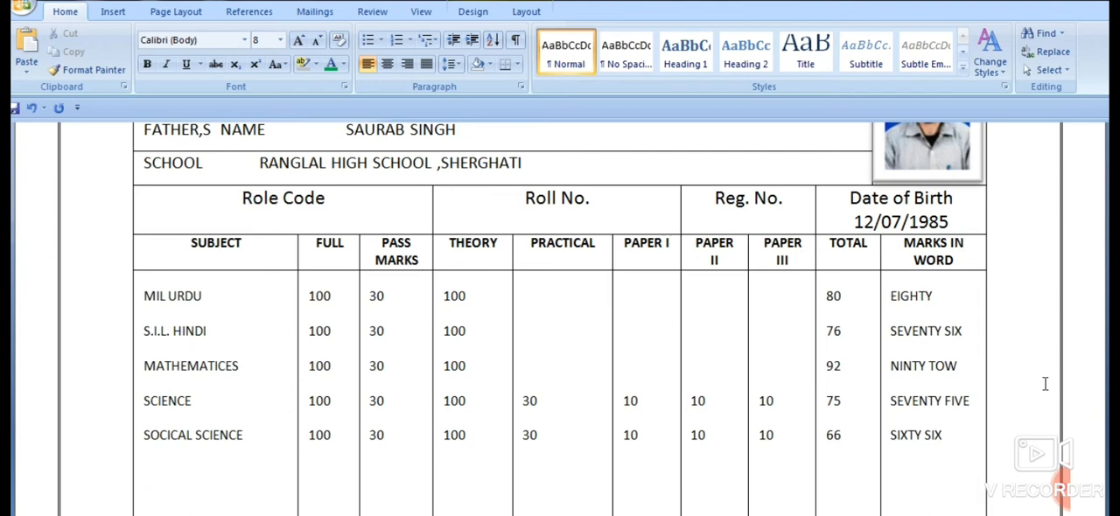
- Underline the MARK SHEET heading and enlarge it to 16 pt
scroll(854, 371, "up", 5)
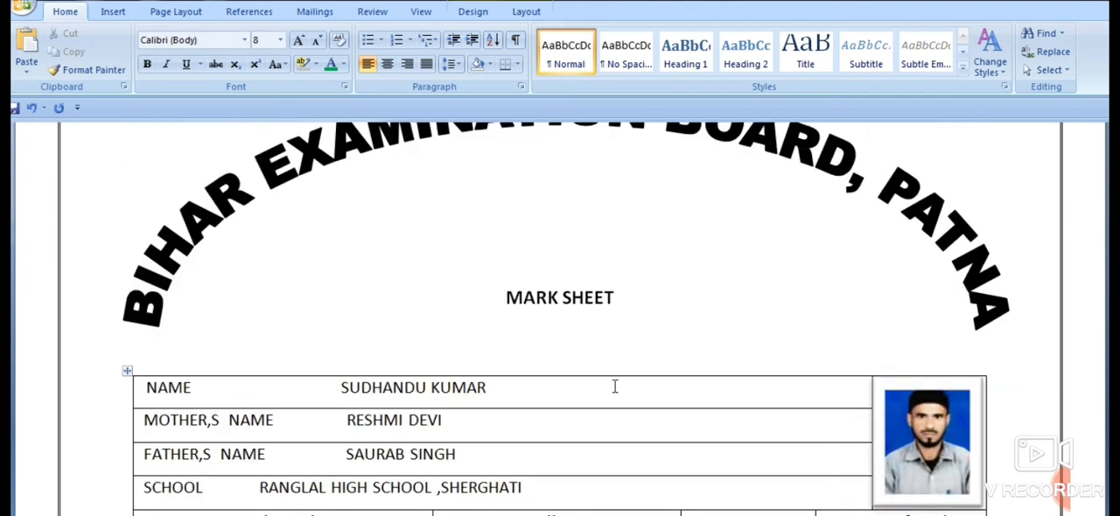
left_click_drag(505, 298, 626, 301)
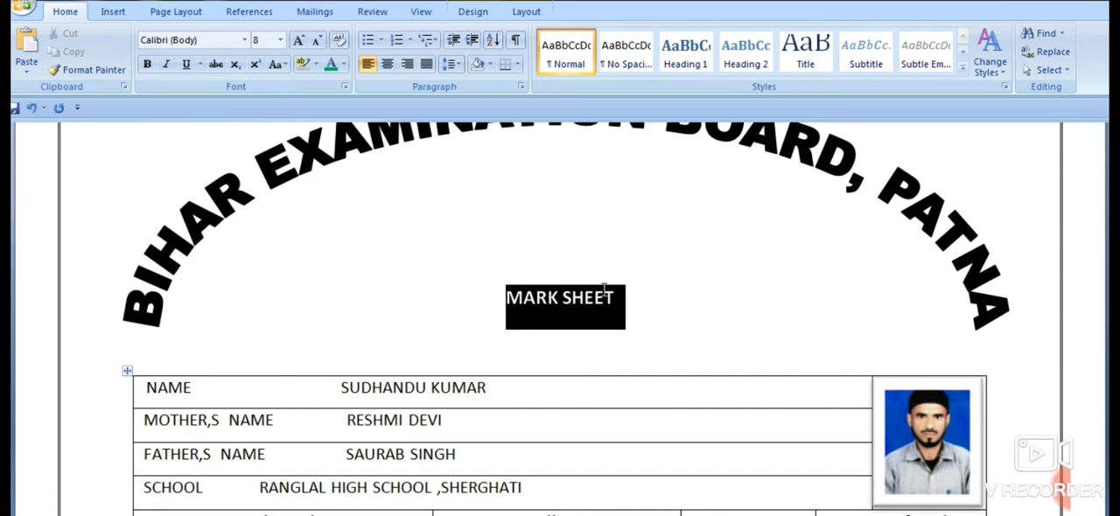
left_click(186, 64)
left_click(810, 312)
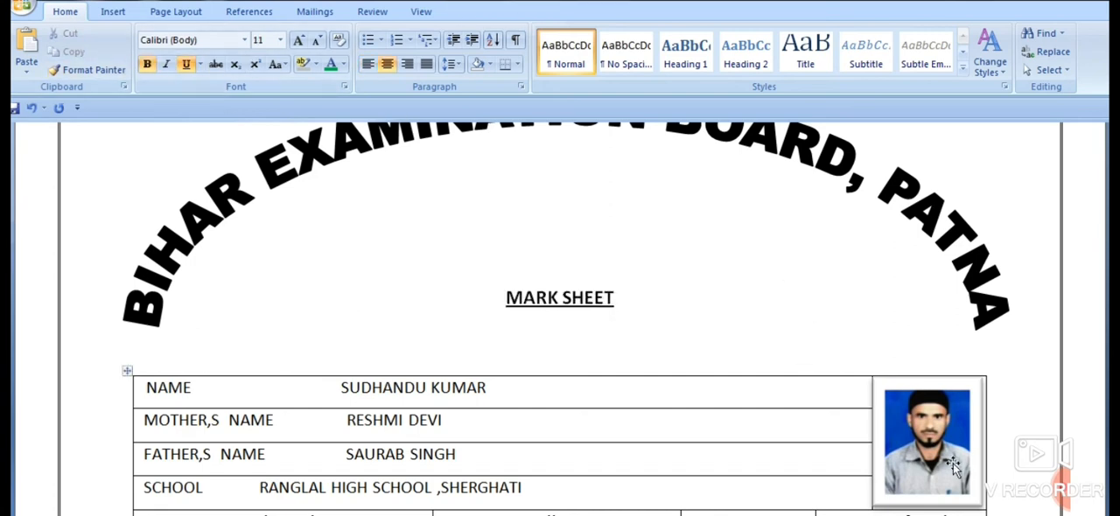
left_click_drag(506, 297, 625, 302)
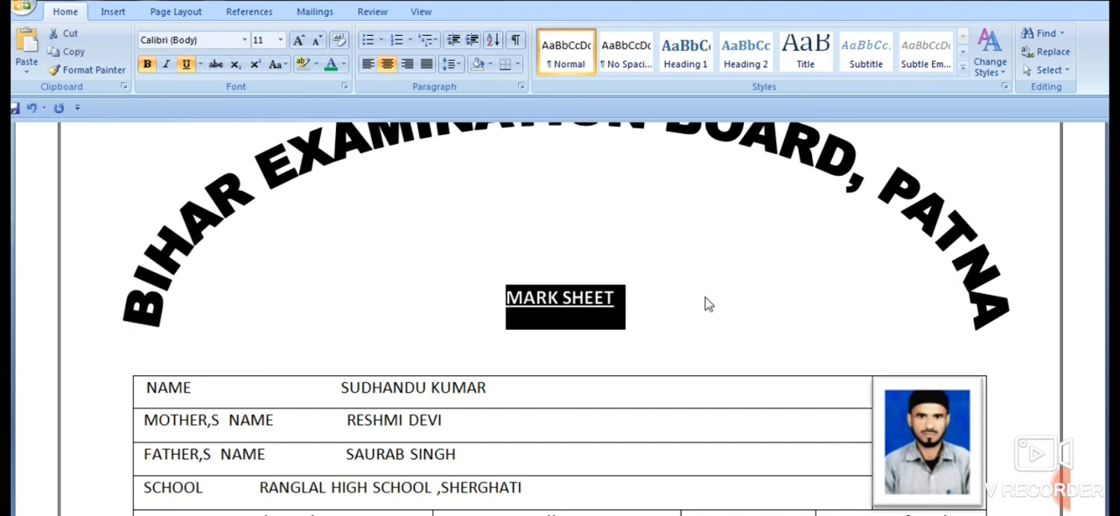
key("ctrl+shift+period")
key("ctrl+shift+period")
key("ctrl+shift+period")
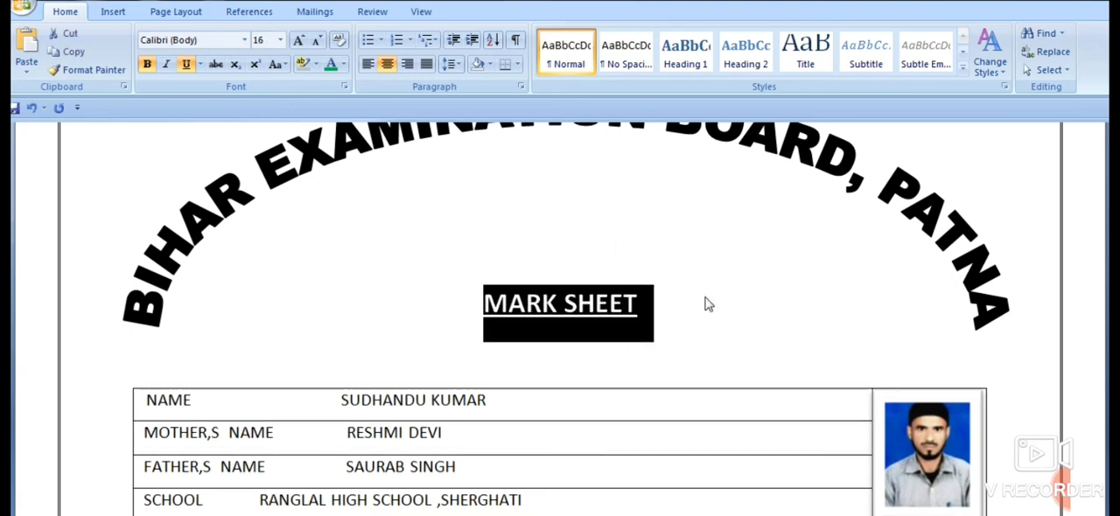
left_click(706, 289)
- Make the Role Code, Roll No., Reg. No. and Date of Birth row bold and enlarge it to 12 pt
scroll(717, 293, "down", 2)
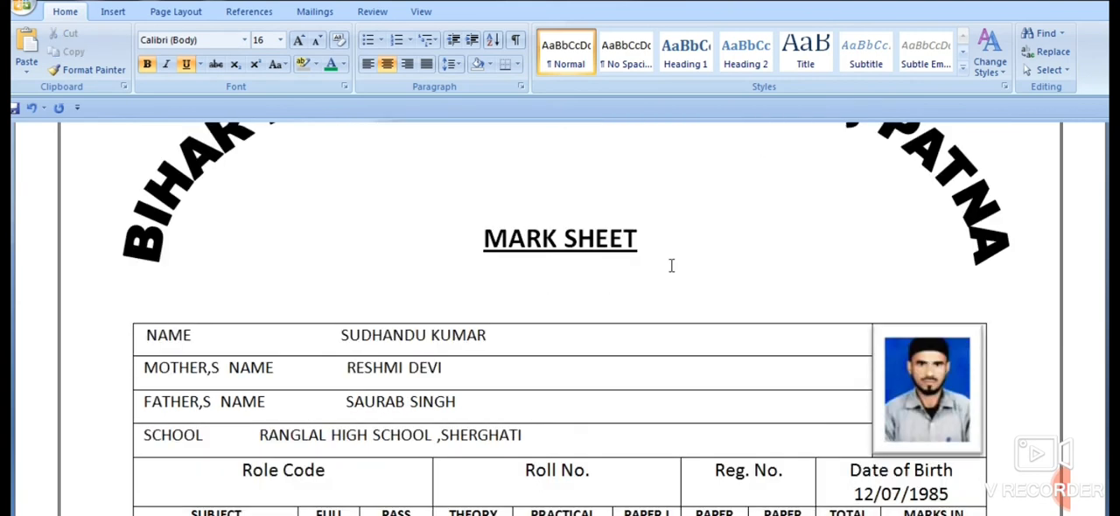
scroll(912, 319, "down", 2)
scroll(910, 322, "down", 4)
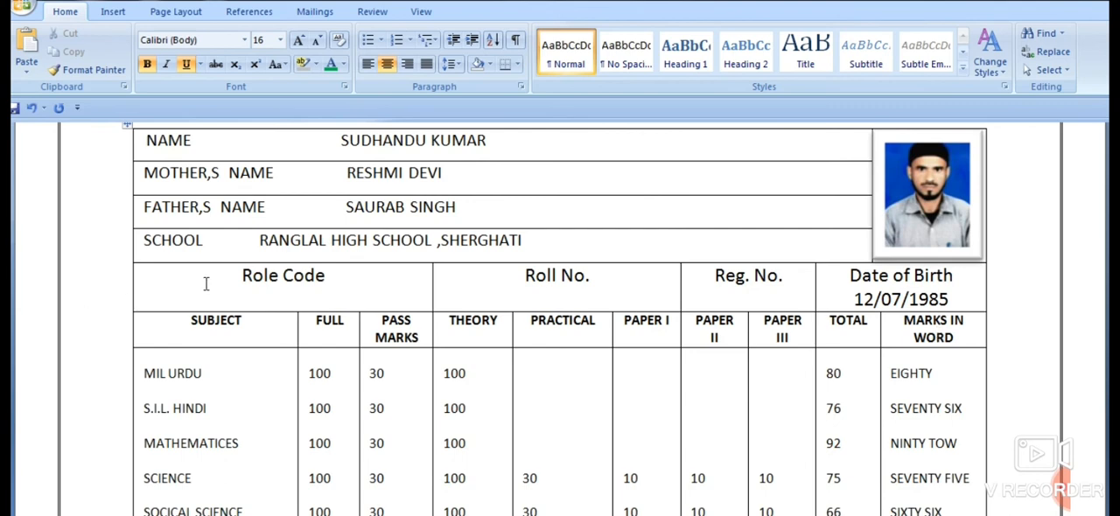
left_click_drag(207, 280, 875, 310)
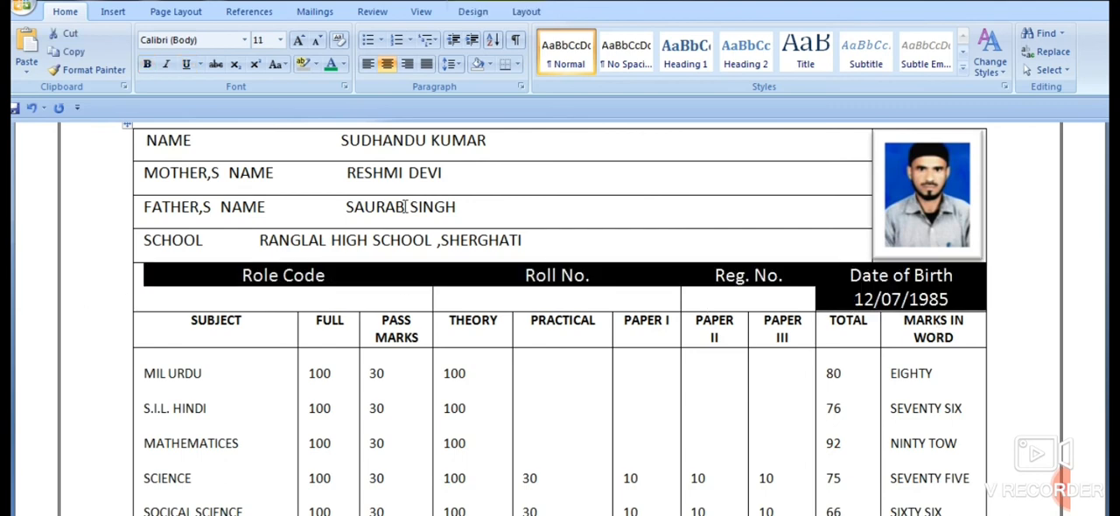
left_click(147, 63)
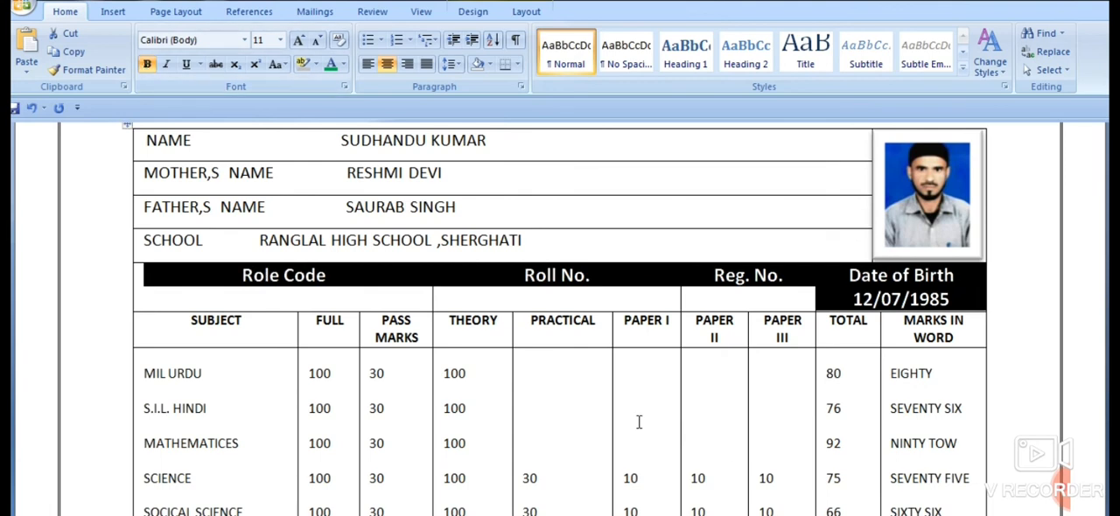
key("ctrl+shift+period")
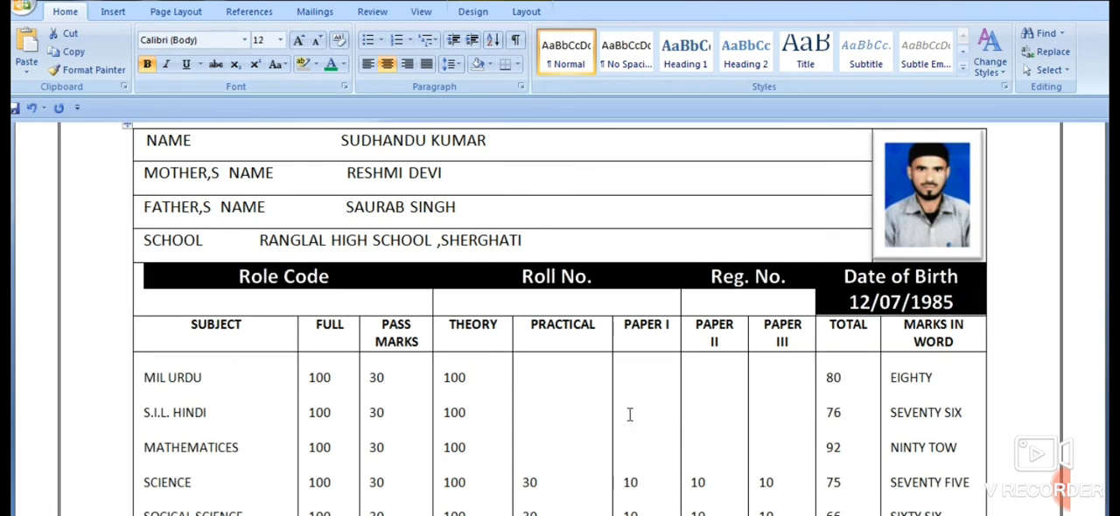
left_click(736, 402)
- Merge the cells of the first empty row below the marks, from the SUBJECT column through the TOTAL column
scroll(893, 386, "down", 5)
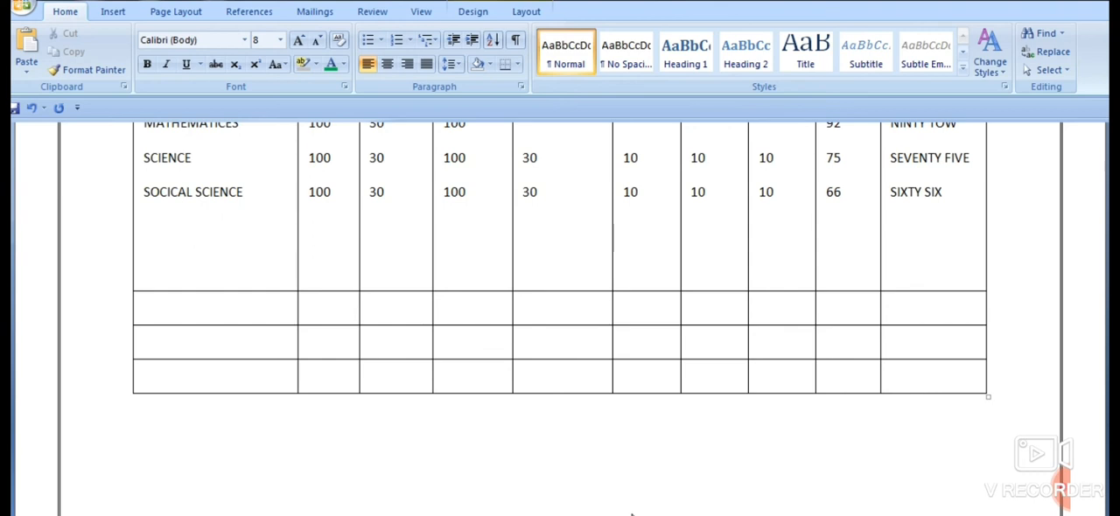
left_click_drag(259, 305, 819, 308)
right_click(786, 303)
right_click(785, 304)
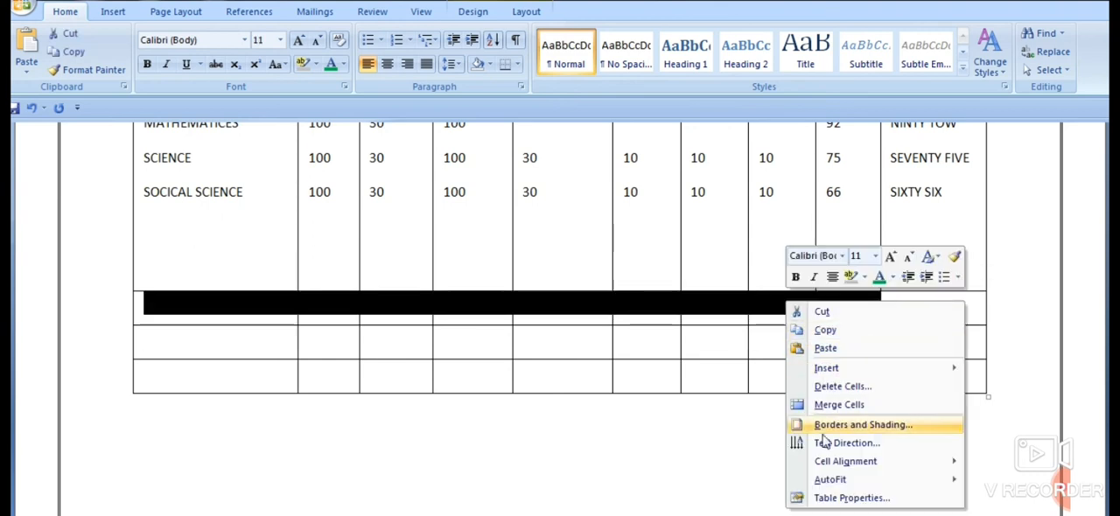
left_click(793, 405)
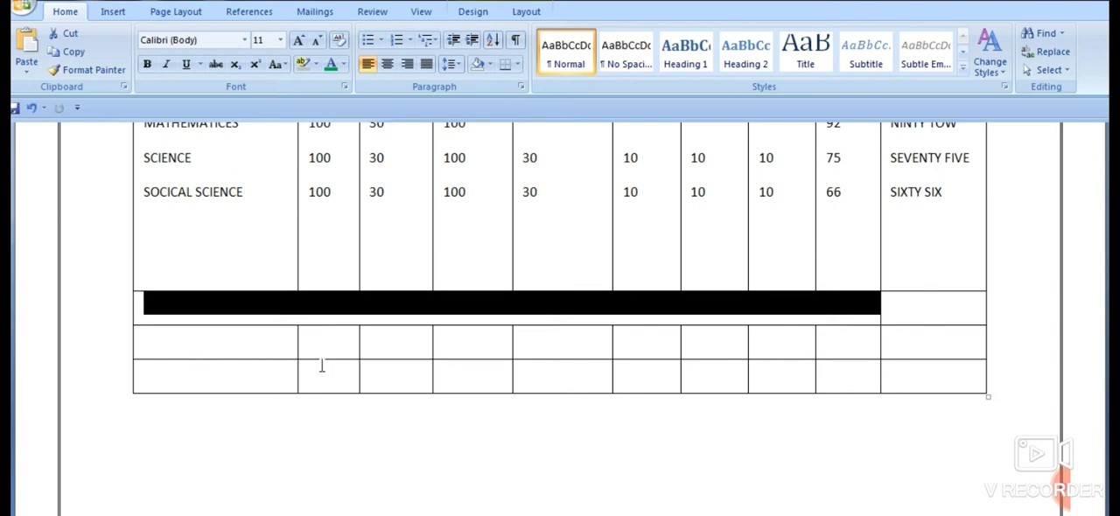
- Merge the last two rows' cells vertically in each of the FULL, PASS MARKS and THEORY columns
mouse_move(321, 366)
left_mouse_down()
mouse_move(338, 350)
mouse_move(325, 362)
left_mouse_up()
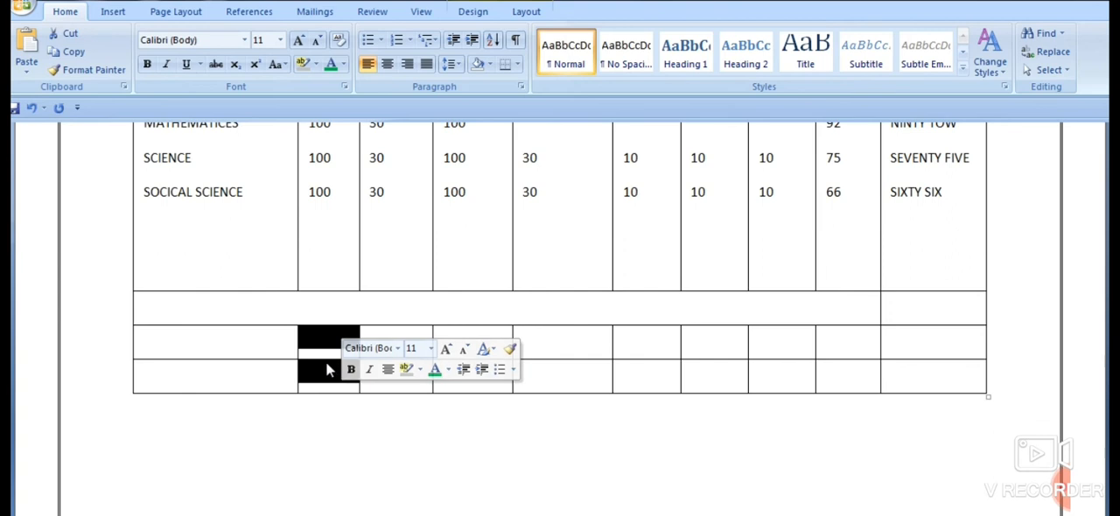
right_click(325, 361)
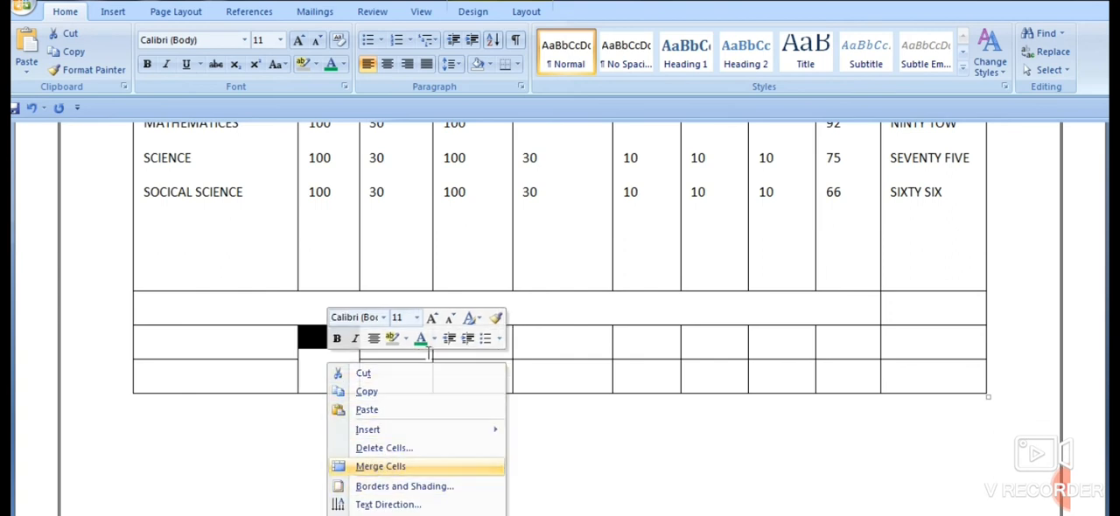
key("Return")
right_click(400, 374)
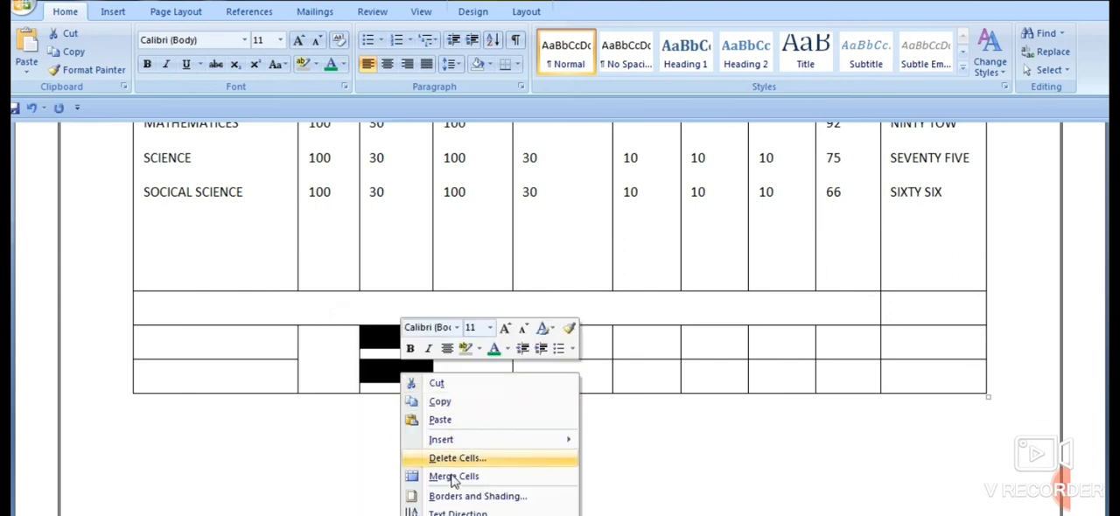
key("Return")
left_click_drag(440, 333, 462, 375)
right_click(461, 372)
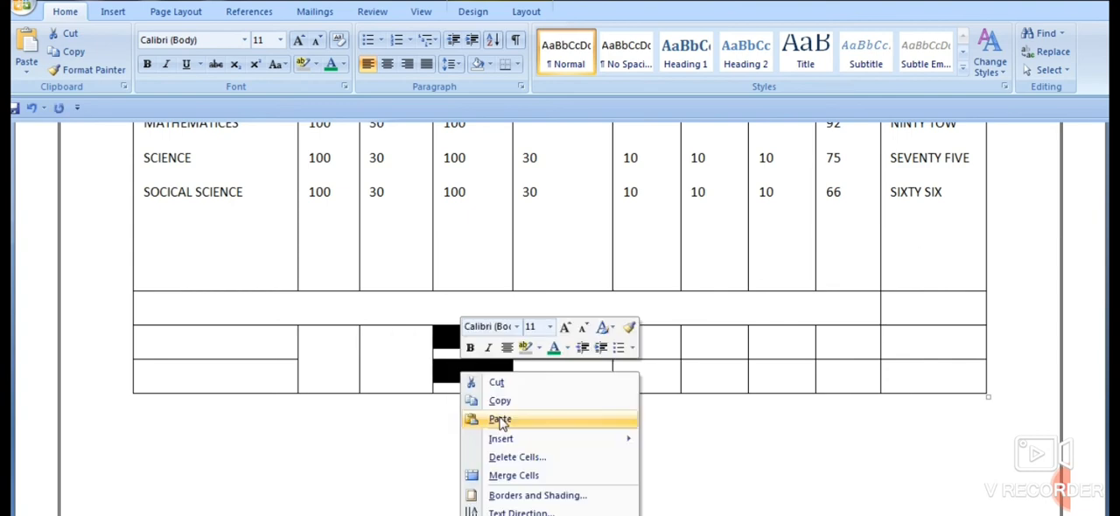
left_click(495, 475)
- Merge the last two rows' cells vertically in the PRACTICAL column and in the PAPER I column
left_click_drag(528, 337, 540, 397)
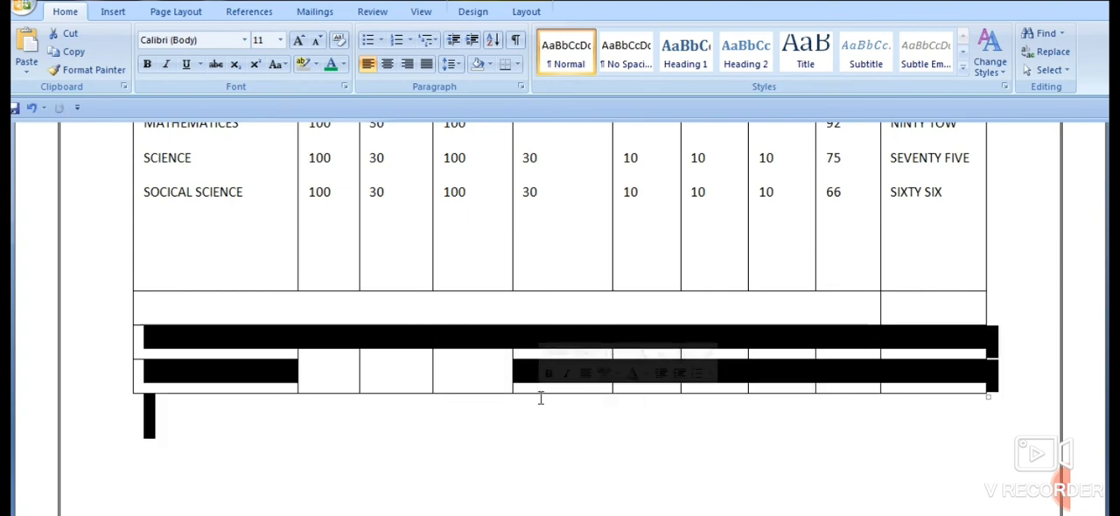
left_click(540, 397)
left_click(536, 342)
left_click_drag(535, 342, 540, 366)
right_click(538, 365)
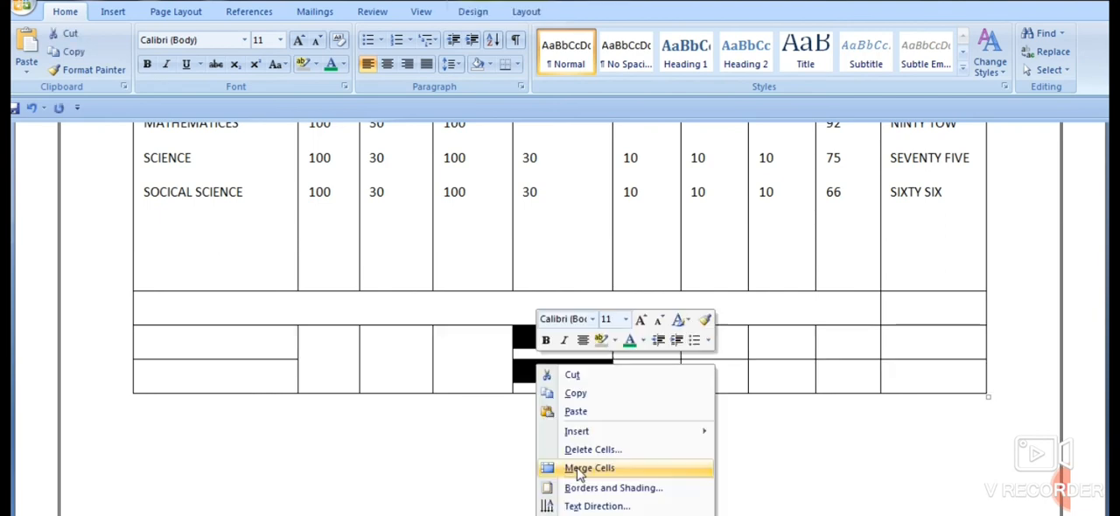
left_click(578, 472)
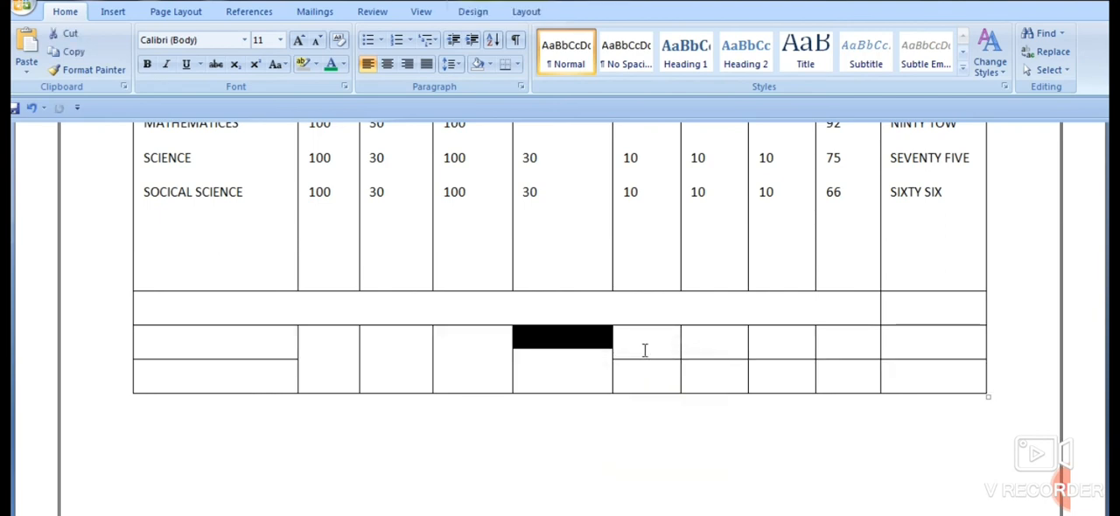
left_click_drag(645, 351, 653, 371)
right_click(652, 372)
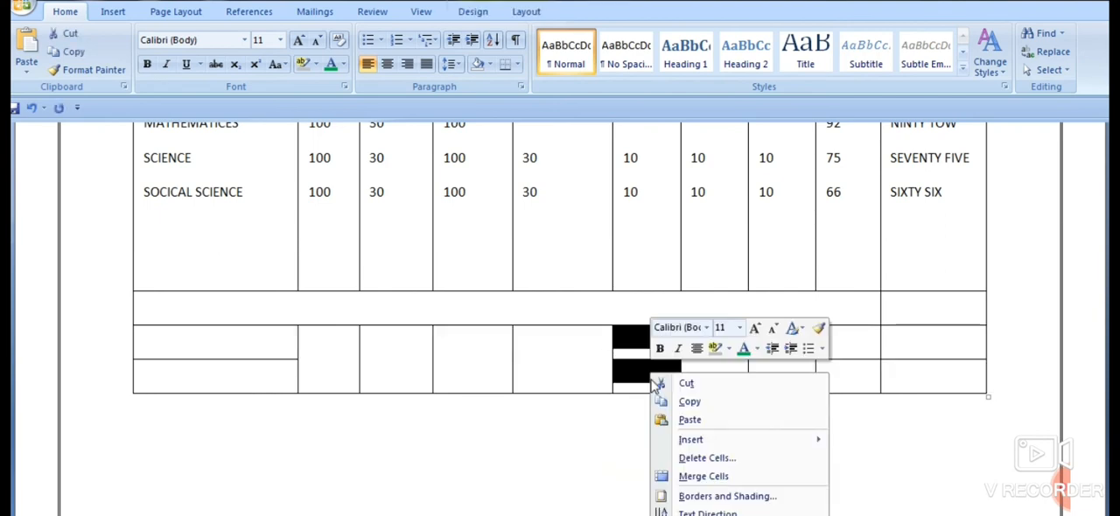
left_click(688, 476)
- Merge the last two rows' cells vertically in the PAPER II column and in the PAPER III column
left_click_drag(719, 355, 723, 373)
right_click(723, 373)
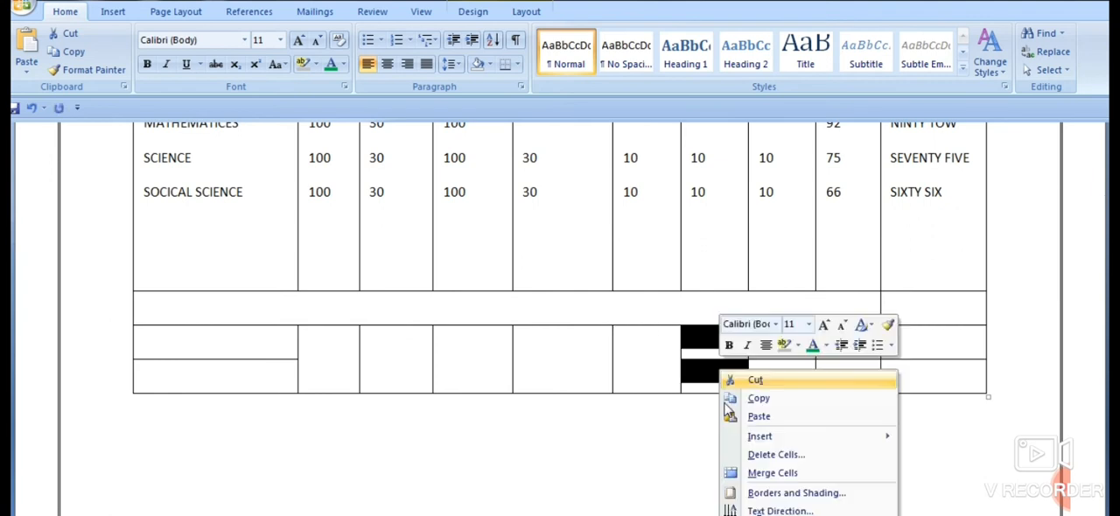
left_click(757, 476)
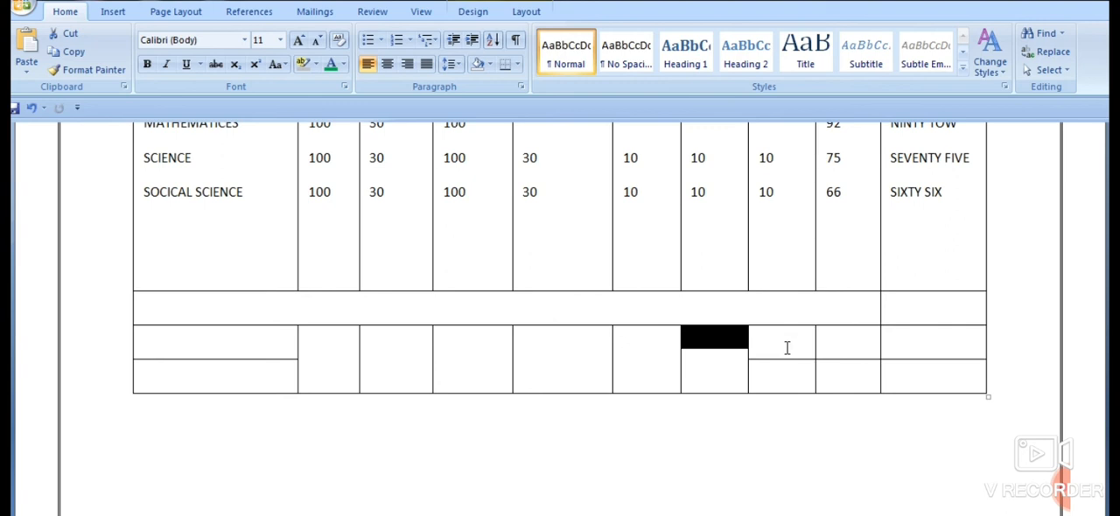
left_click_drag(788, 348, 792, 374)
right_click(791, 373)
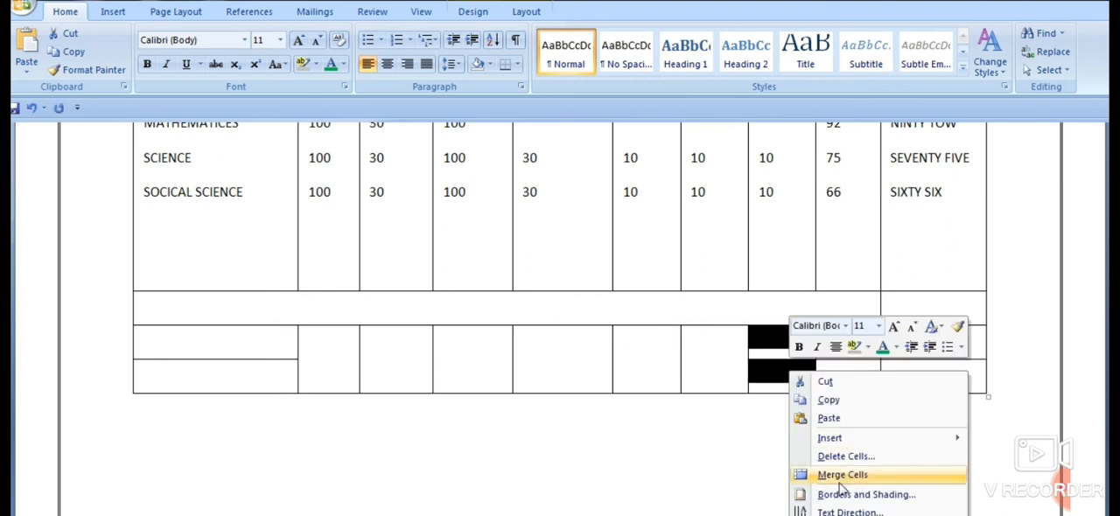
left_click(835, 477)
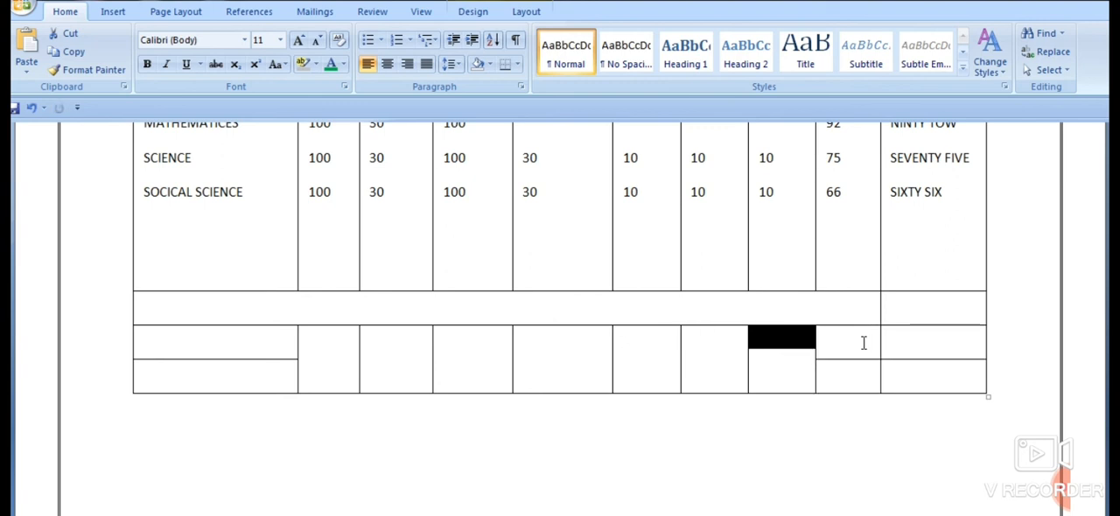
- Merge the last two rows' cells in the TOTAL column and the last three rows' cells in the MARKS IN WORD column
left_click_drag(862, 343, 864, 367)
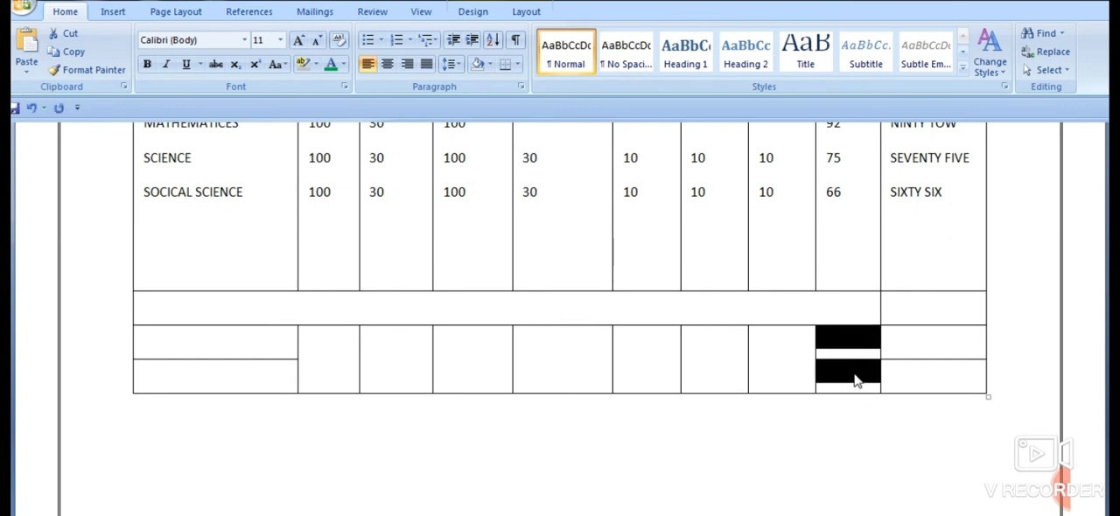
right_click(856, 380)
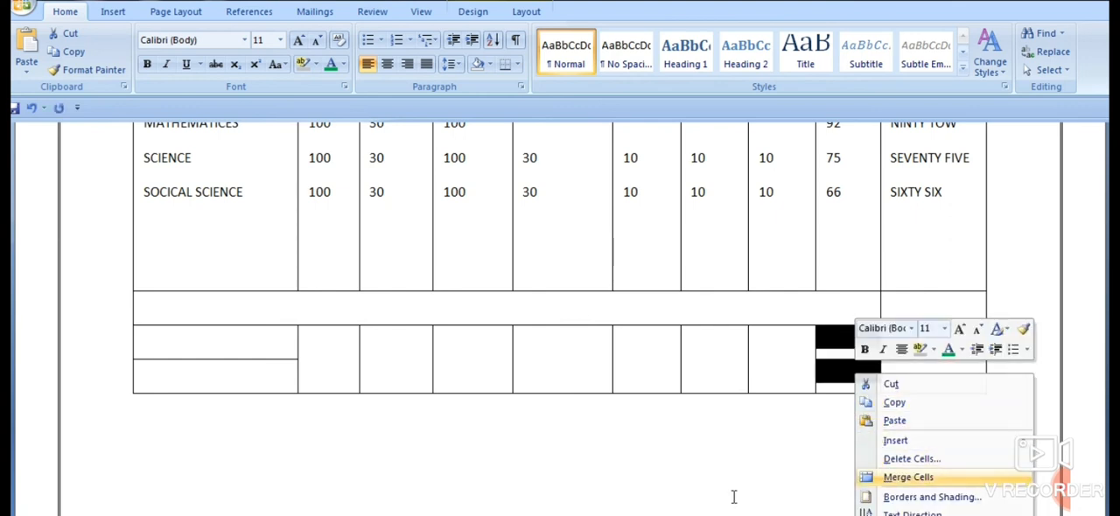
key("Return")
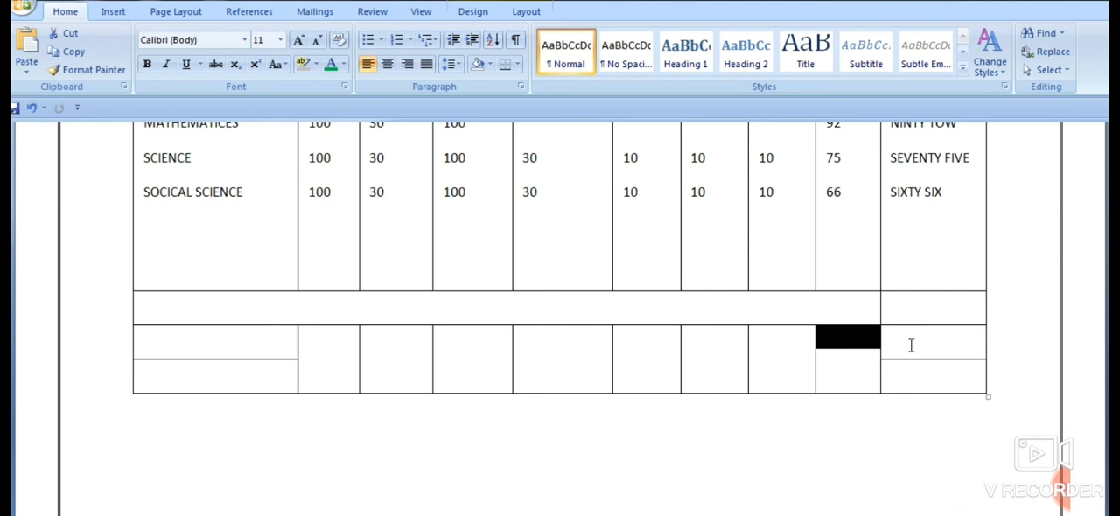
left_click_drag(915, 318, 930, 382)
right_click(928, 382)
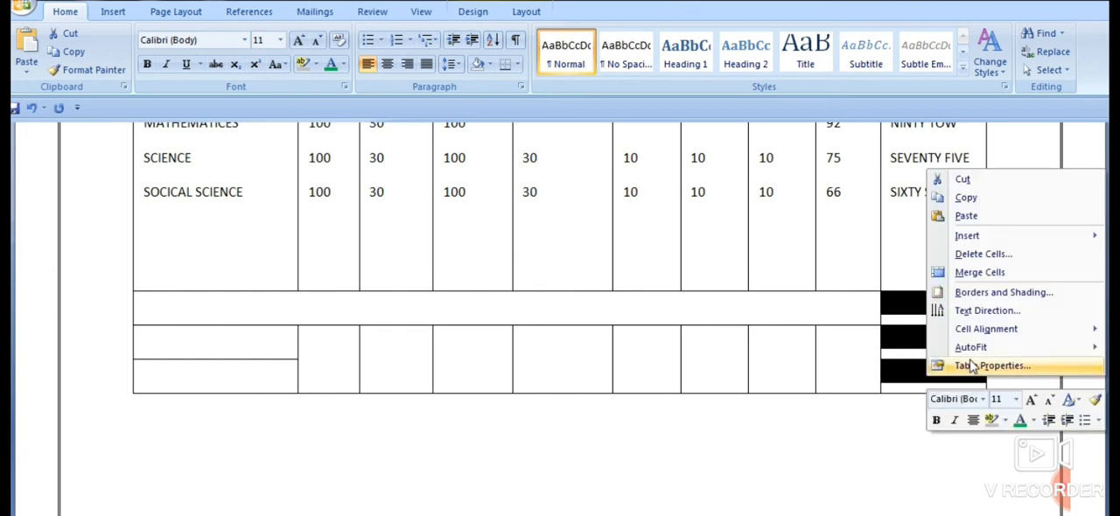
left_click(971, 272)
left_click(865, 444)
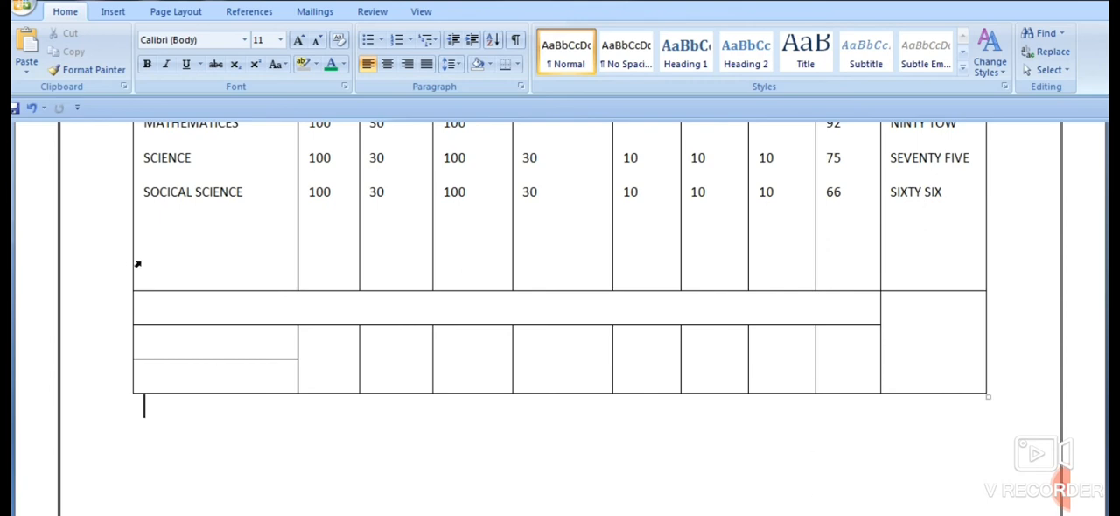
- Enter TOTAL in the wide merged row below the marks, with 500 under FULL and 150 under PASS MARKS
left_click(286, 304)
left_click(302, 298)
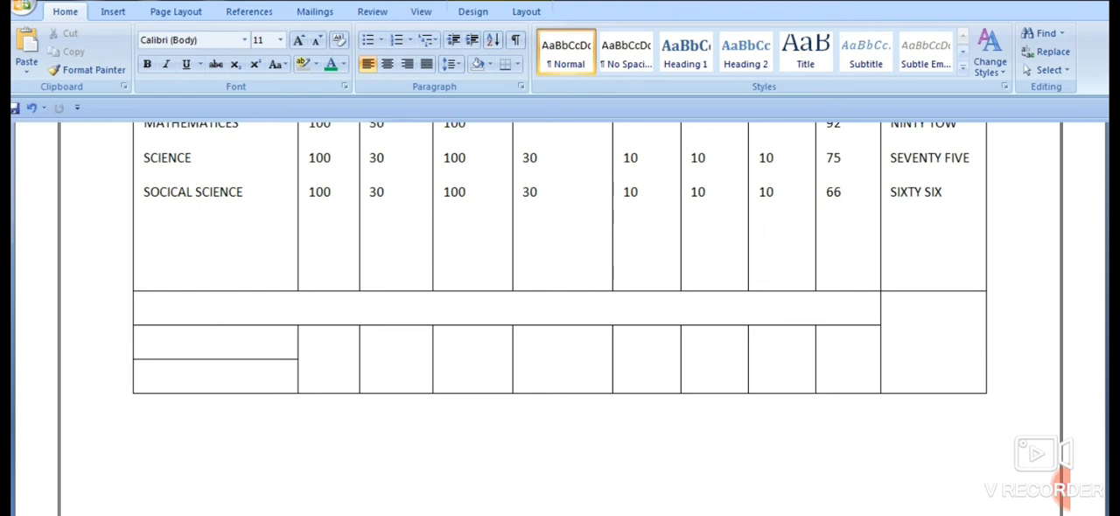
type("TOTAL     500")
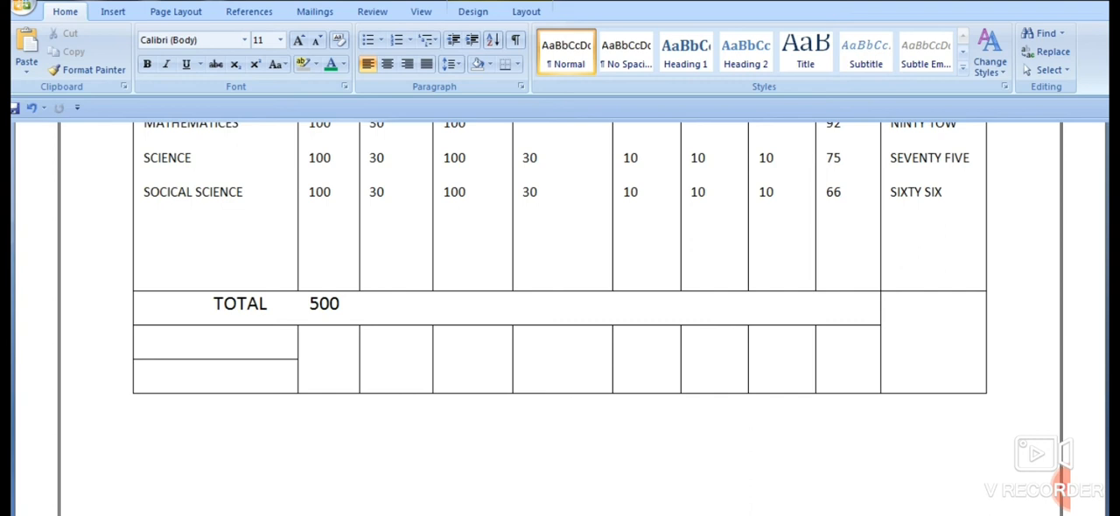
type("150")
key("Tab")
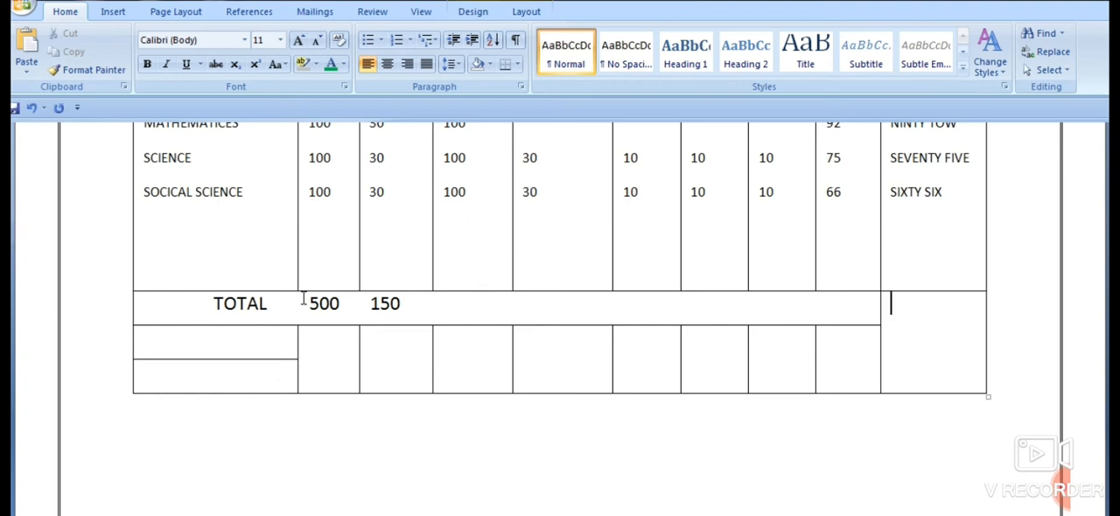
- Add the label AGGREGATE in the same merged row, towards the end near the TOTAL column
left_click(412, 306)
type("AGG")
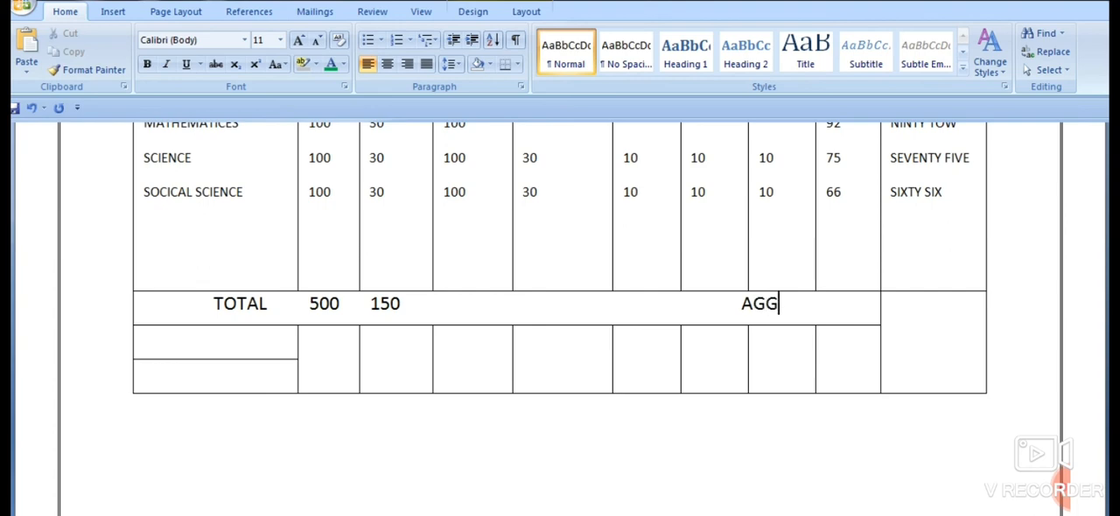
type("REGATE")
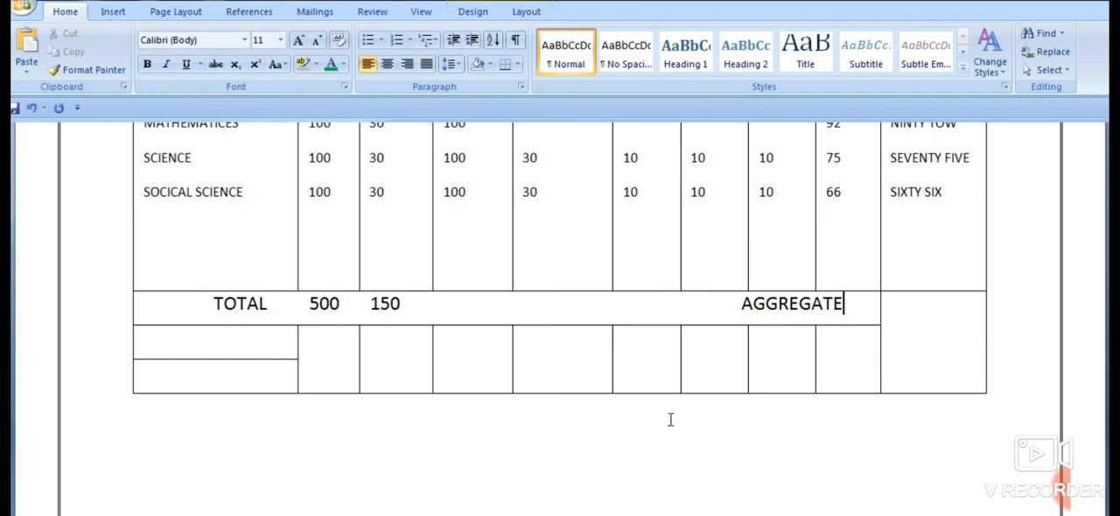
- Remove spaces before AGGREGATE so the word ends before the TOTAL column's edge
left_click(841, 350)
left_click(738, 308)
key("BackSpace")
key("BackSpace")
key("BackSpace")
key("BackSpace")
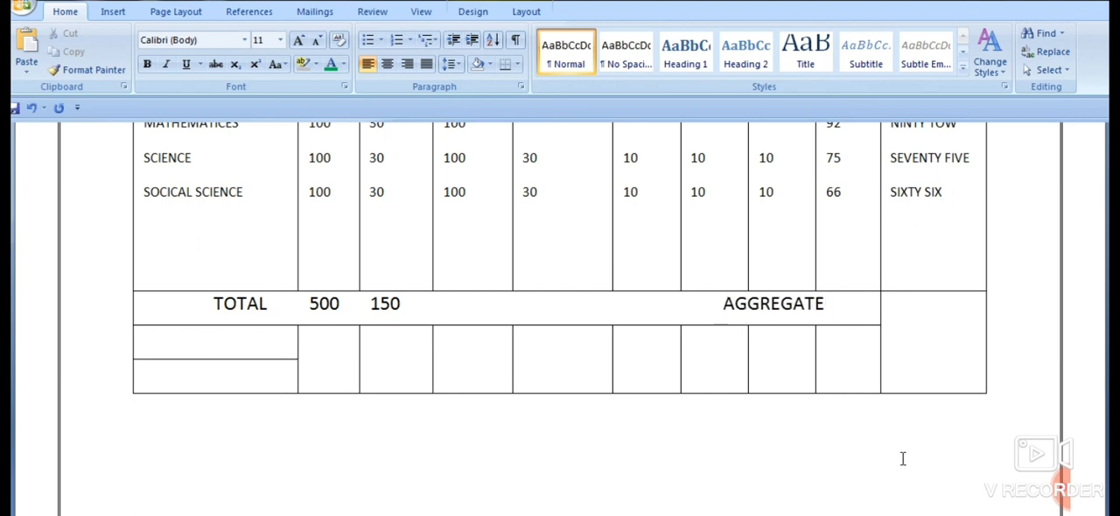
key("BackSpace")
key("BackSpace")
key("BackSpace")
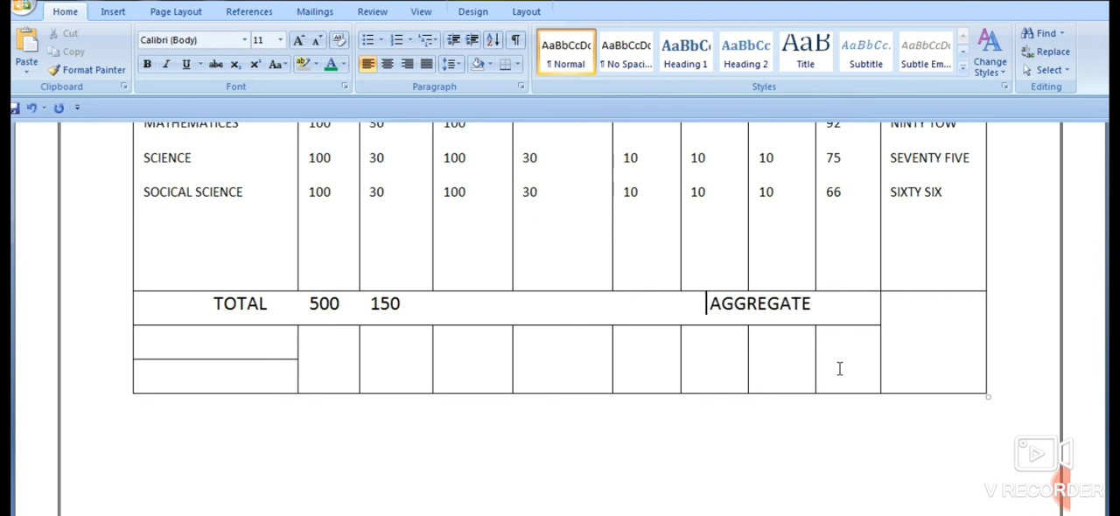
key("BackSpace")
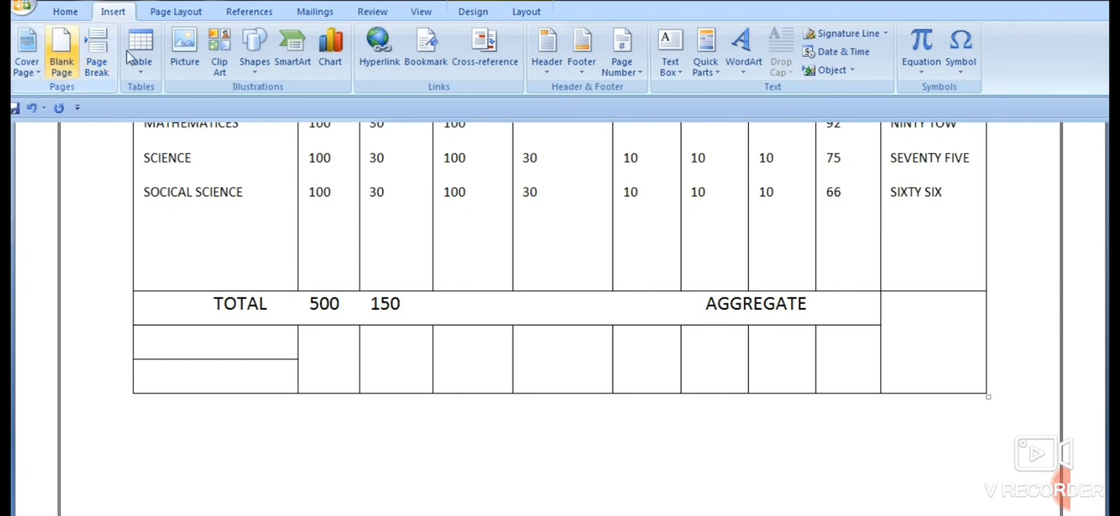
- Try drawing a vertical border after AGGREGATE with Draw Table, undoing each attempt
left_click(68, 12)
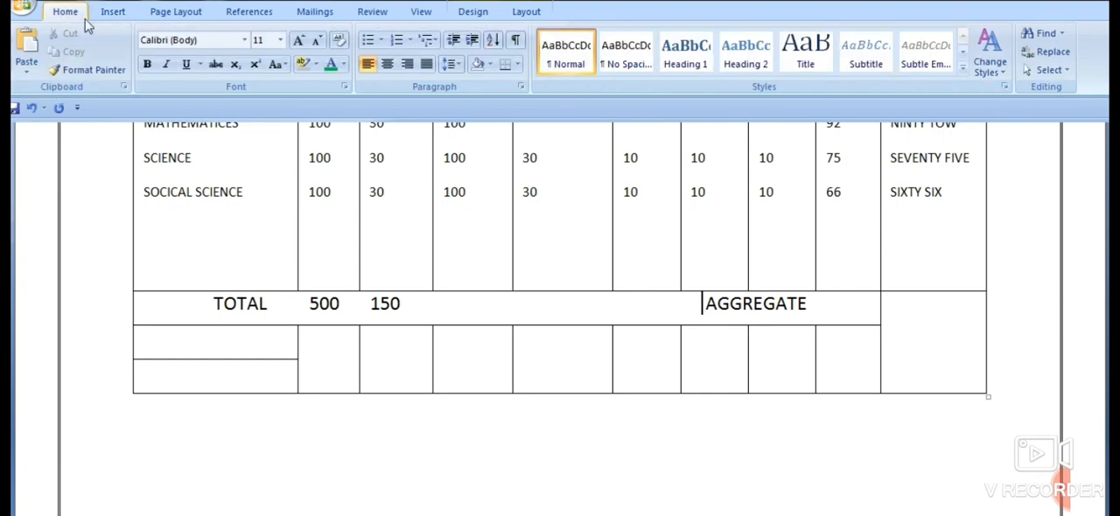
left_click(157, 12)
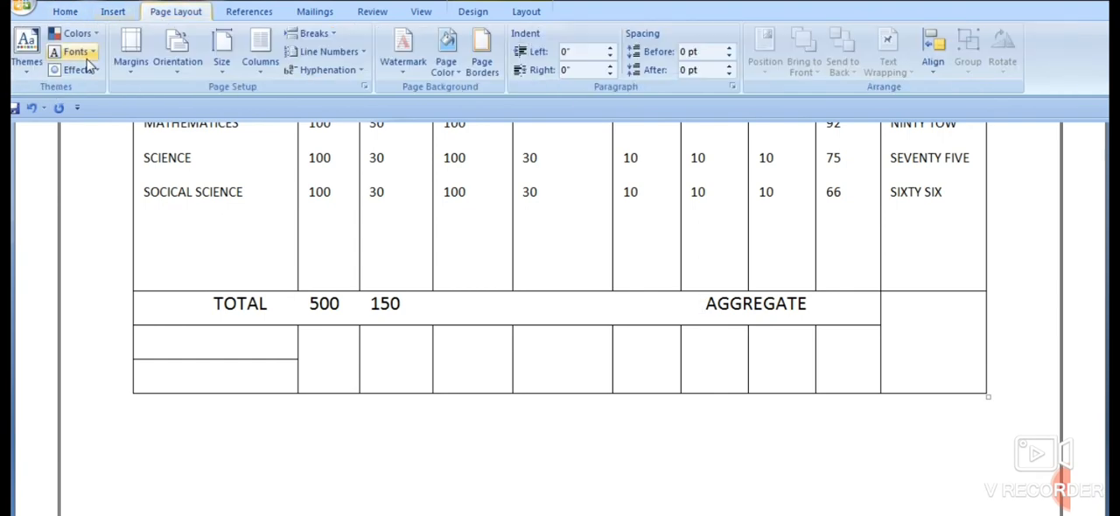
left_click(108, 12)
left_click(140, 51)
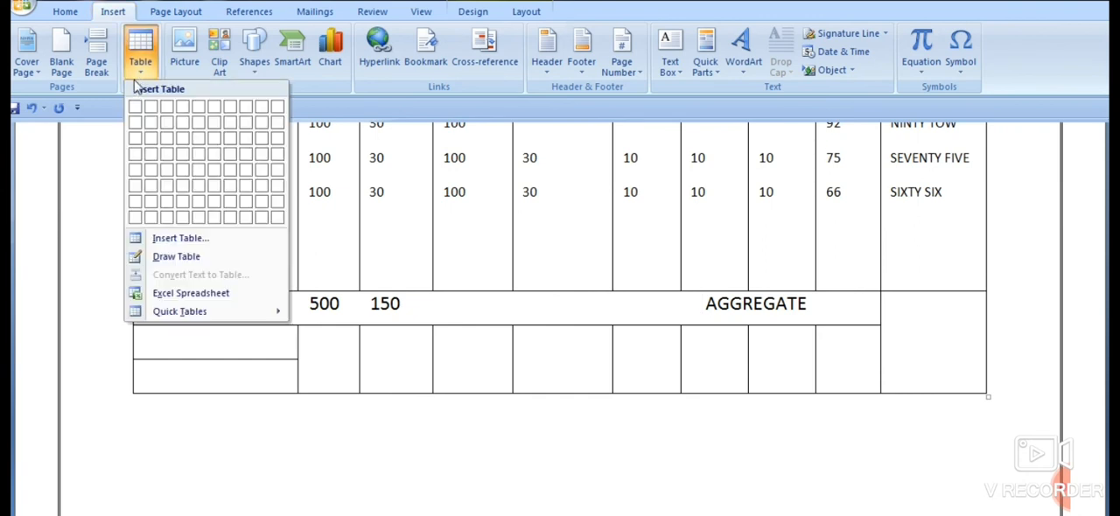
left_click(166, 257)
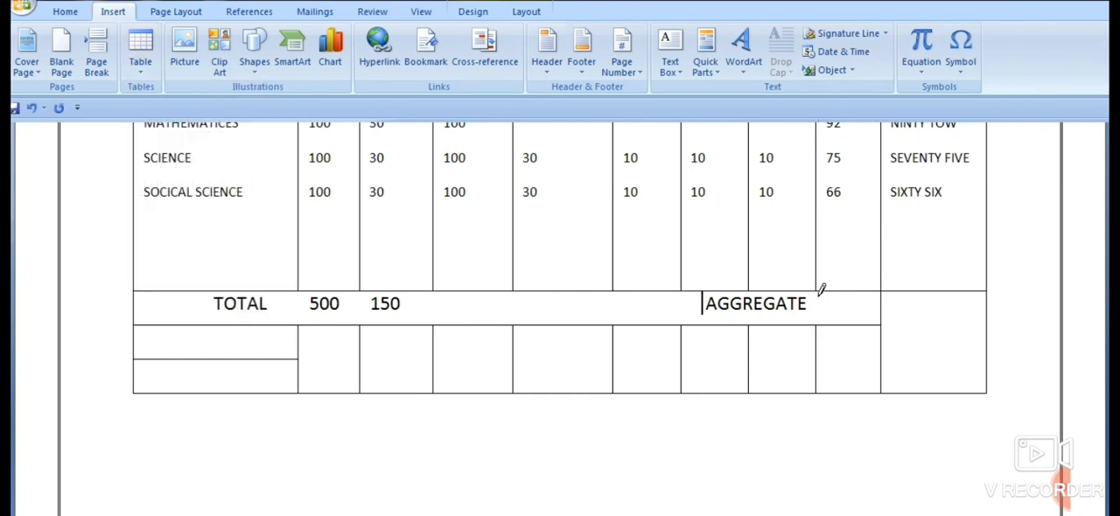
left_click_drag(817, 306, 817, 325)
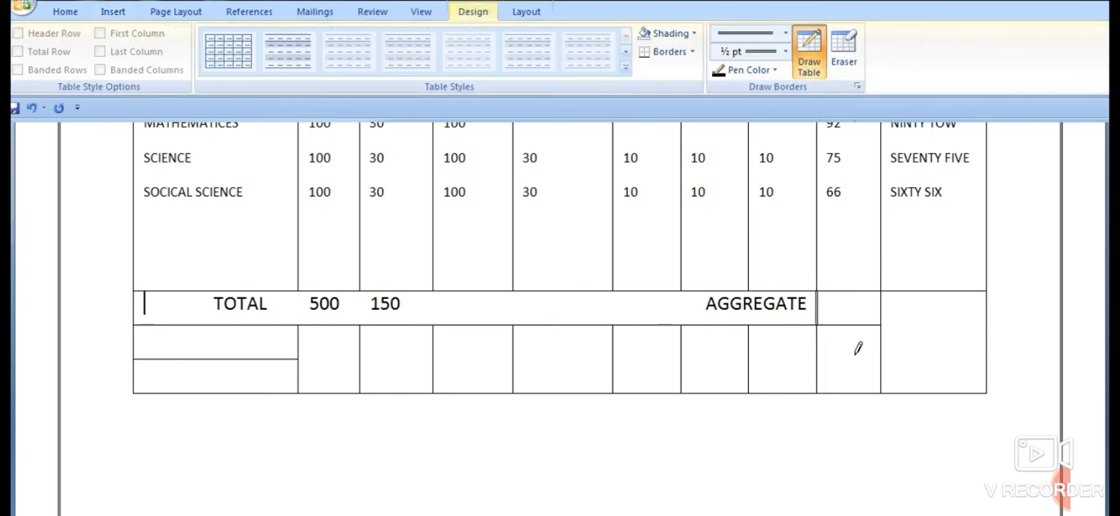
key("ctrl+z")
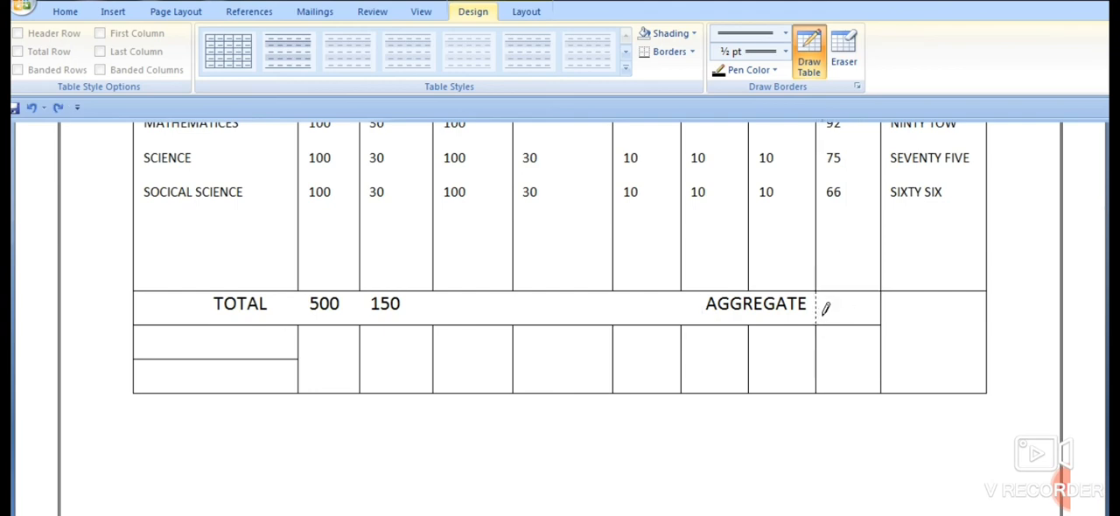
left_click_drag(817, 292, 817, 325)
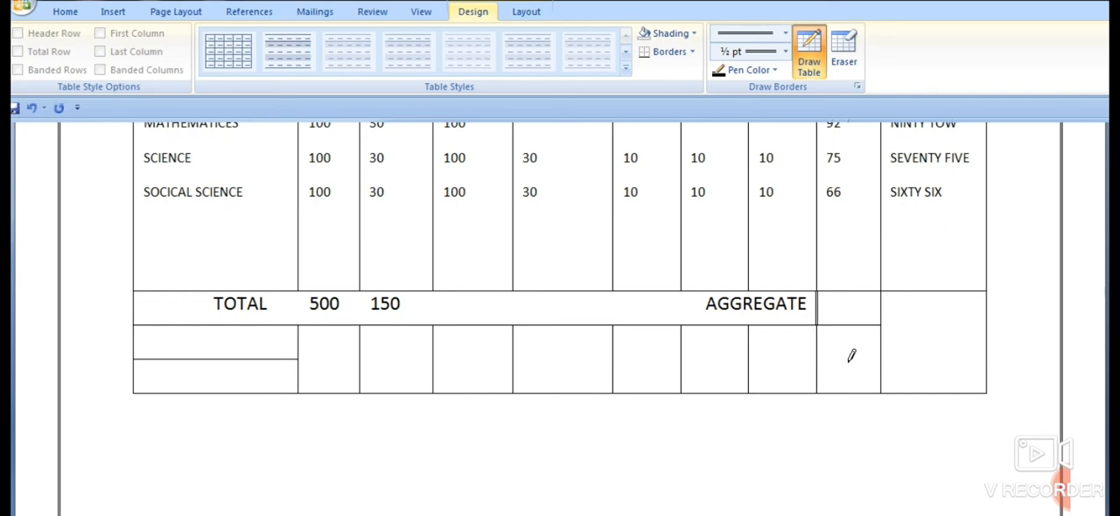
key("ctrl+z")
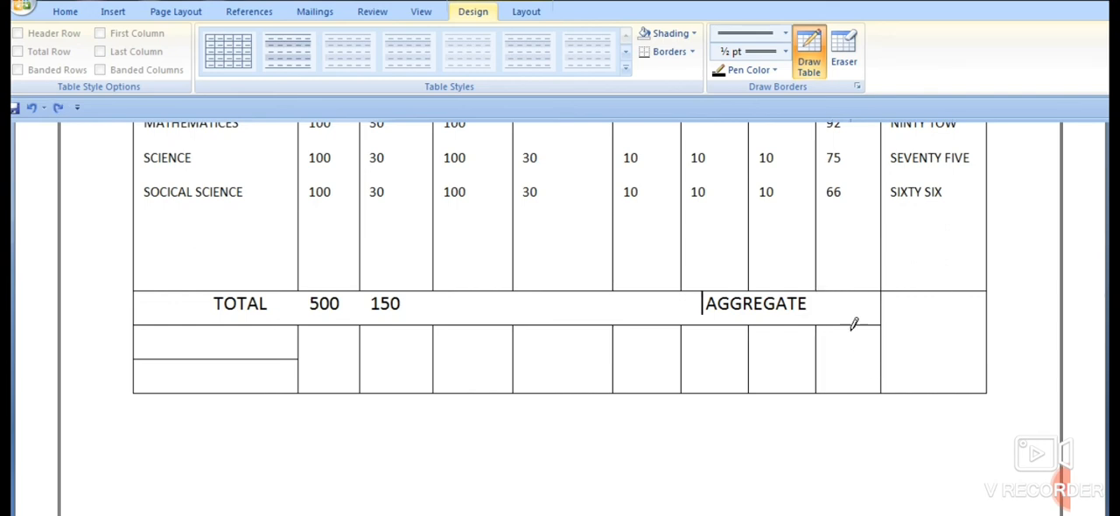
- Draw a vertical border after AGGREGATE with Draw Table, in line with the TOTAL column's edge, to split off a separate cell
left_click(83, 13)
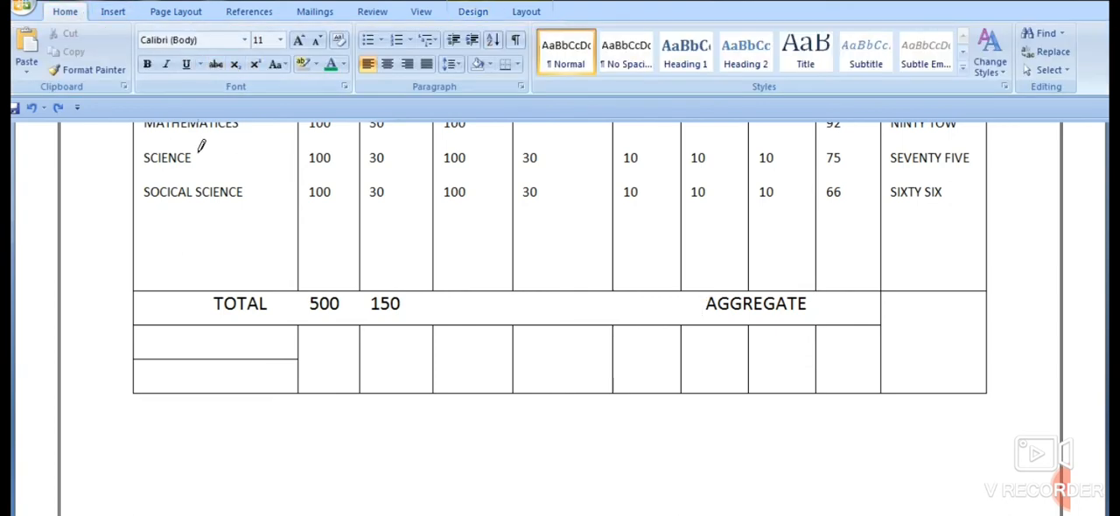
left_click(112, 12)
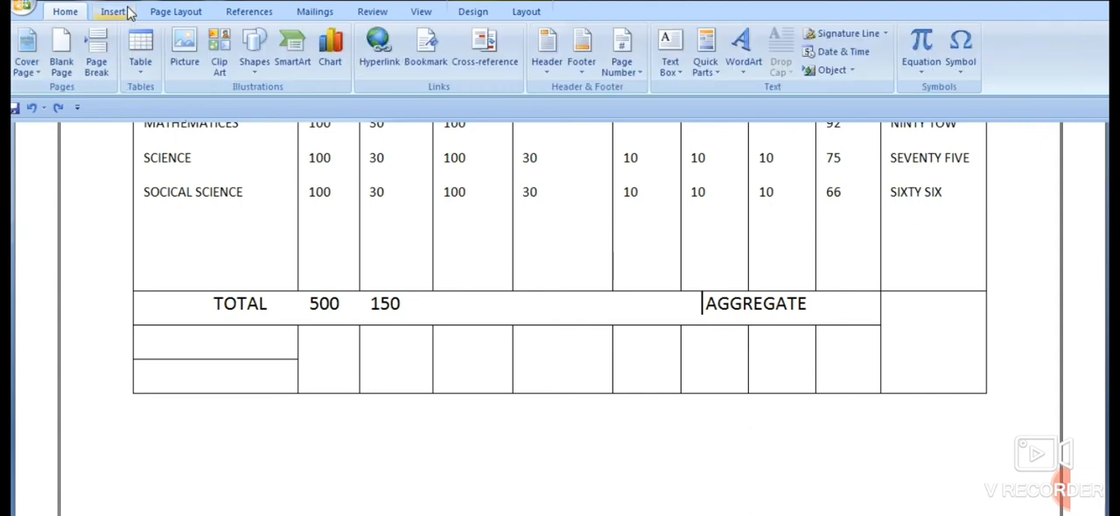
left_click(142, 65)
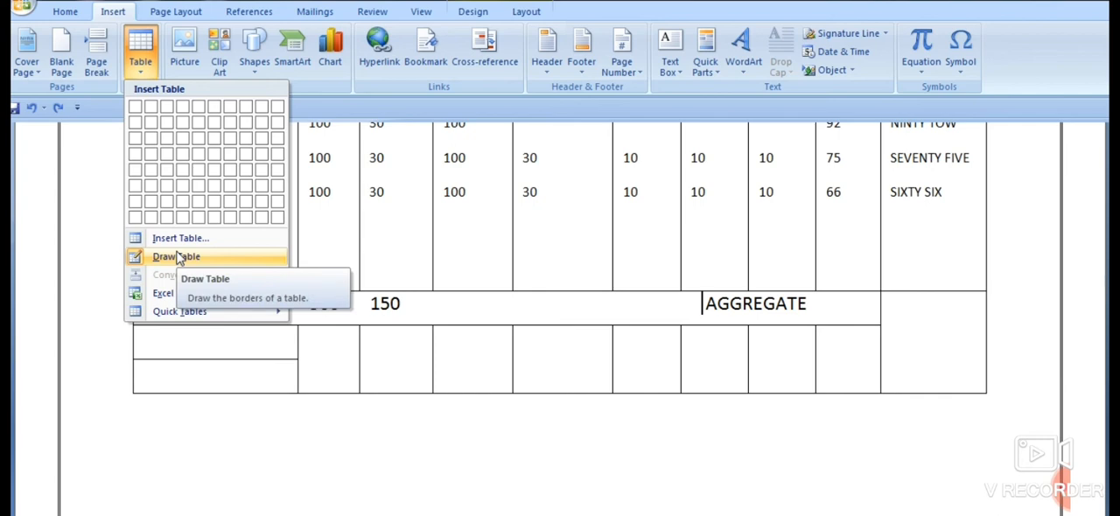
left_click(912, 400)
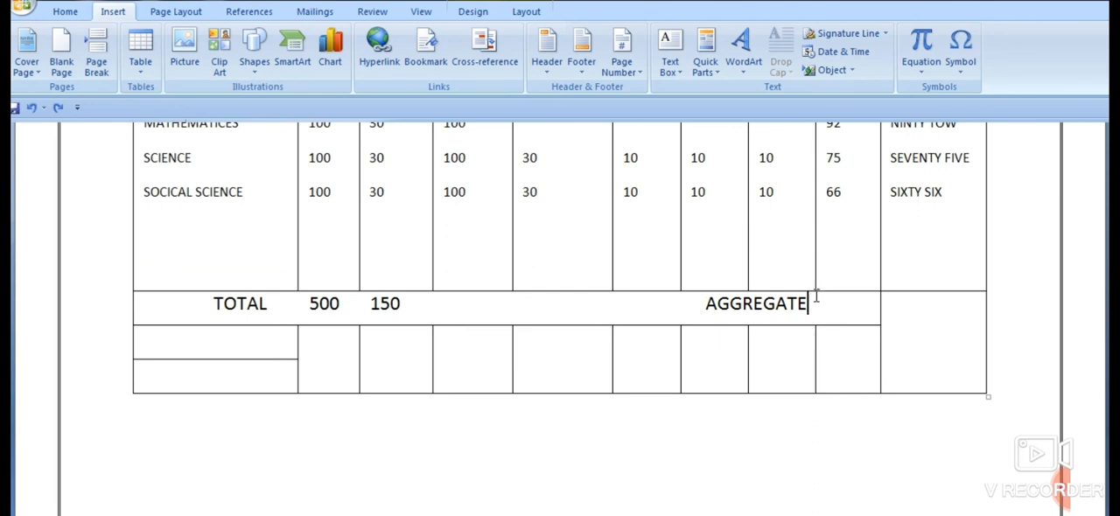
left_click(141, 63)
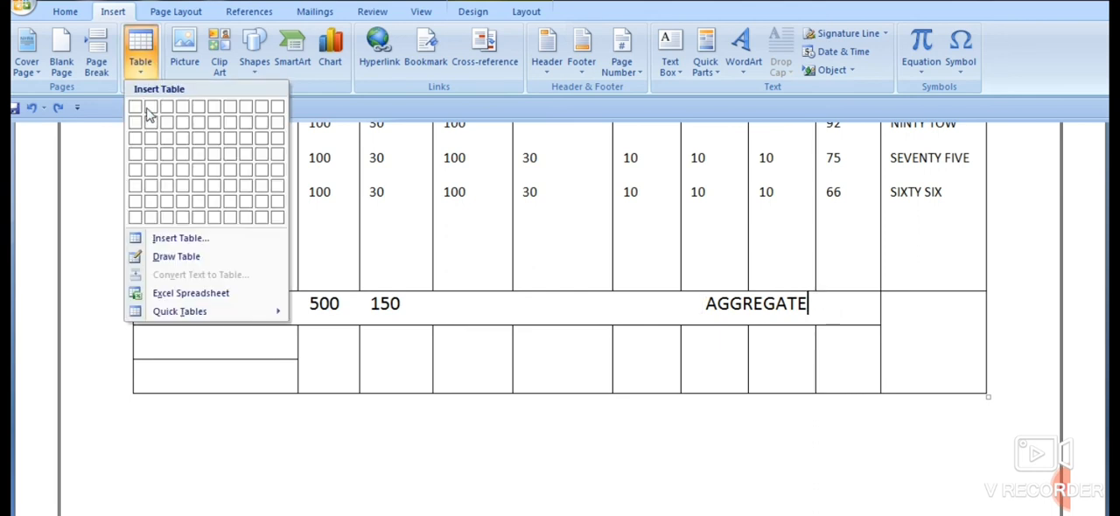
left_click(170, 258)
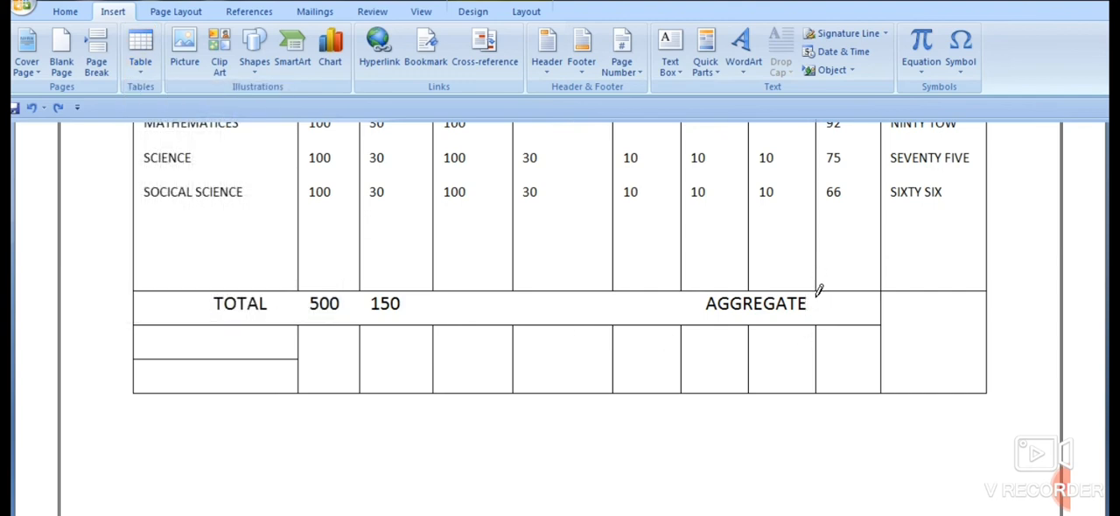
left_click_drag(816, 296, 817, 320)
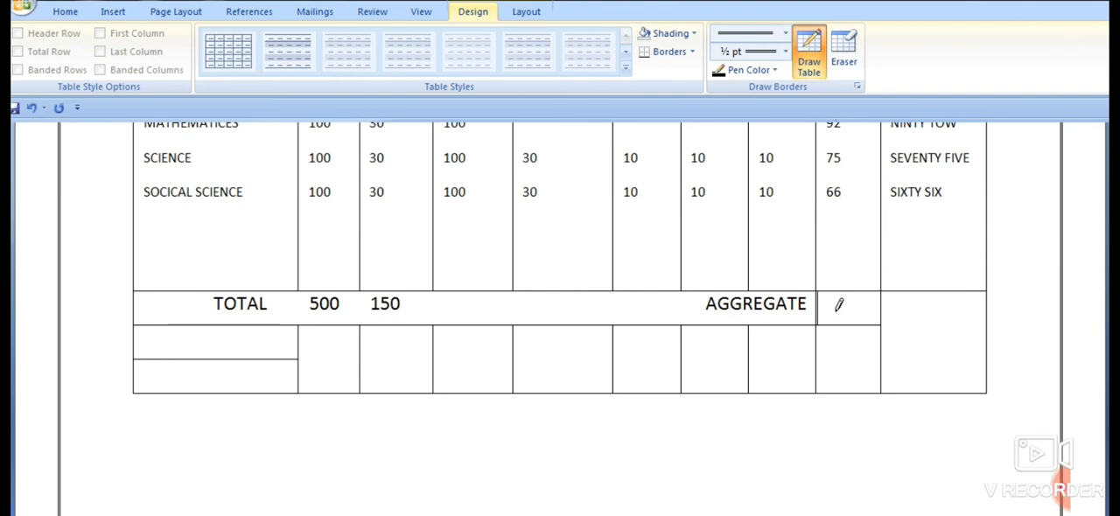
- Enter 9 in the new cell after AGGREGATE
left_click(838, 305)
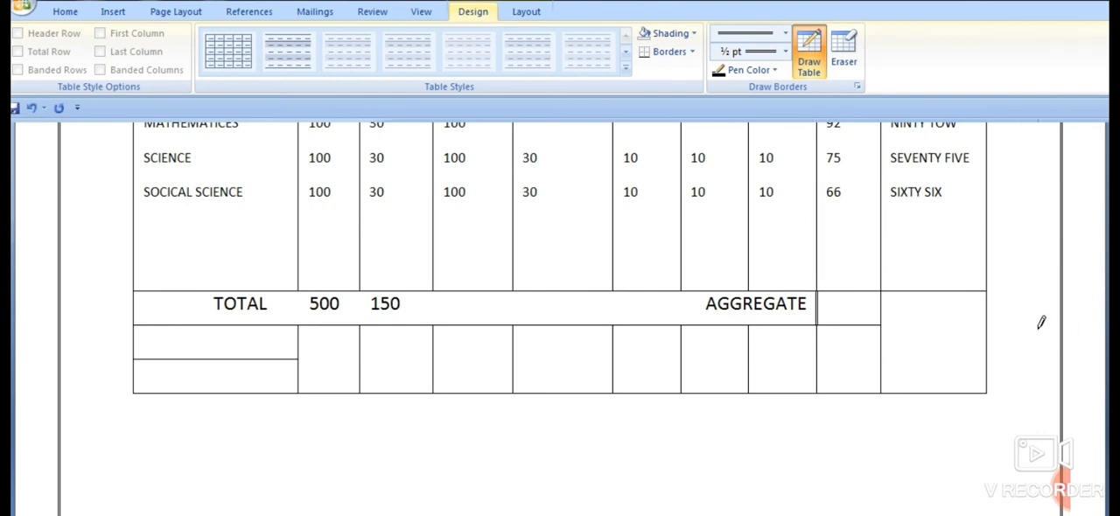
scroll(1006, 311, "up", 2)
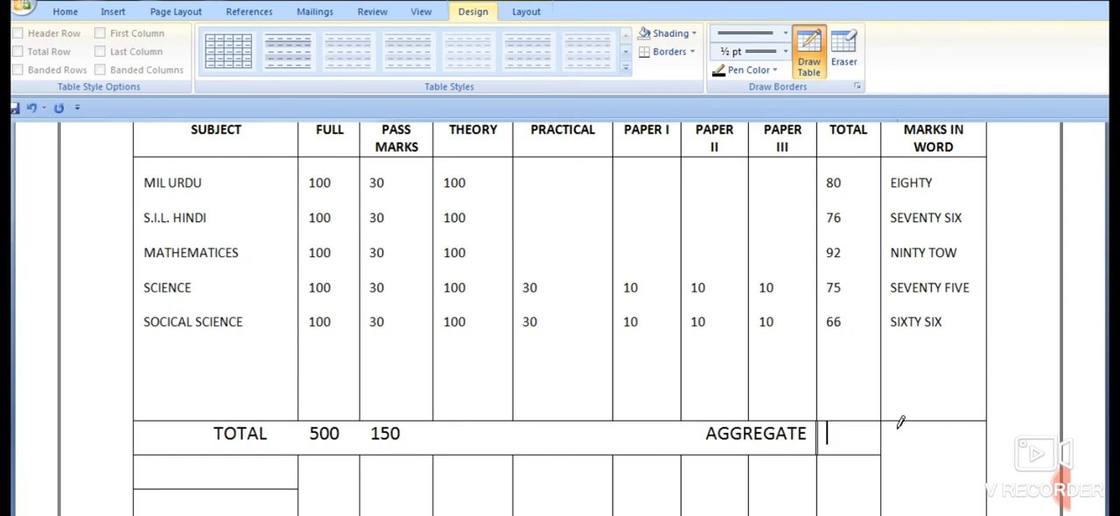
type("9")
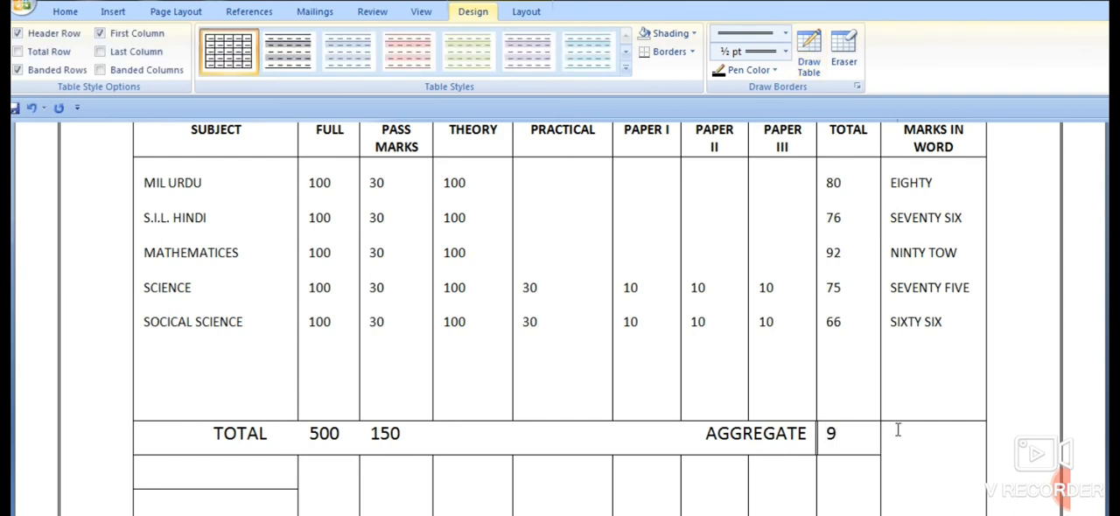
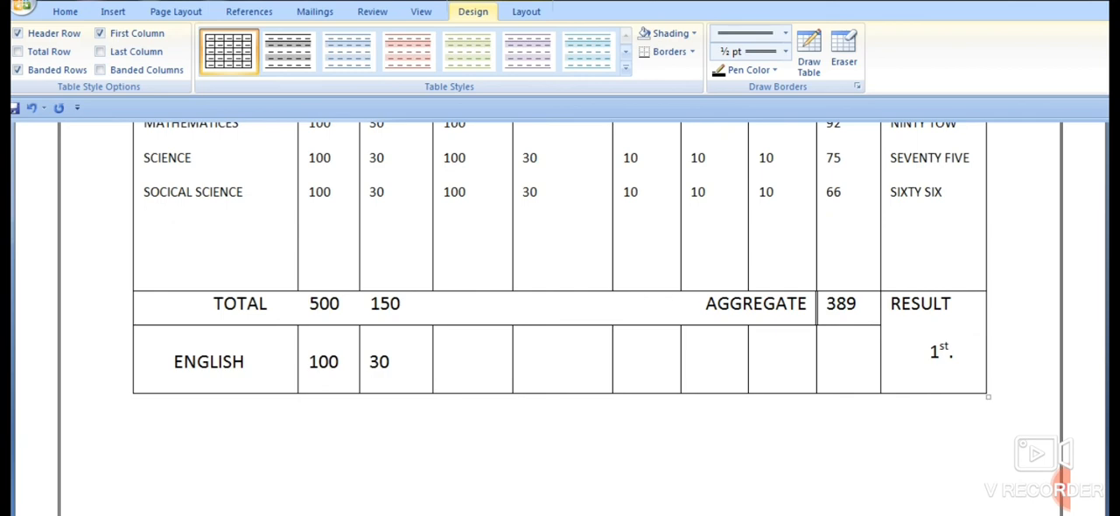
- Fill in the ENGLISH row with 100 in the THEORY column and 85 in the TOTAL column
type("100")
key("Tab")
key("Tab")
scroll(845, 366, "up", 3)
scroll(845, 412, "down", 1)
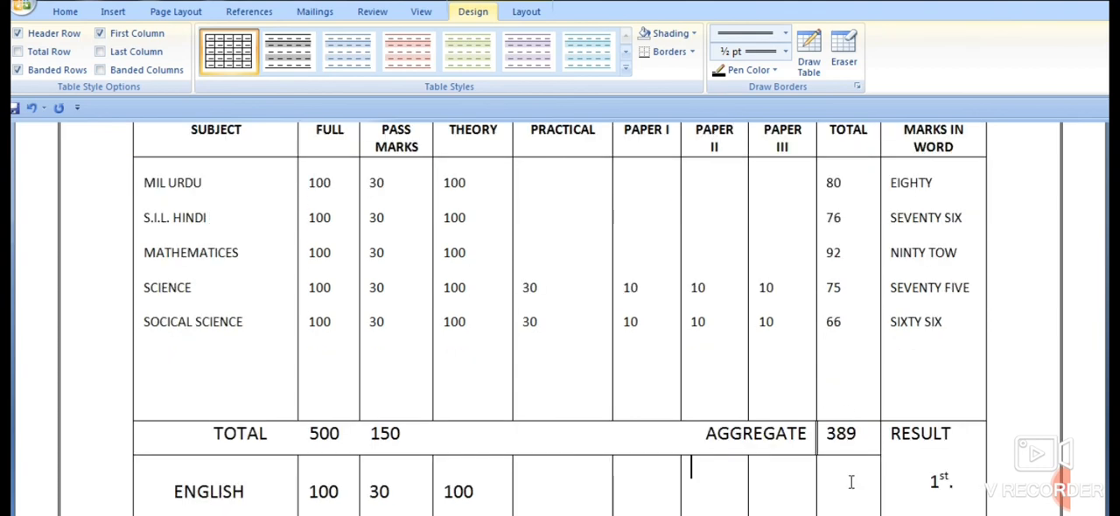
scroll(841, 497, "down", 1)
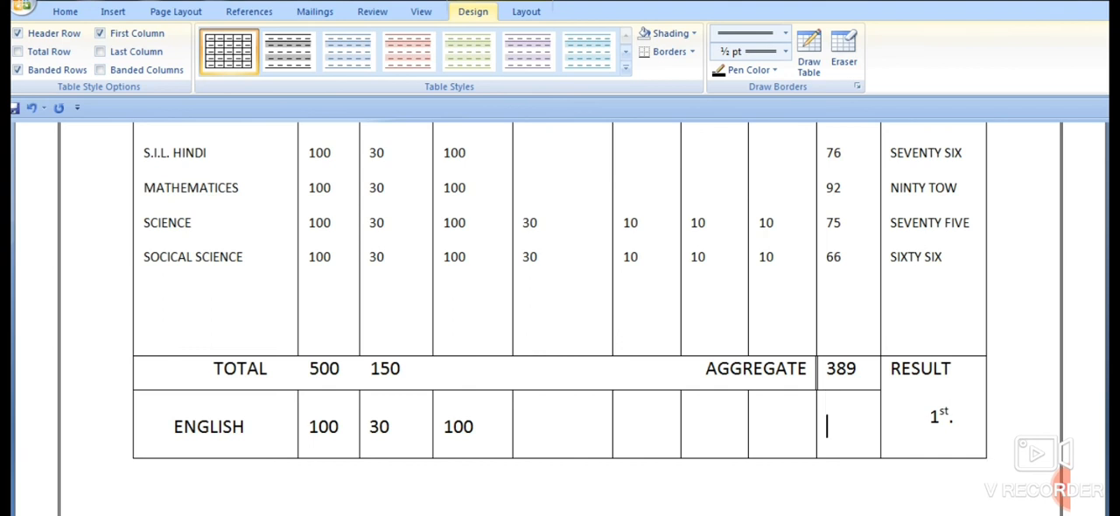
type("85")
scroll(718, 335, "down", 3)
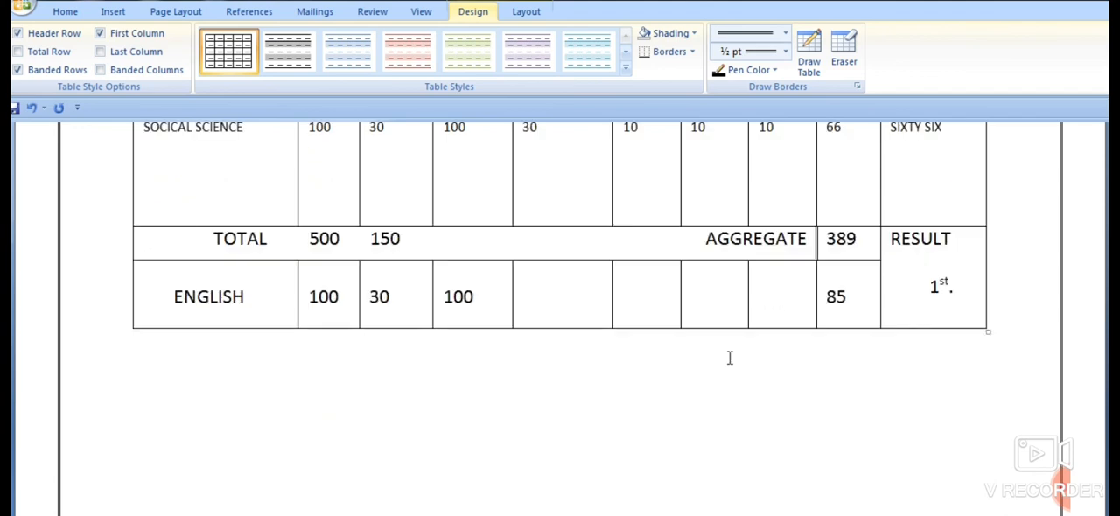
- Add the line "PATNA, DATED 28/06/2021" below the marks table, leaving blank space above it
scroll(730, 354, "up", 15)
scroll(747, 325, "up", 1)
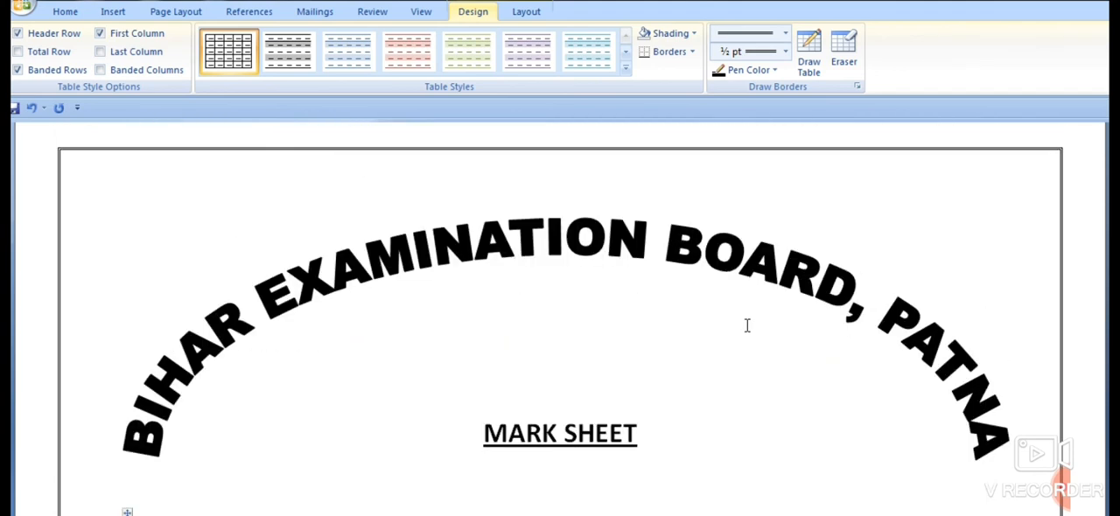
scroll(744, 324, "down", 1)
scroll(717, 274, "down", 15)
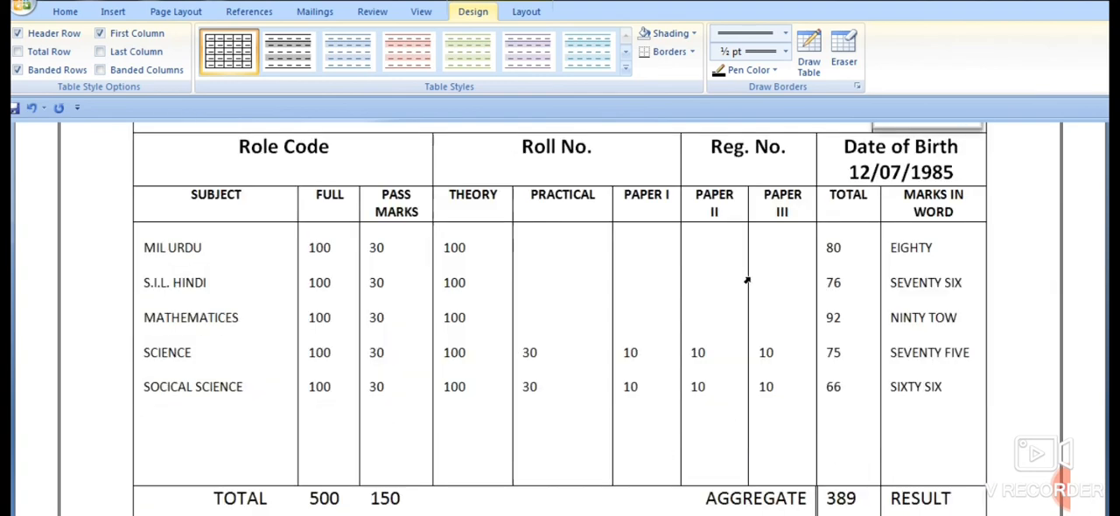
scroll(729, 293, "up", 1)
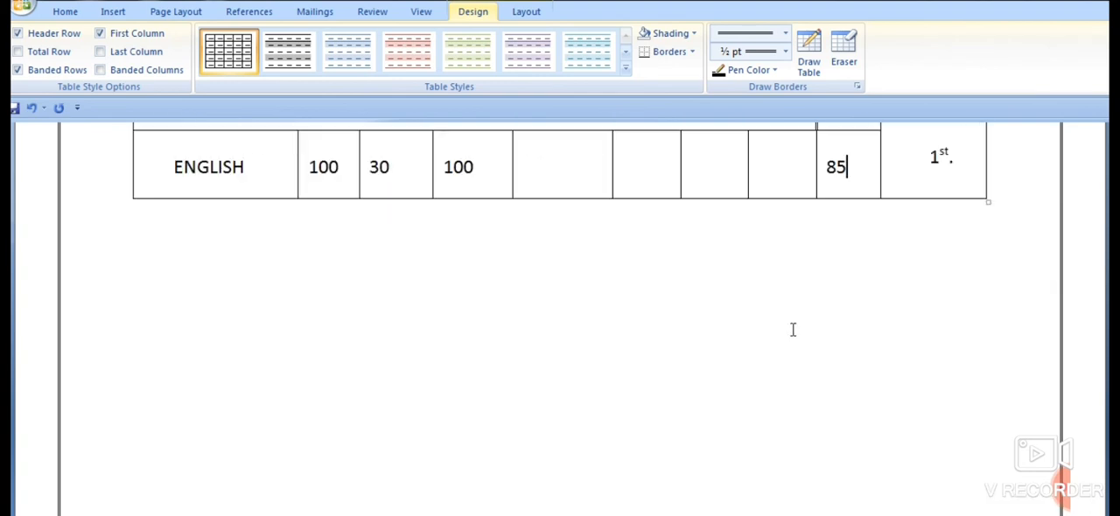
left_click(140, 304)
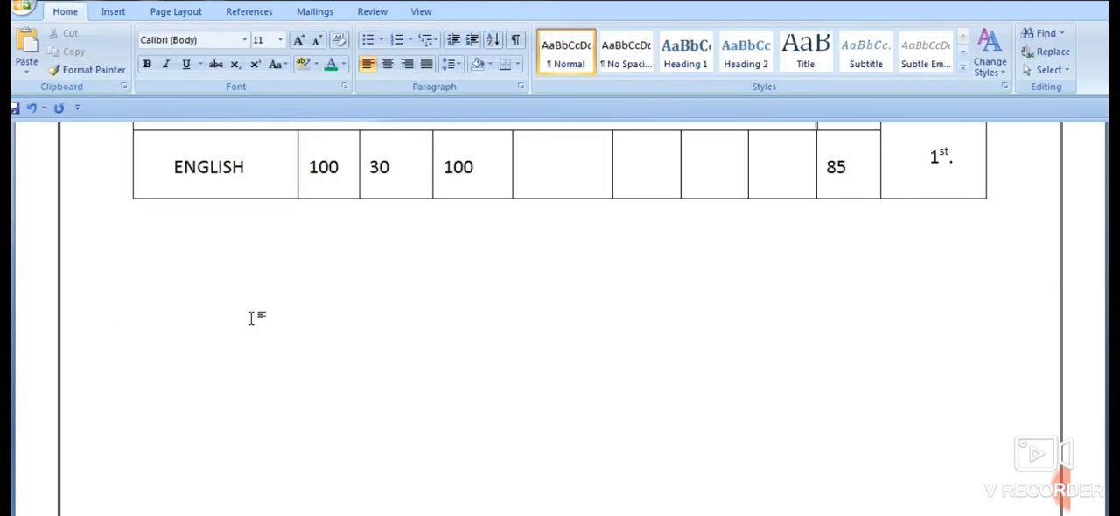
key("Return")
type("PATNA, DATED")
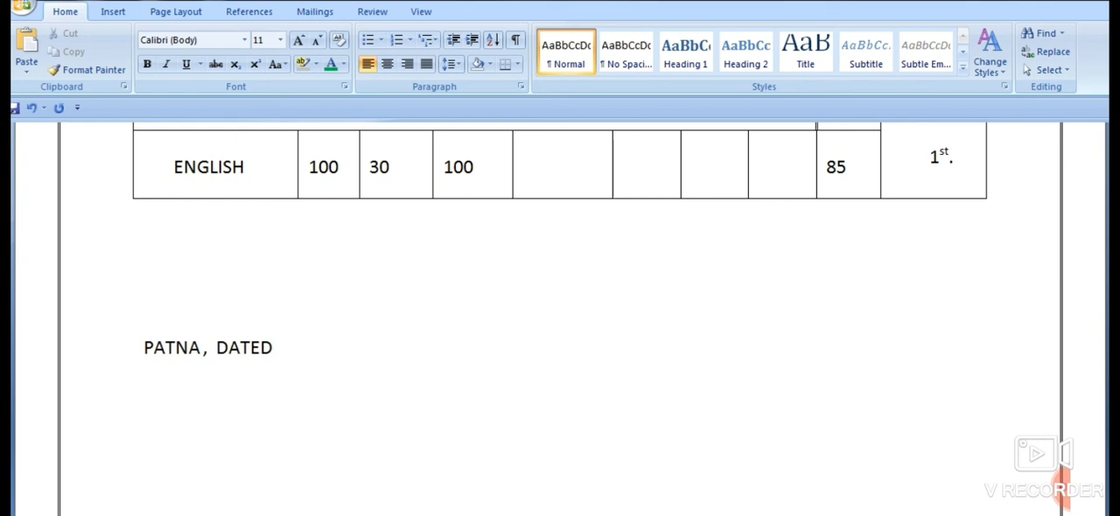
type("28/06/5")
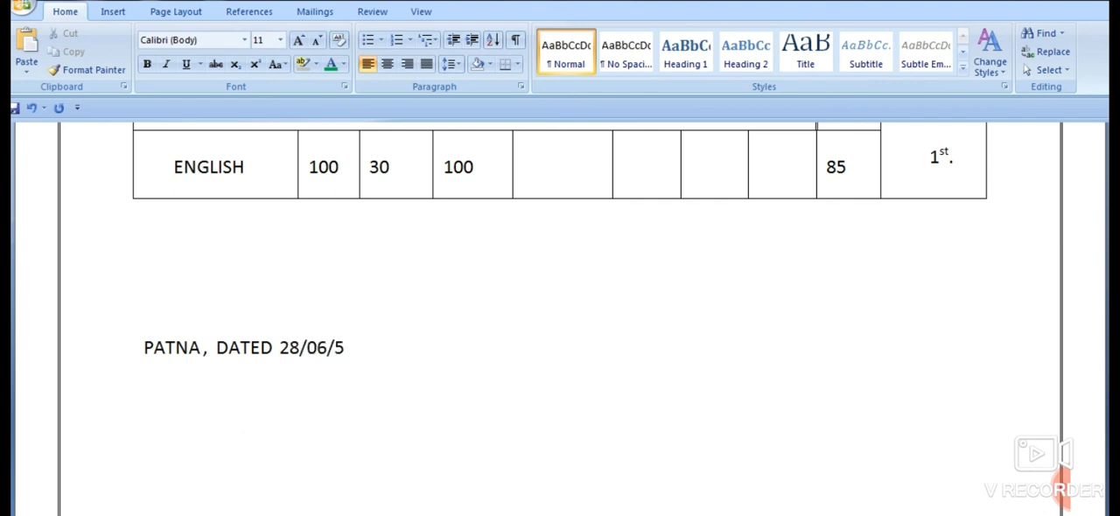
key("BackSpace")
type("2021")
- Add "Signature" at the far end of the same line as the place and date
type("SIG")
key("BackSpace")
key("BackSpace")
type("ignatu")
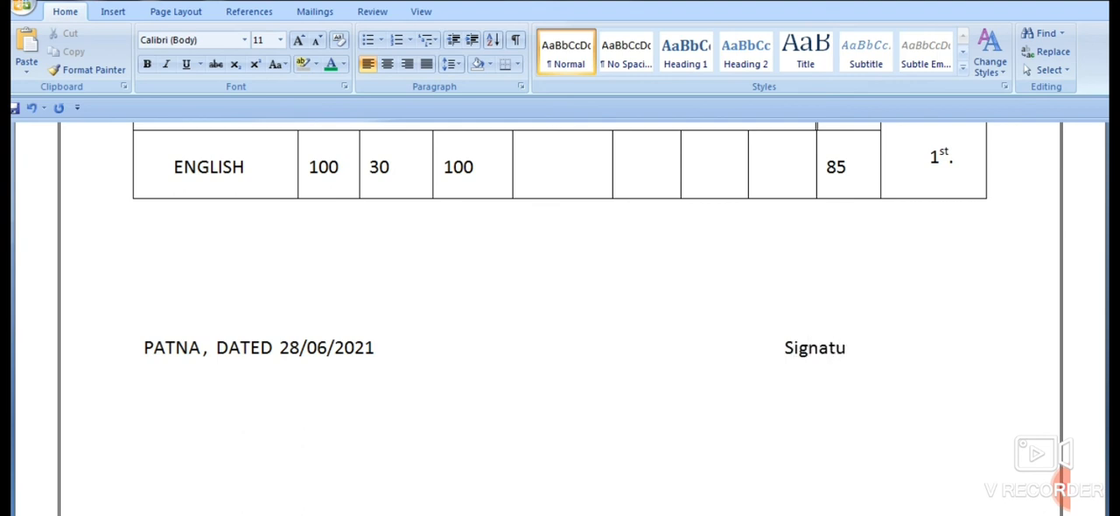
type("re")
- Review the mark sheet from the WordArt title through the table to the date and signature line
scroll(585, 455, "up", 15)
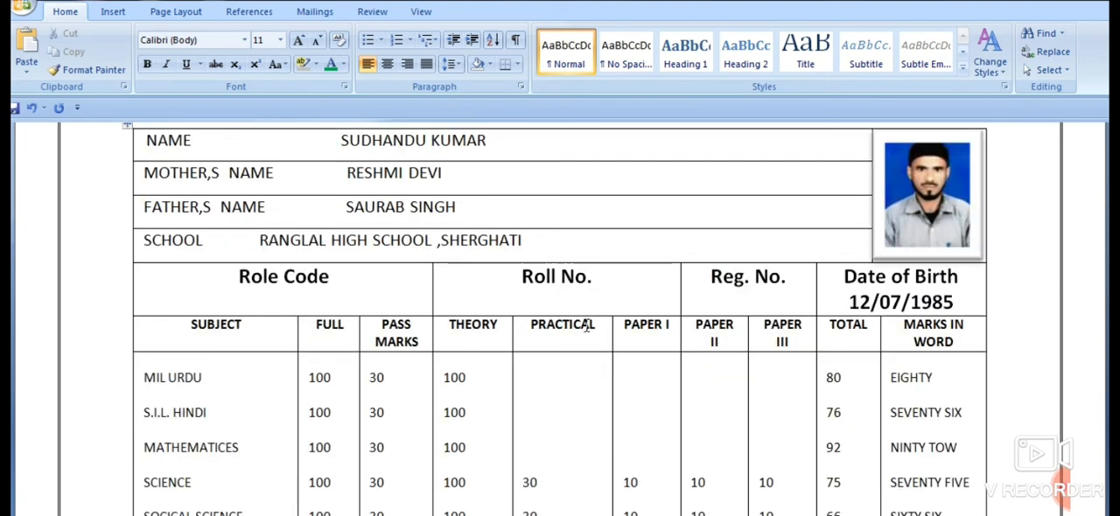
scroll(602, 310, "up", 5)
scroll(557, 303, "down", 3)
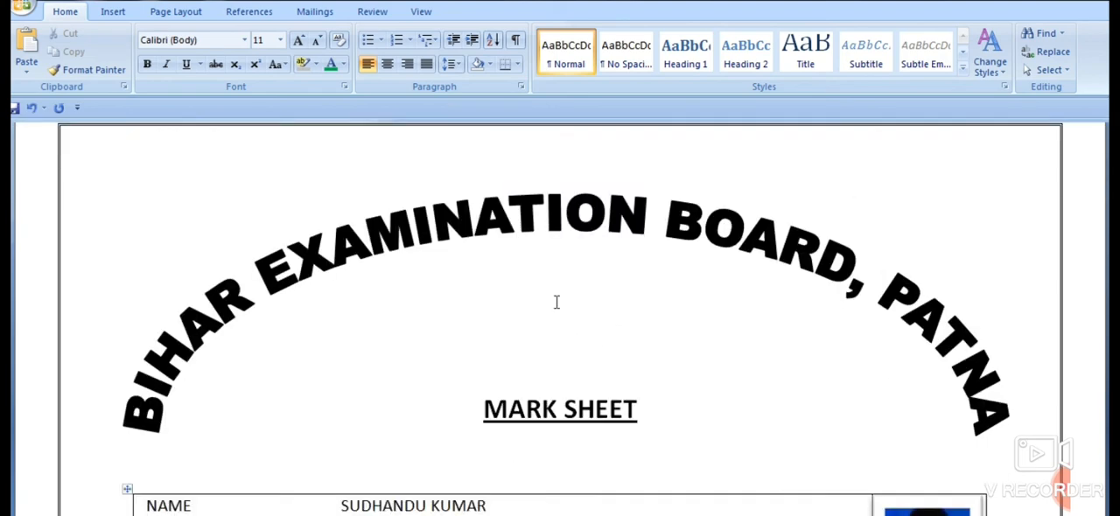
scroll(562, 301, "down", 1)
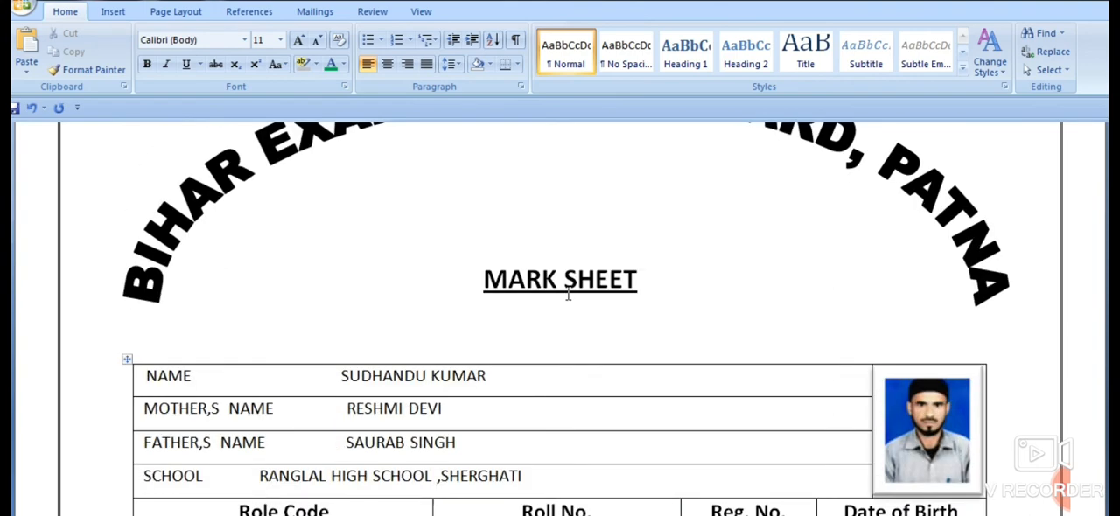
scroll(567, 295, "down", 1)
scroll(568, 294, "down", 1)
scroll(566, 294, "down", 2)
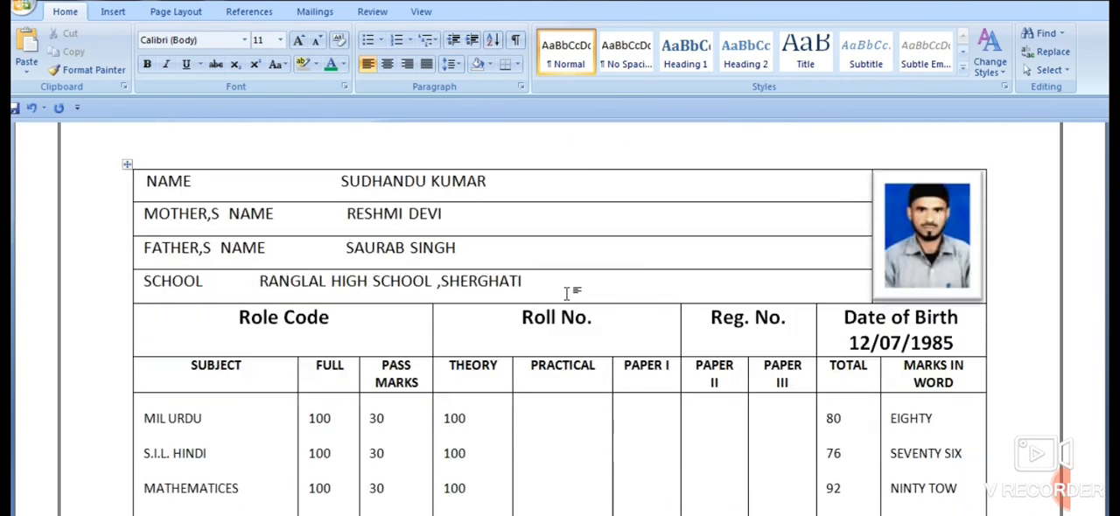
scroll(567, 294, "down", 1)
scroll(567, 293, "down", 3)
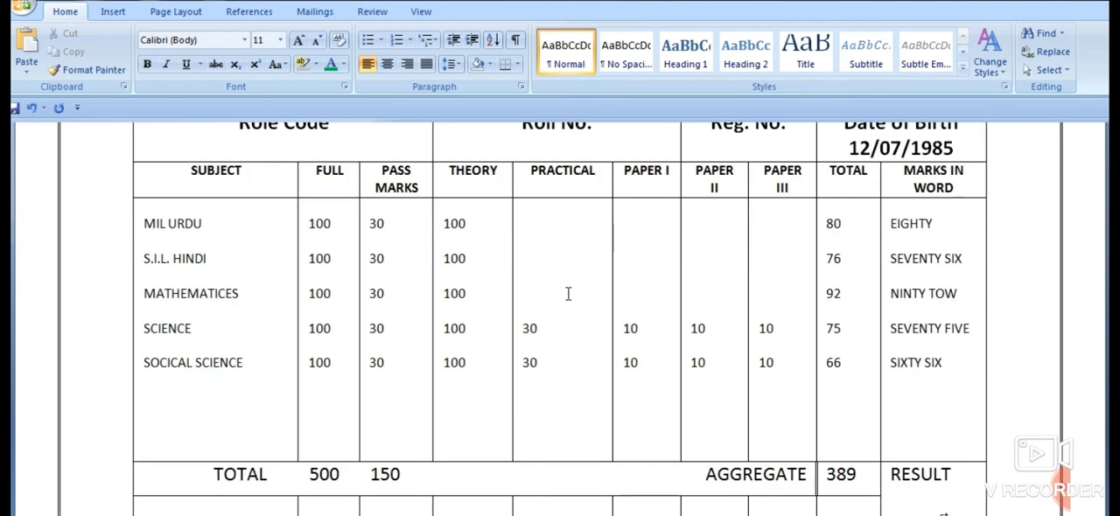
scroll(567, 294, "down", 2)
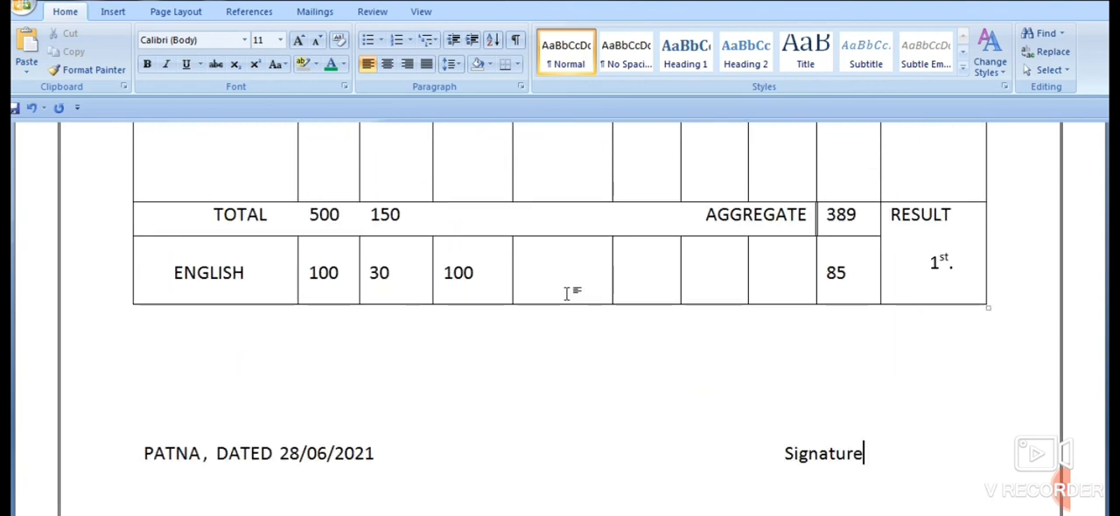
scroll(560, 294, "down", 1)
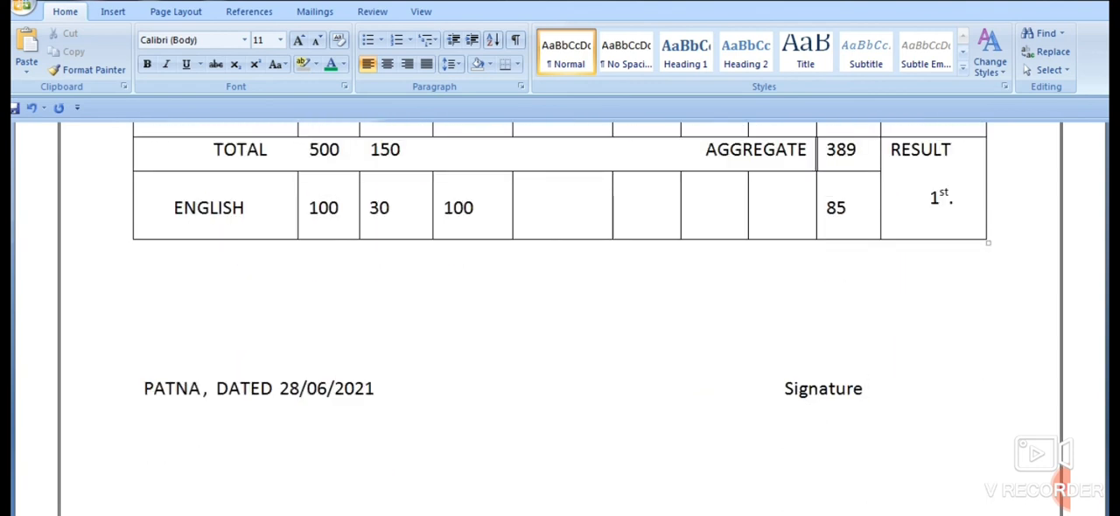
- Zoom out the document and check the page border, title, student details, marks table and footer line
left_click(988, 515)
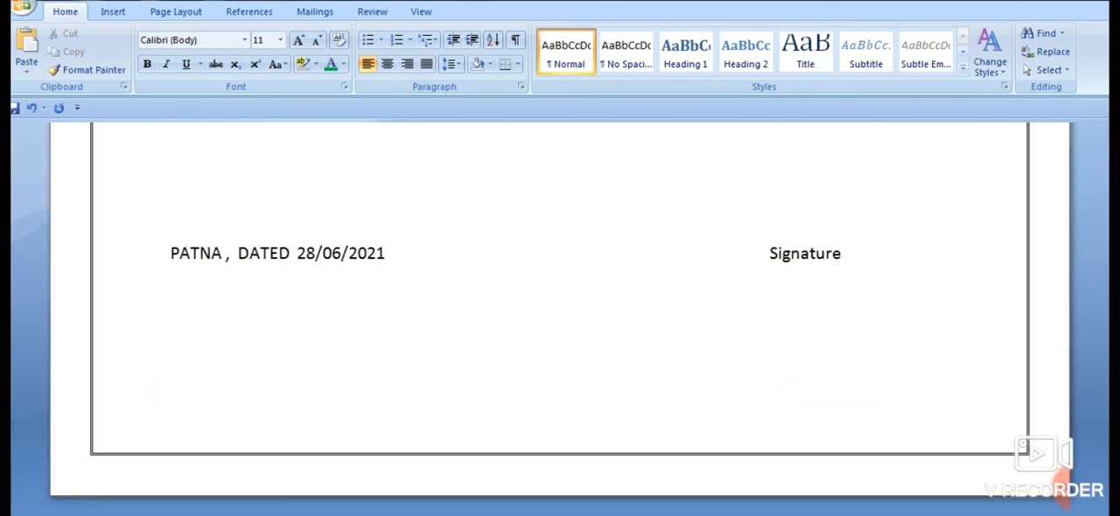
left_click(989, 515)
left_click(988, 514)
left_click(988, 514)
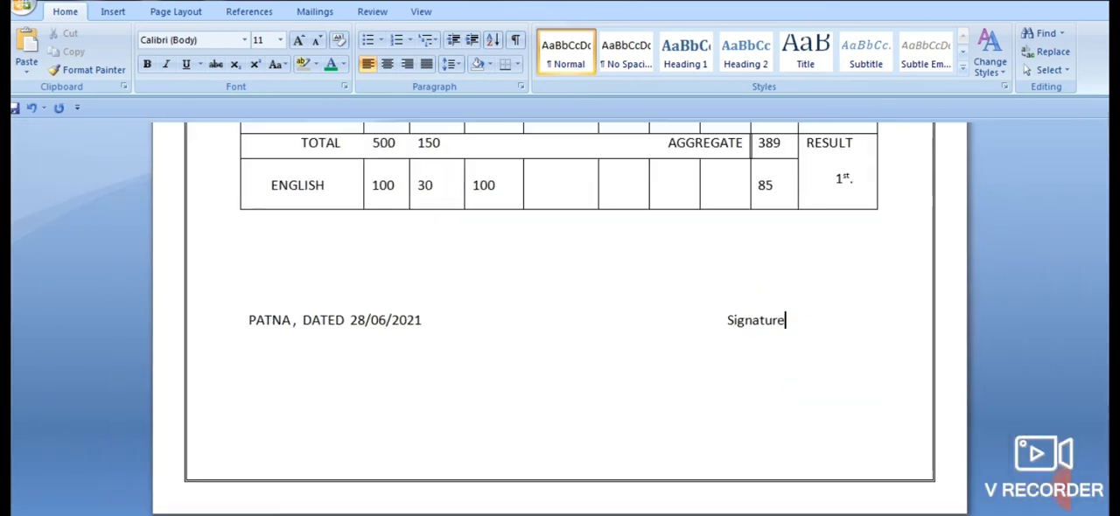
left_click(988, 514)
left_click(989, 515)
left_click(989, 514)
left_click(988, 514)
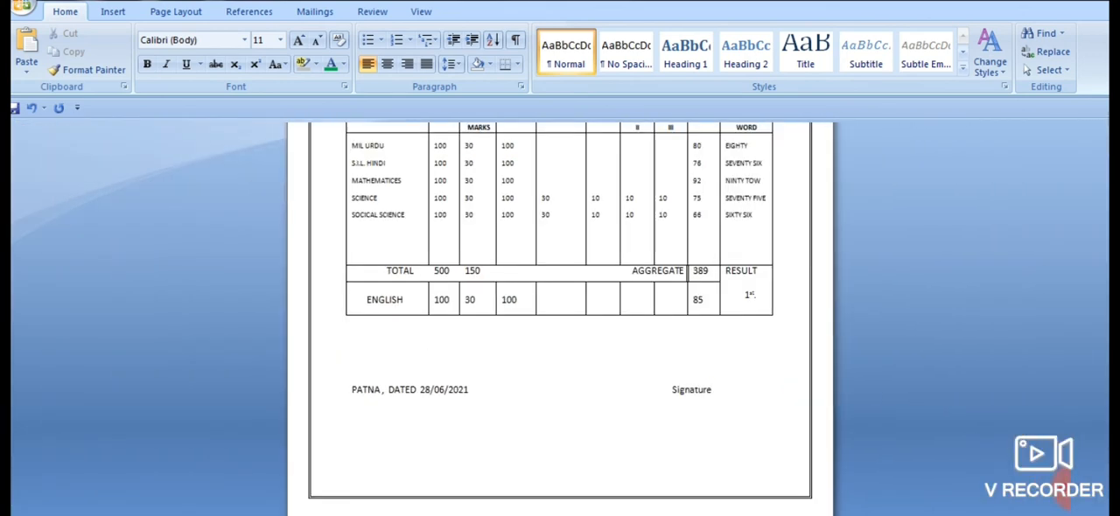
scroll(925, 461, "up", 5)
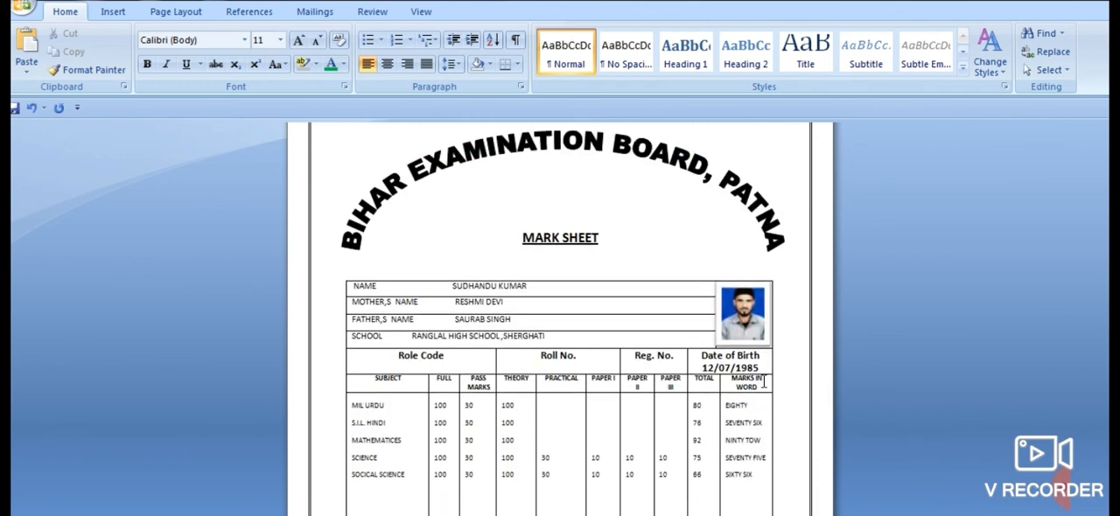
scroll(762, 383, "up", 2)
scroll(769, 378, "down", 1)
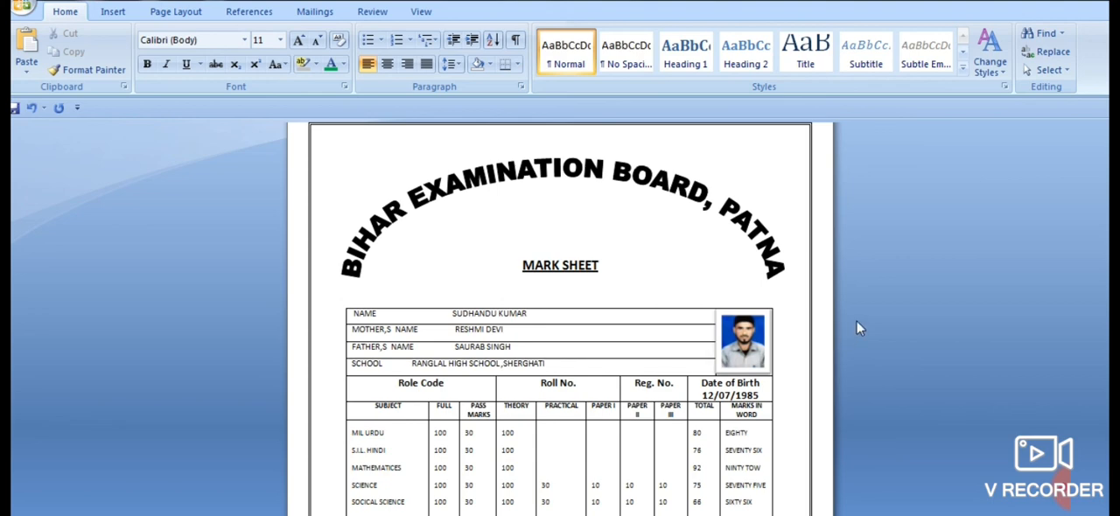
scroll(855, 327, "down", 1)
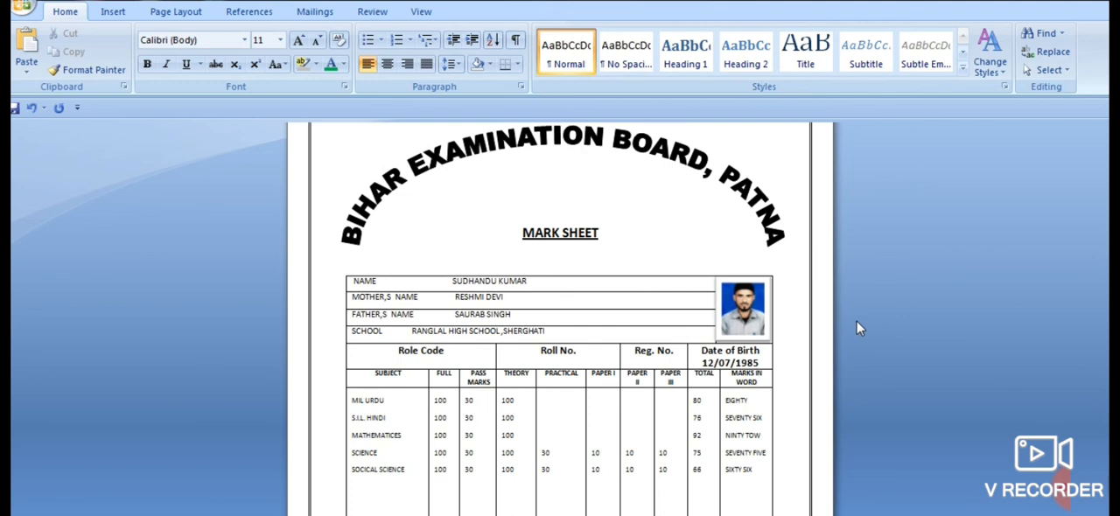
scroll(857, 322, "down", 2)
scroll(856, 322, "down", 5)
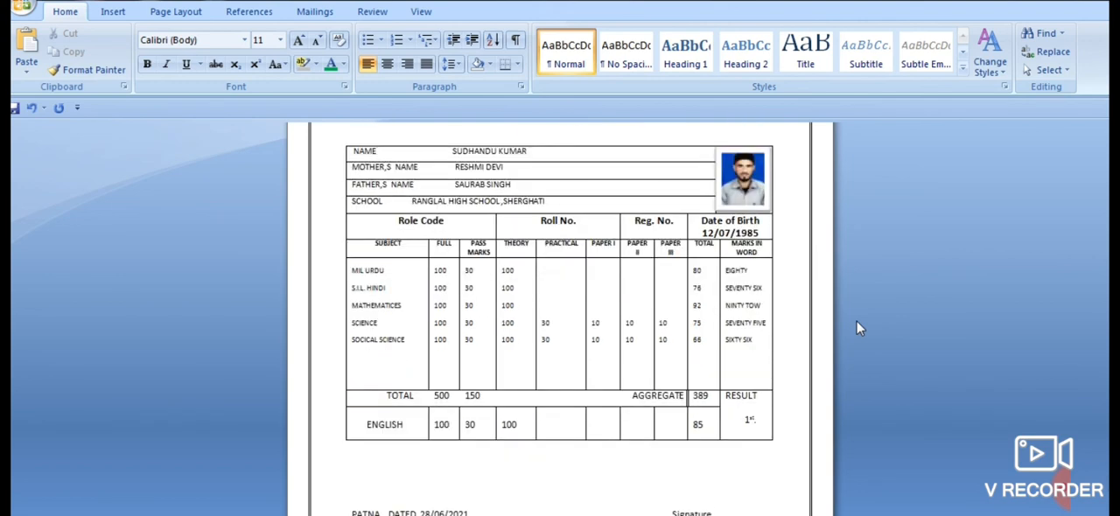
scroll(855, 327, "down", 1)
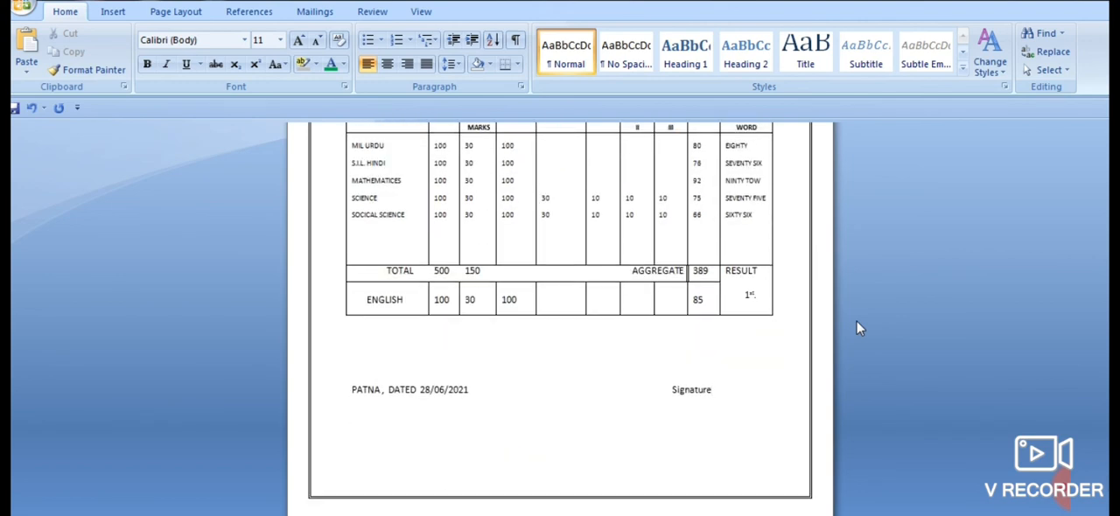
scroll(856, 327, "up", 2)
scroll(853, 320, "down", 1)
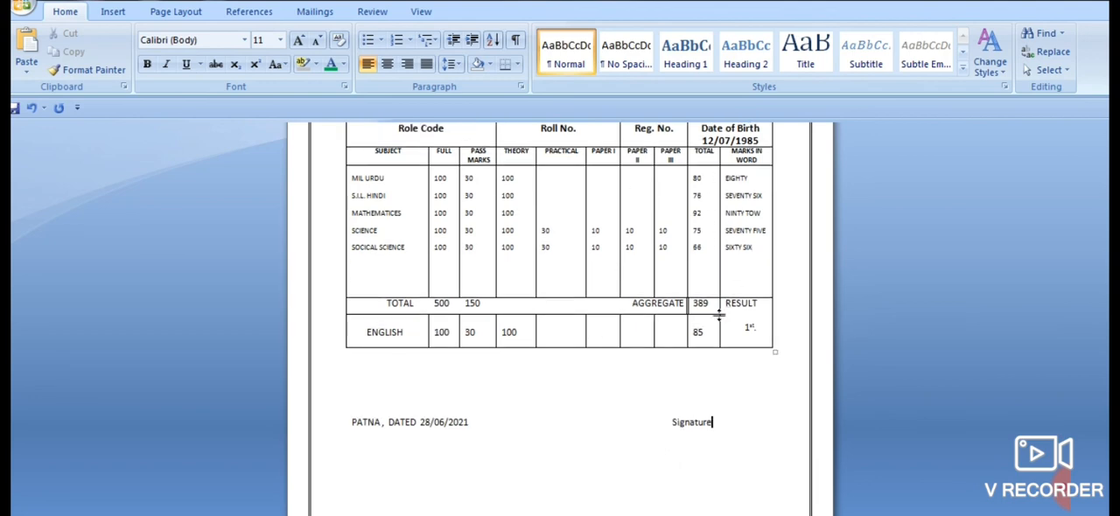
scroll(837, 295, "up", 5)
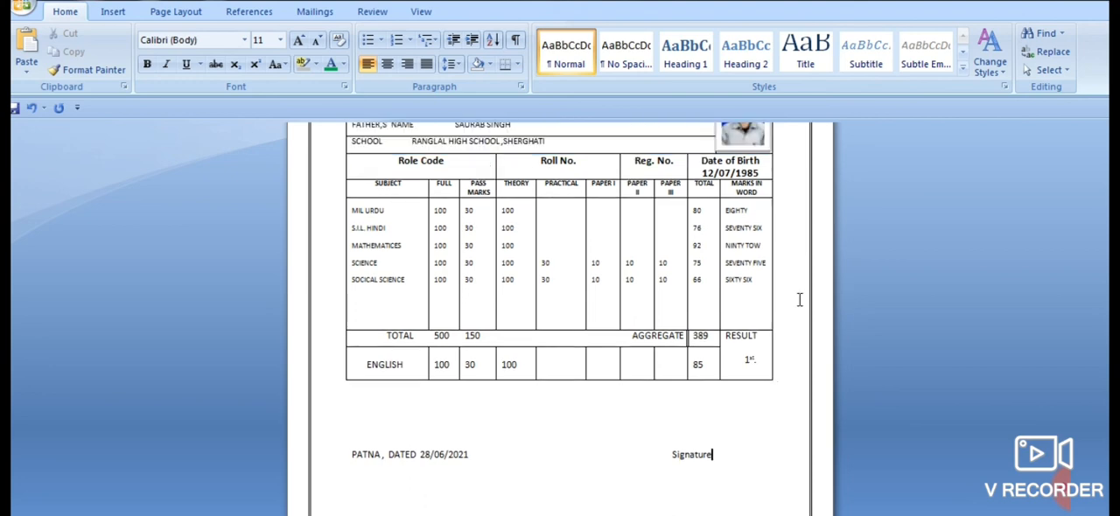
scroll(798, 298, "up", 3)
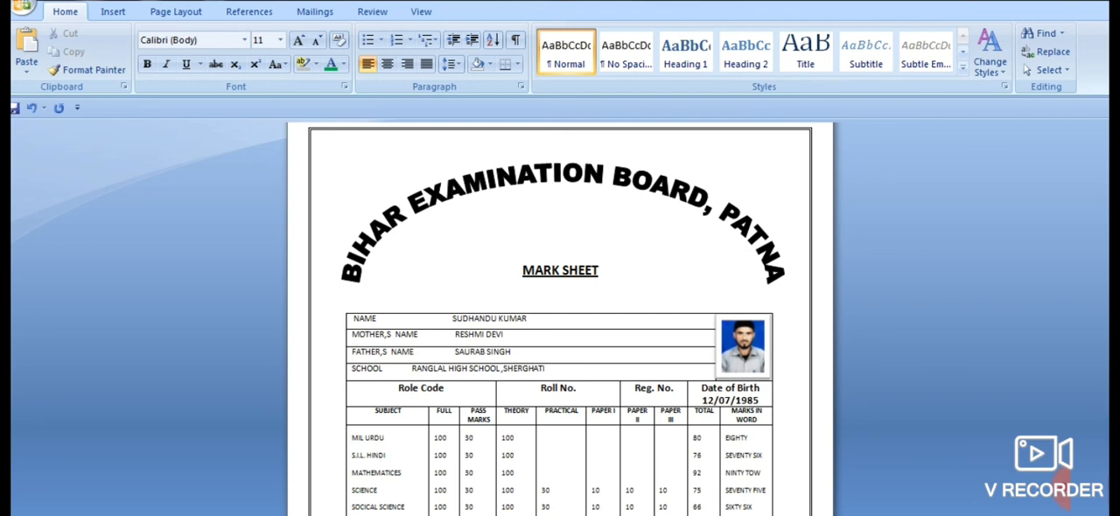
- View the mark sheet at whole-page size and closer up to examine its overall layout
scroll(560, 319, "down", 4)
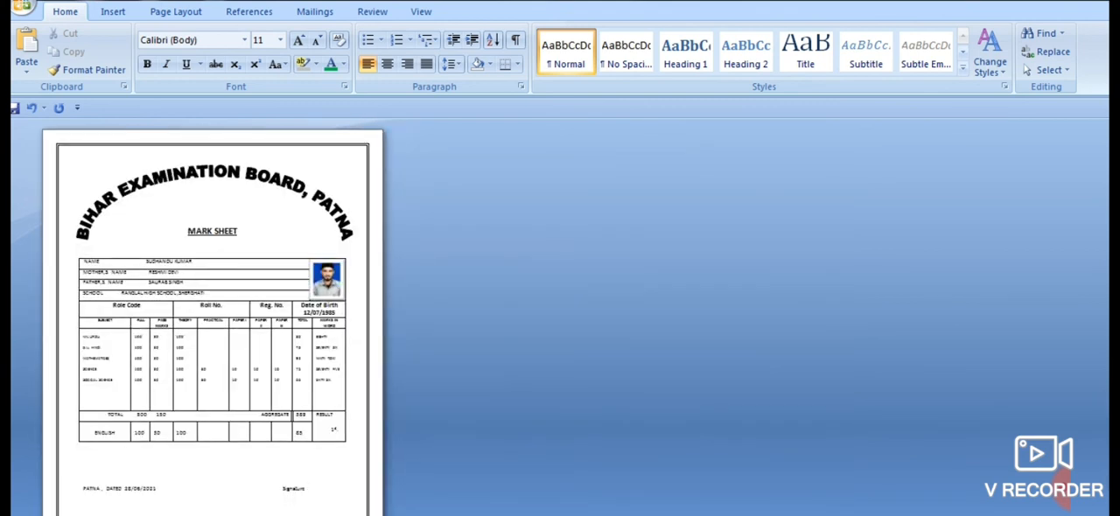
scroll(560, 319, "down", 2)
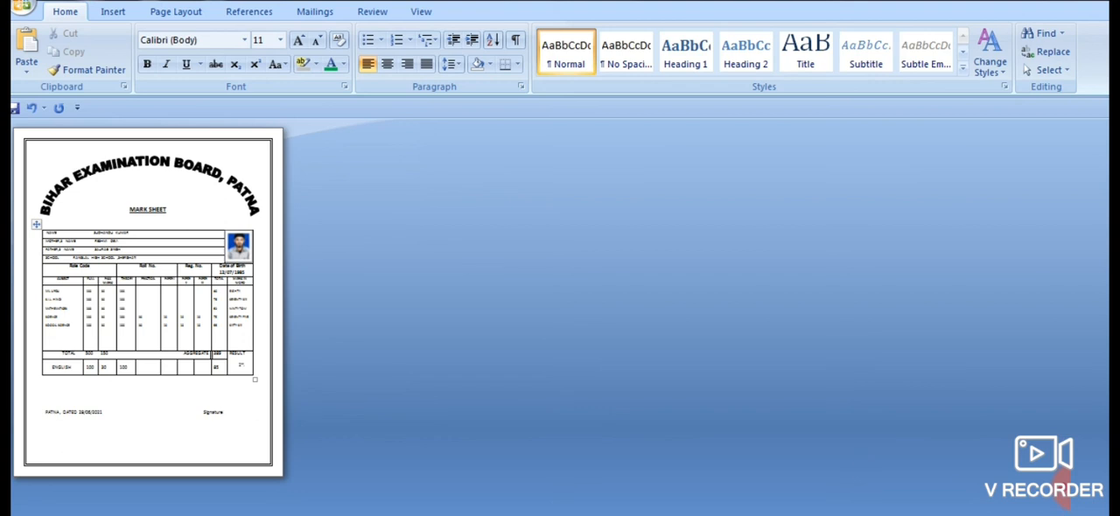
scroll(560, 319, "up", 1)
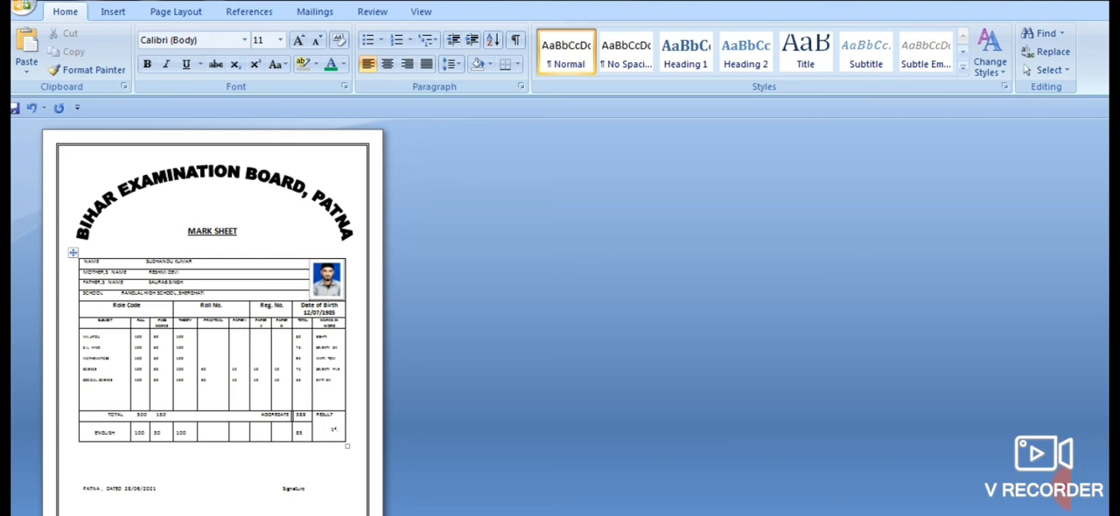
scroll(216, 318, "down", 1)
scroll(215, 319, "up", 1)
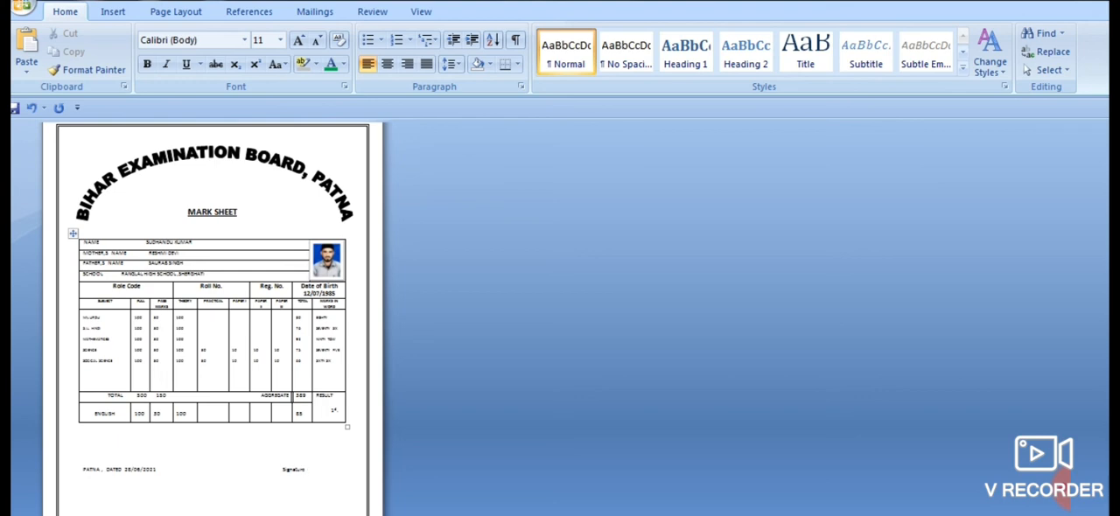
scroll(216, 318, "up", 1)
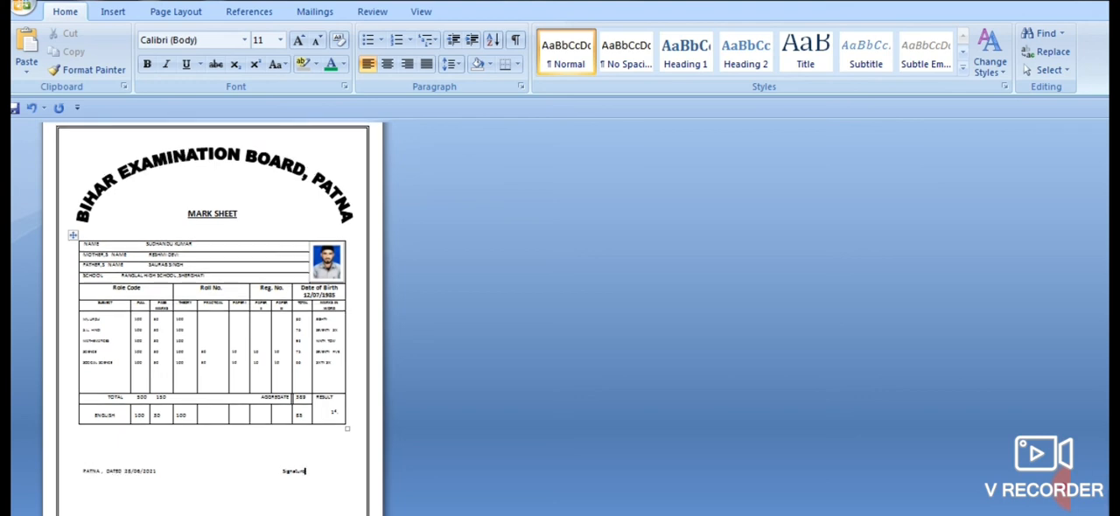
scroll(215, 319, "down", 2, "ctrl")
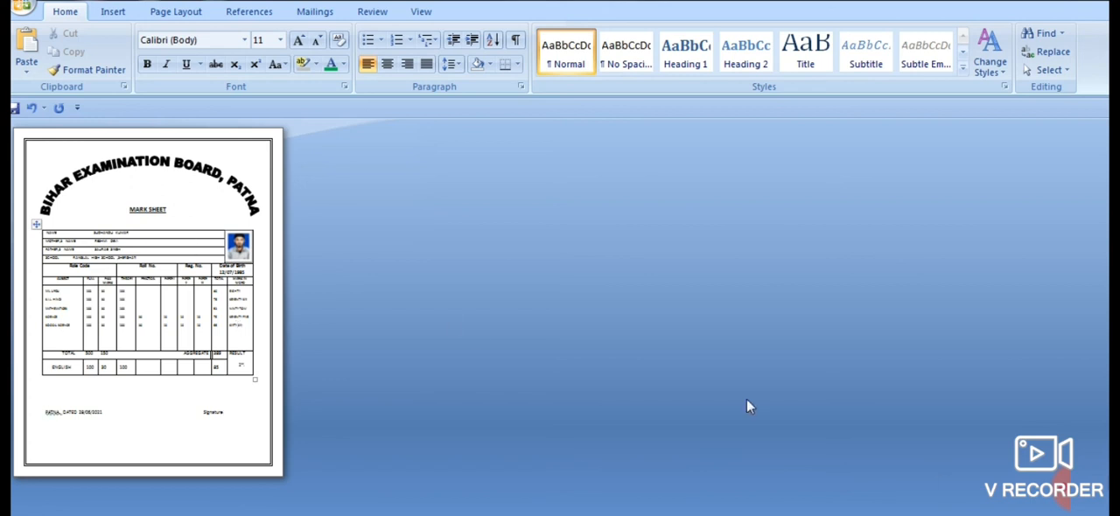
left_click(160, 403)
scroll(301, 318, "up", 3)
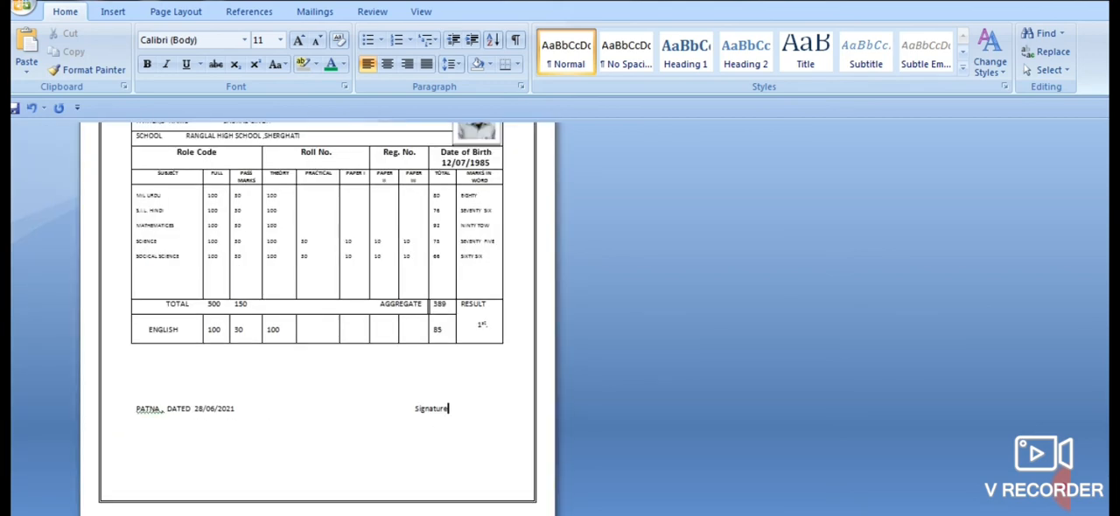
- Review the mark sheet from the WordArt title through the student details and marks table to the date and signature line
scroll(317, 315, "up", 3)
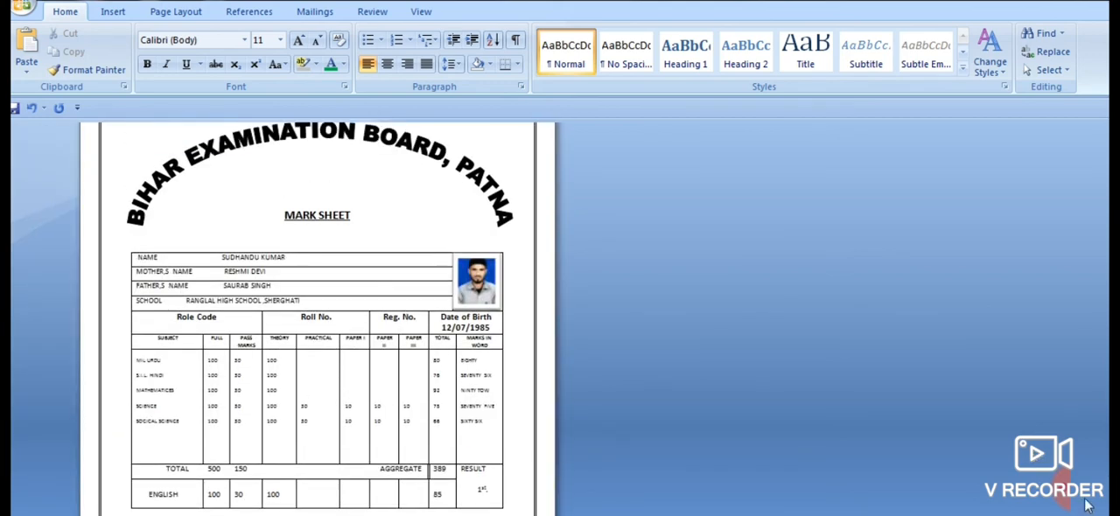
scroll(459, 319, "up", 2)
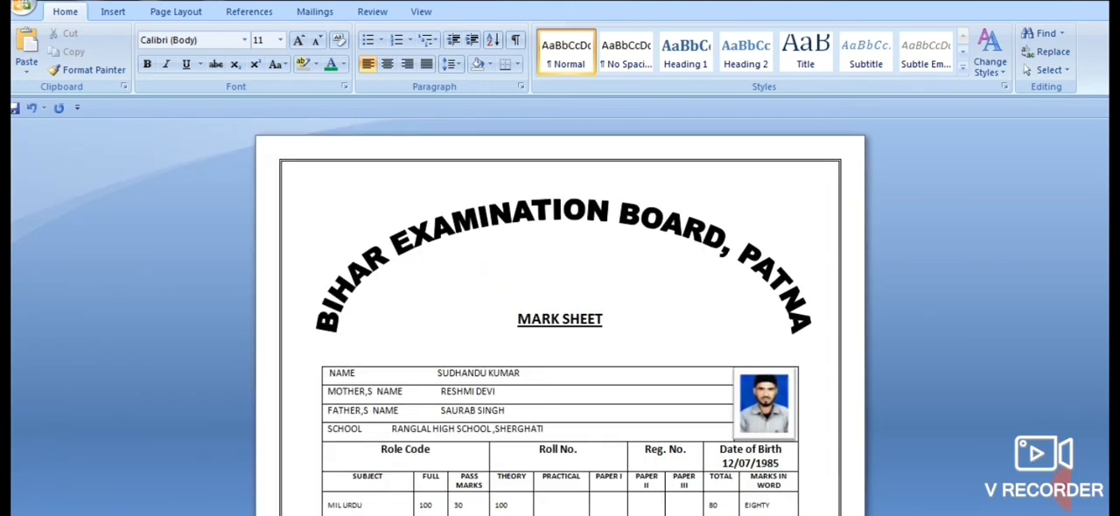
scroll(560, 324, "up", 2)
scroll(560, 350, "down", 2)
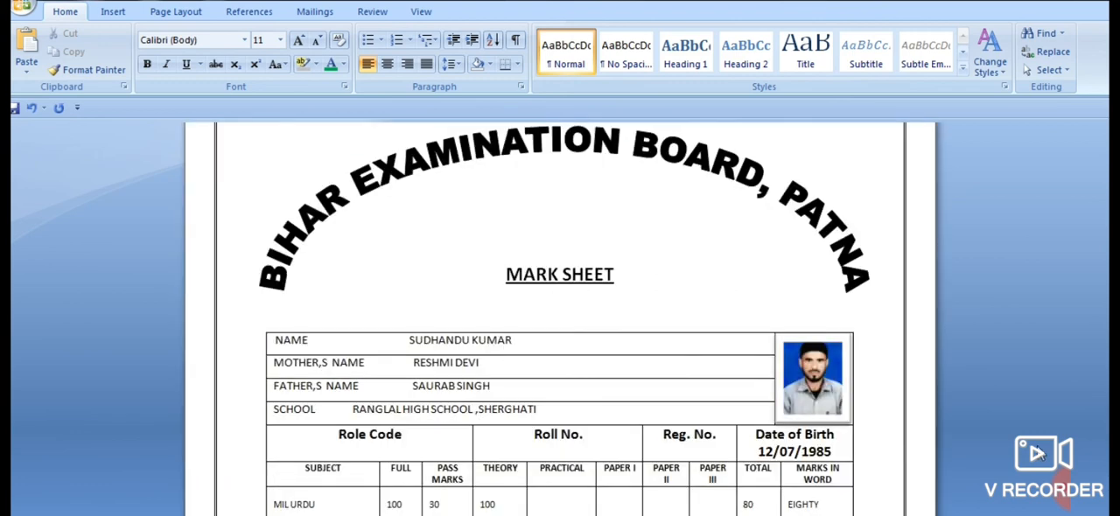
scroll(1037, 452, "down", 2)
scroll(1038, 452, "down", 2)
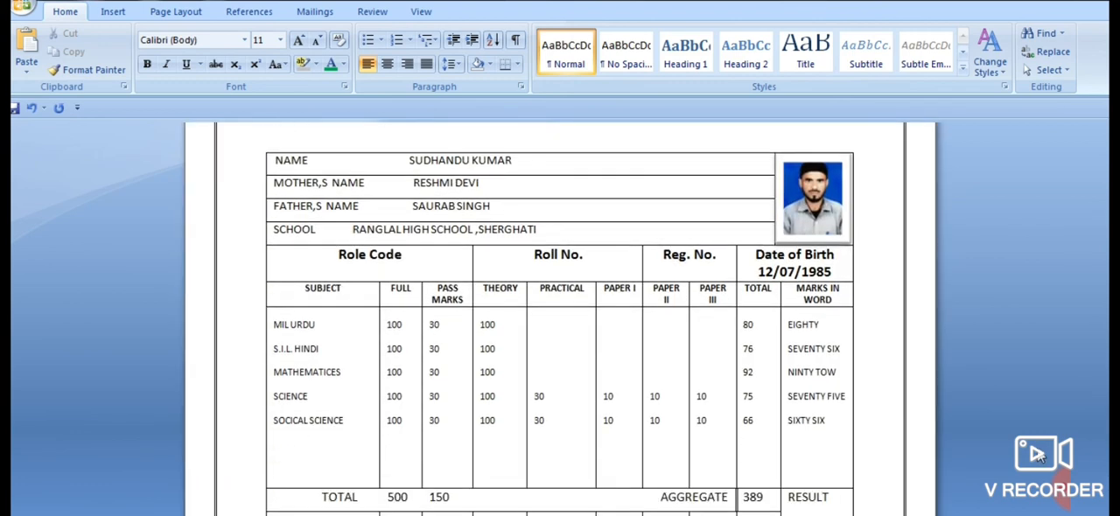
scroll(1037, 452, "down", 6)
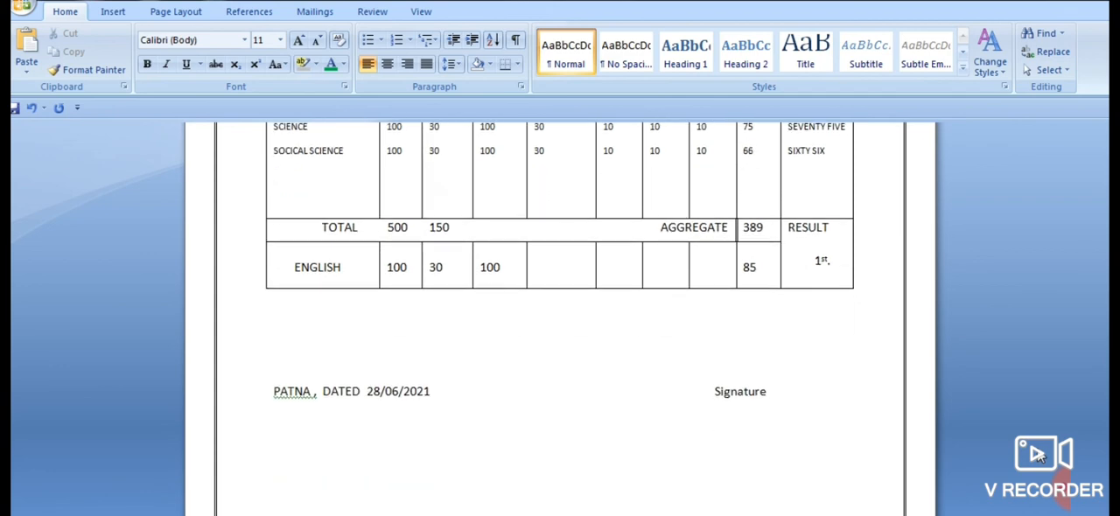
scroll(1037, 453, "down", 1)
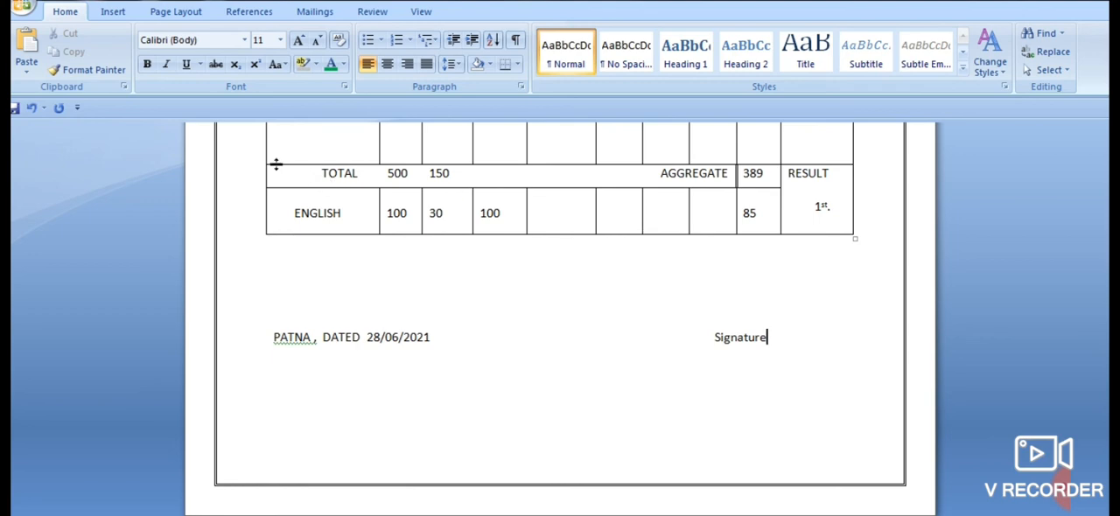
- Make the subject marks row slightly taller by lowering its border above the TOTAL row, keeping the date and signature line on the same page
left_click_drag(276, 164, 276, 280)
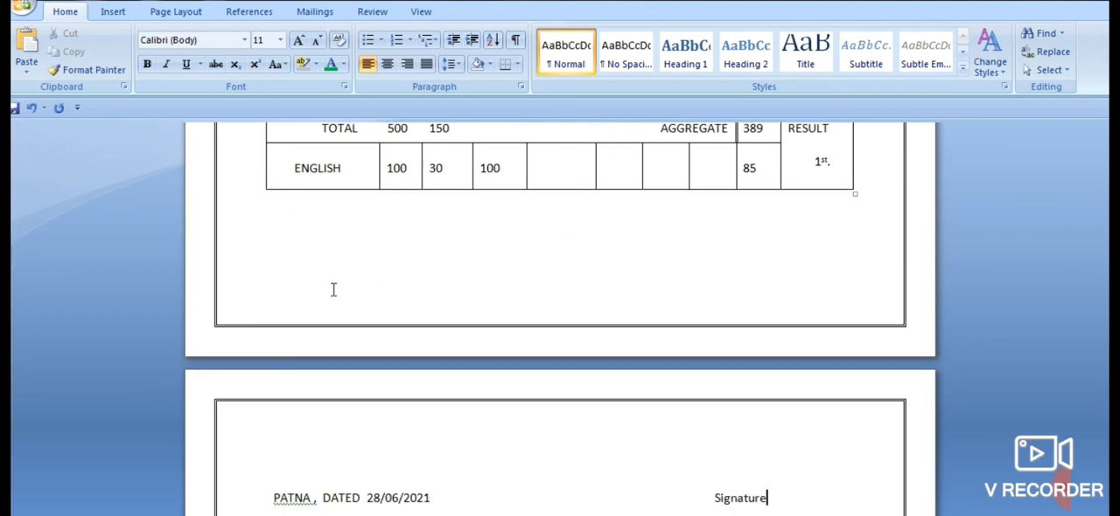
key("ctrl+z")
scroll(348, 247, "up", 3)
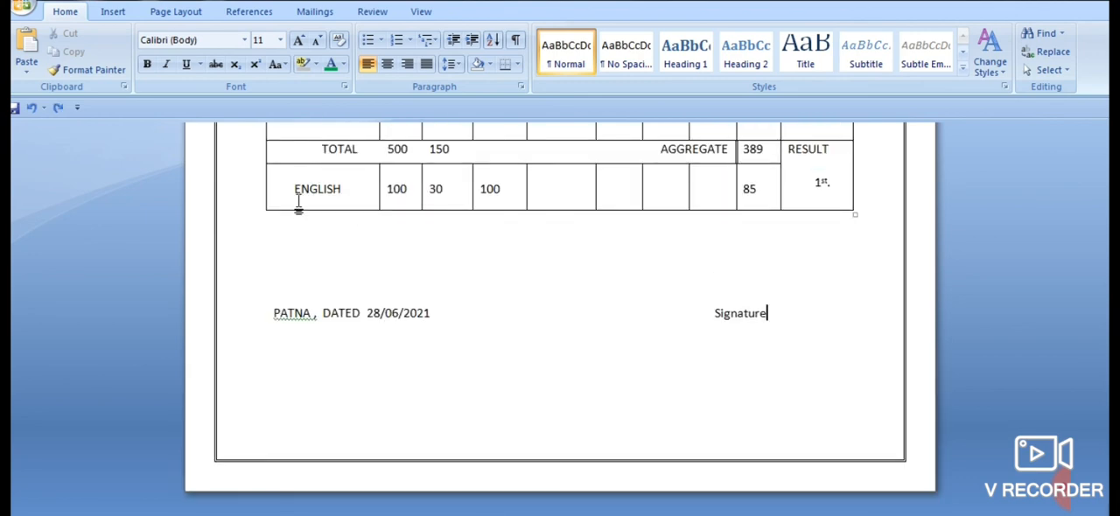
scroll(319, 231, "up", 1)
scroll(321, 238, "up", 2)
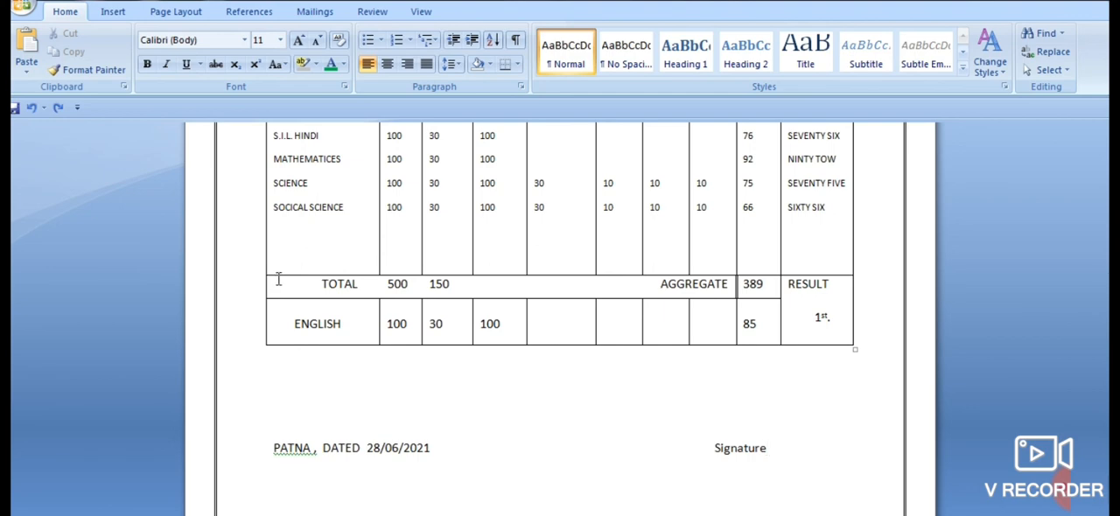
left_click_drag(276, 275, 280, 312)
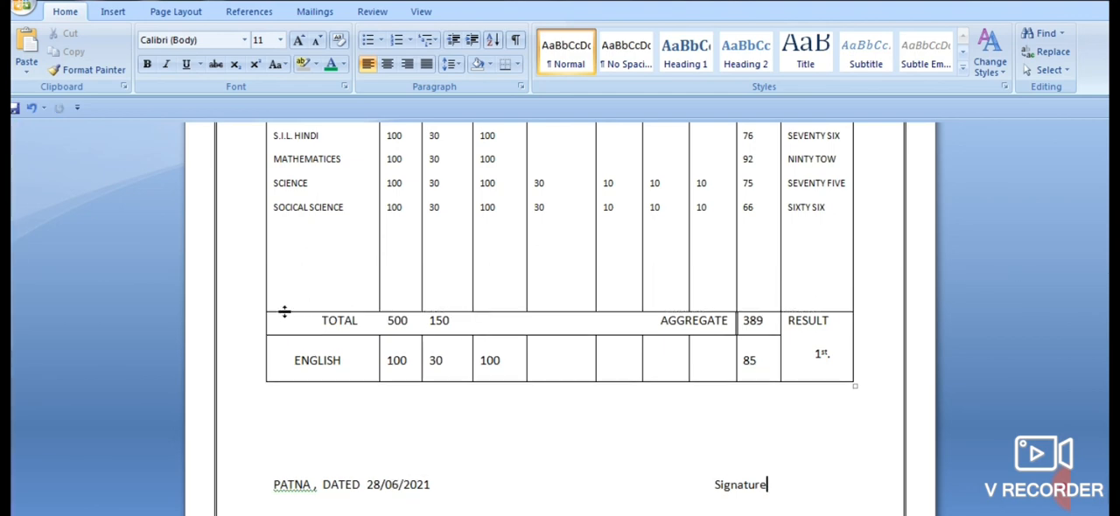
scroll(542, 394, "down", 2)
- Insert a blank line above MIL URDU in the SUBJECT column to shift the subject list down
scroll(622, 436, "up", 4)
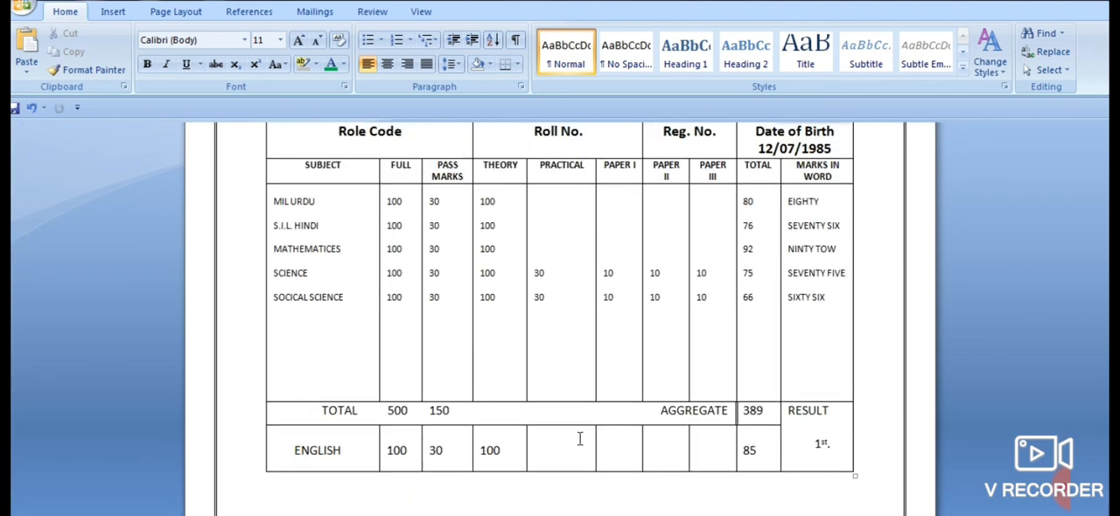
left_click(274, 201)
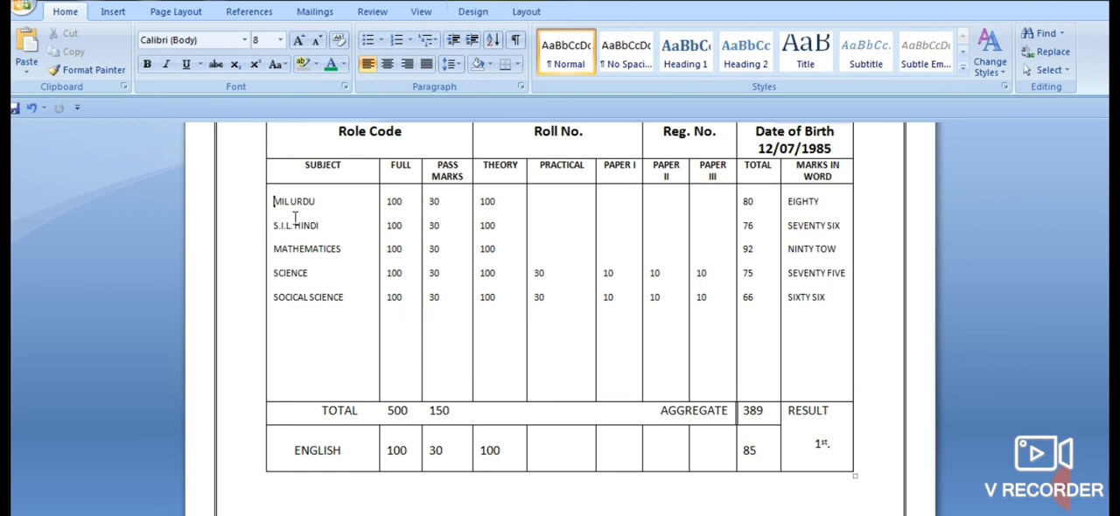
key("Return")
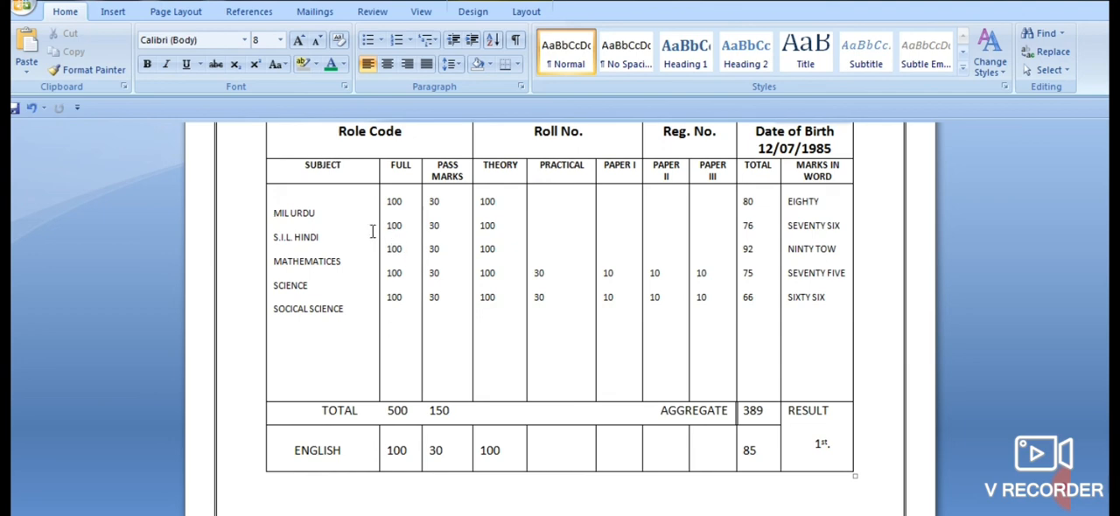
scroll(511, 434, "down", 5)
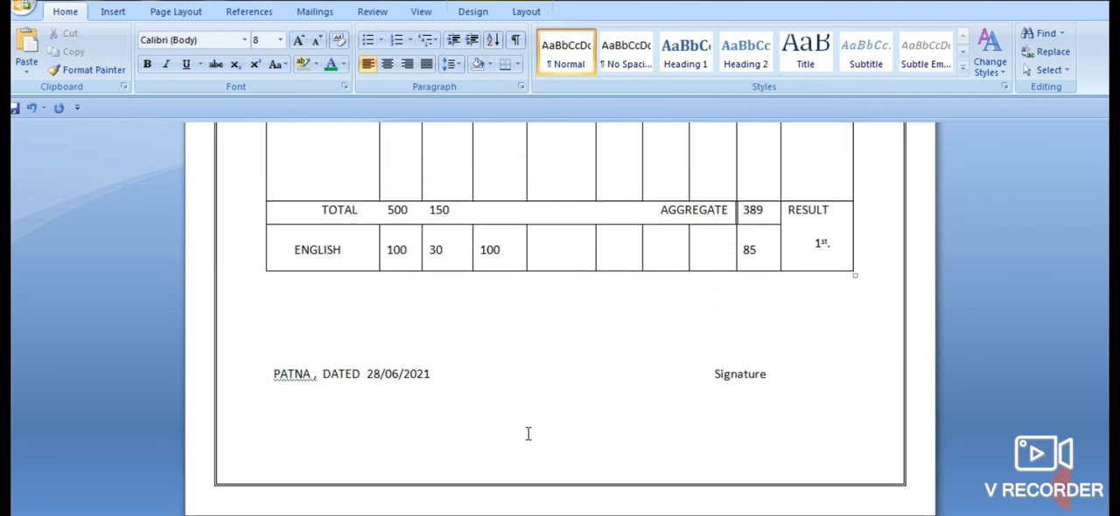
scroll(527, 432, "up", 5)
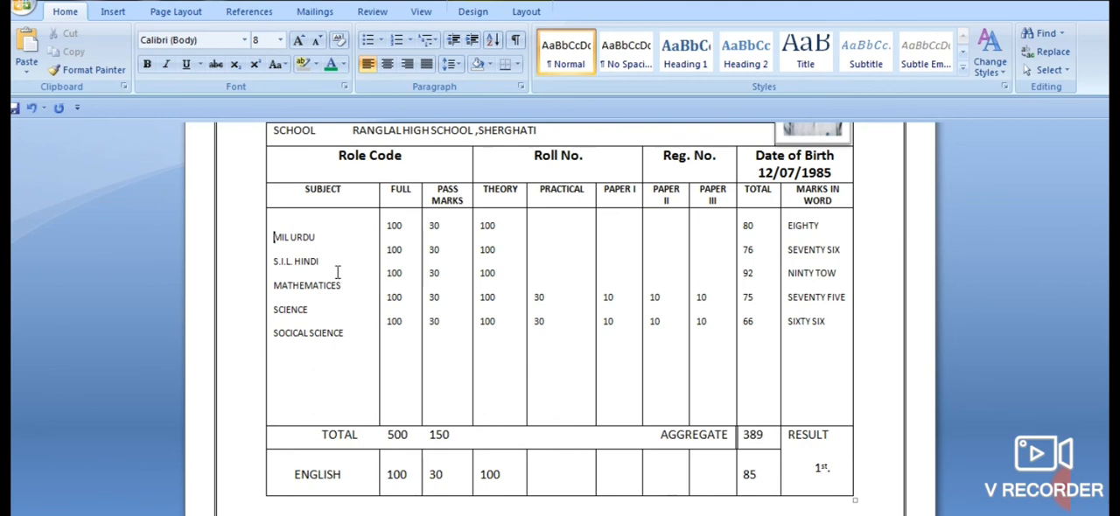